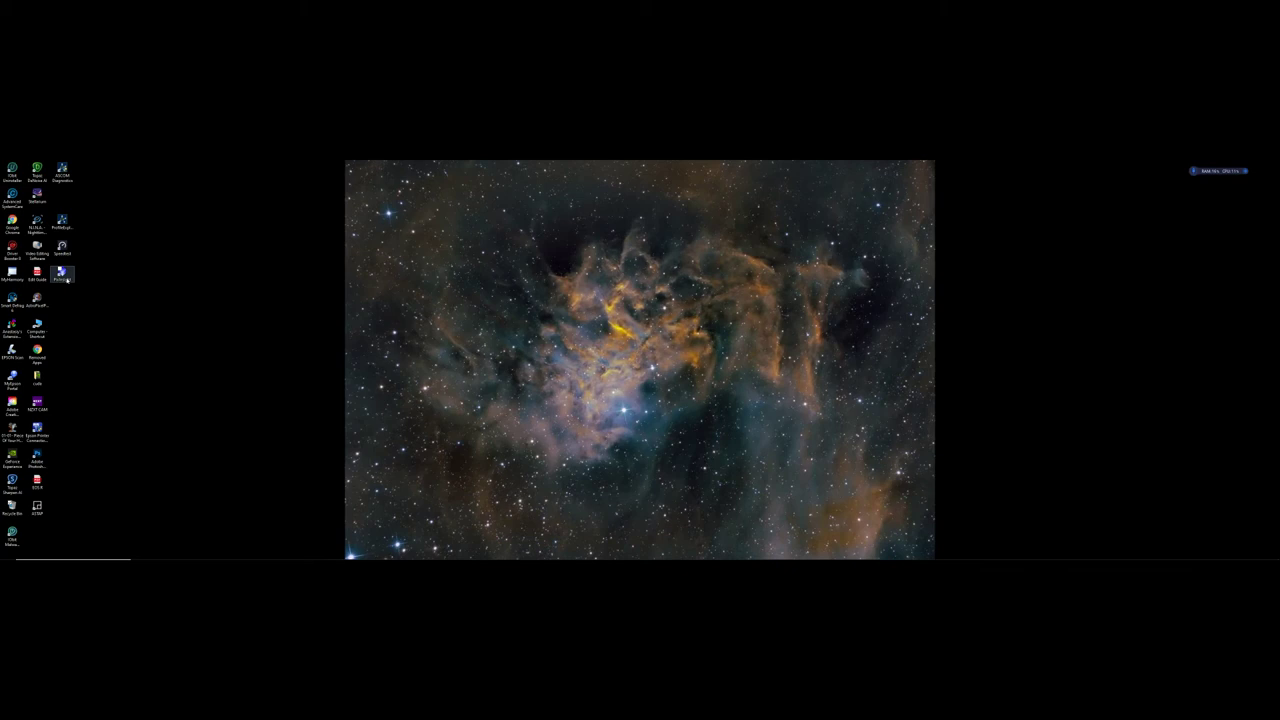
Step: Launch PixInsight and load the saved project that holds the processing workflow icons
{"action": "double_click", "coordinate": [67, 280]}
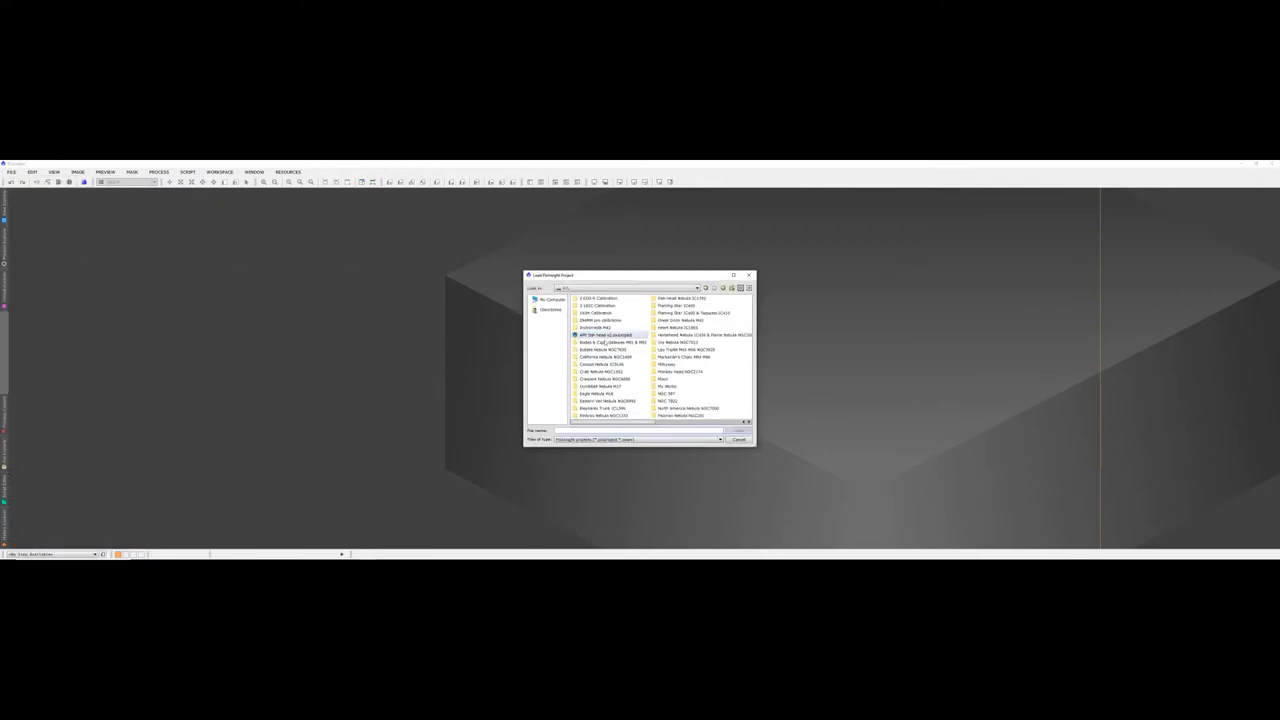
{"action": "scroll", "coordinate": [656, 344], "scroll_direction": "down", "scroll_amount": 3}
{"action": "left_click", "coordinate": [668, 305]}
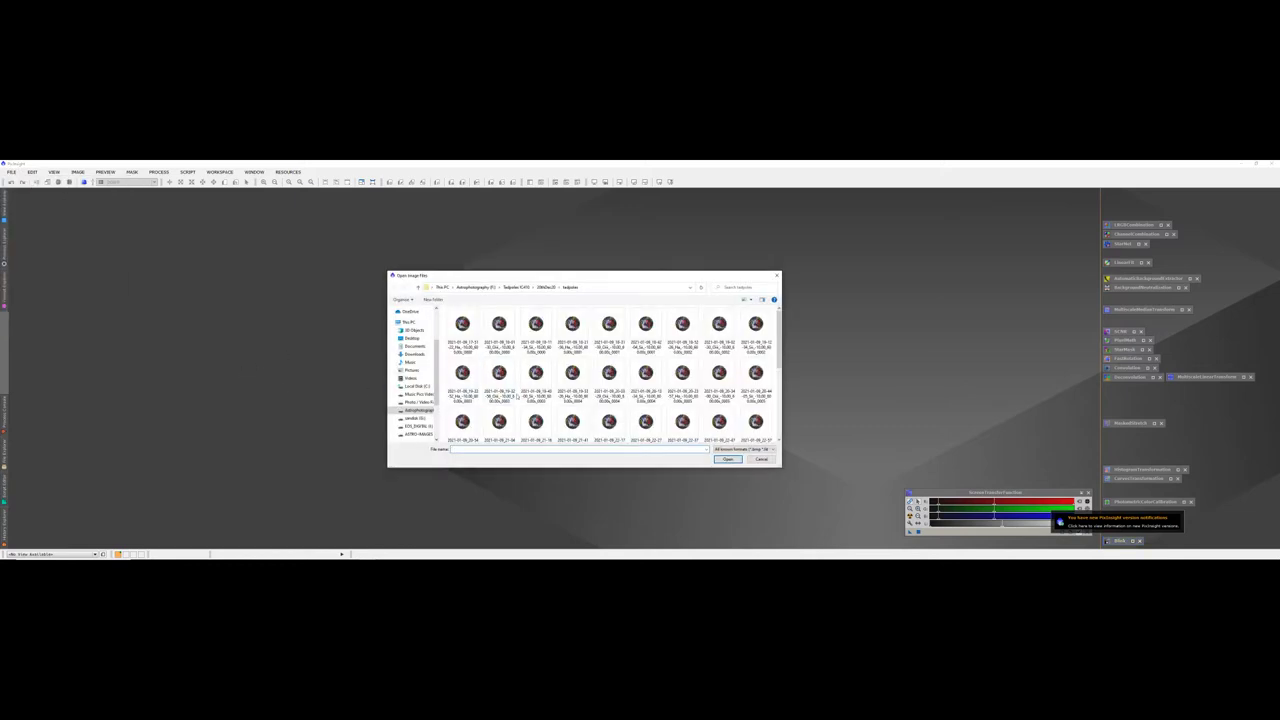
Step: Open the California Nebula stacks for Ha session_1_session_2, OIII session_1_session_2 and OIII session_1 from the Astrophotography drive
{"action": "left_click", "coordinate": [419, 410]}
{"action": "scroll", "coordinate": [523, 389], "scroll_direction": "up", "scroll_amount": 6}
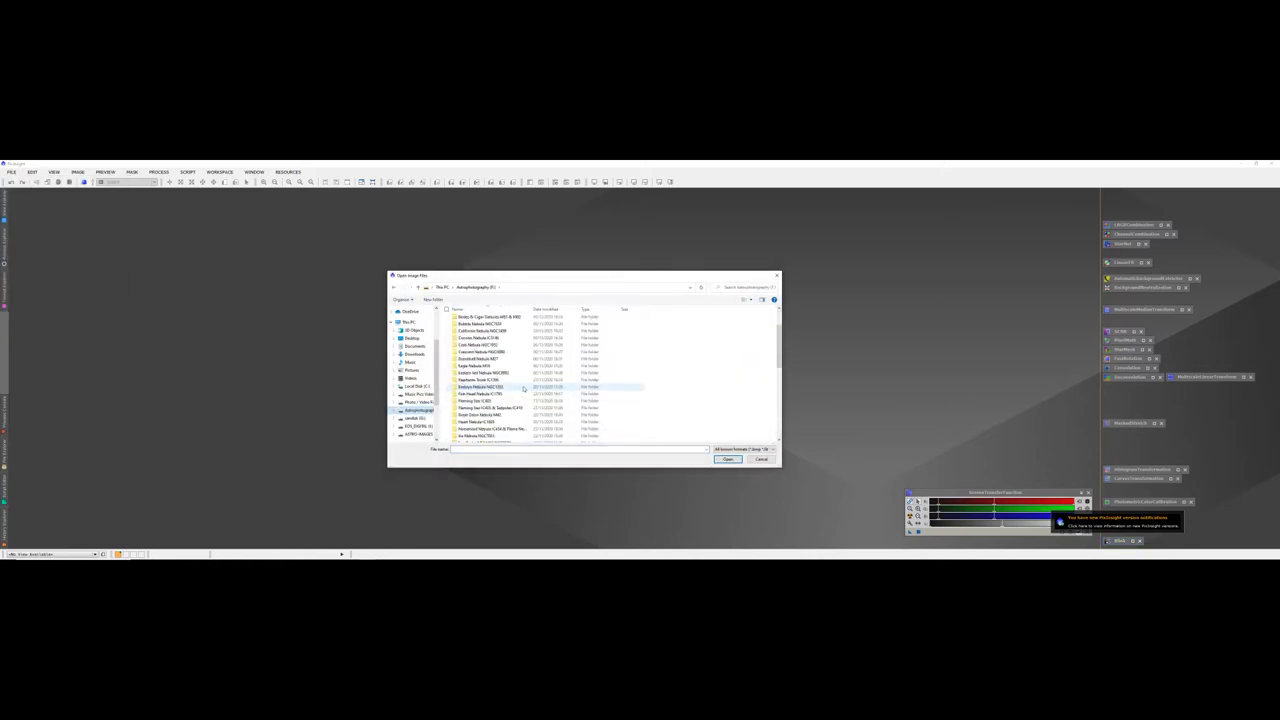
{"action": "double_click", "coordinate": [500, 331]}
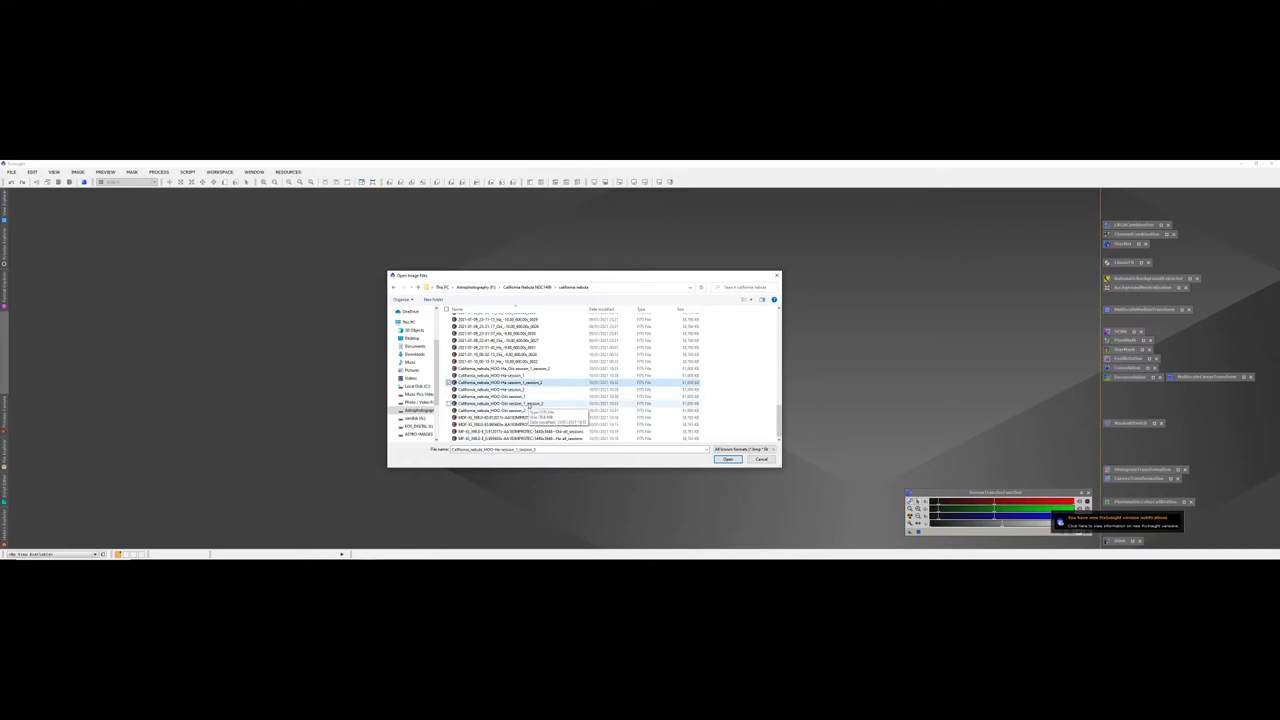
{"action": "left_click", "coordinate": [528, 403], "text": "ctrl"}
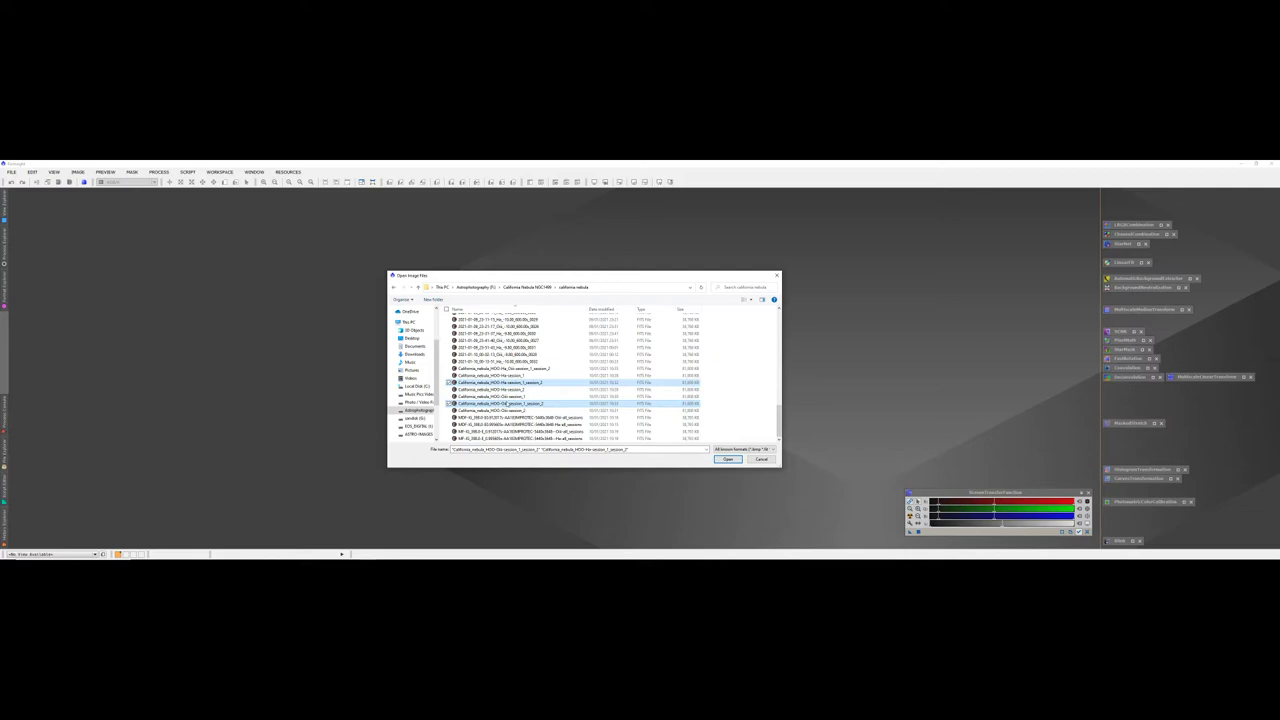
{"action": "left_click", "coordinate": [506, 397], "text": "ctrl"}
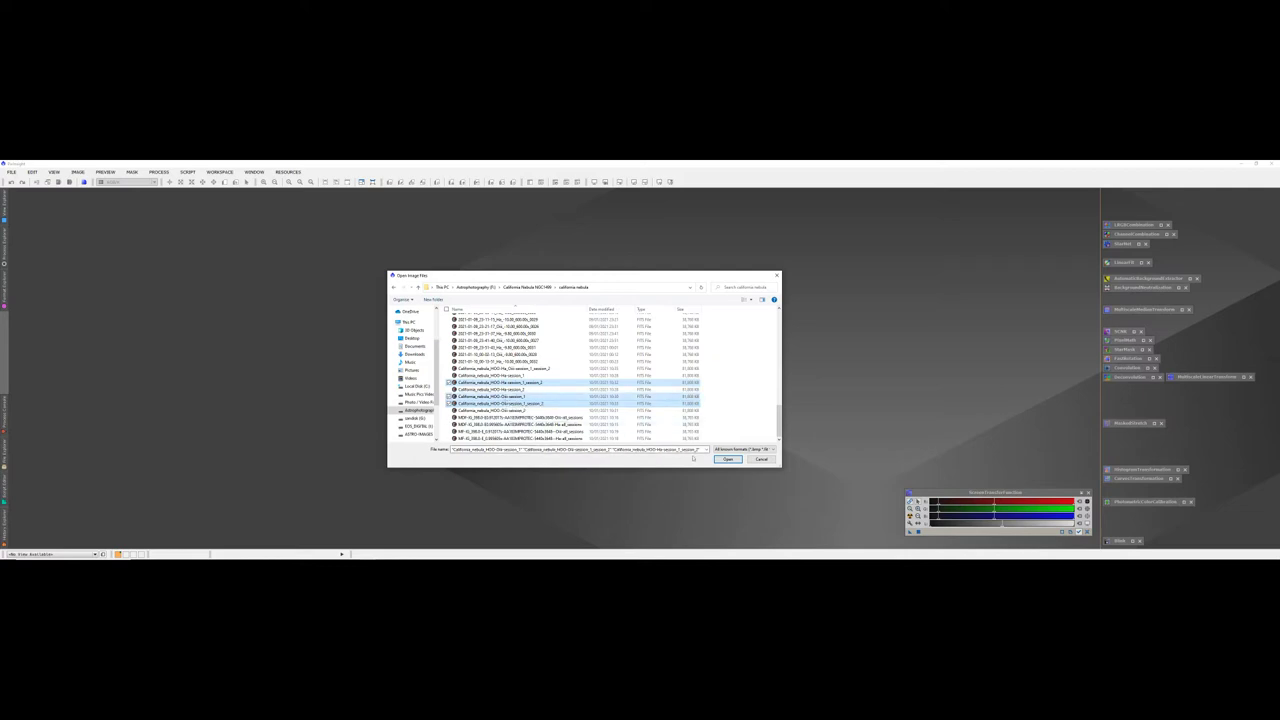
{"action": "left_click", "coordinate": [727, 459]}
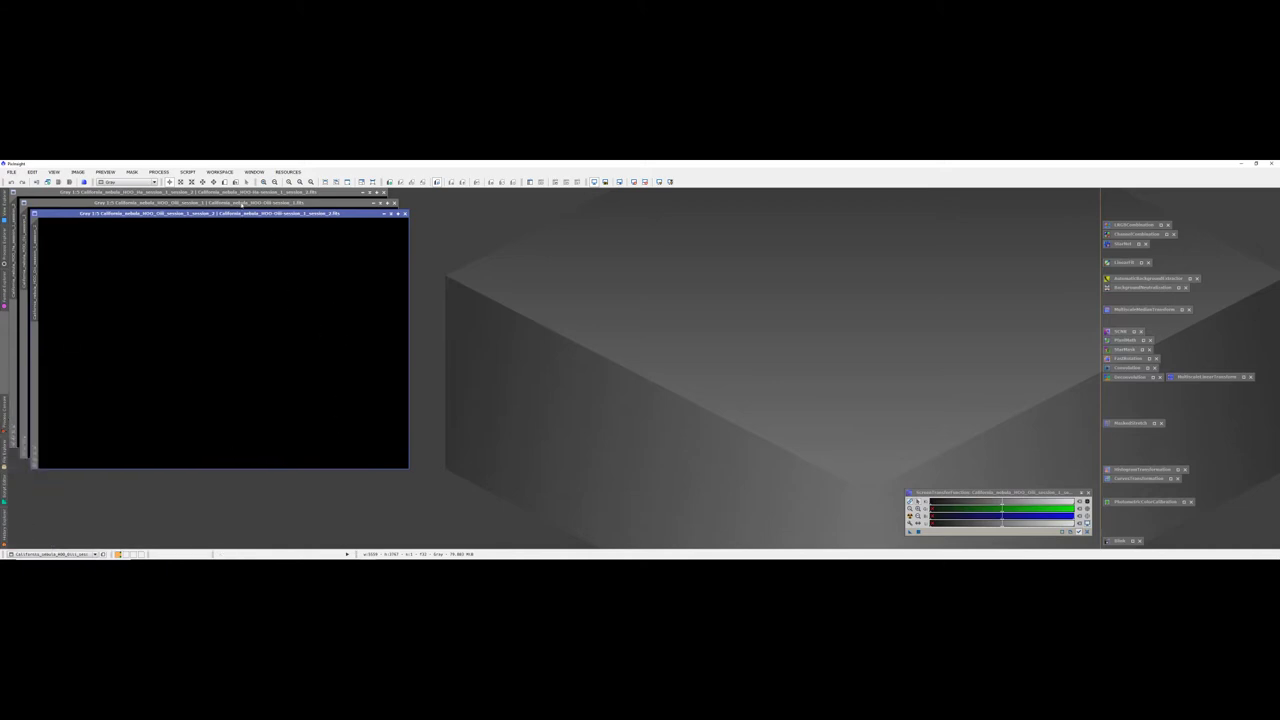
Step: Move the single-session OIII image away from the others, iconize it and replace its identifier with a short name
{"action": "left_click_drag", "start_coordinate": [241, 203], "coordinate": [776, 234]}
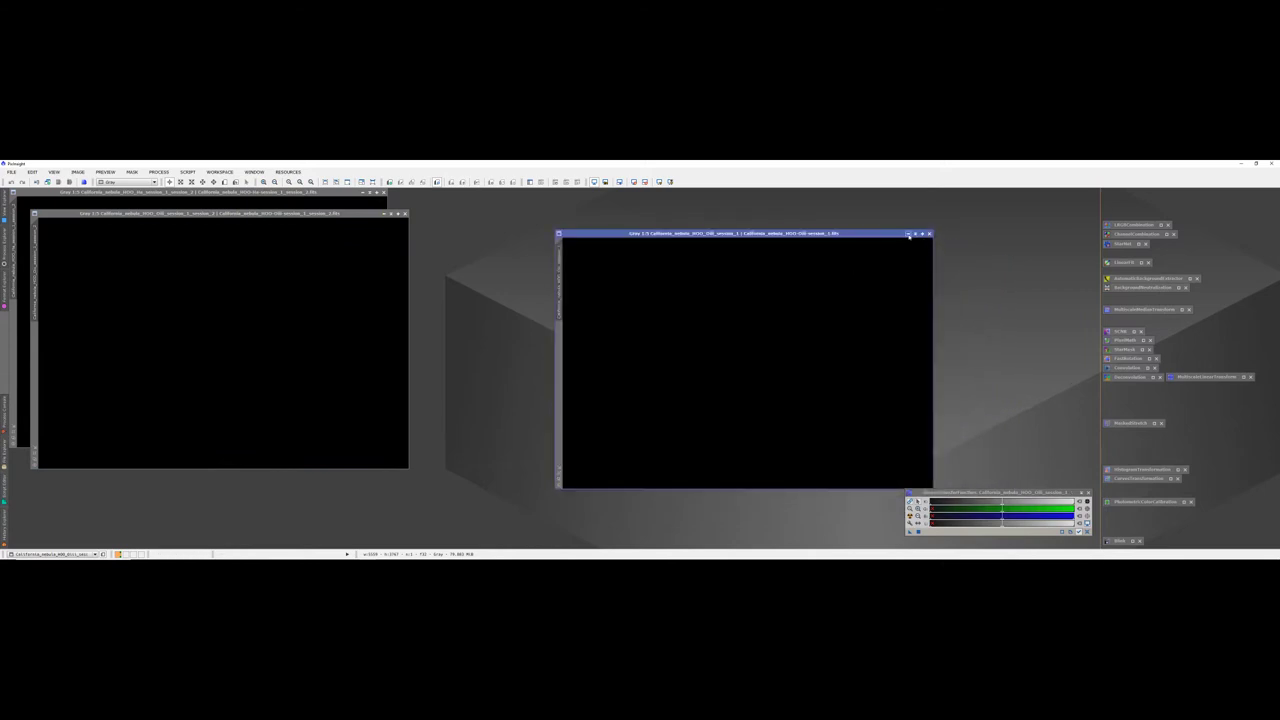
{"action": "left_click", "coordinate": [914, 234]}
{"action": "right_click", "coordinate": [763, 365]}
{"action": "left_click", "coordinate": [793, 390]}
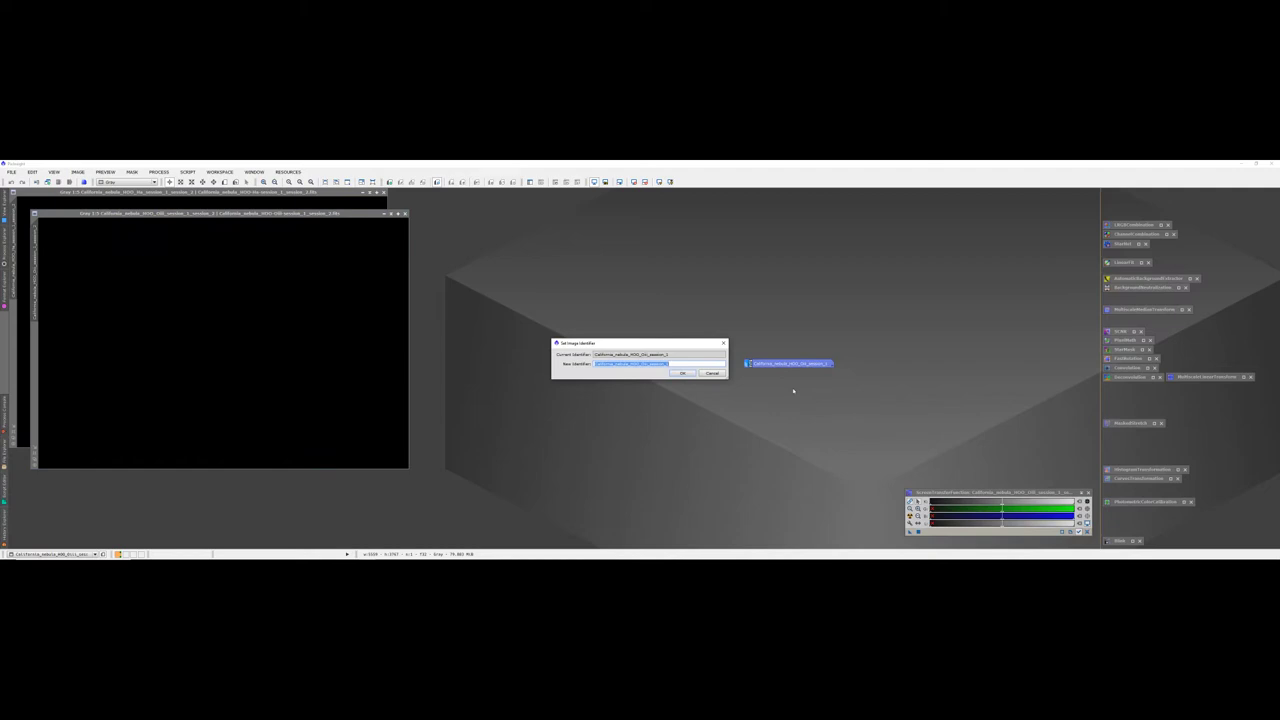
{"action": "key", "text": "BackSpace"}
{"action": "key", "text": "Return"}
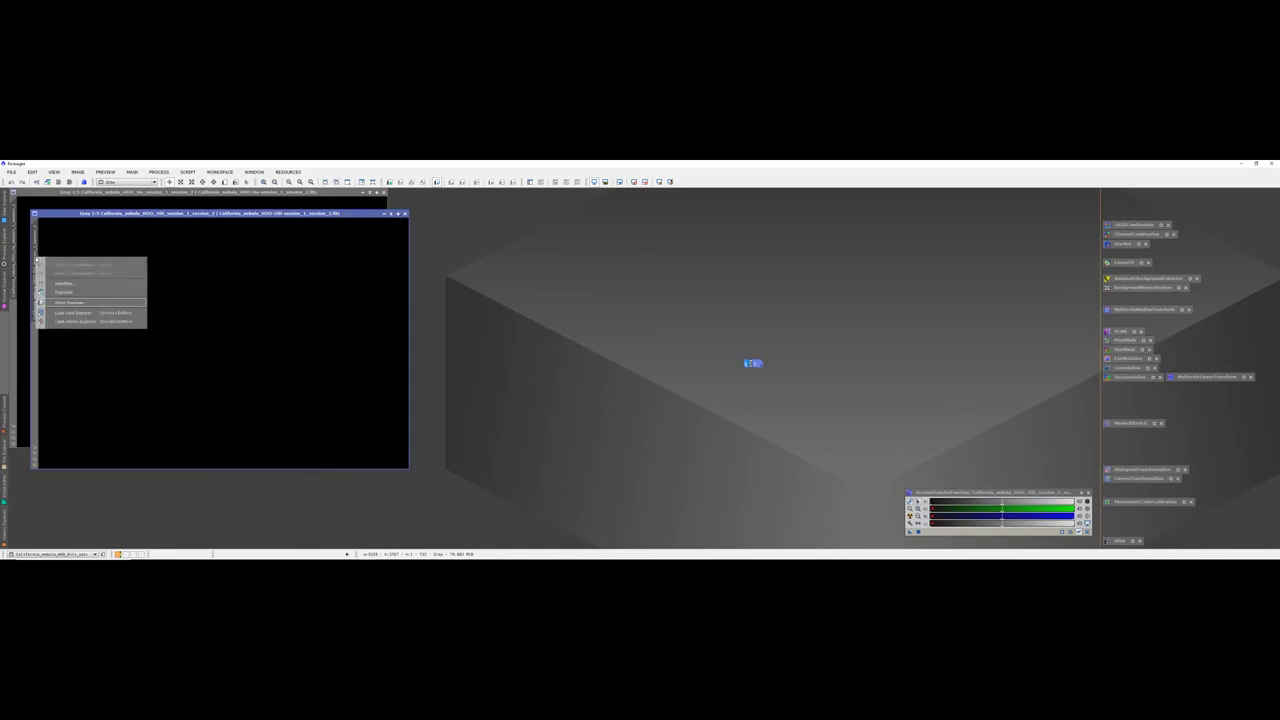
Step: Replace the identifiers of the combined-session OIII and Ha images with short names
{"action": "left_click", "coordinate": [62, 286]}
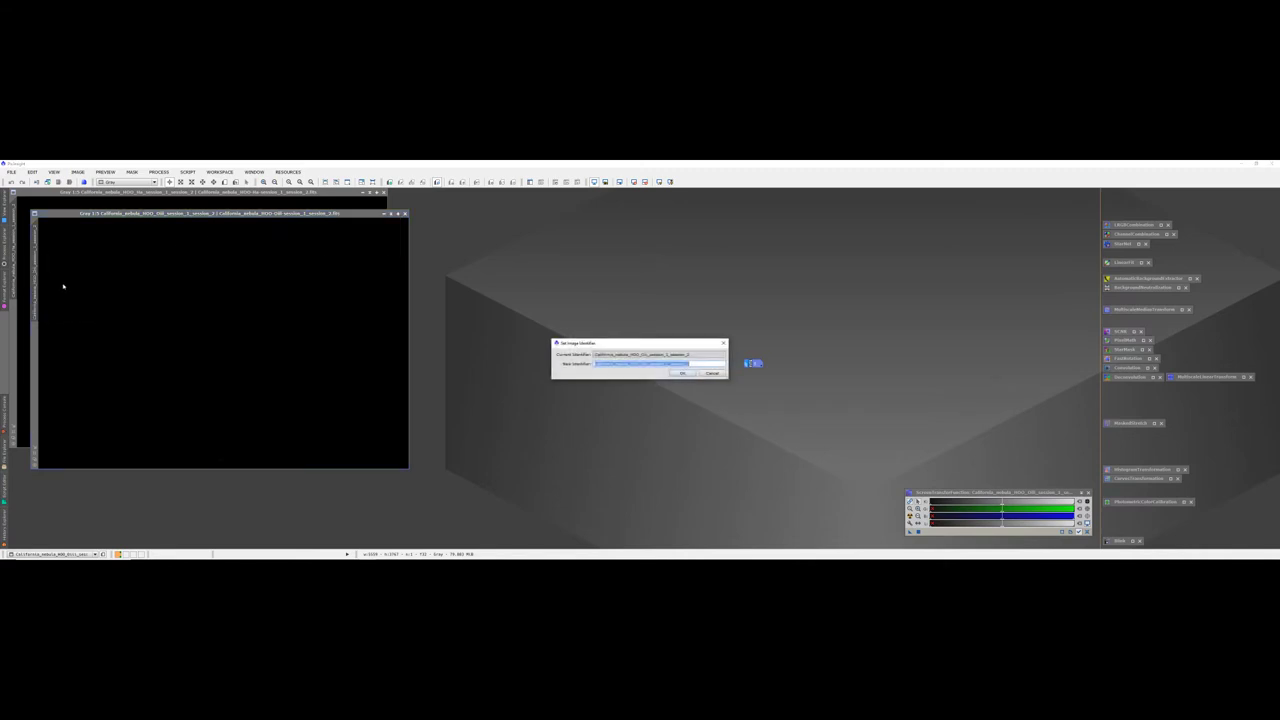
{"action": "type", "text": "c"}
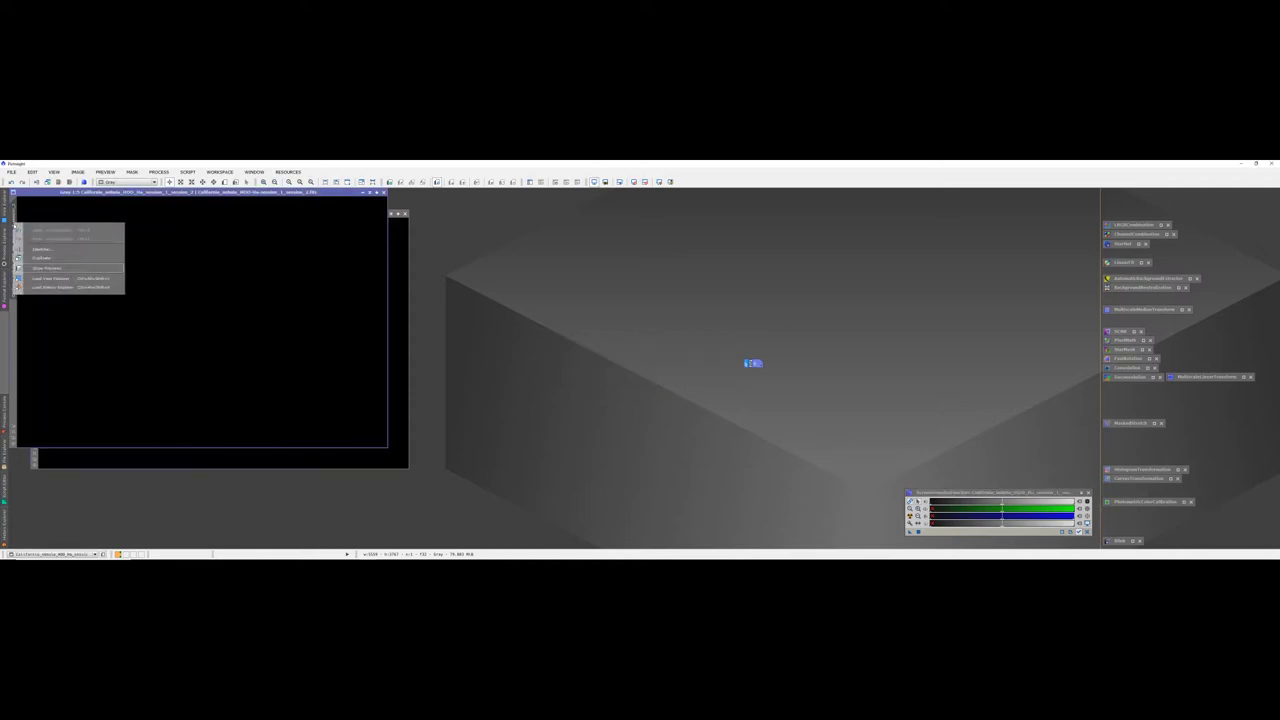
{"action": "left_click", "coordinate": [42, 250]}
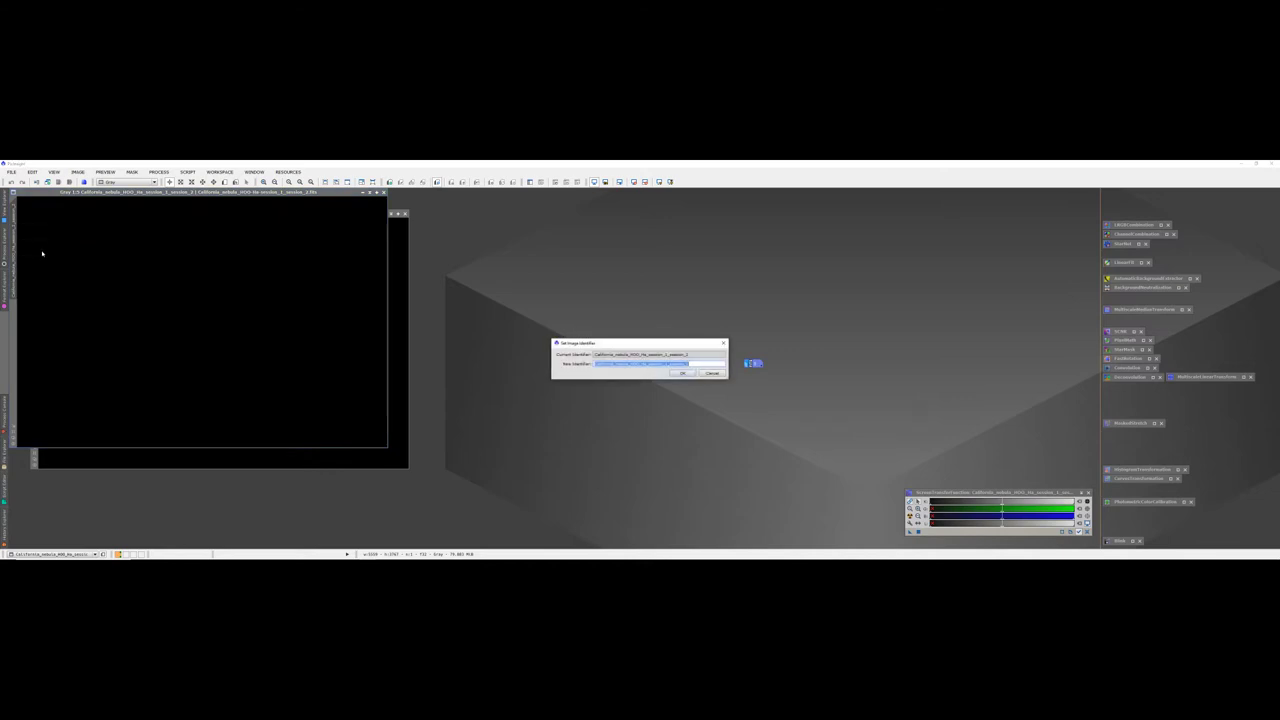
{"action": "type", "text": "c"}
{"action": "left_click", "coordinate": [683, 373]}
Step: Restore the iconized OIII image and apply an automatic ScreenTransferFunction stretch to all three images
{"action": "double_click", "coordinate": [752, 363]}
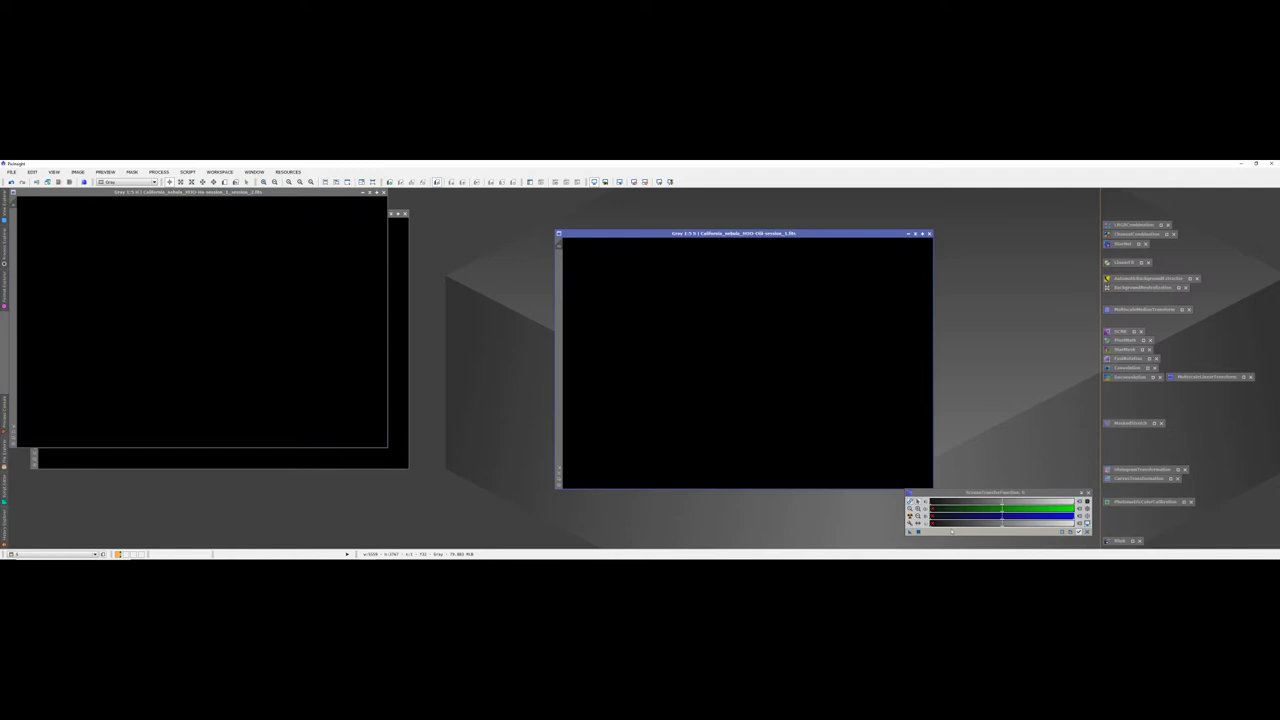
{"action": "left_click", "coordinate": [909, 516]}
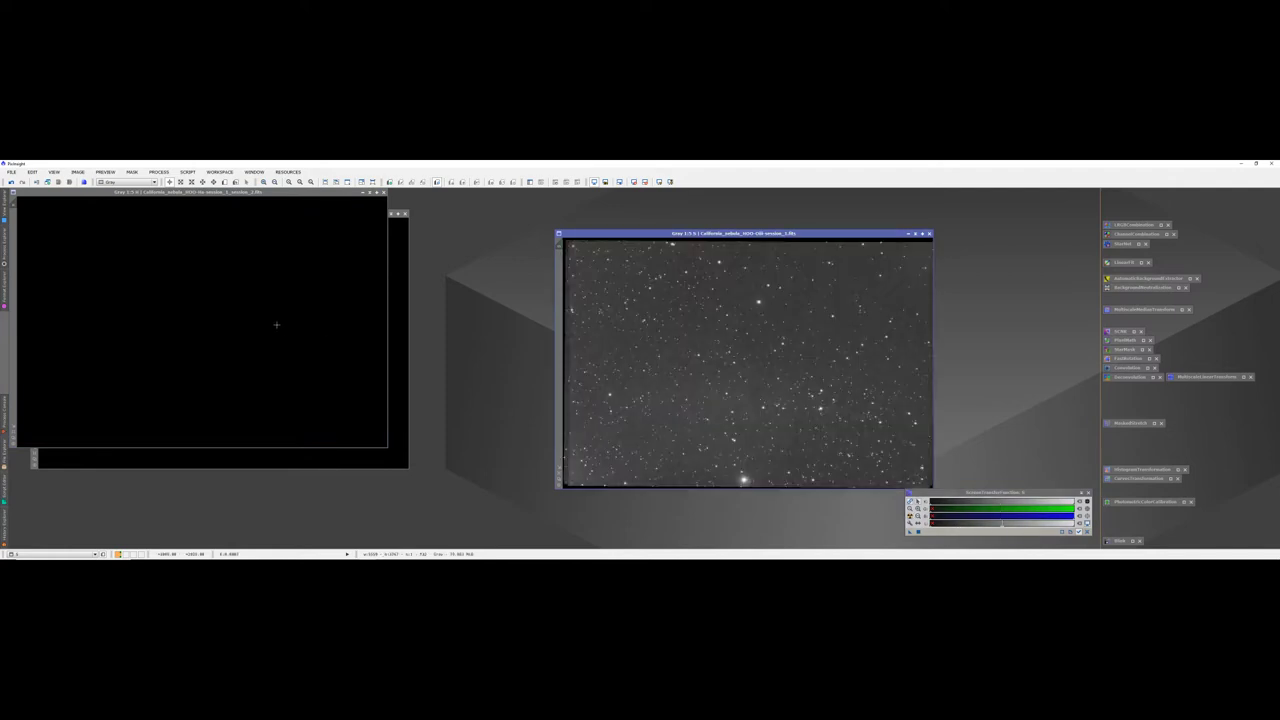
{"action": "left_click", "coordinate": [910, 516]}
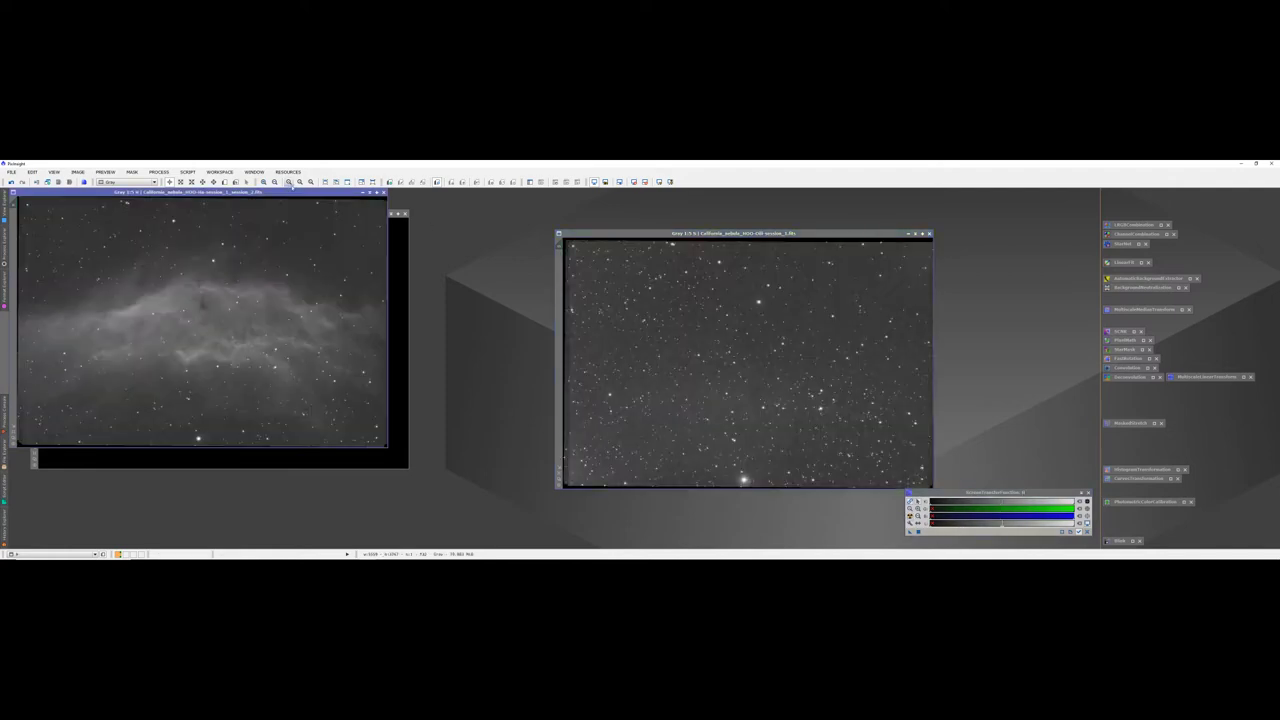
{"action": "left_click_drag", "start_coordinate": [265, 191], "coordinate": [621, 288]}
{"action": "left_click", "coordinate": [143, 348]}
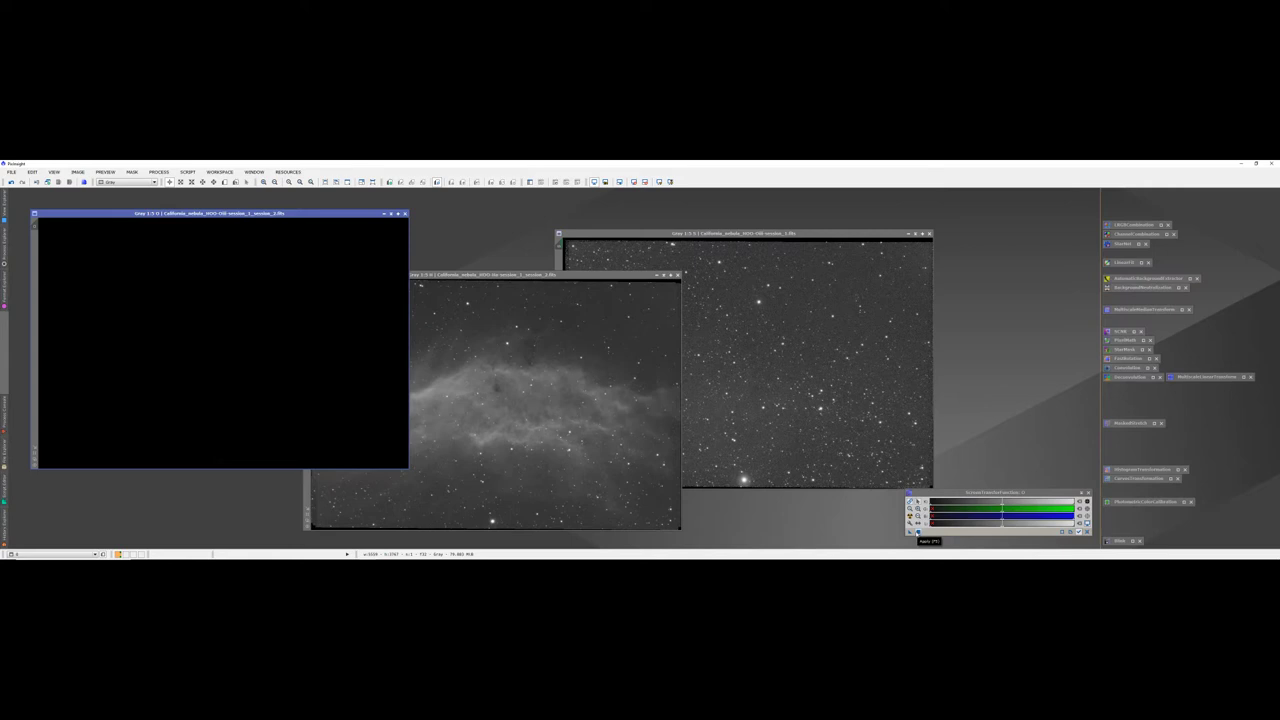
{"action": "left_click", "coordinate": [918, 532]}
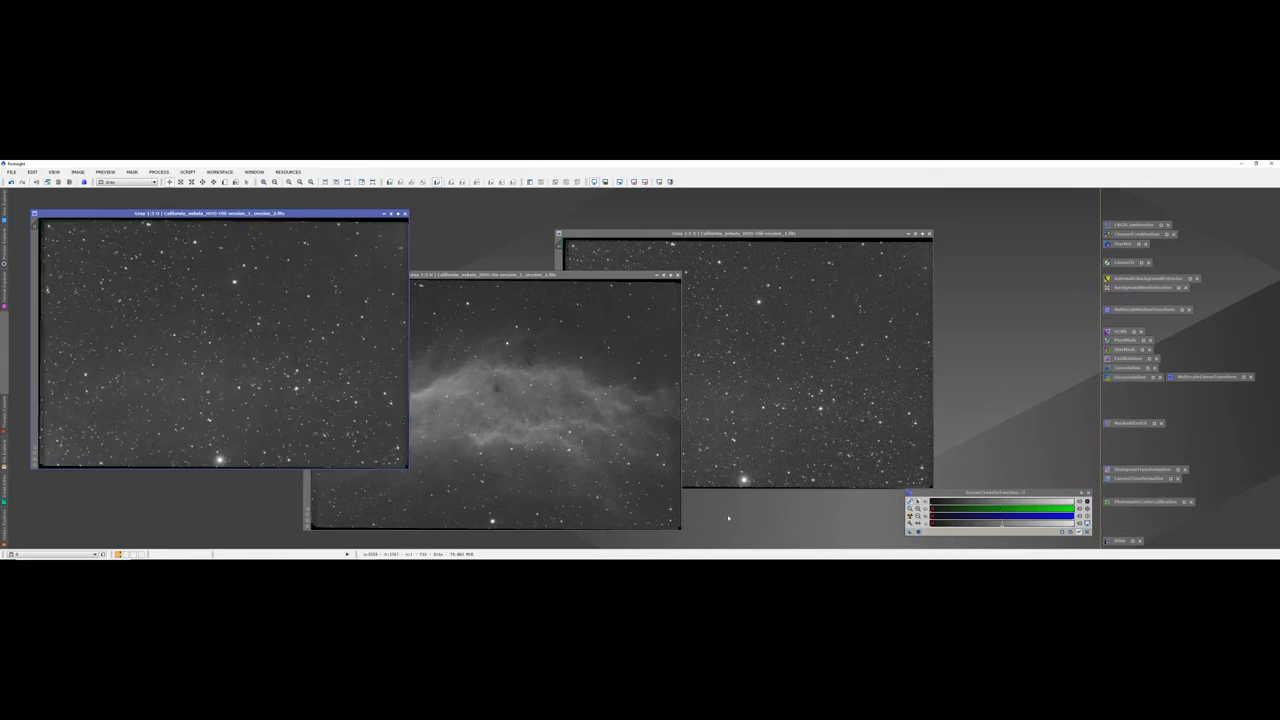
Step: Zoom out the three images inside their windows and spread the windows so all three can be compared
{"action": "left_click", "coordinate": [752, 368]}
{"action": "scroll", "coordinate": [752, 368], "scroll_direction": "down", "scroll_amount": 2}
{"action": "scroll", "coordinate": [752, 368], "scroll_direction": "up", "scroll_amount": 4}
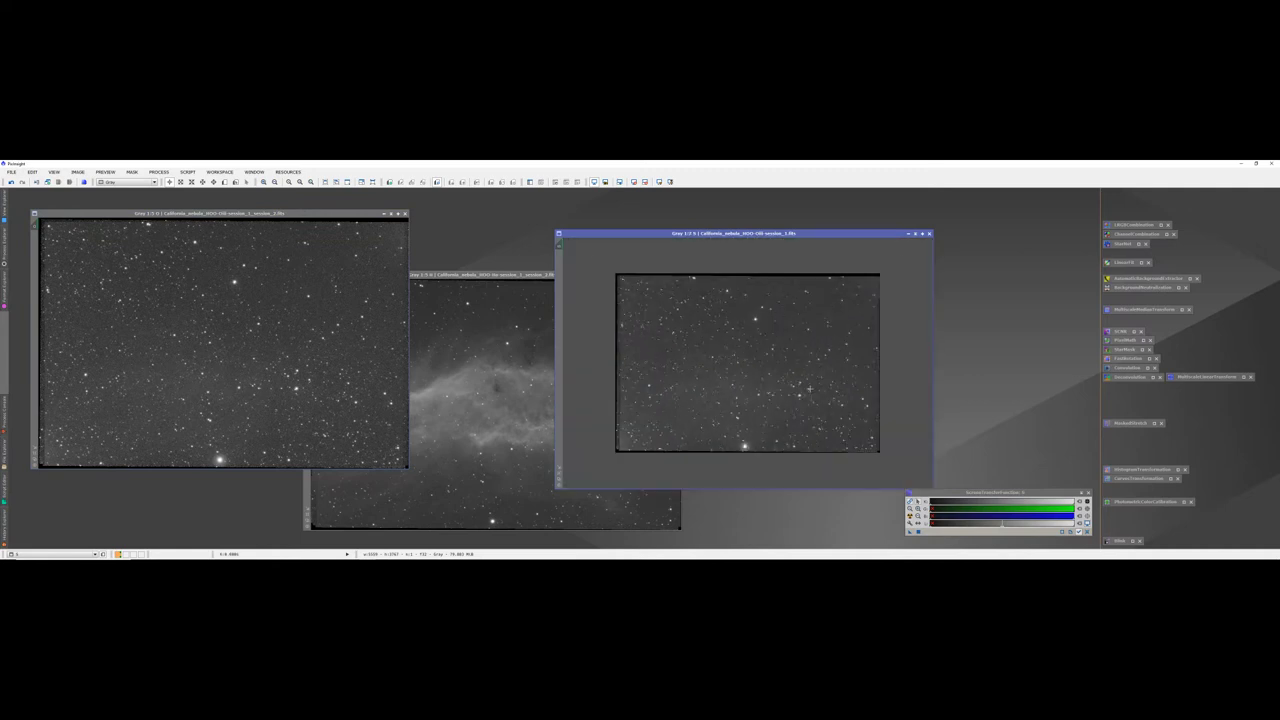
{"action": "left_click", "coordinate": [549, 426]}
{"action": "key", "text": "minus"}
{"action": "key", "text": "minus"}
{"action": "left_click", "coordinate": [228, 375]}
{"action": "key", "text": "minus"}
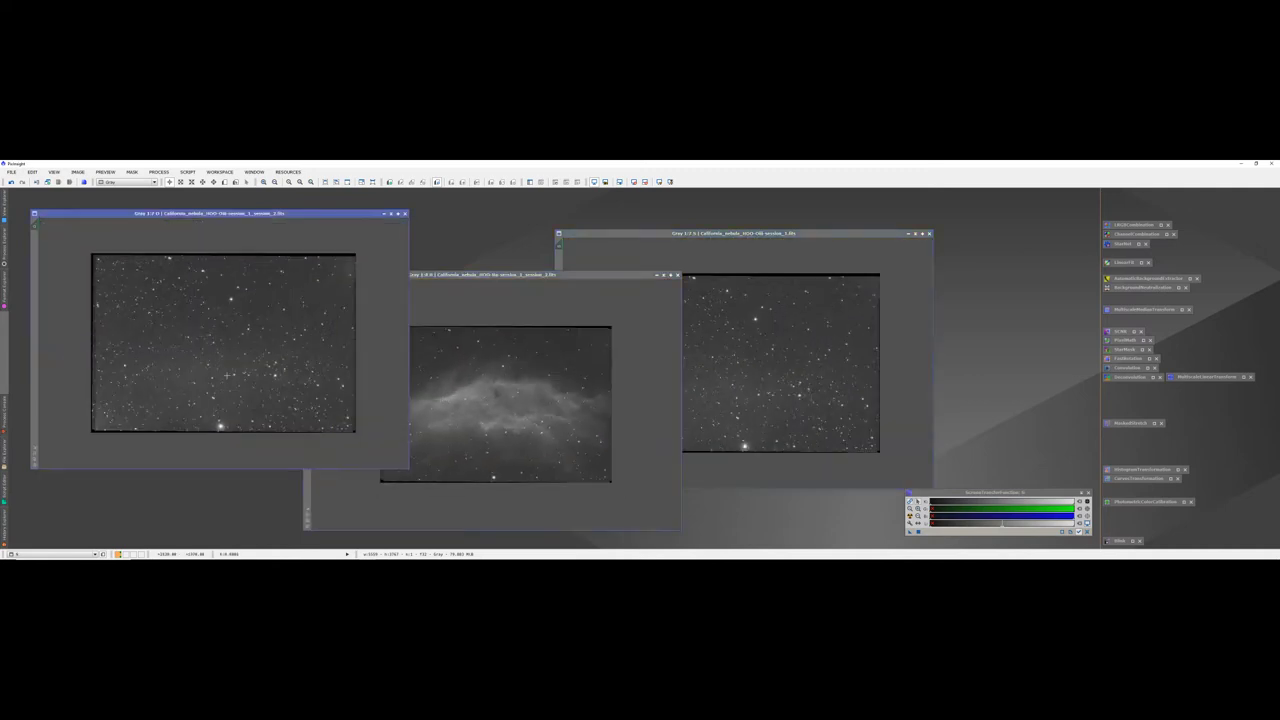
{"action": "key", "text": "minus"}
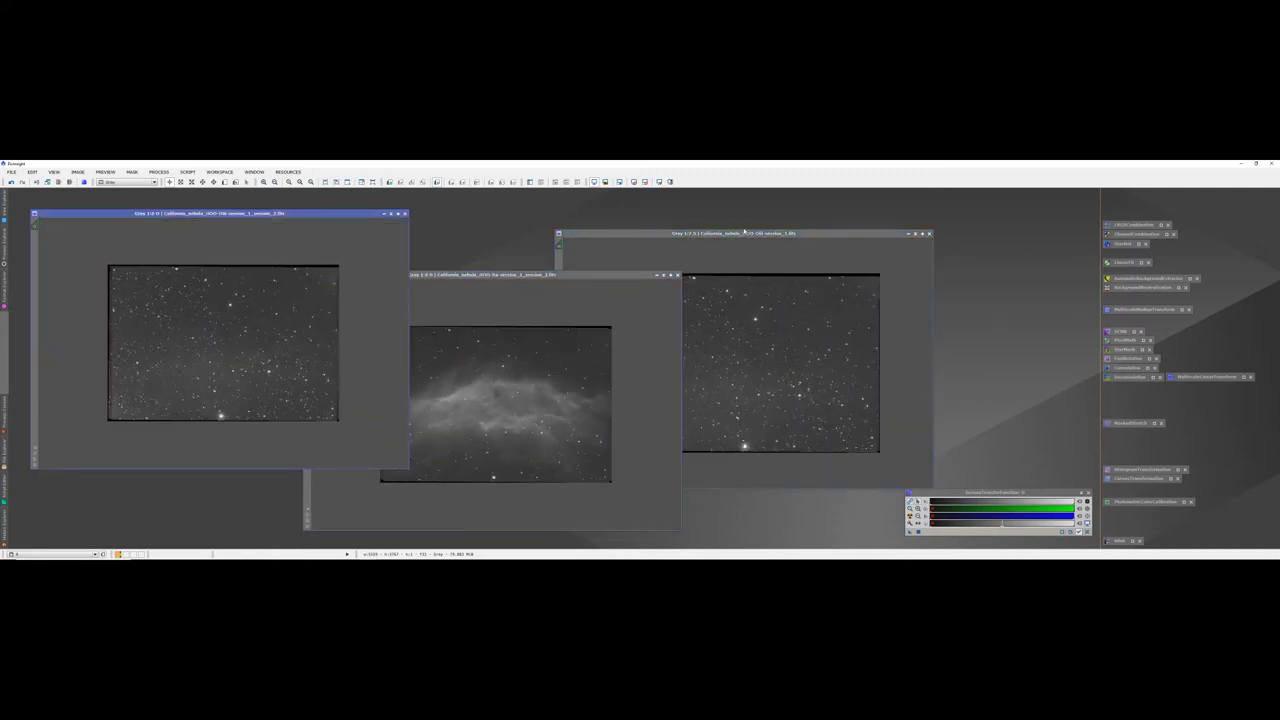
{"action": "left_click_drag", "start_coordinate": [749, 236], "coordinate": [907, 216]}
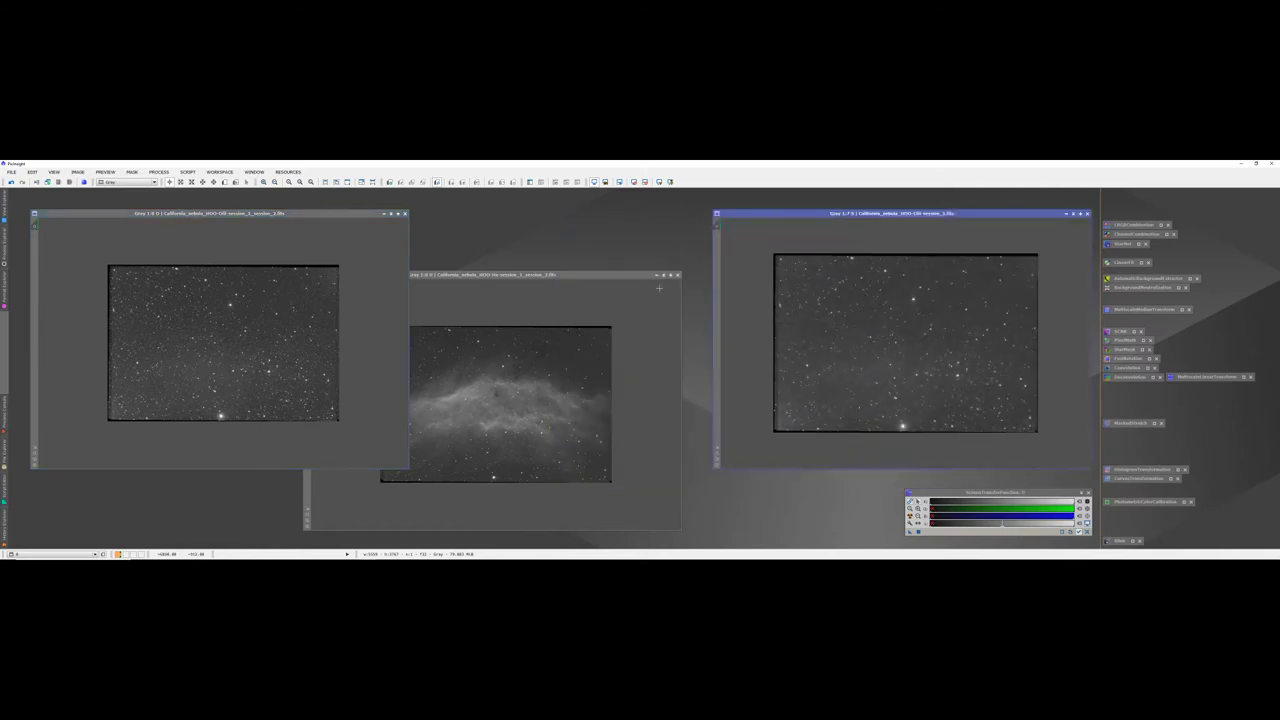
{"action": "left_click_drag", "start_coordinate": [558, 275], "coordinate": [599, 247]}
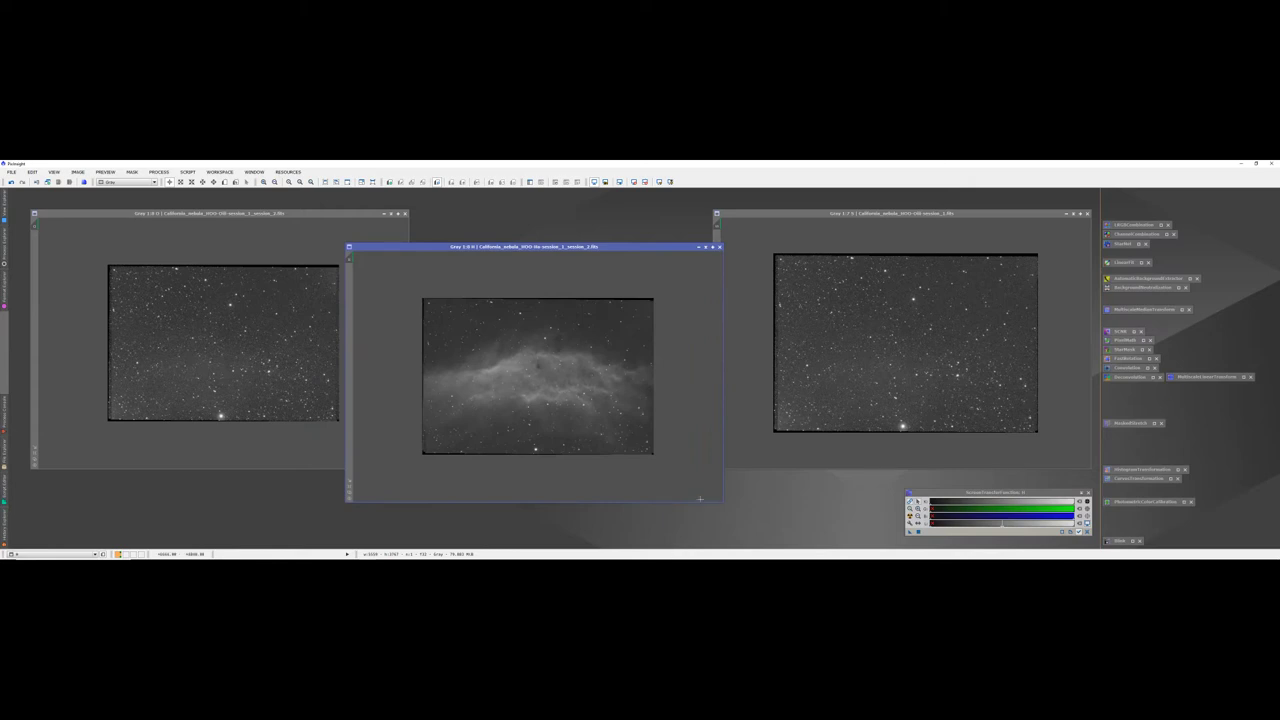
Step: Start DynamicCrop on the Ha image with a frame covering the full image, and move its settings window off the image
{"action": "left_click", "coordinate": [160, 172]}
{"action": "mouse_move", "coordinate": [187, 274]}
{"action": "left_click", "coordinate": [268, 292]}
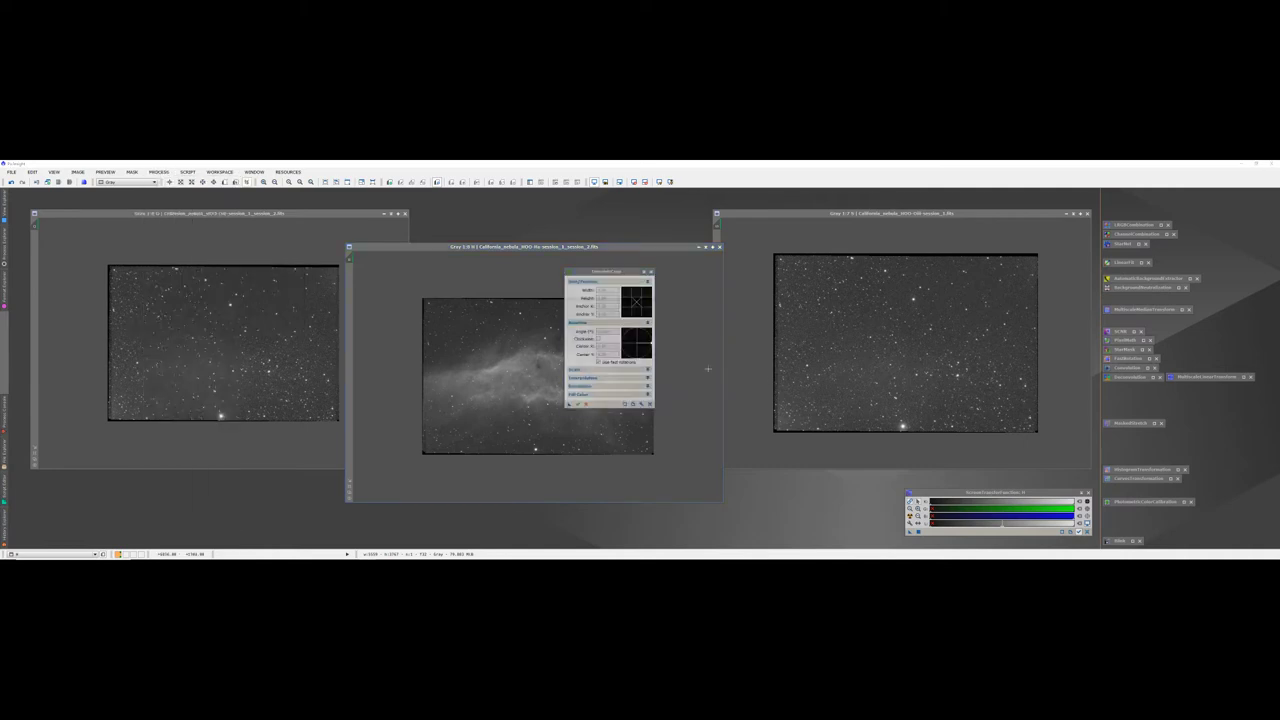
{"action": "left_click", "coordinate": [655, 418]}
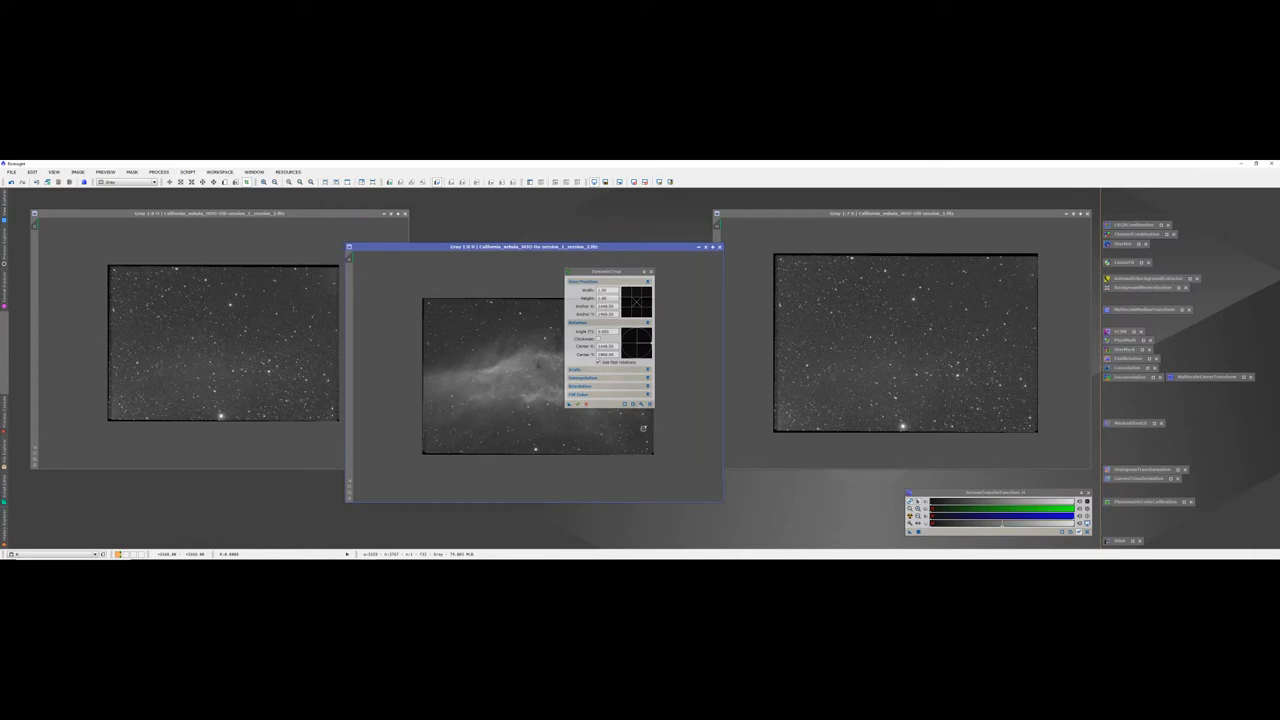
{"action": "left_click", "coordinate": [866, 396]}
{"action": "left_click", "coordinate": [643, 414]}
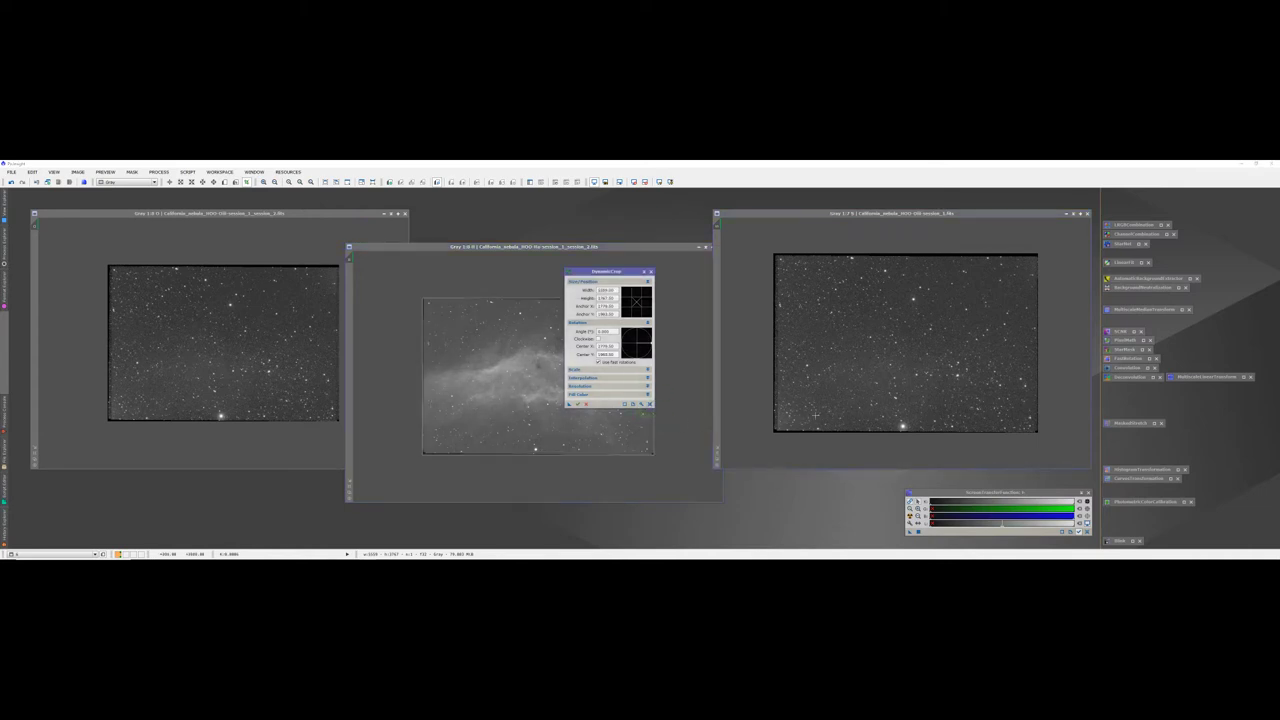
{"action": "left_click", "coordinate": [882, 381]}
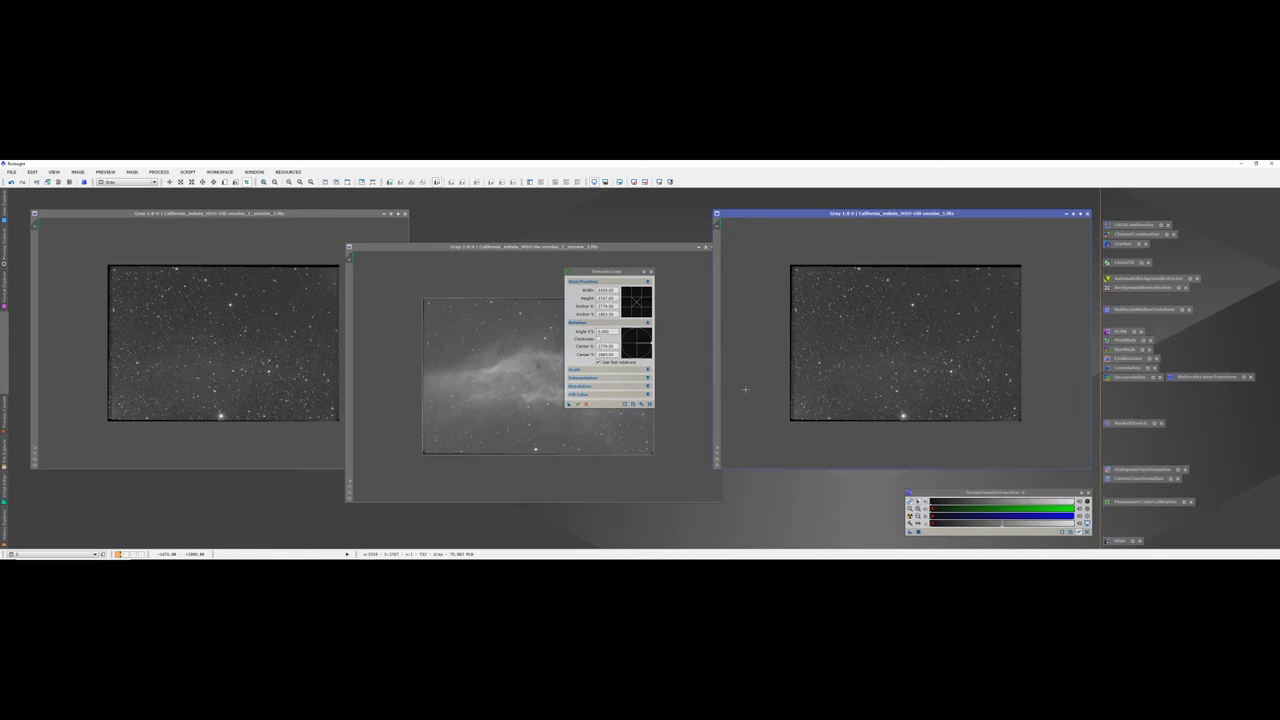
{"action": "left_click", "coordinate": [651, 405]}
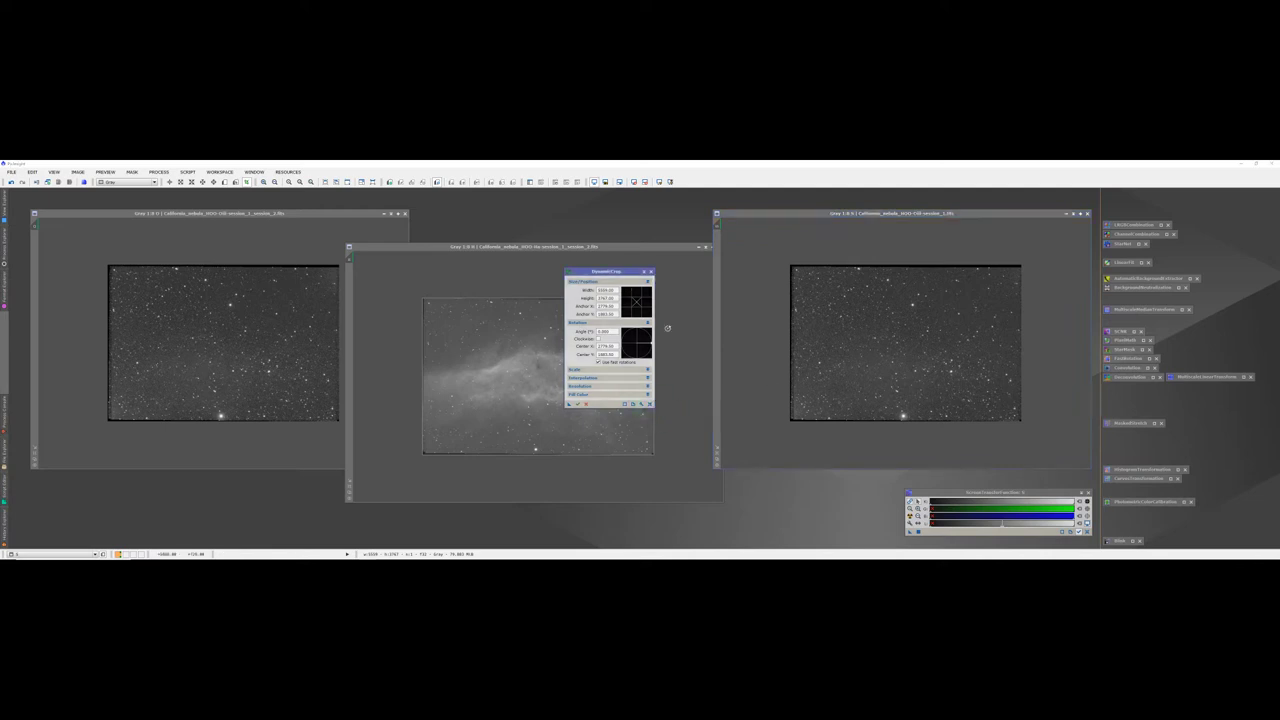
{"action": "left_click_drag", "start_coordinate": [628, 273], "coordinate": [756, 273]}
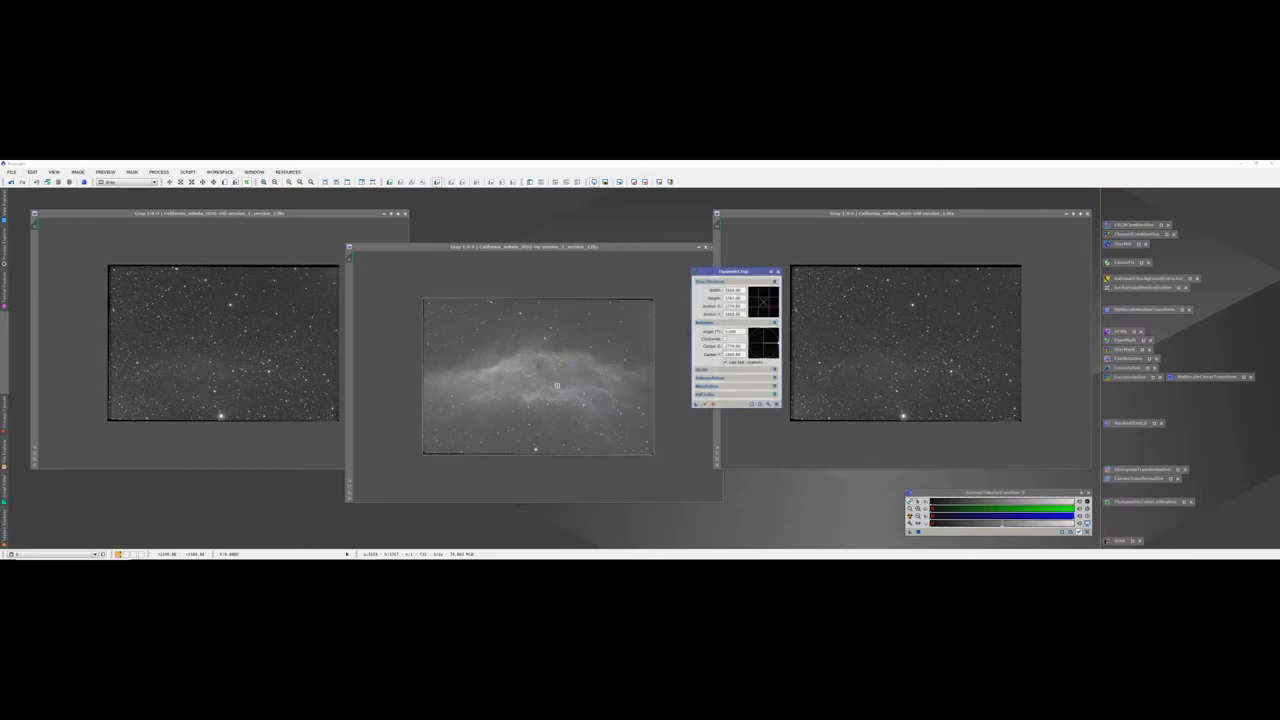
Step: Pull all four sides of the Ha image's crop frame inward to exclude the dark stacking borders
{"action": "left_click", "coordinate": [532, 298]}
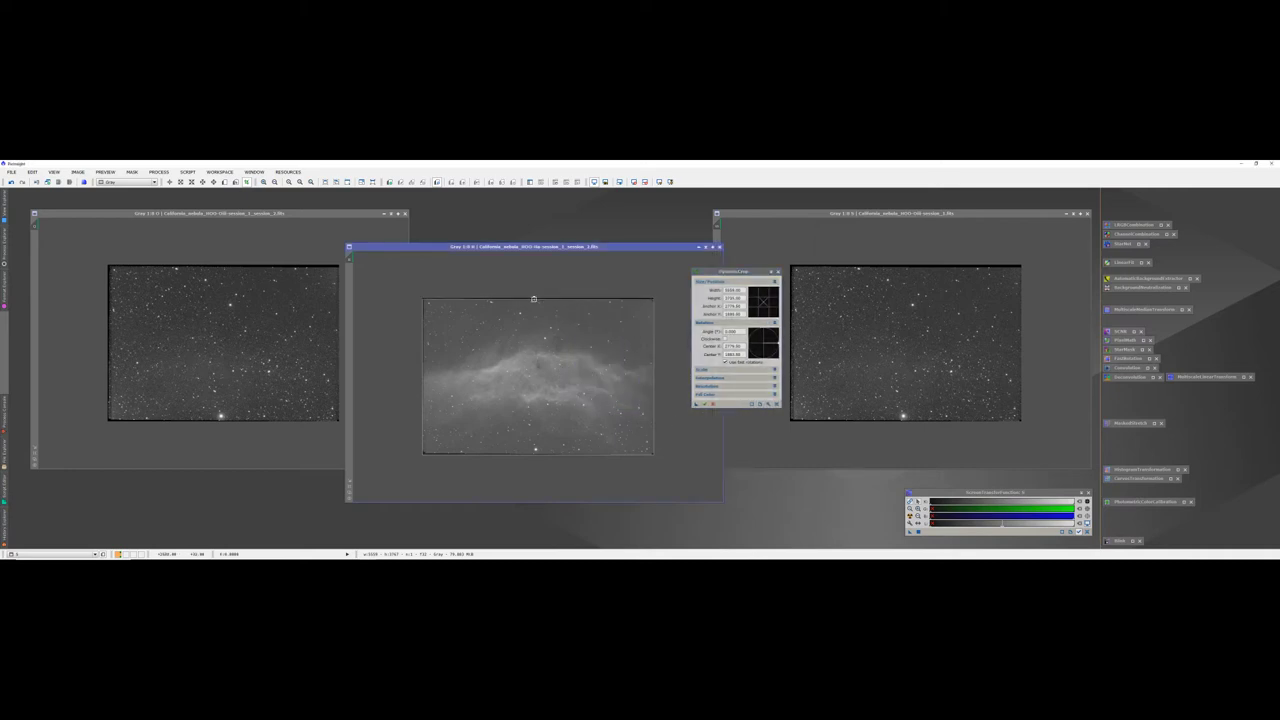
{"action": "left_click_drag", "start_coordinate": [533, 298], "coordinate": [533, 304]}
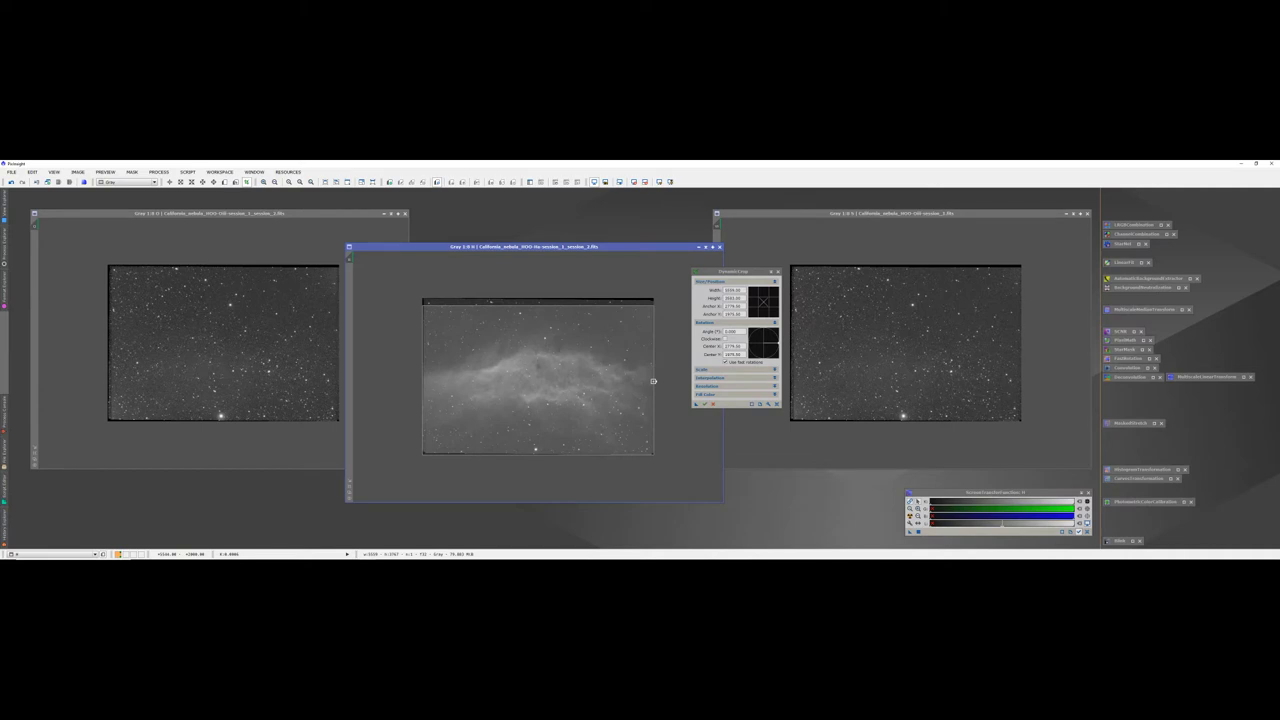
{"action": "left_click_drag", "start_coordinate": [653, 381], "coordinate": [649, 381]}
{"action": "left_click_drag", "start_coordinate": [422, 378], "coordinate": [428, 378]}
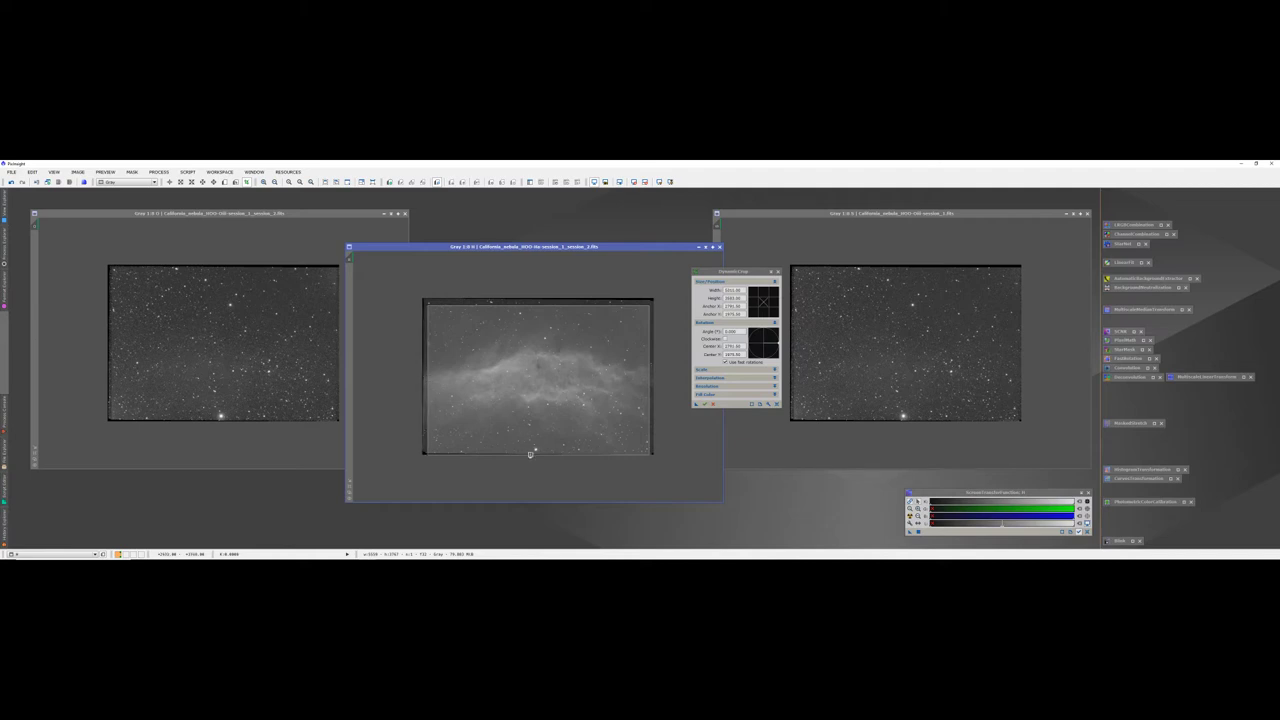
{"action": "left_click_drag", "start_coordinate": [530, 455], "coordinate": [532, 447]}
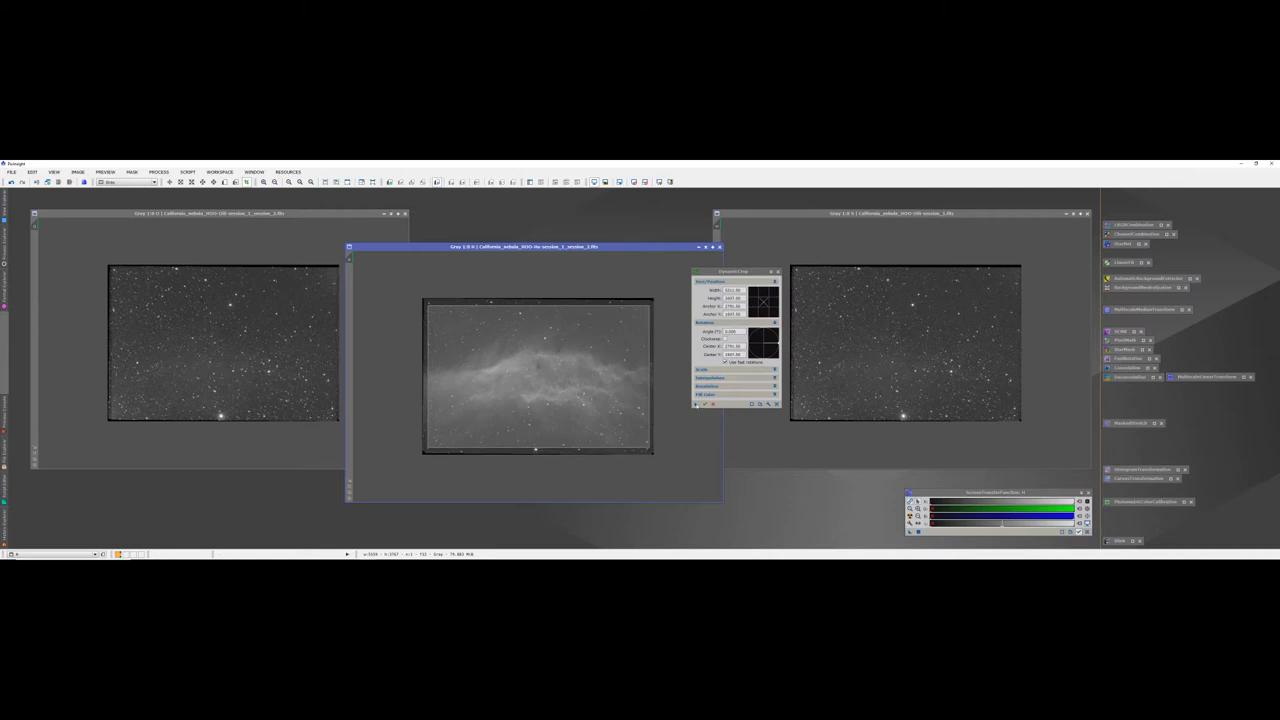
Step: Save the Ha image's DynamicCrop settings as a process icon on the workspace and rename the icon crop
{"action": "left_click_drag", "start_coordinate": [697, 403], "coordinate": [829, 506]}
{"action": "right_click", "coordinate": [829, 507]}
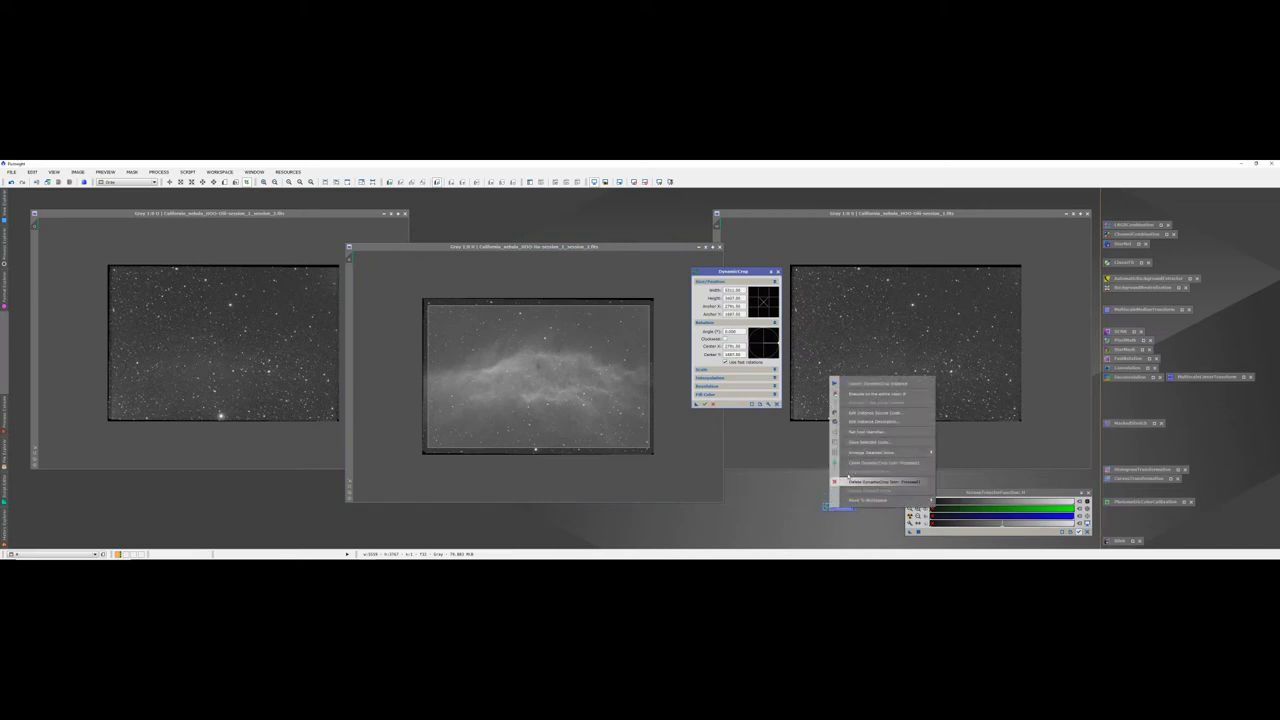
{"action": "left_click", "coordinate": [860, 432]}
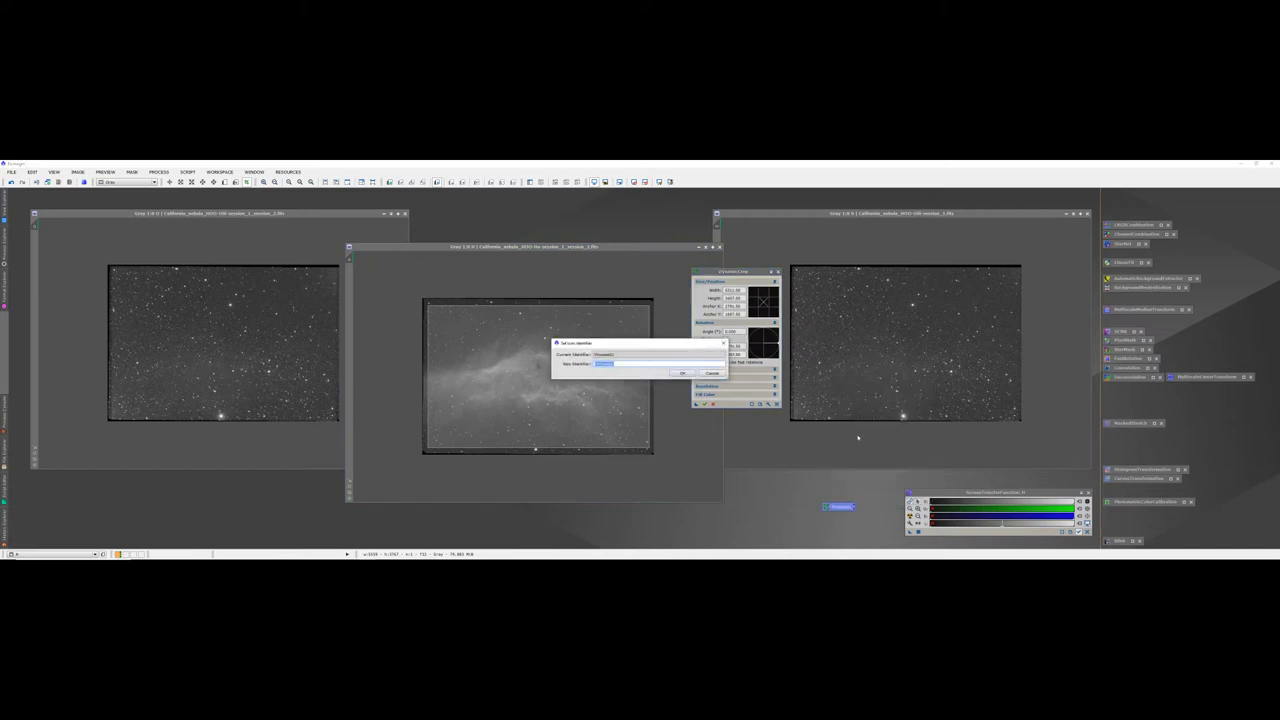
{"action": "key", "text": "BackSpace"}
{"action": "key", "text": "Return"}
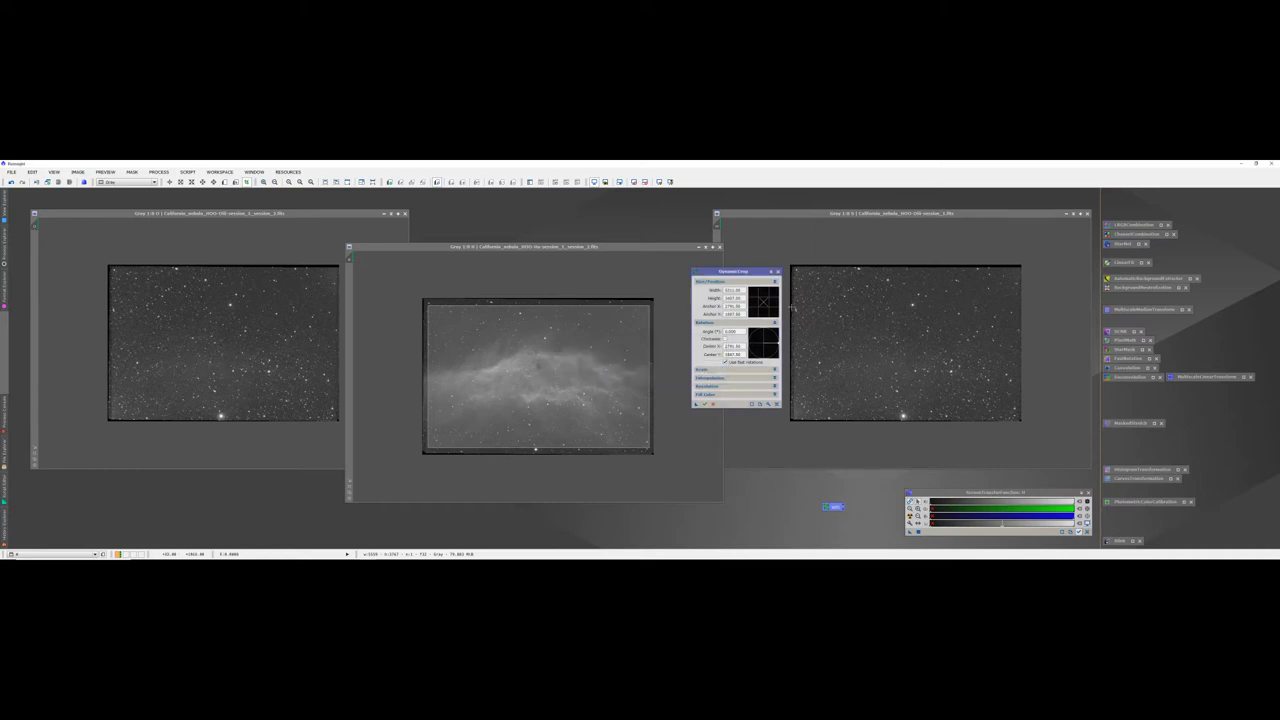
Step: Cancel the active DynamicCrop session and apply the saved crop icon to the Ha image and both OIII images
{"action": "left_click", "coordinate": [777, 271]}
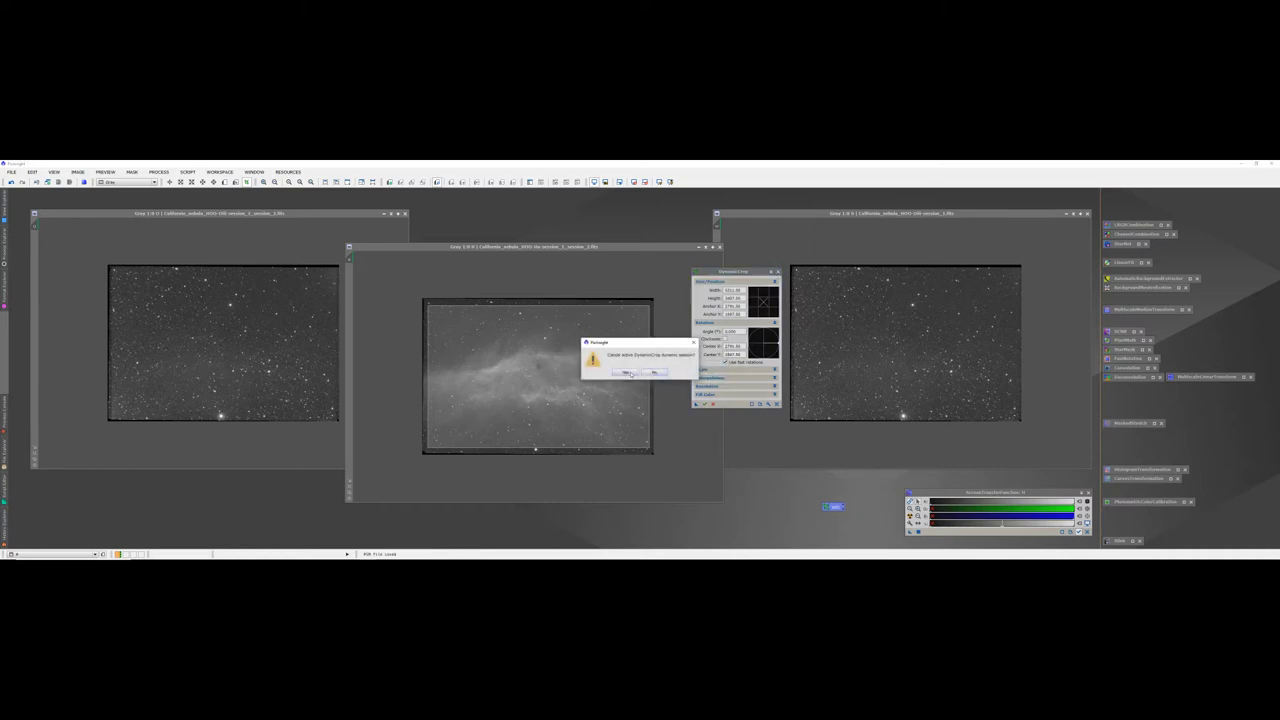
{"action": "left_click", "coordinate": [626, 372]}
{"action": "left_click_drag", "start_coordinate": [911, 531], "coordinate": [930, 375]}
{"action": "left_click_drag", "start_coordinate": [834, 507], "coordinate": [535, 399]}
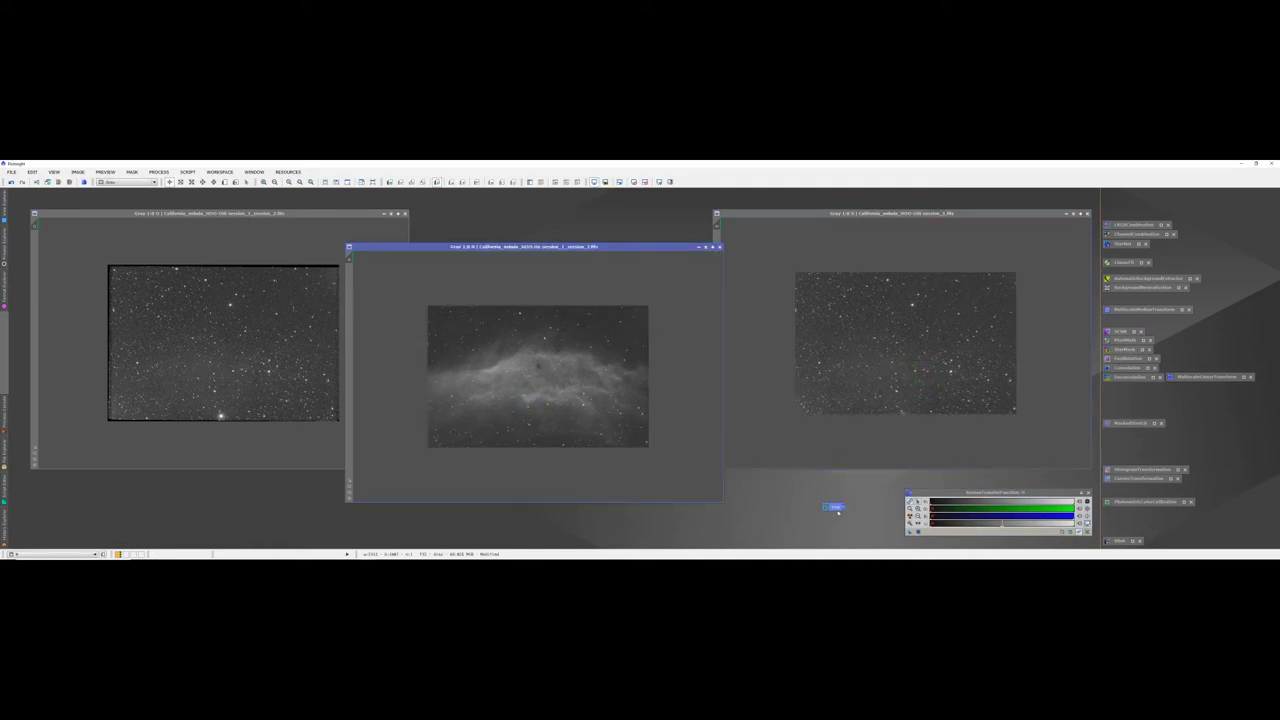
{"action": "left_click_drag", "start_coordinate": [834, 507], "coordinate": [171, 339]}
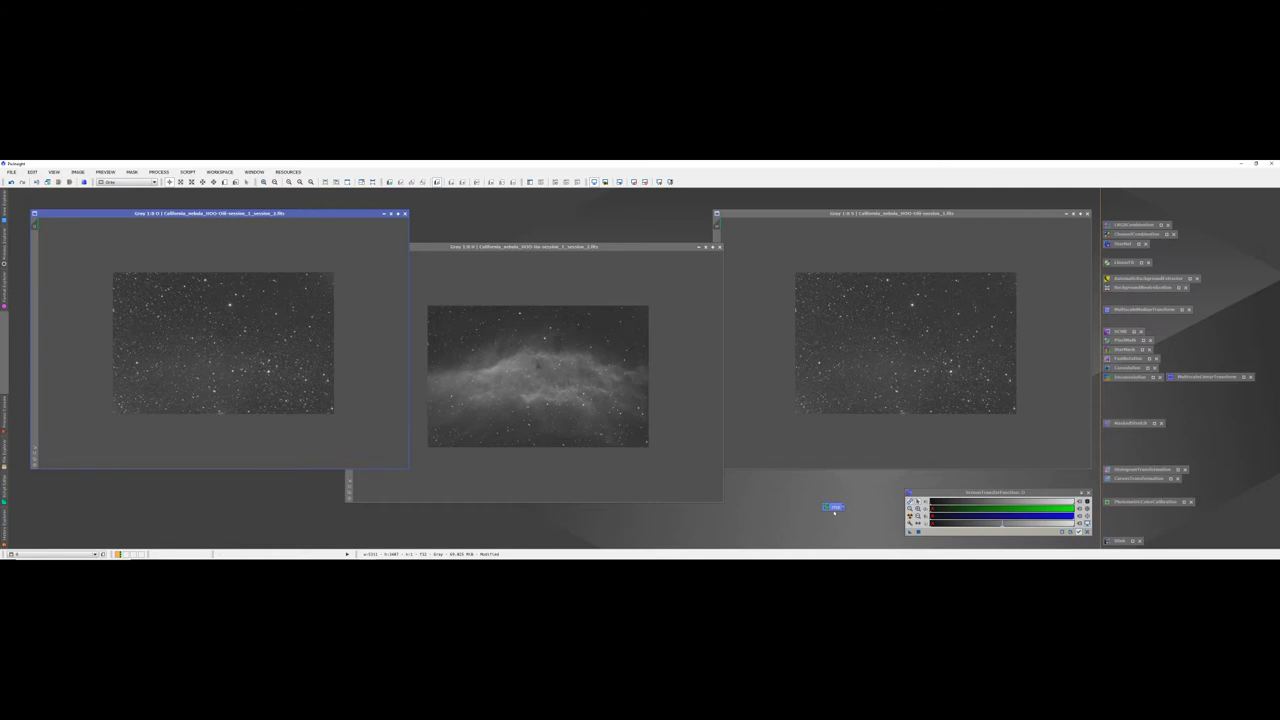
Step: Park the crop icon beside the other process icons, then move and enlarge the Ha window with its whole image in view
{"action": "left_click_drag", "start_coordinate": [838, 507], "coordinate": [1162, 541]}
{"action": "left_click_drag", "start_coordinate": [589, 250], "coordinate": [277, 232]}
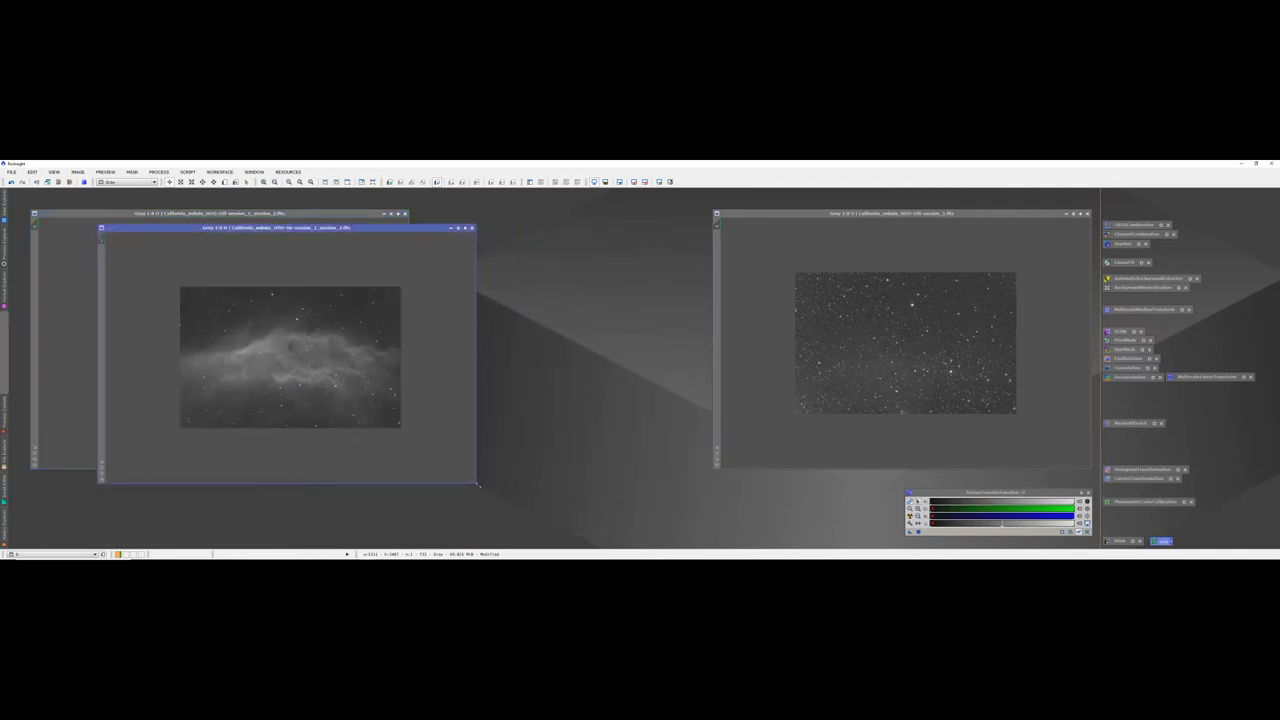
{"action": "left_click_drag", "start_coordinate": [478, 485], "coordinate": [548, 528]}
{"action": "scroll", "coordinate": [350, 400], "scroll_direction": "up", "scroll_amount": 4}
{"action": "scroll", "coordinate": [369, 411], "scroll_direction": "down", "scroll_amount": 9}
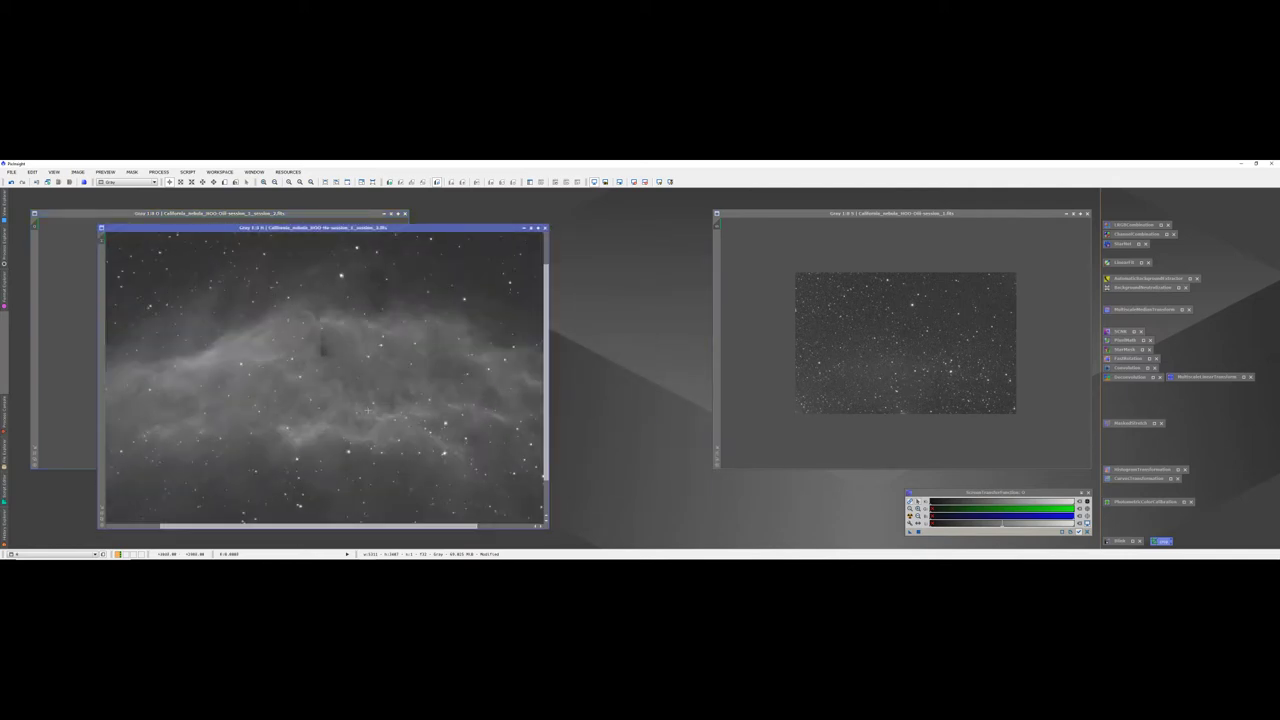
{"action": "scroll", "coordinate": [370, 410], "scroll_direction": "down", "scroll_amount": 1}
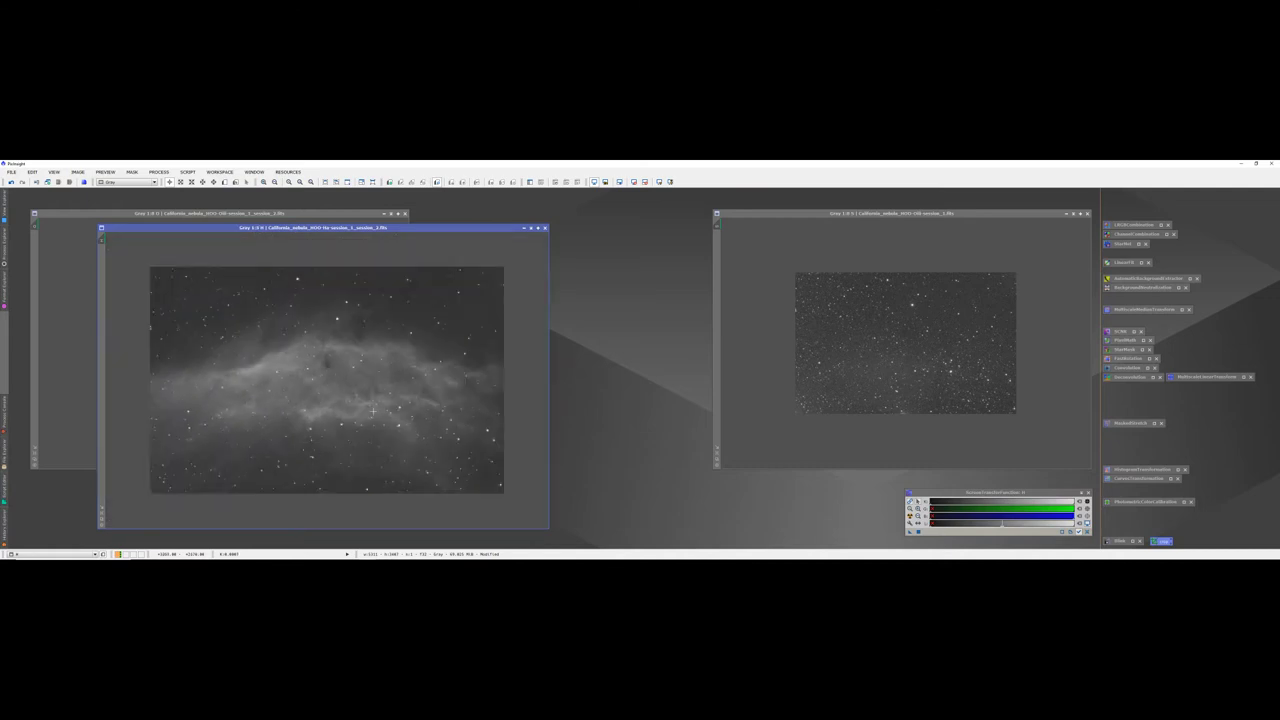
Step: Start DynamicBackgroundExtraction on the Ha image with its Sample Generation, Model Image and Target Image Correction settings expanded
{"action": "left_click", "coordinate": [162, 173]}
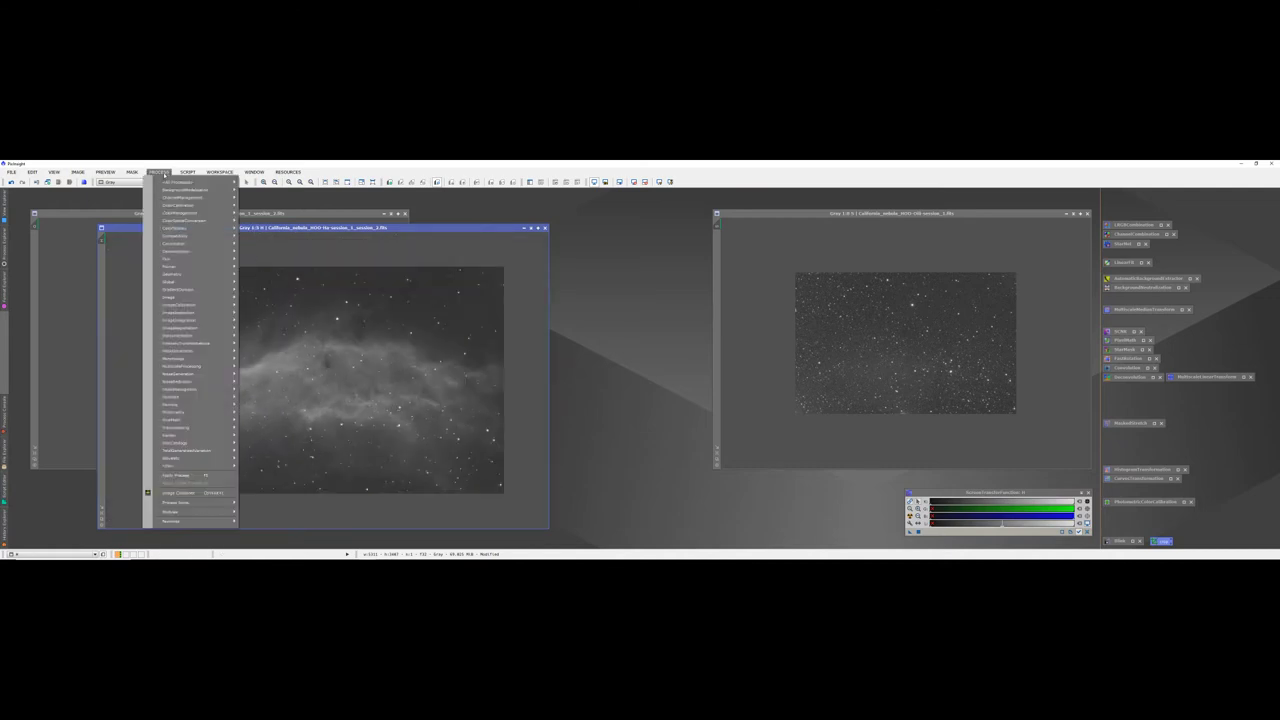
{"action": "mouse_move", "coordinate": [186, 189]}
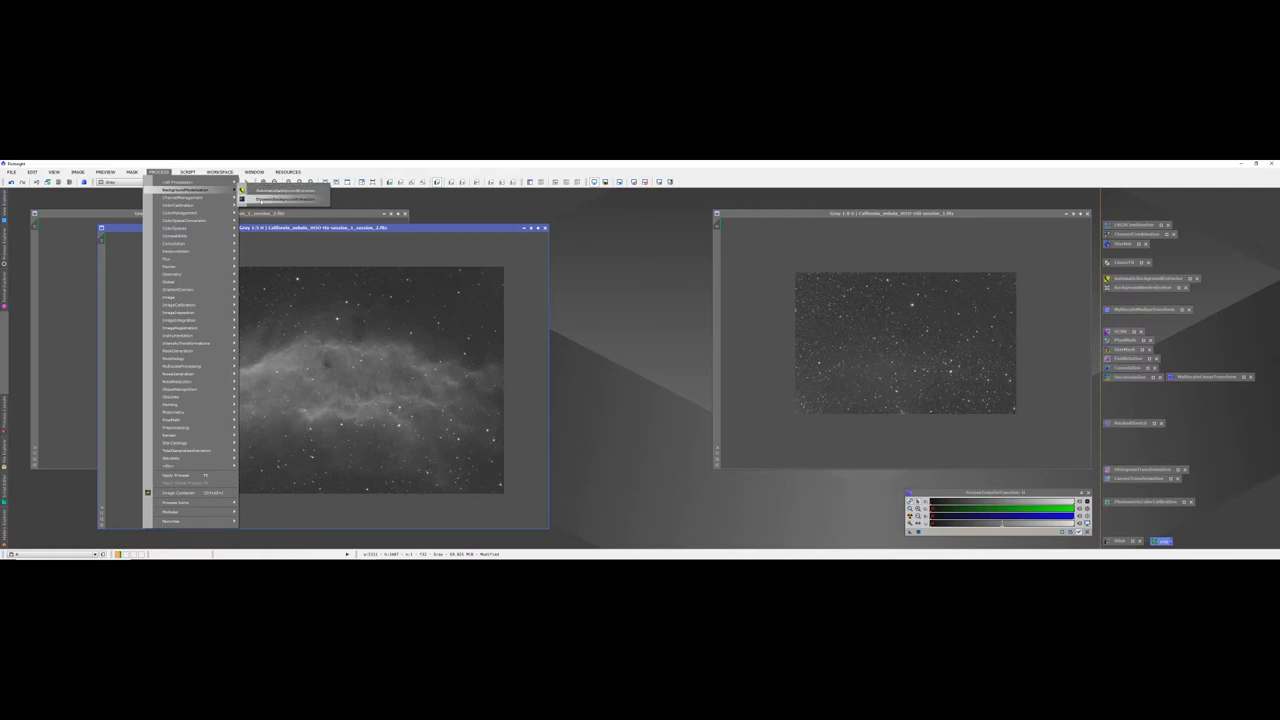
{"action": "left_click", "coordinate": [285, 199]}
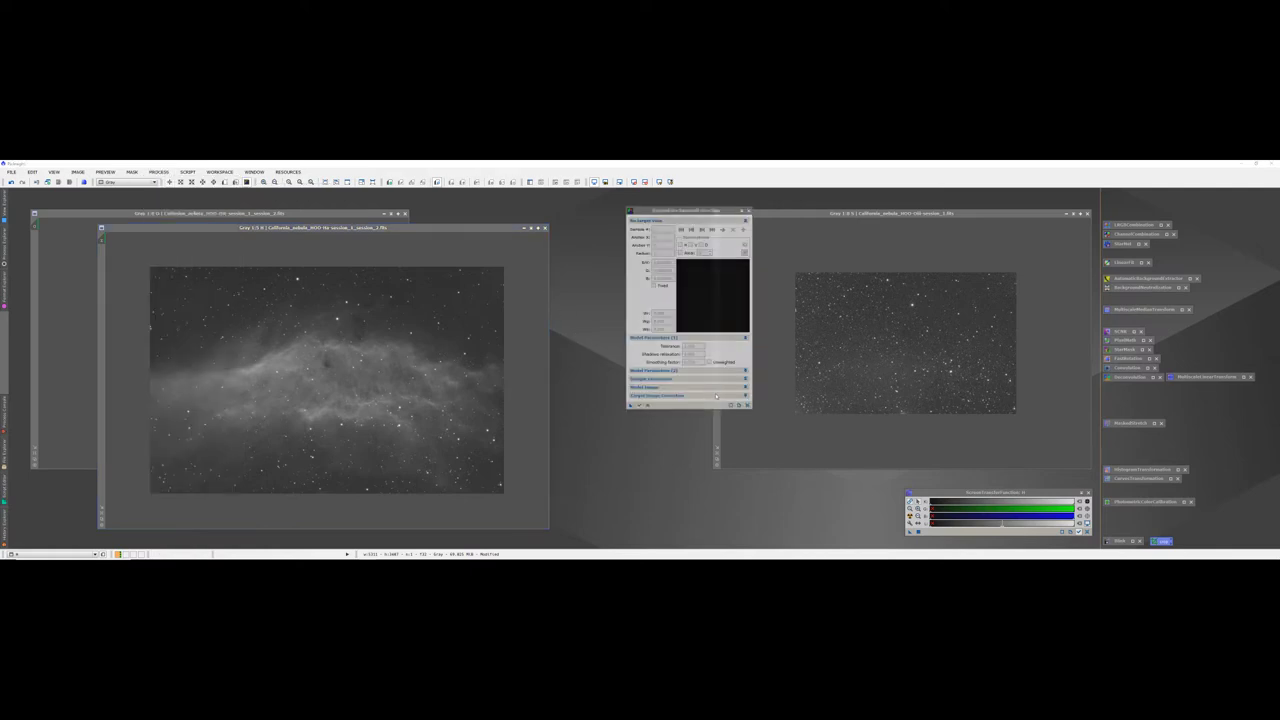
{"action": "left_click", "coordinate": [744, 378]}
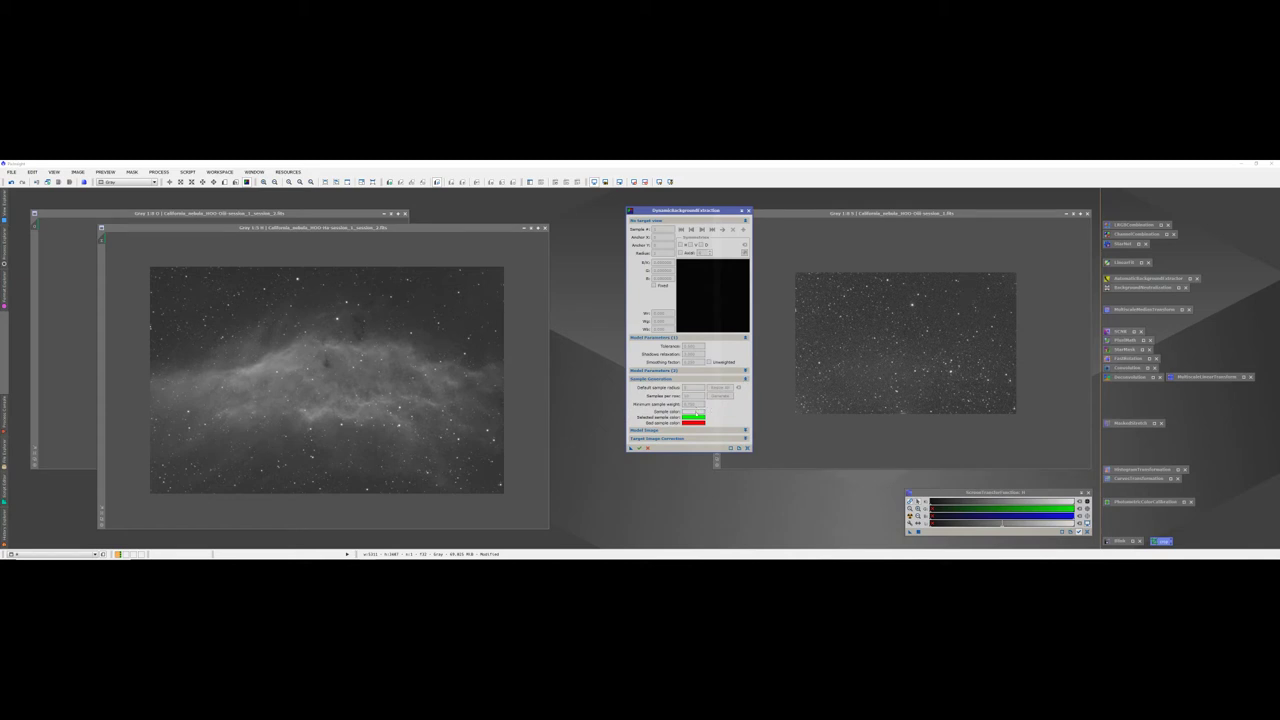
{"action": "left_click", "coordinate": [745, 431]}
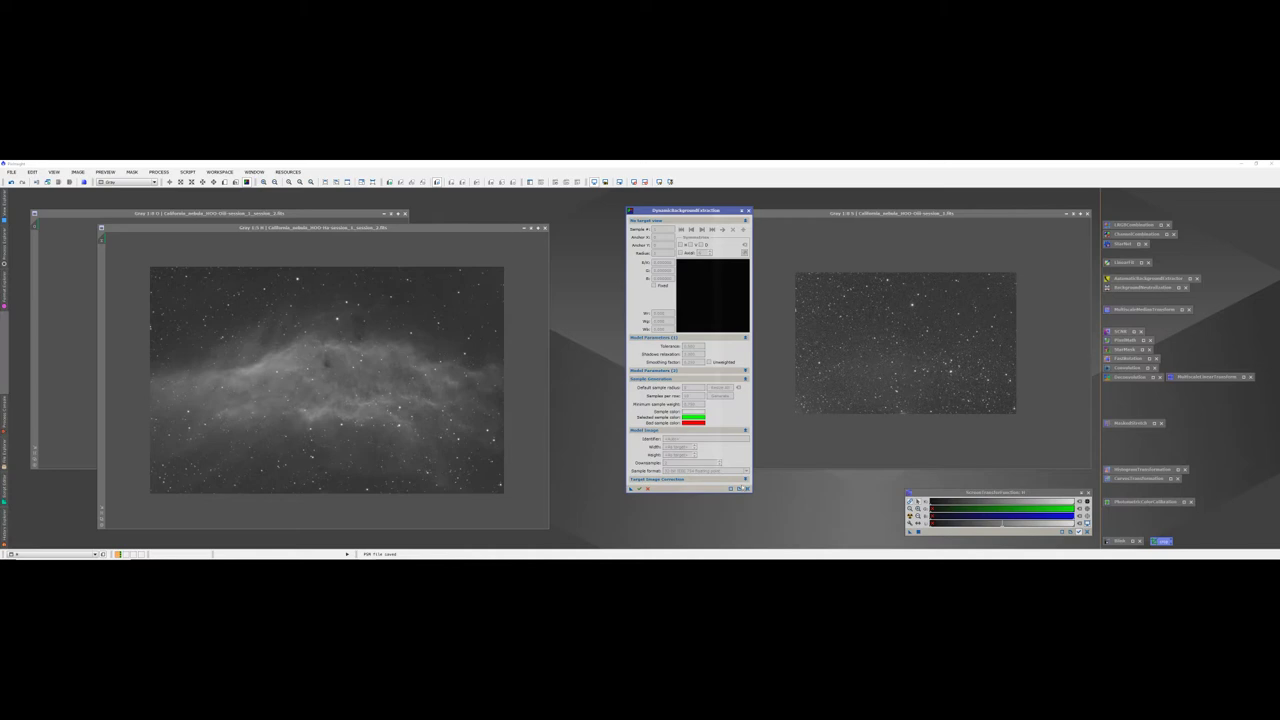
{"action": "left_click", "coordinate": [745, 479]}
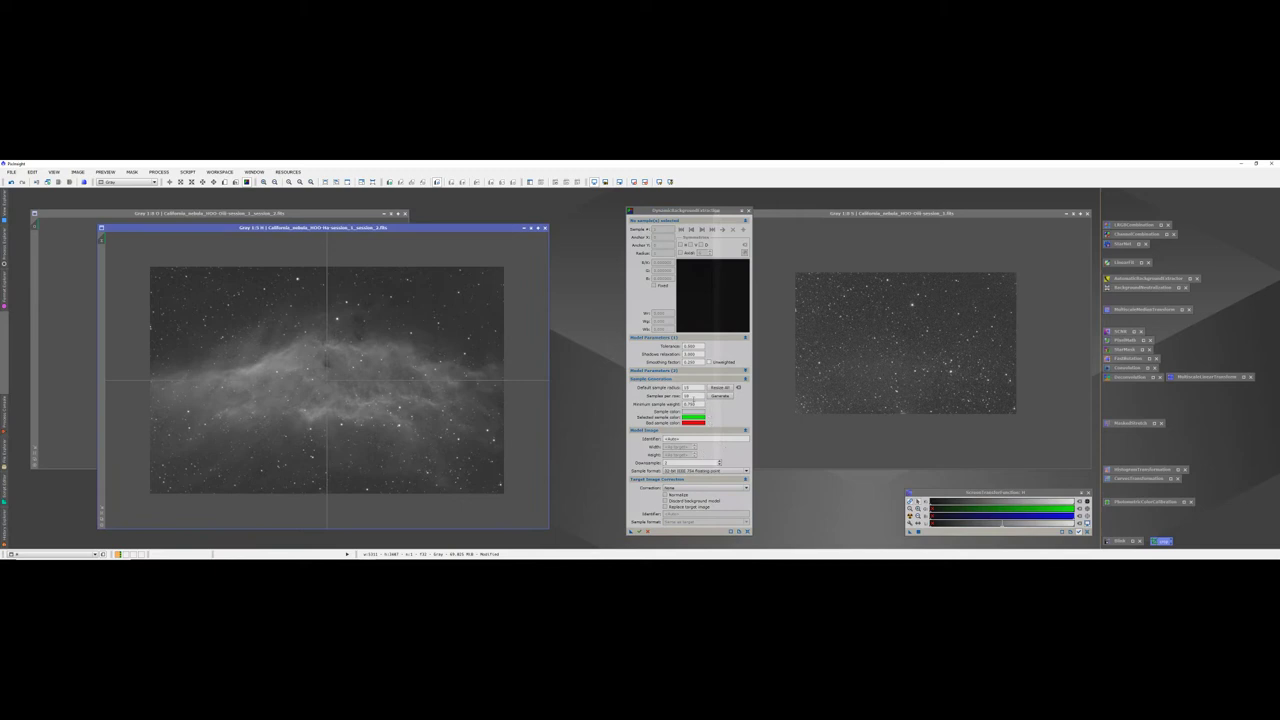
Step: Set the background extraction to 8 samples per row with a default sample radius of 20
{"action": "double_click", "coordinate": [688, 395]}
{"action": "type", "text": "8"}
{"action": "double_click", "coordinate": [688, 387]}
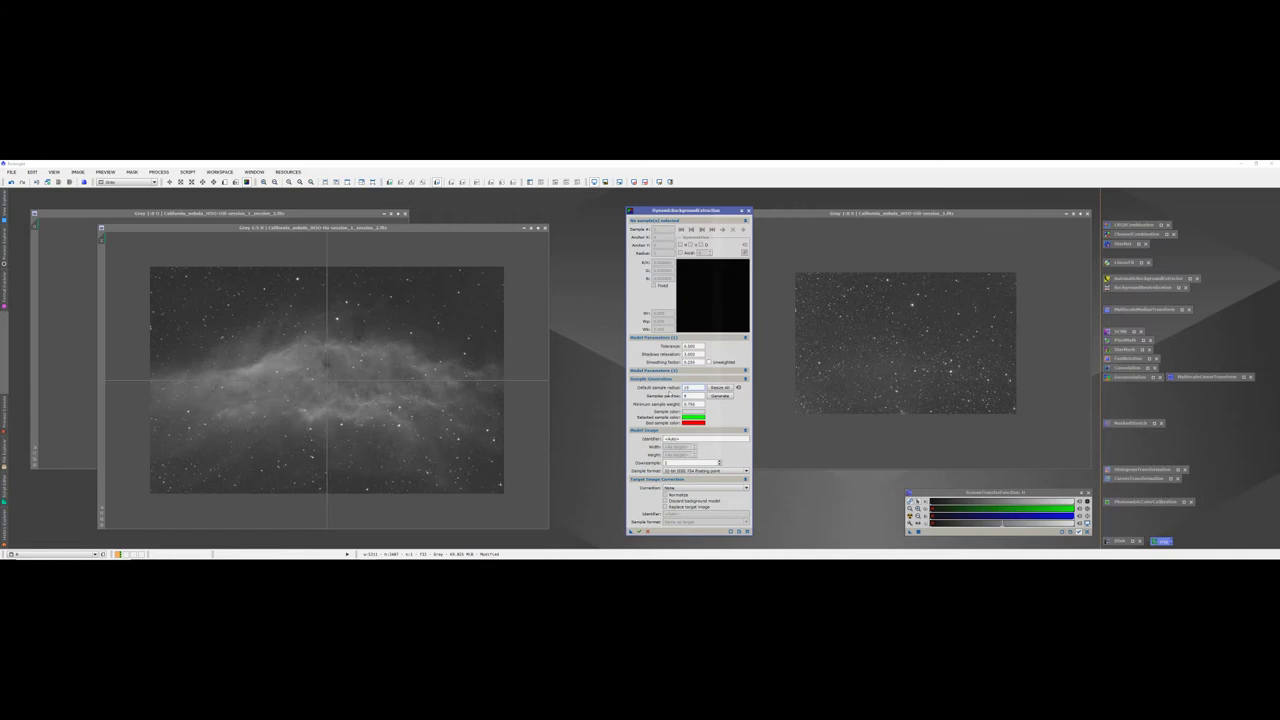
{"action": "left_click_drag", "start_coordinate": [695, 387], "coordinate": [679, 390]}
{"action": "type", "text": "20"}
Step: Set the target image correction to Division, discarding the background model and replacing the target image
{"action": "left_click", "coordinate": [705, 487]}
{"action": "left_click", "coordinate": [679, 505]}
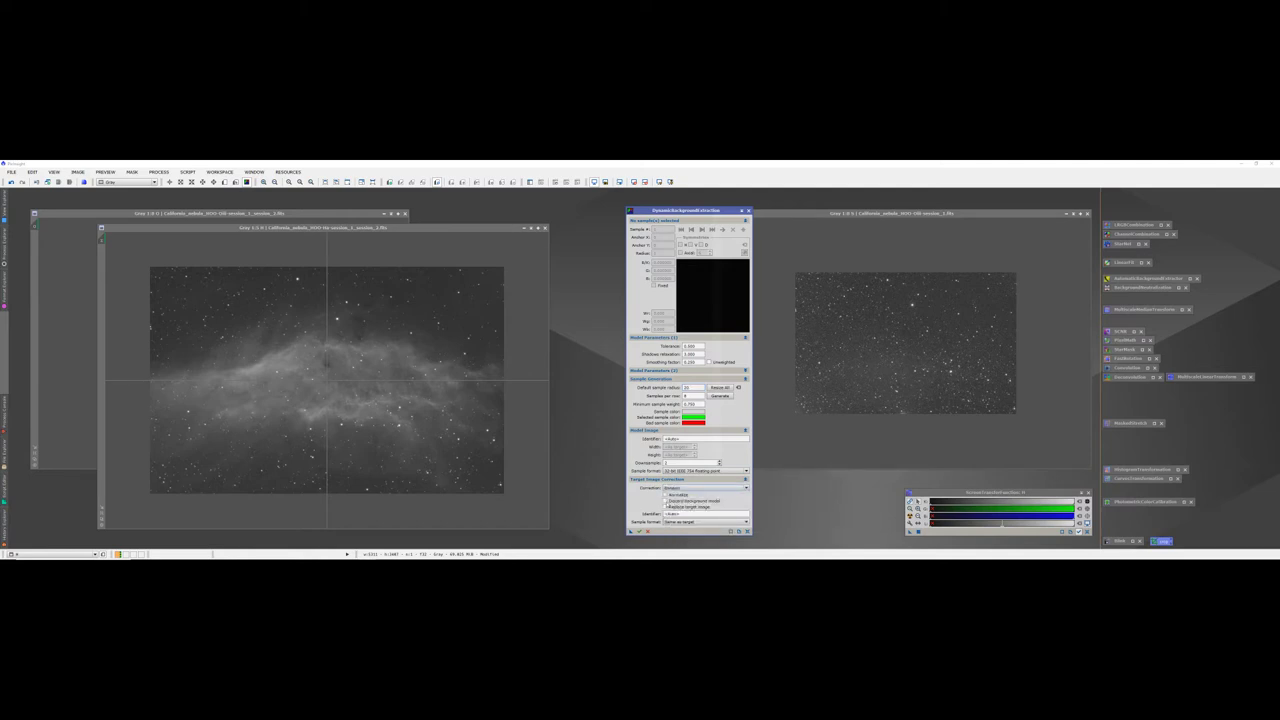
{"action": "left_click", "coordinate": [665, 501]}
{"action": "left_click", "coordinate": [665, 507]}
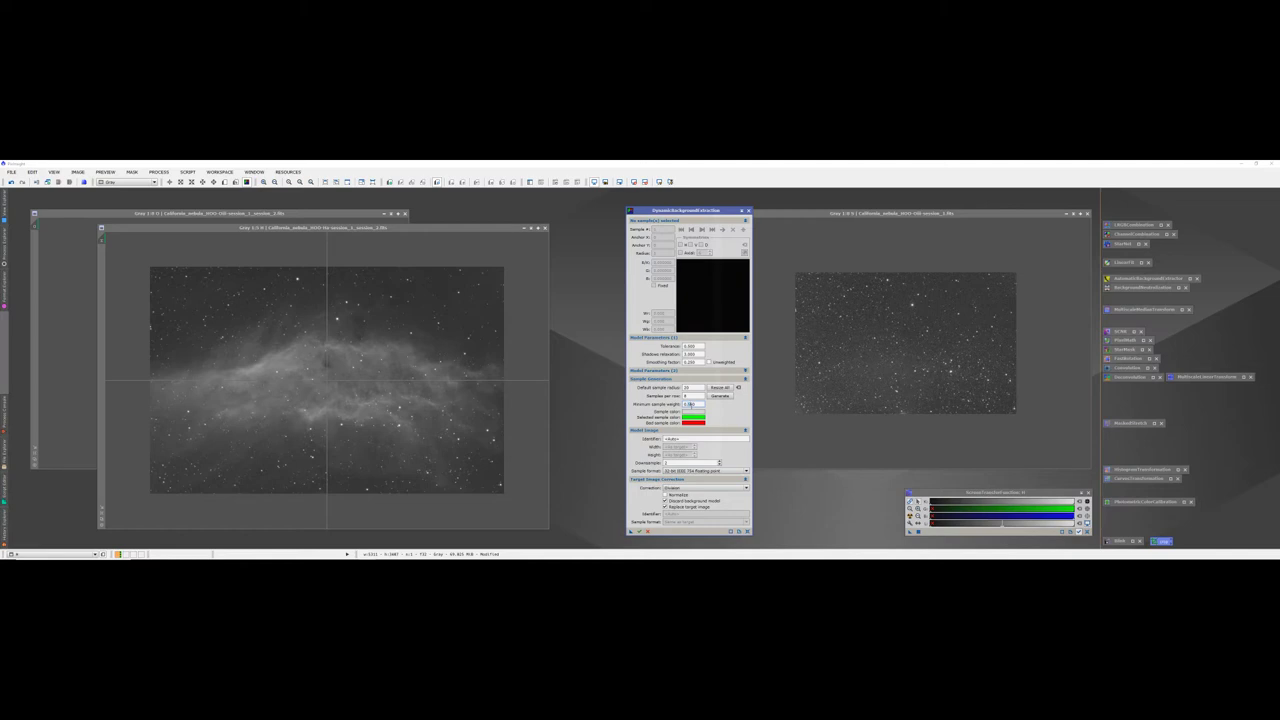
Step: Generate background samples on the Ha image, raise the model tolerance and regenerate the samples with it
{"action": "left_click", "coordinate": [720, 396]}
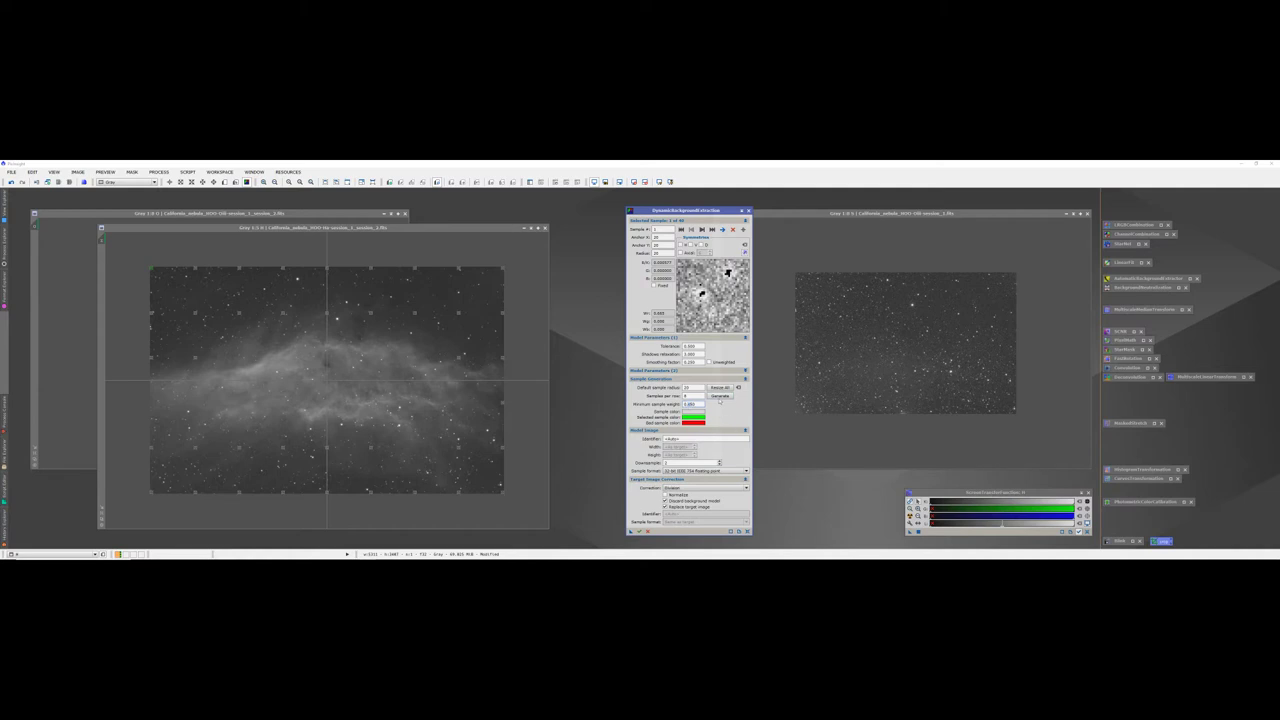
{"action": "left_click", "coordinate": [720, 396]}
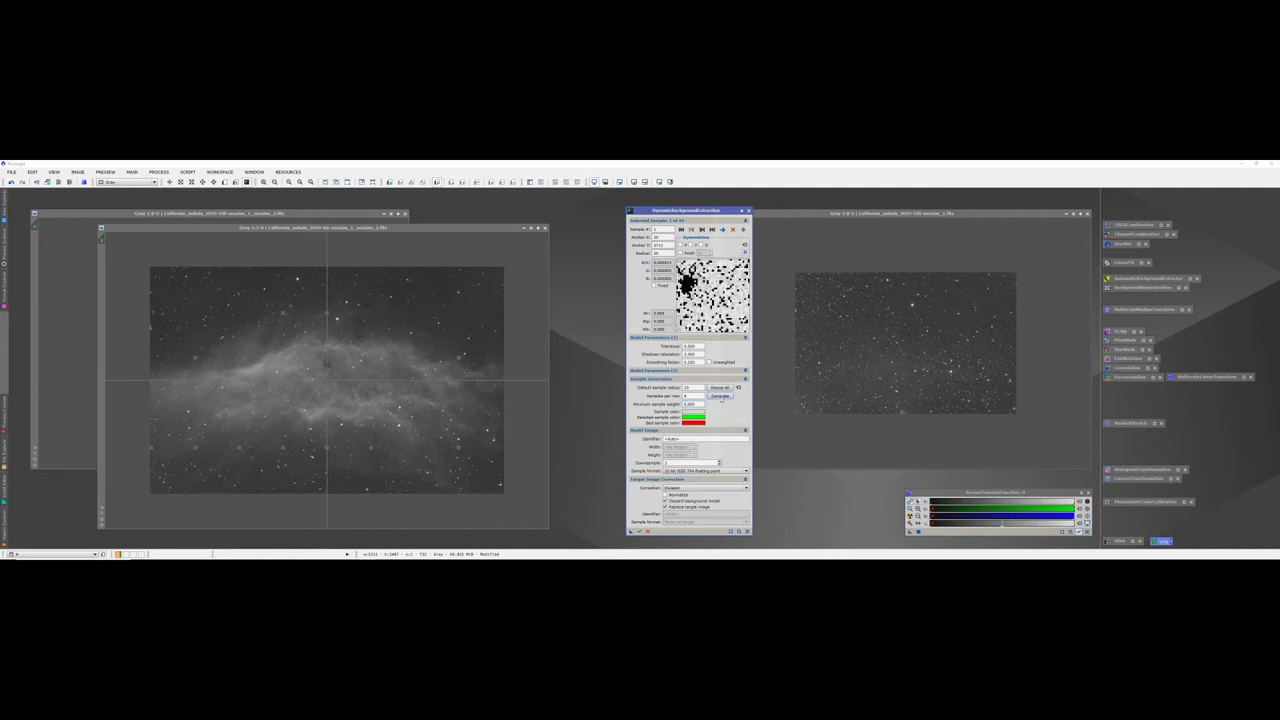
{"action": "double_click", "coordinate": [690, 346]}
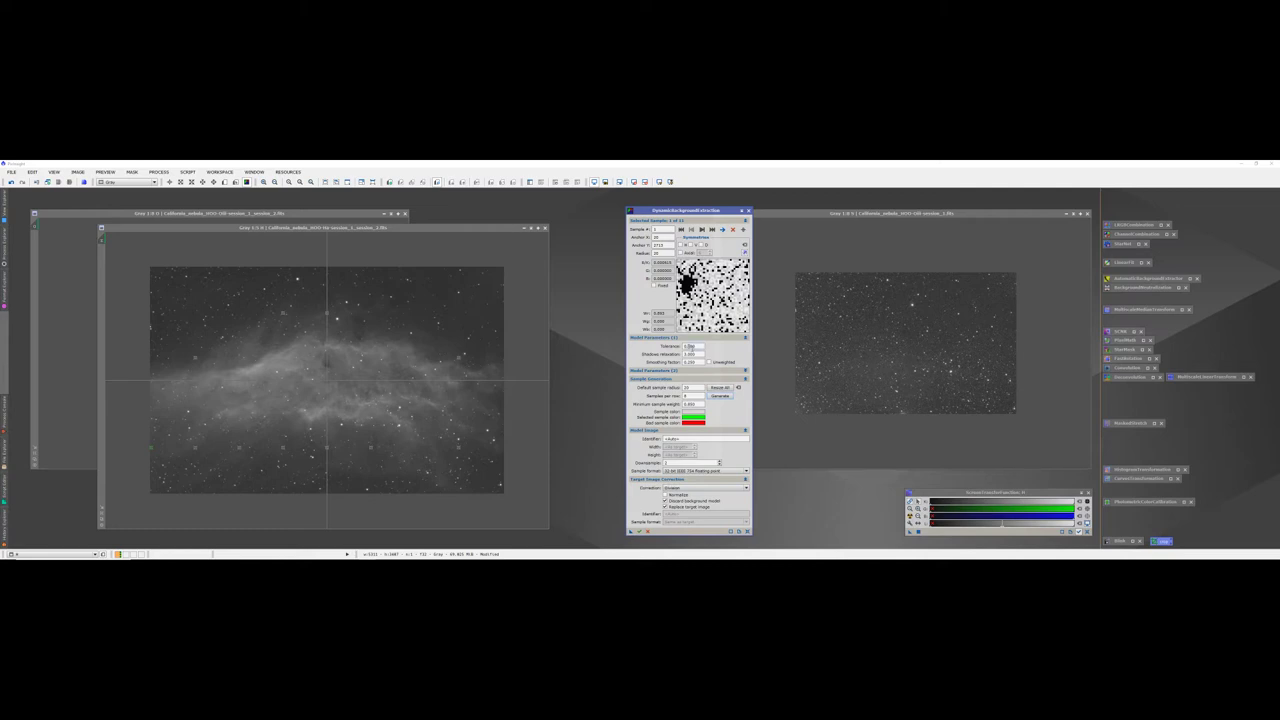
{"action": "left_click", "coordinate": [720, 397]}
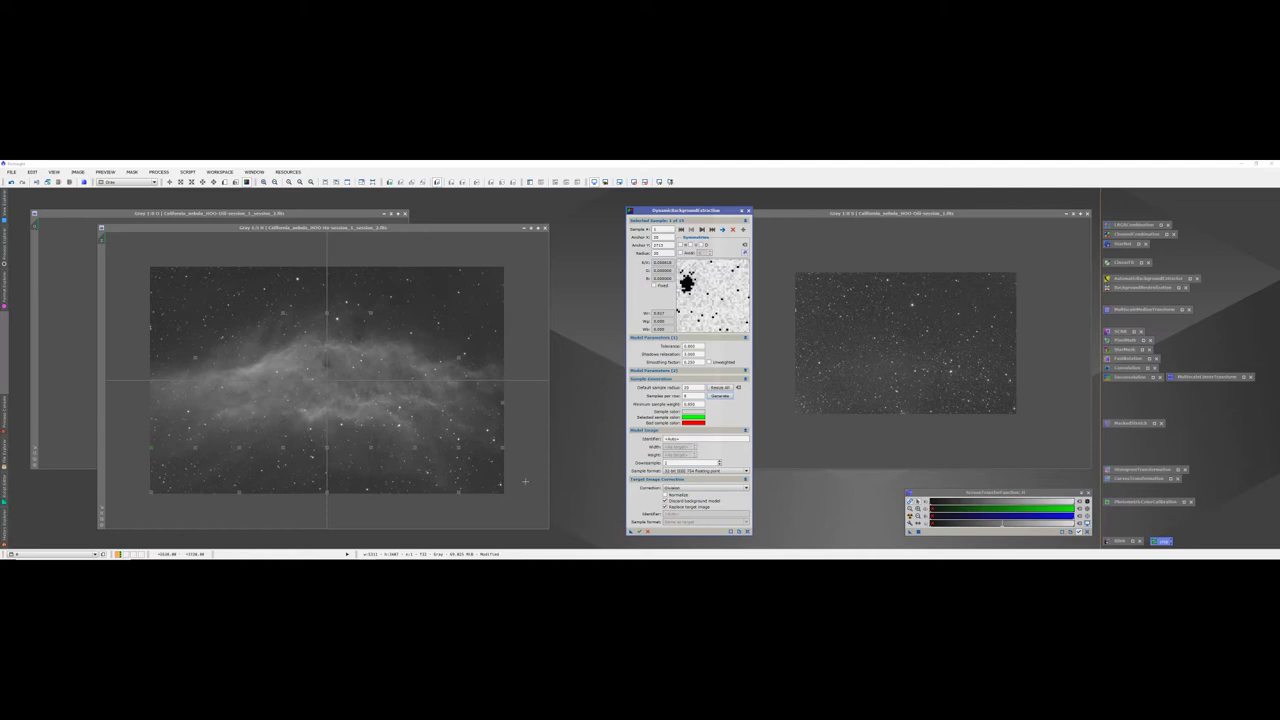
{"action": "left_click", "coordinate": [525, 481]}
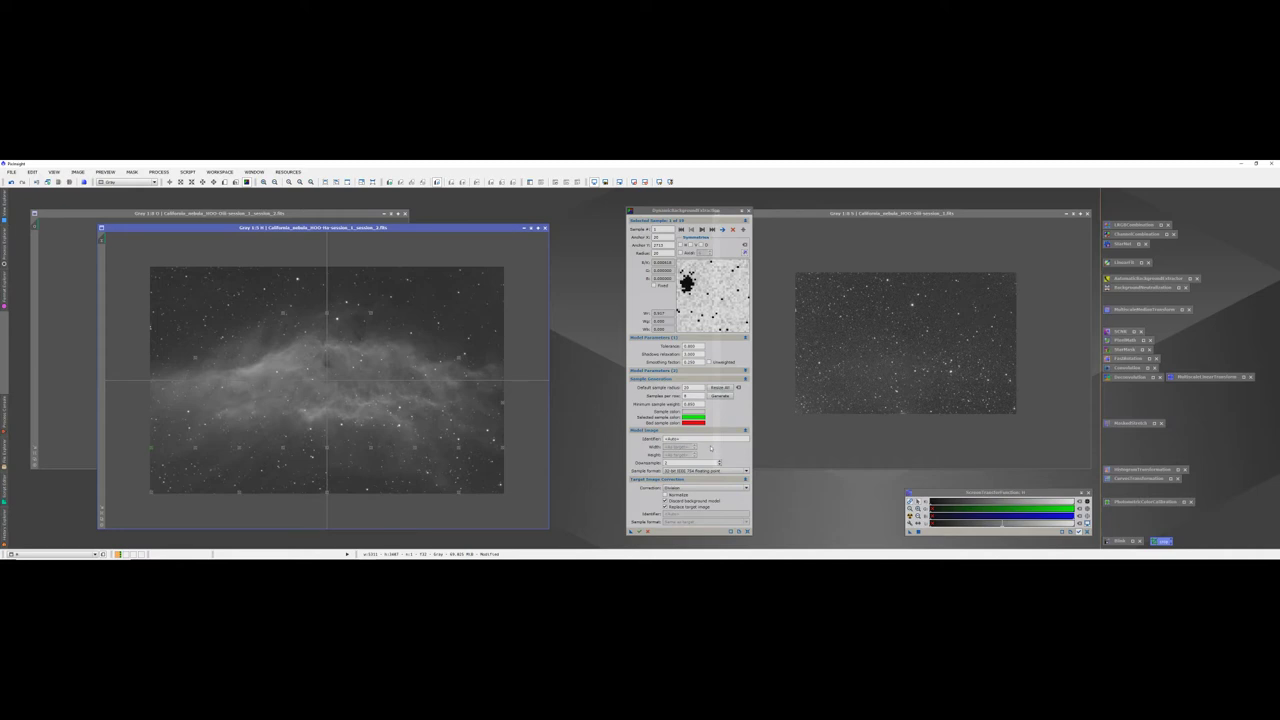
Step: Change the sample color to yellow by reducing its blue component to the minimum
{"action": "left_click", "coordinate": [698, 413]}
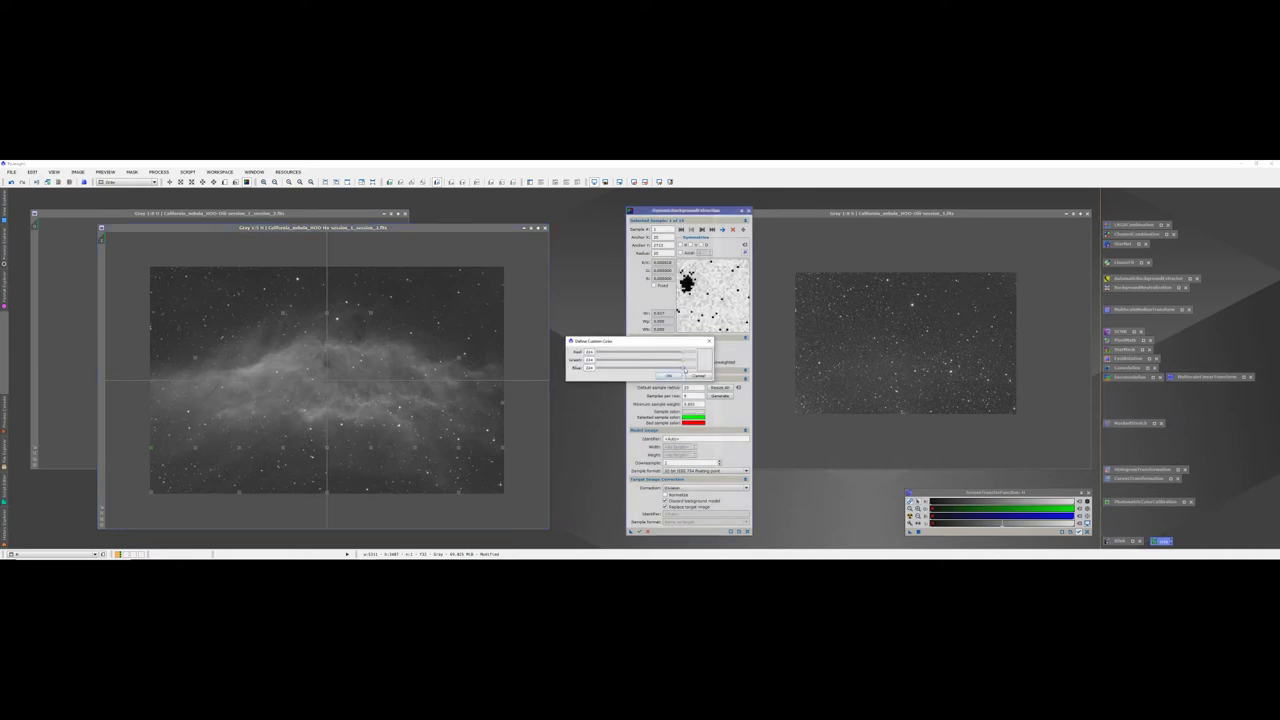
{"action": "left_click_drag", "start_coordinate": [684, 369], "coordinate": [598, 369]}
{"action": "left_click", "coordinate": [669, 376]}
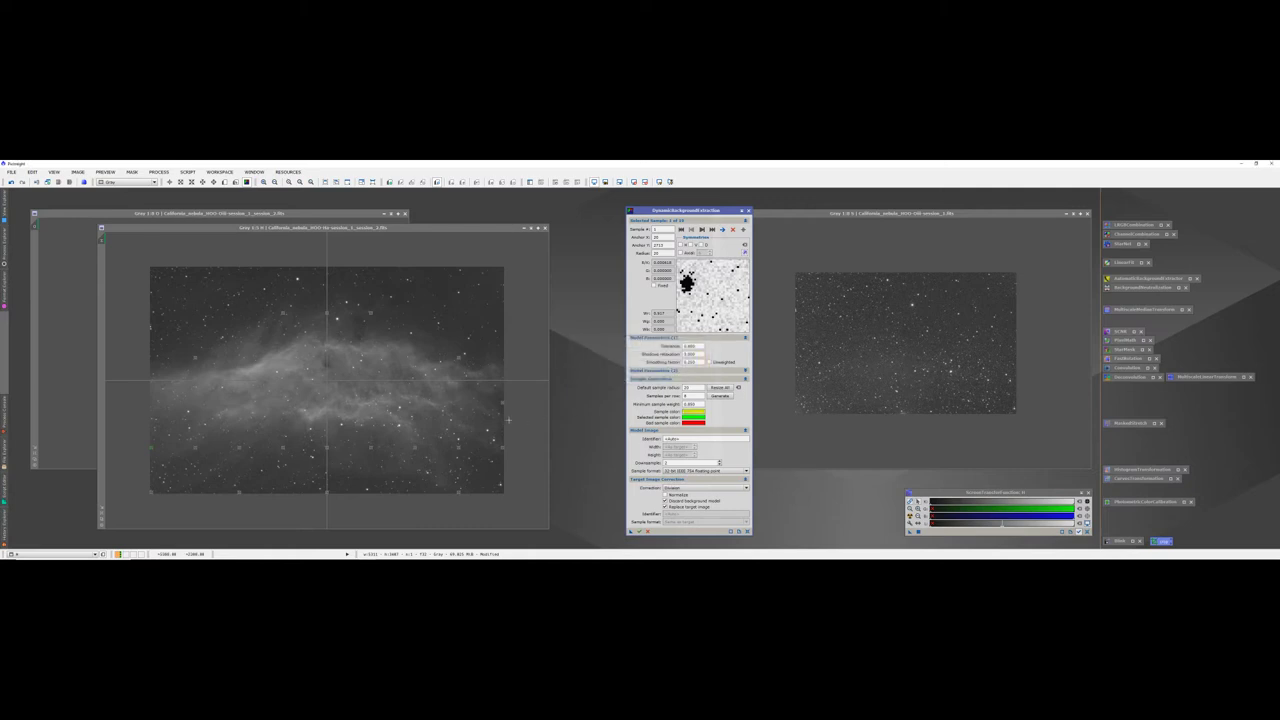
Step: Move the background samples around the nebula's upper edge into the dark sky along the top of the Ha image
{"action": "left_click", "coordinate": [459, 360]}
{"action": "left_click", "coordinate": [503, 272]}
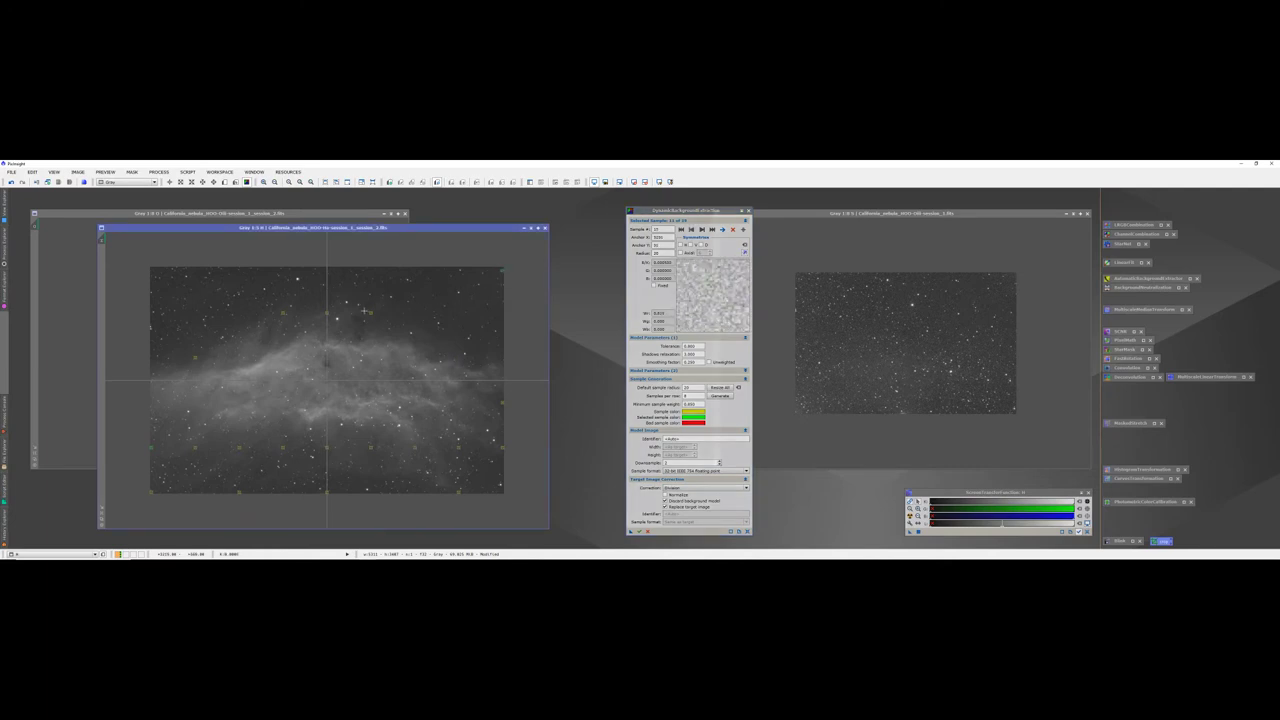
{"action": "left_click_drag", "start_coordinate": [371, 314], "coordinate": [428, 274]}
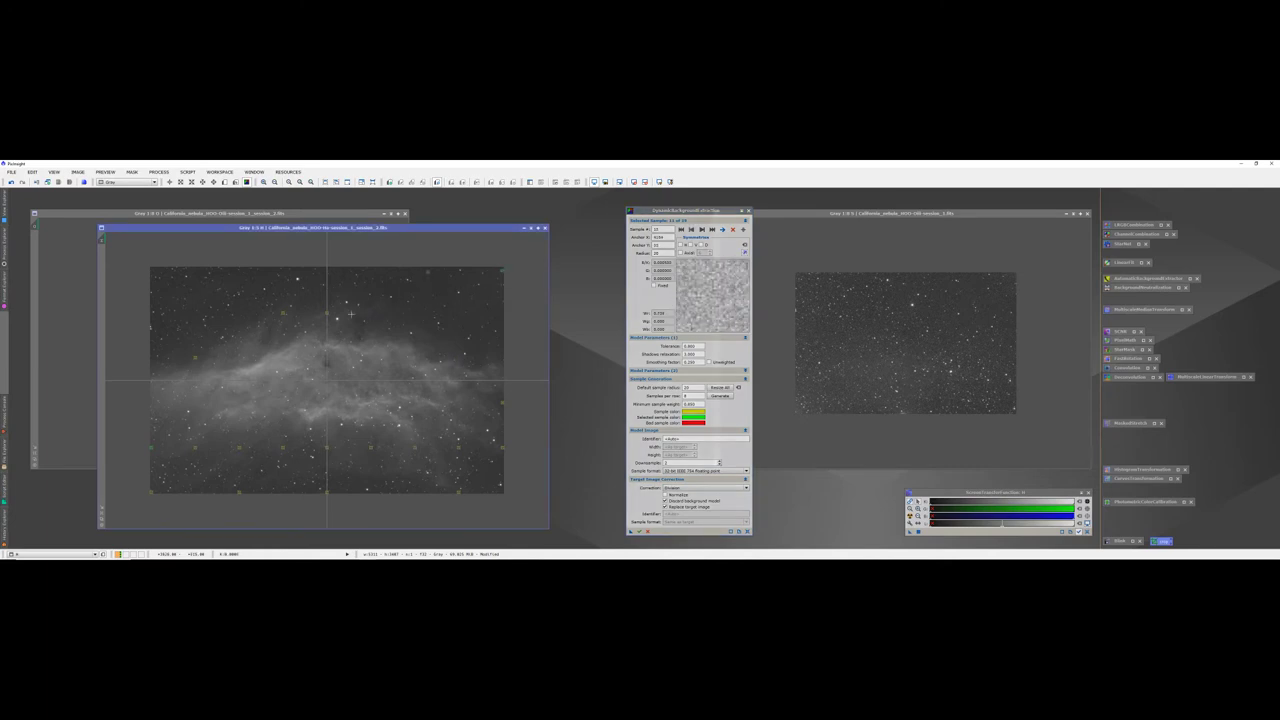
{"action": "left_click", "coordinate": [307, 273]}
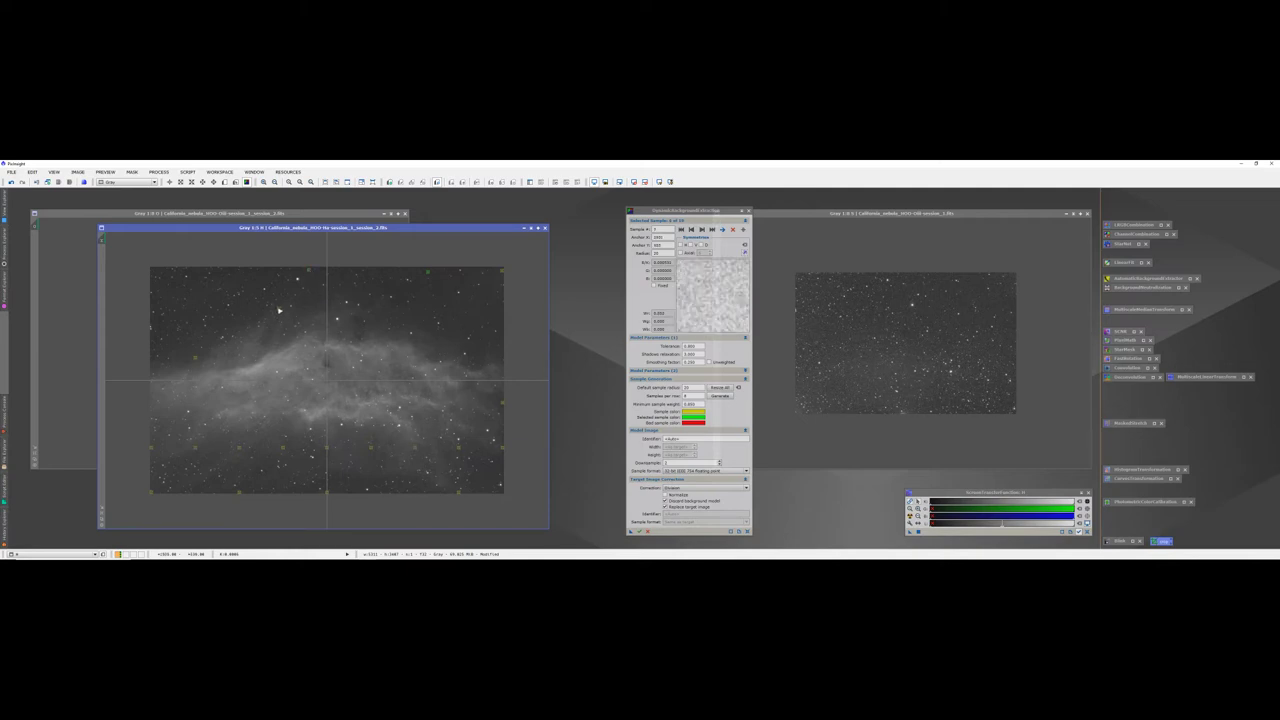
{"action": "left_click", "coordinate": [233, 283]}
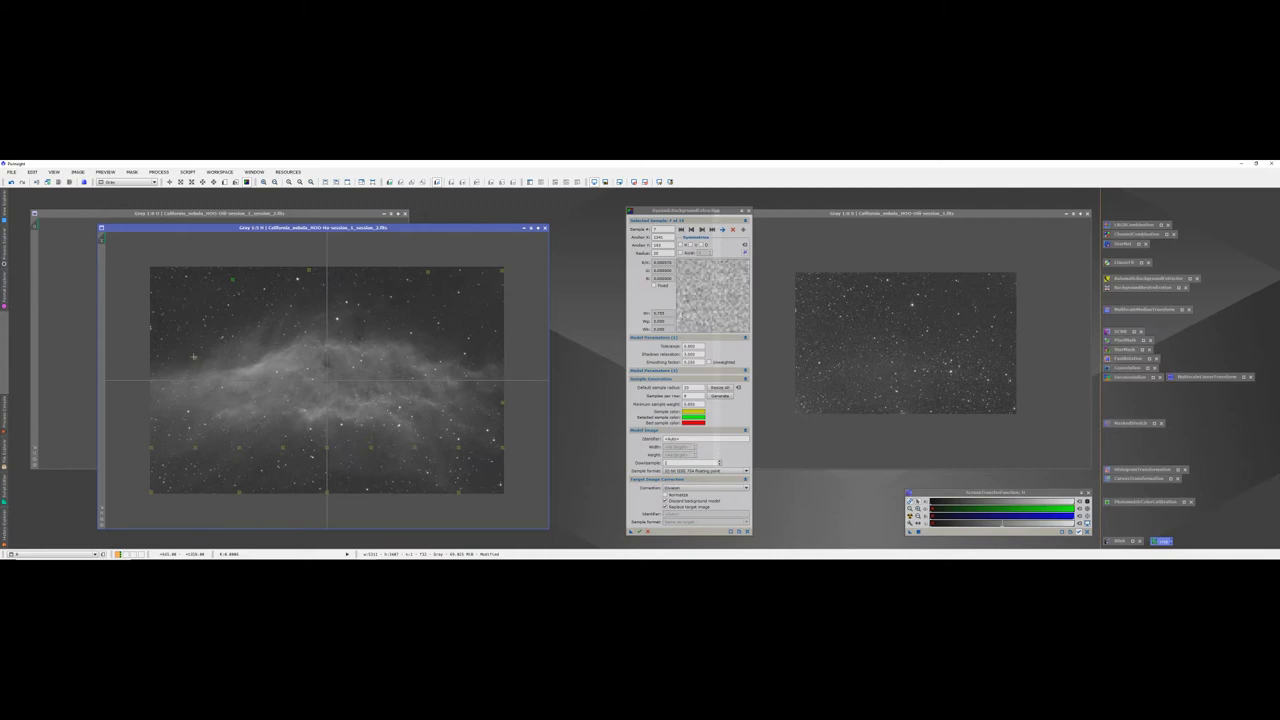
{"action": "left_click_drag", "start_coordinate": [195, 359], "coordinate": [176, 284]}
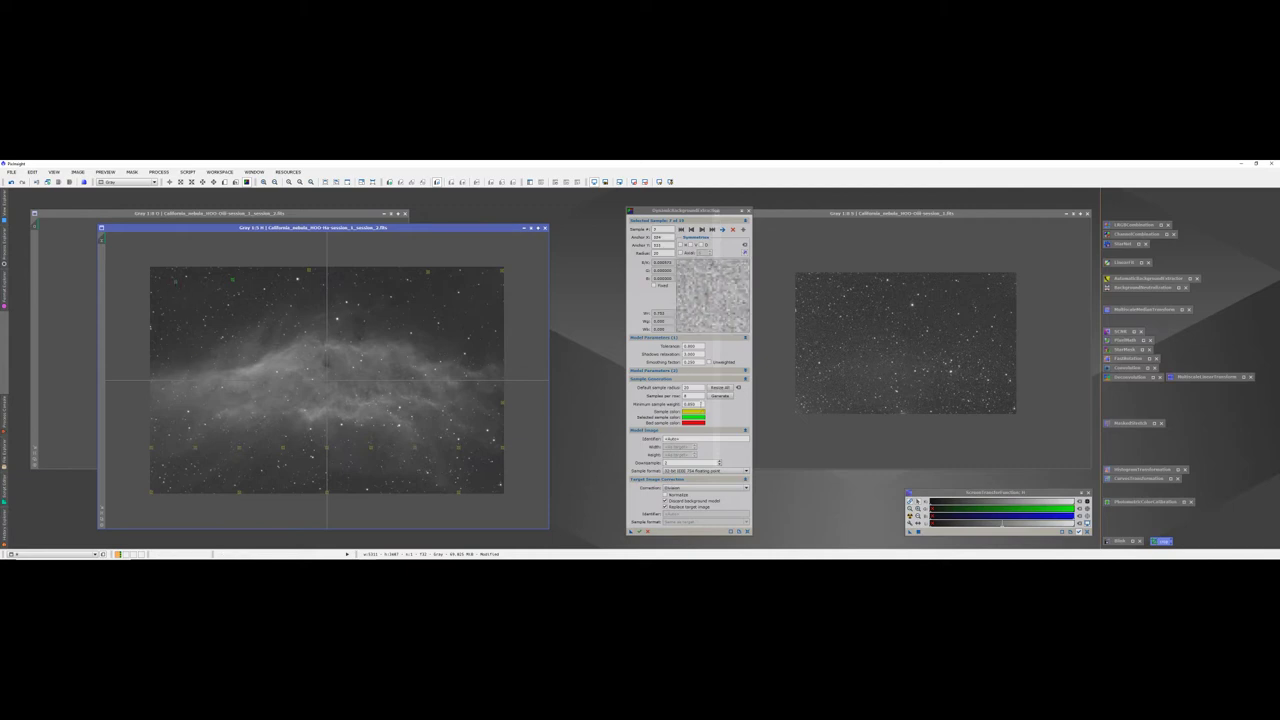
Step: Increase the default sample radius and resize all existing background samples to it
{"action": "left_click_drag", "start_coordinate": [698, 388], "coordinate": [671, 389]}
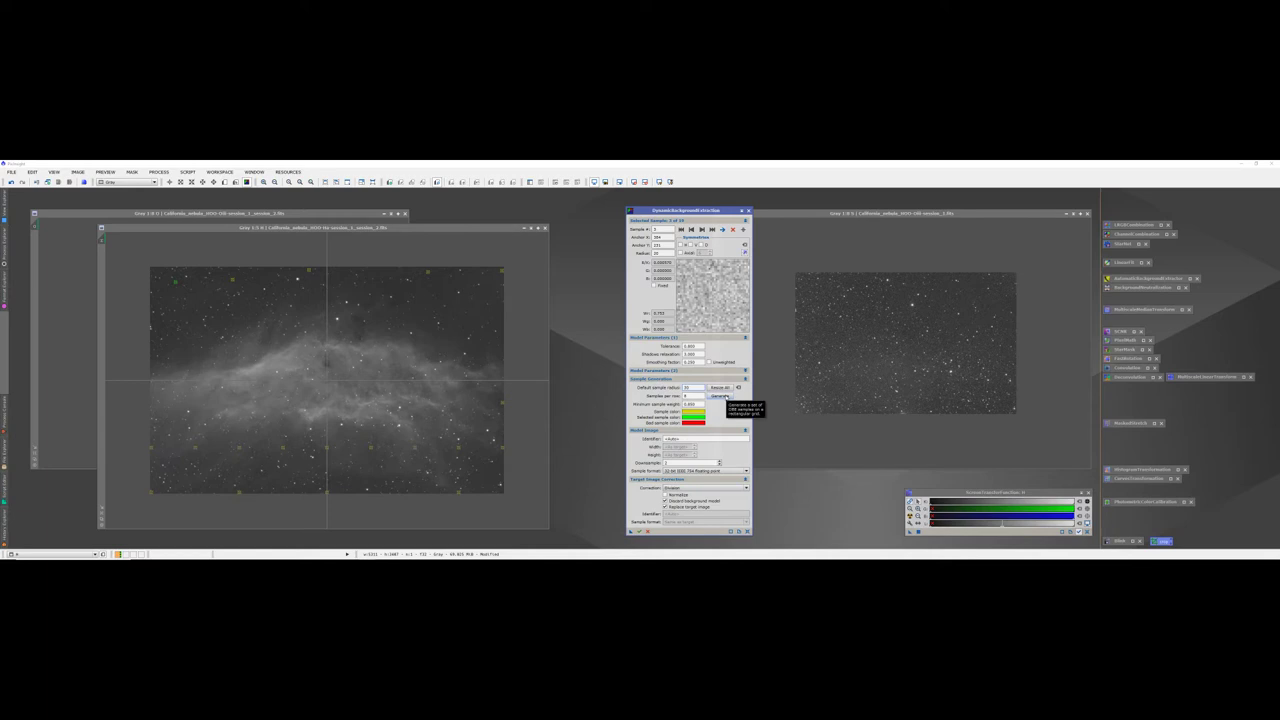
{"action": "left_click", "coordinate": [799, 504]}
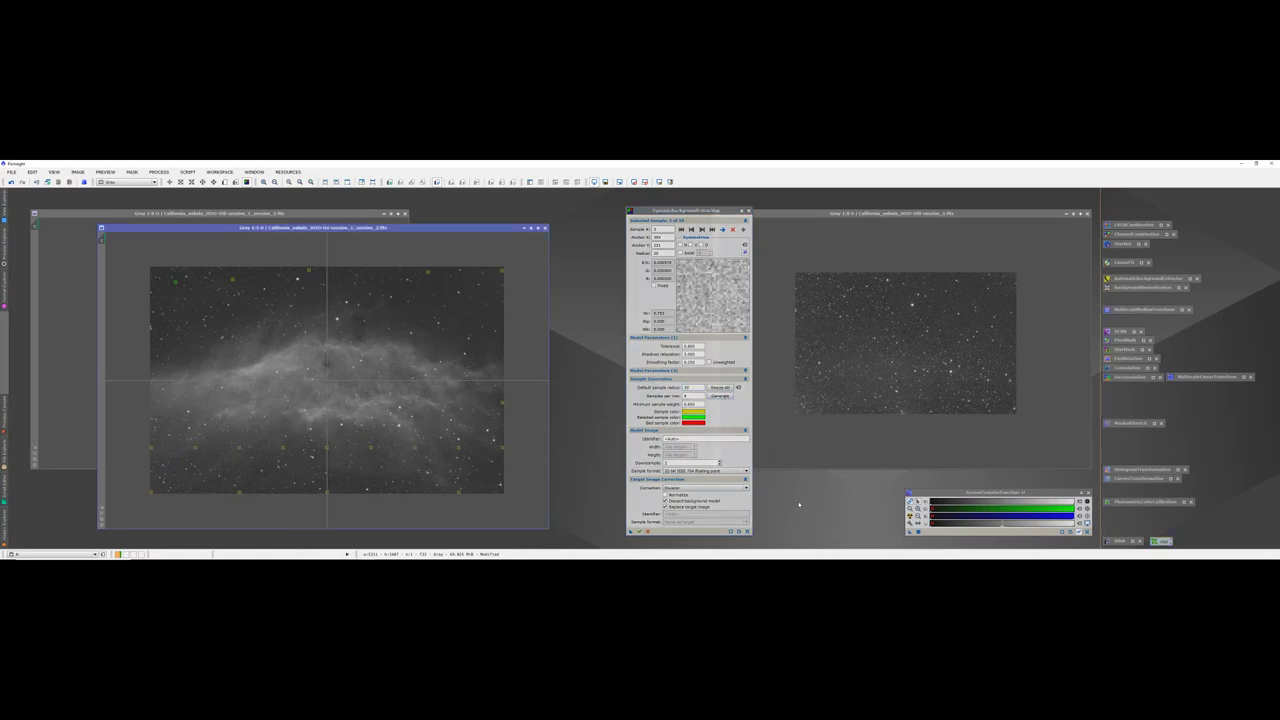
{"action": "left_click", "coordinate": [723, 389]}
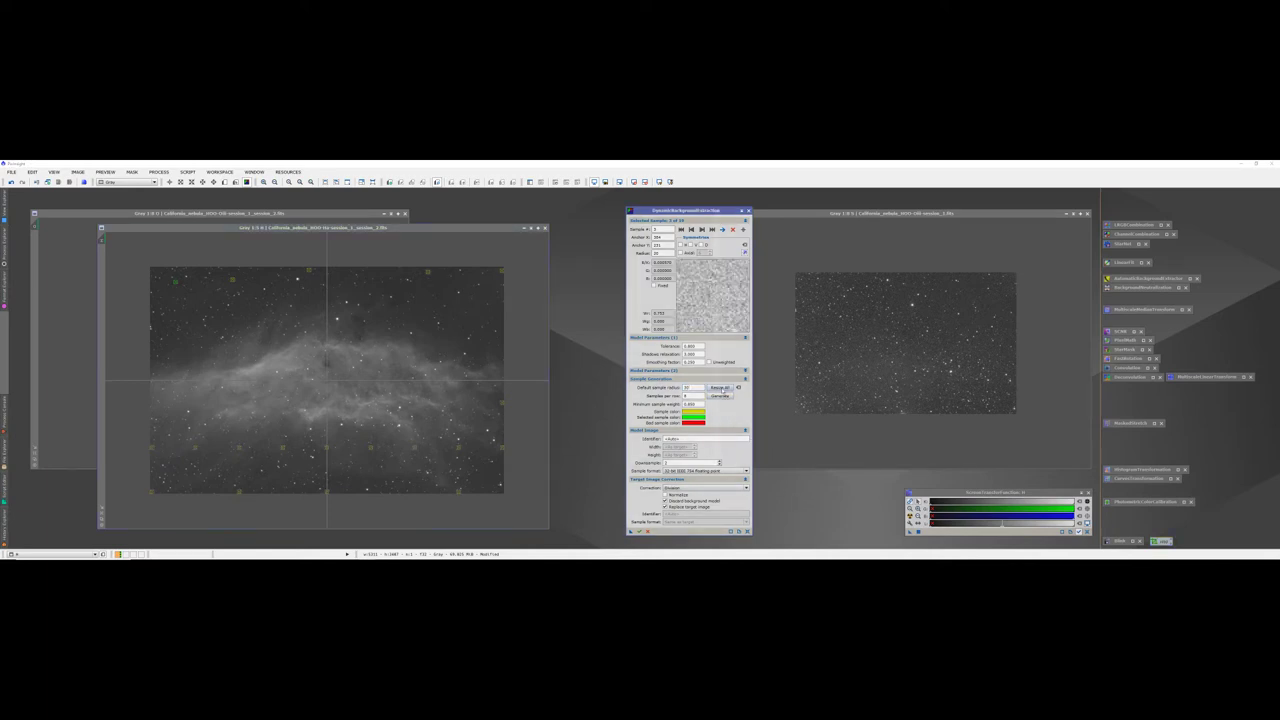
Step: Reposition background samples on the Ha image into dark sky along its right and lower edges, moving one above the nebula
{"action": "left_click", "coordinate": [491, 363]}
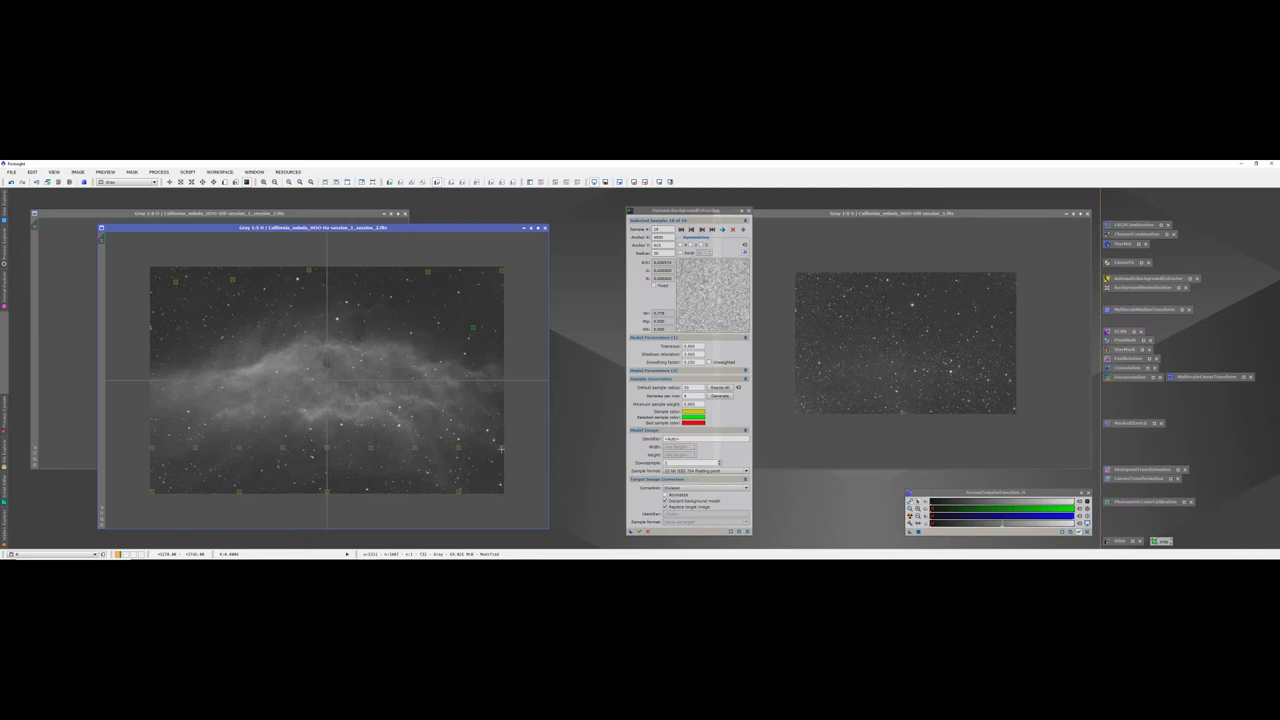
{"action": "left_click", "coordinate": [499, 467]}
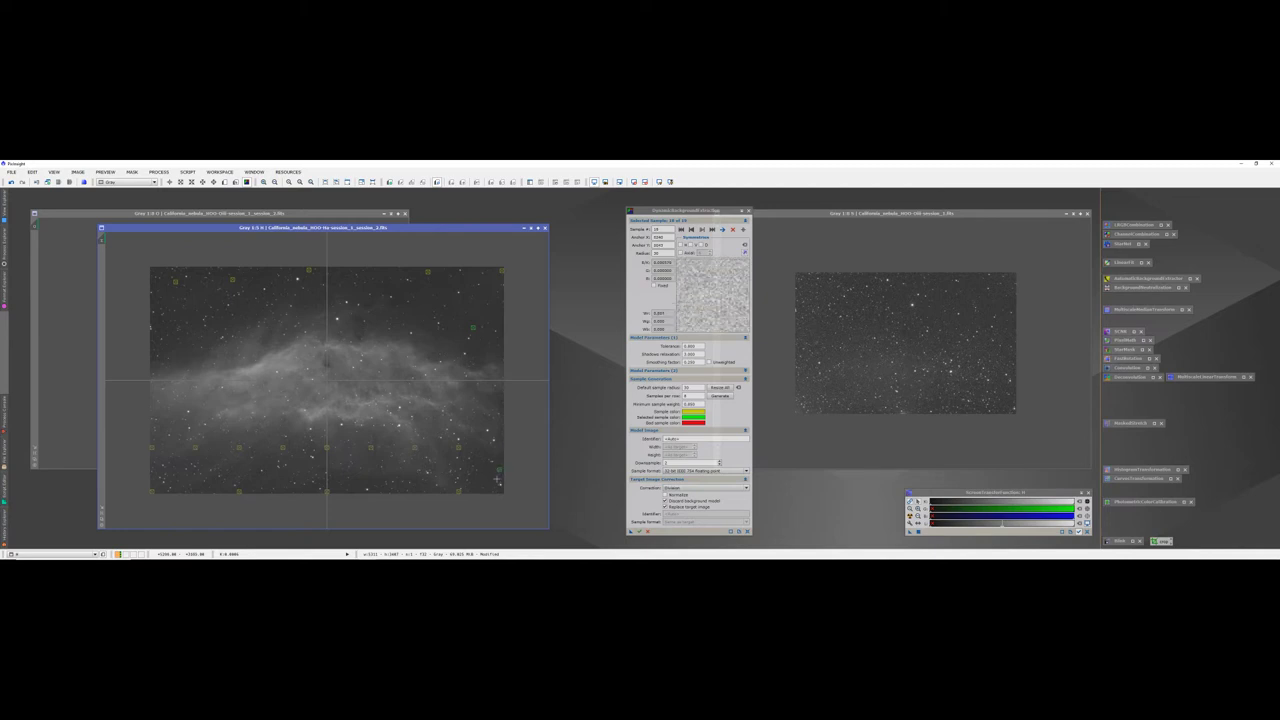
{"action": "left_click_drag", "start_coordinate": [459, 492], "coordinate": [482, 493]}
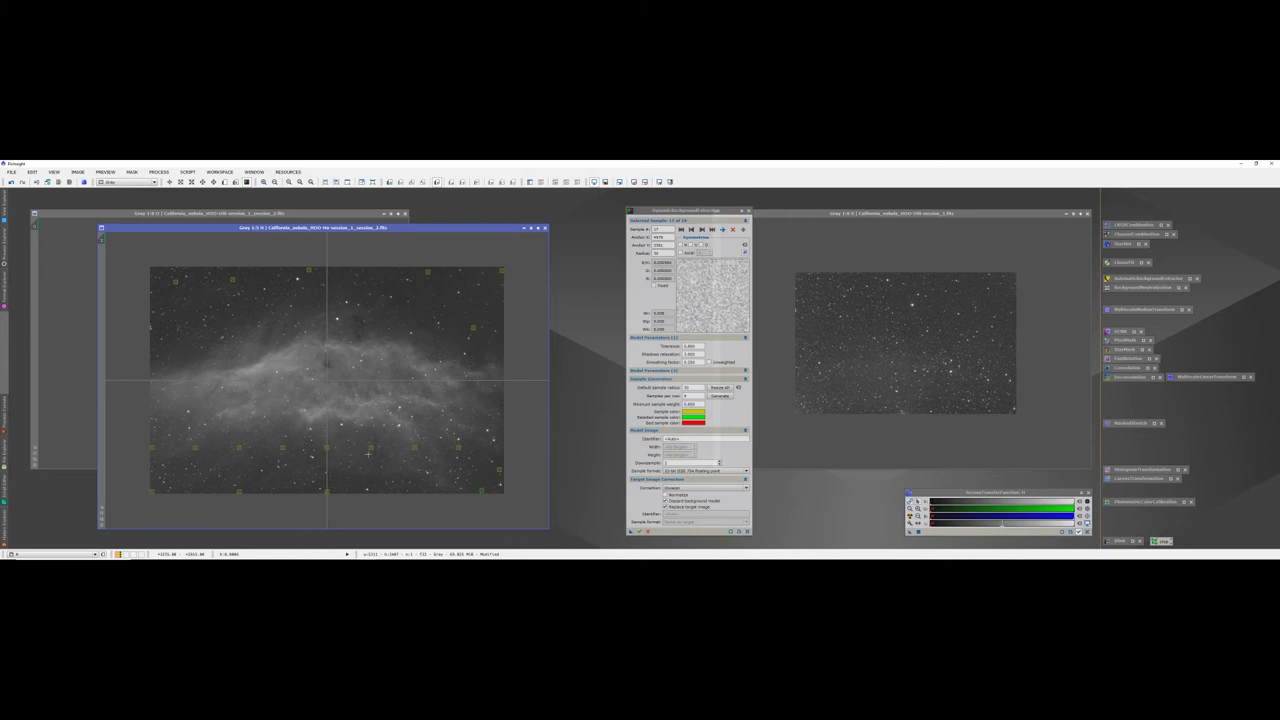
{"action": "left_click", "coordinate": [361, 489]}
{"action": "left_click_drag", "start_coordinate": [361, 489], "coordinate": [364, 492]}
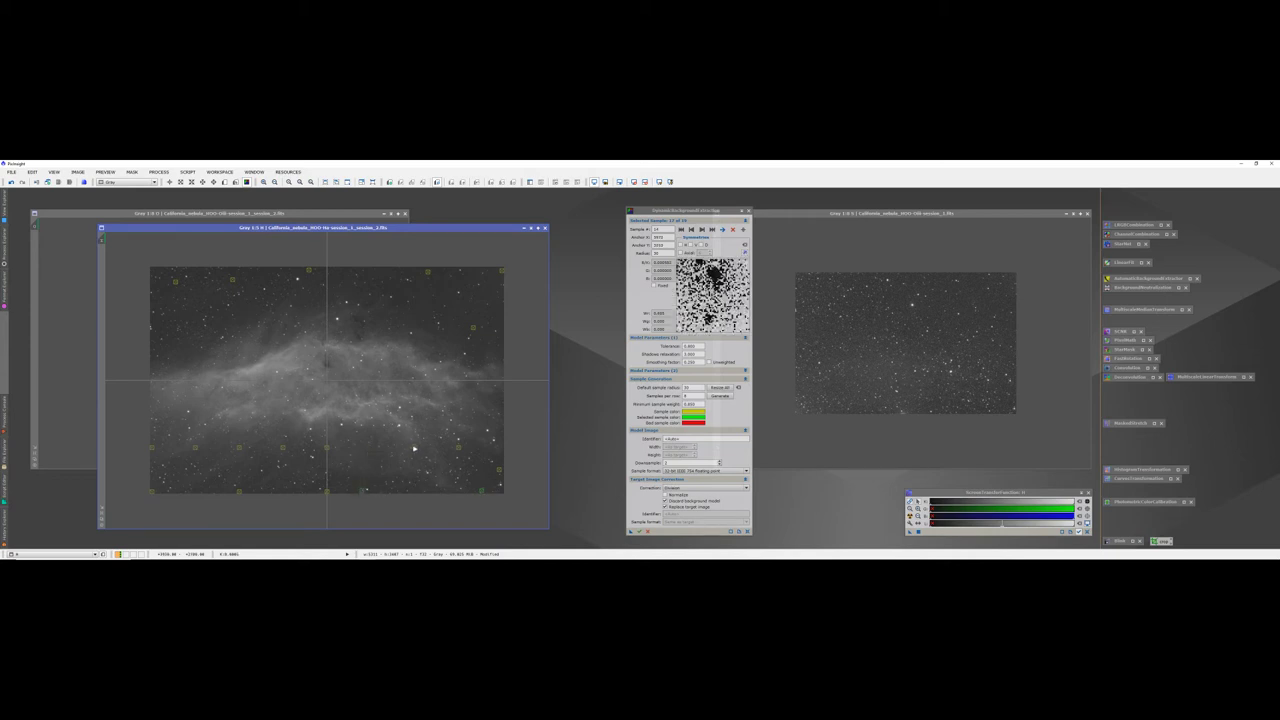
{"action": "left_click", "coordinate": [366, 277]}
{"action": "left_click_drag", "start_coordinate": [378, 277], "coordinate": [377, 274]}
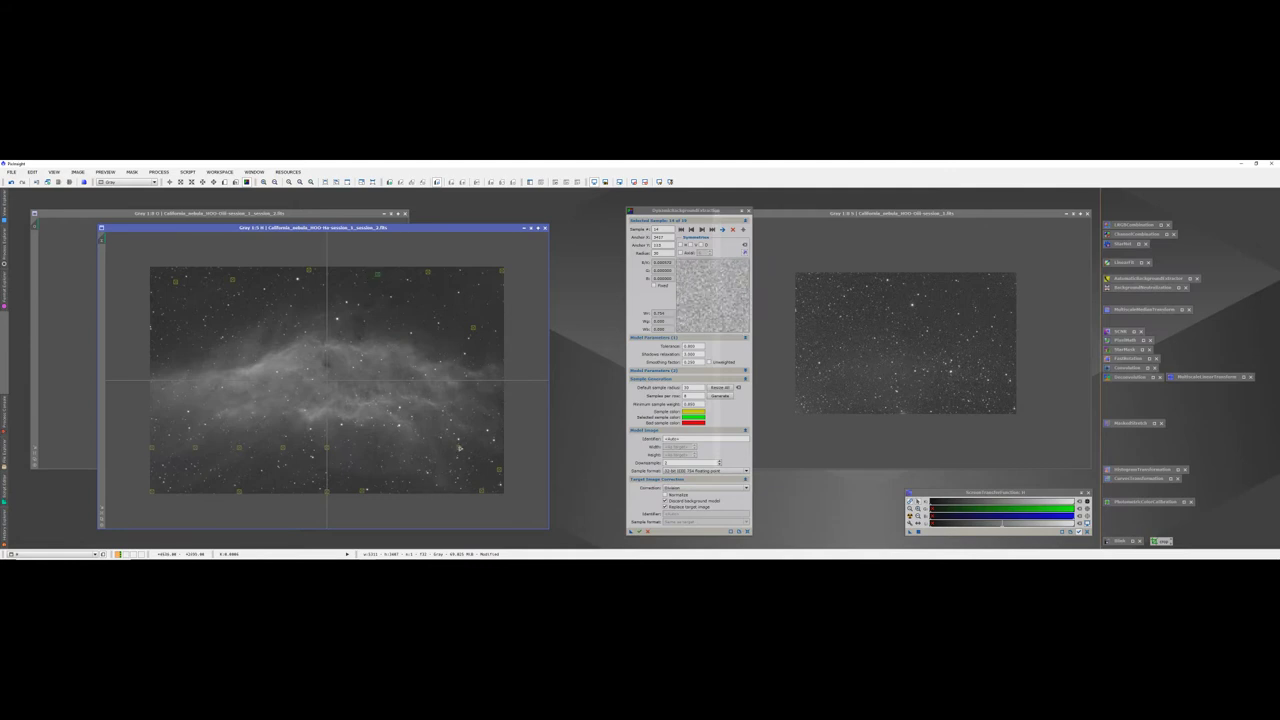
{"action": "left_click_drag", "start_coordinate": [413, 491], "coordinate": [417, 492]}
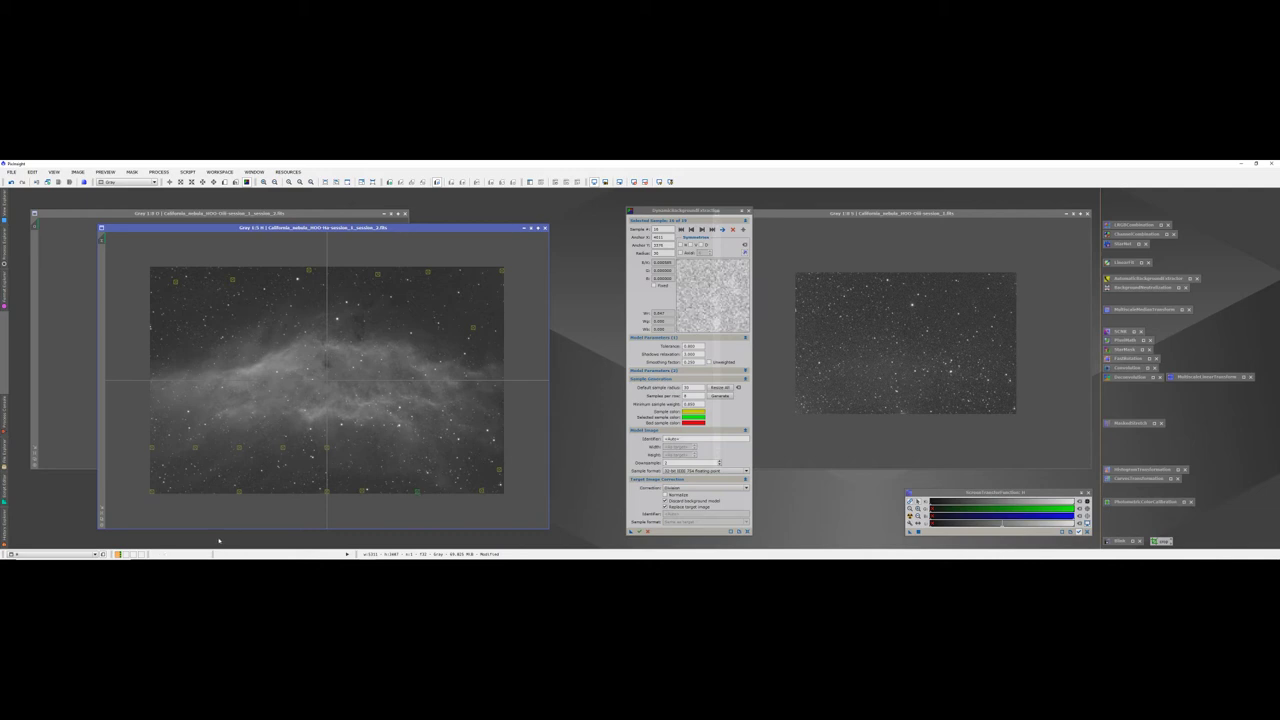
Step: Move the remaining samples below the nebula to starless dark sky around the upper corners and upper edge, adding samples there
{"action": "mouse_move", "coordinate": [154, 326]}
{"action": "left_mouse_down"}
{"action": "mouse_move", "coordinate": [168, 337]}
{"action": "mouse_move", "coordinate": [157, 324]}
{"action": "left_mouse_up"}
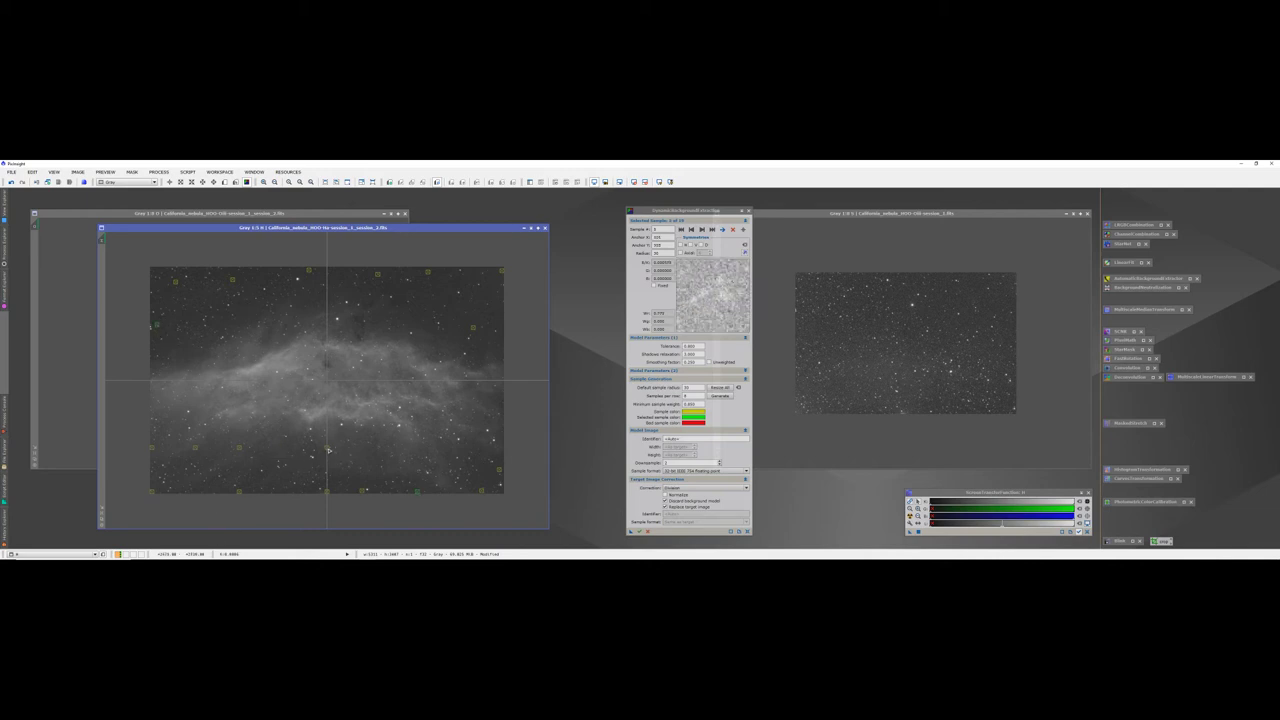
{"action": "left_click_drag", "start_coordinate": [330, 453], "coordinate": [156, 274]}
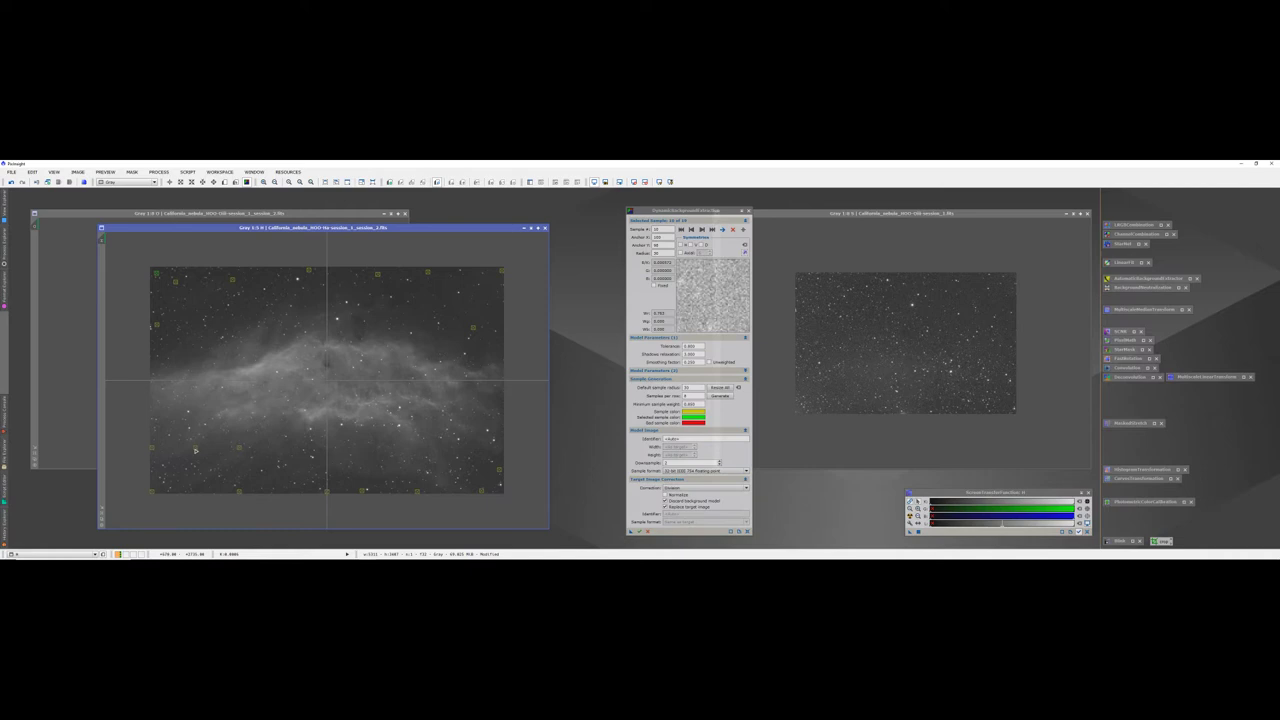
{"action": "left_click_drag", "start_coordinate": [195, 449], "coordinate": [337, 282]}
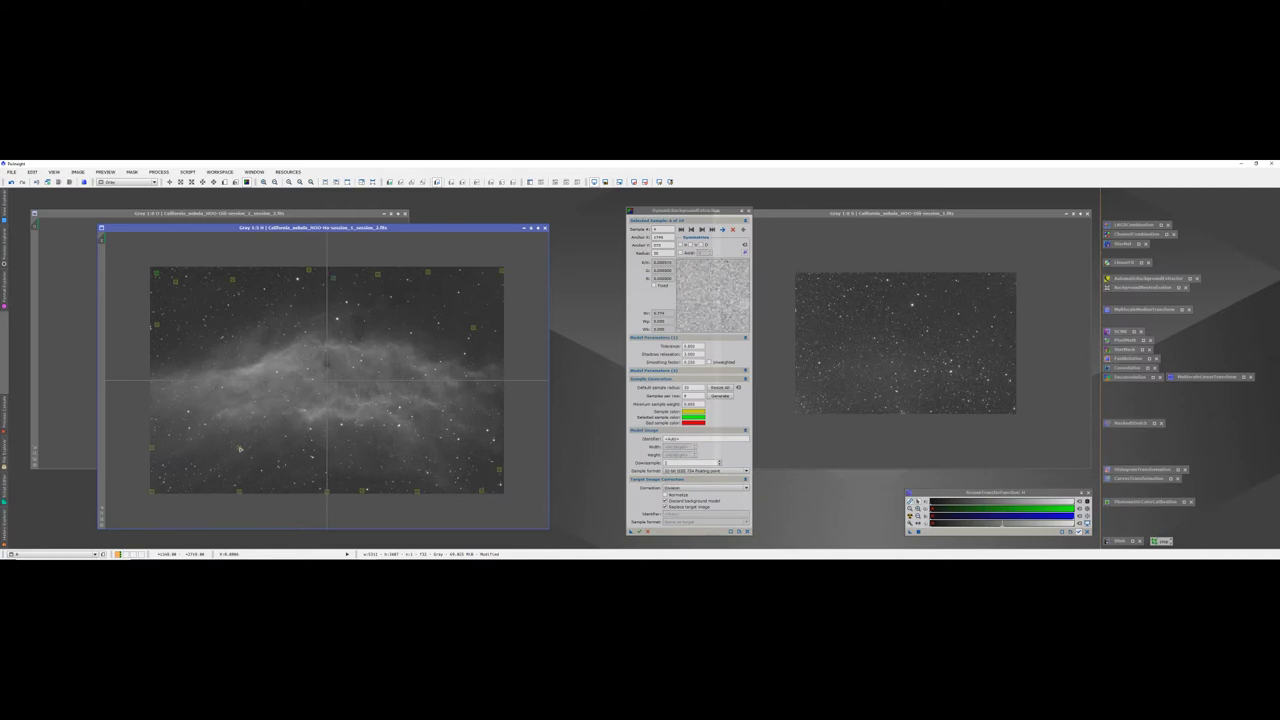
{"action": "left_click", "coordinate": [190, 316]}
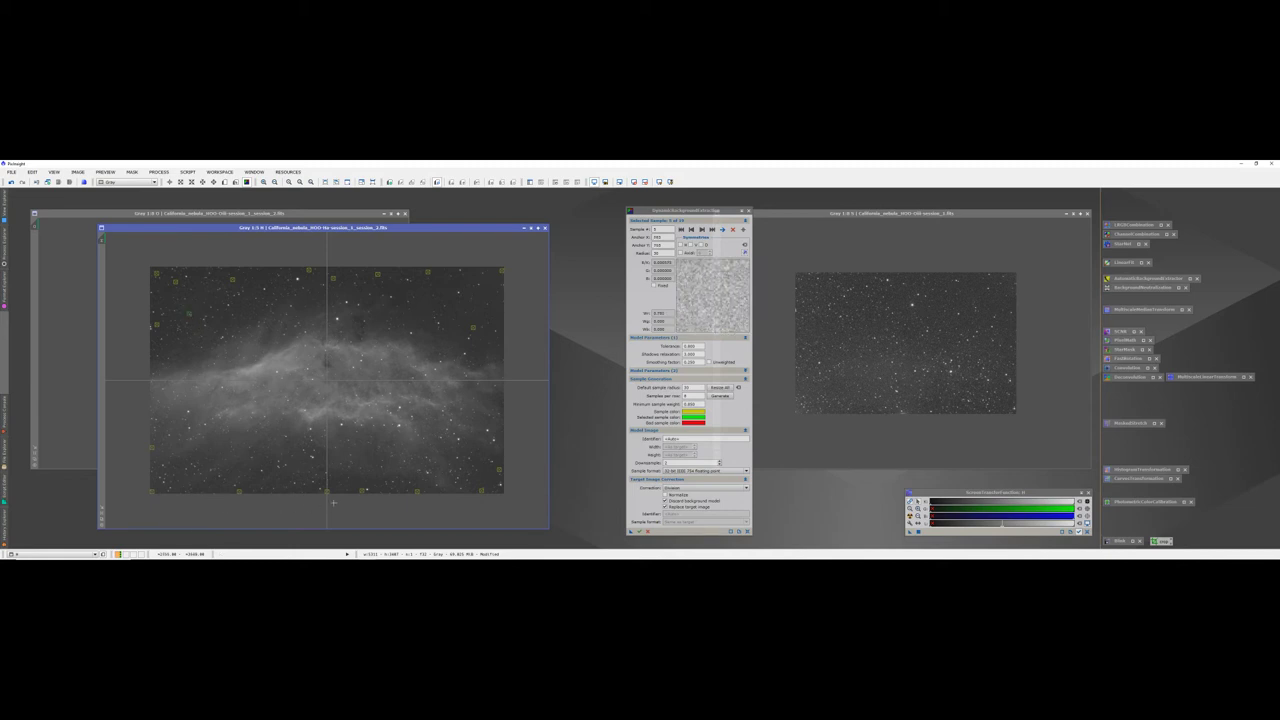
{"action": "left_click", "coordinate": [418, 494]}
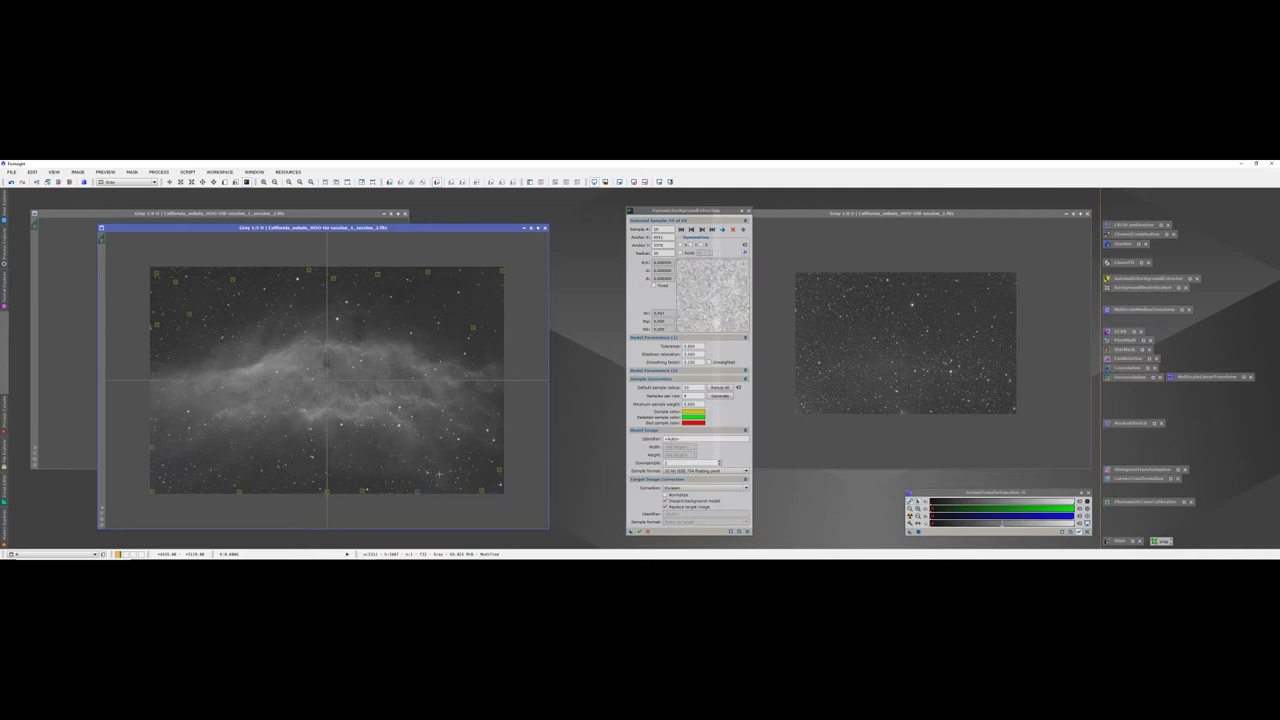
{"action": "left_click_drag", "start_coordinate": [418, 492], "coordinate": [485, 296]}
{"action": "left_click", "coordinate": [503, 323]}
{"action": "left_click", "coordinate": [194, 274]}
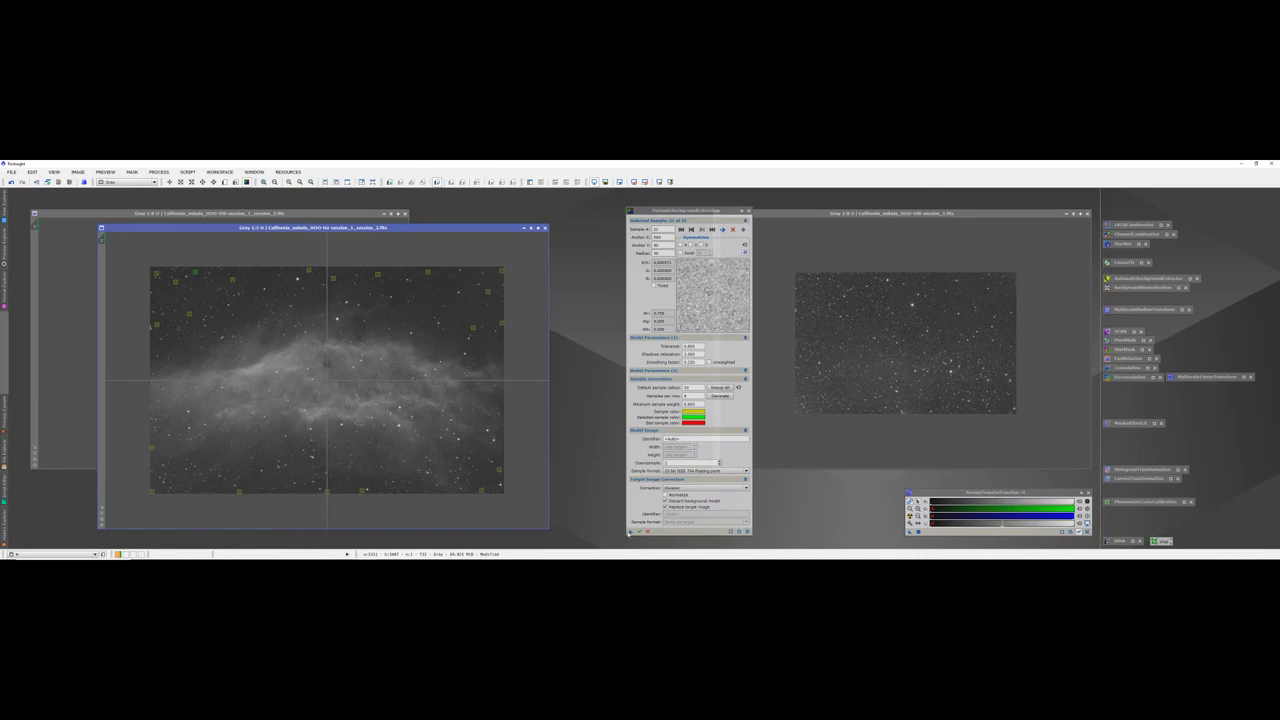
Step: Save the DynamicBackgroundExtraction setup as a workspace process icon, apply it to the Ha image with Division correction, and auto-stretch the view
{"action": "left_click_drag", "start_coordinate": [630, 531], "coordinate": [818, 527]}
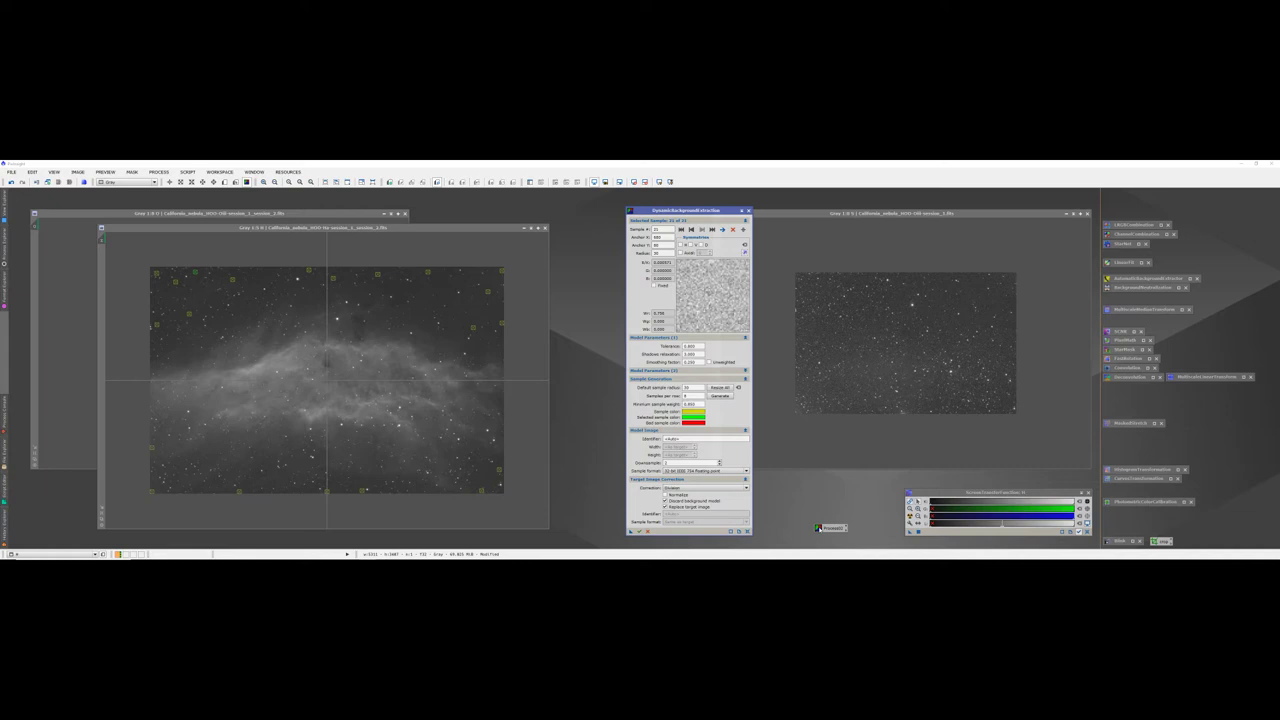
{"action": "left_click", "coordinate": [641, 532]}
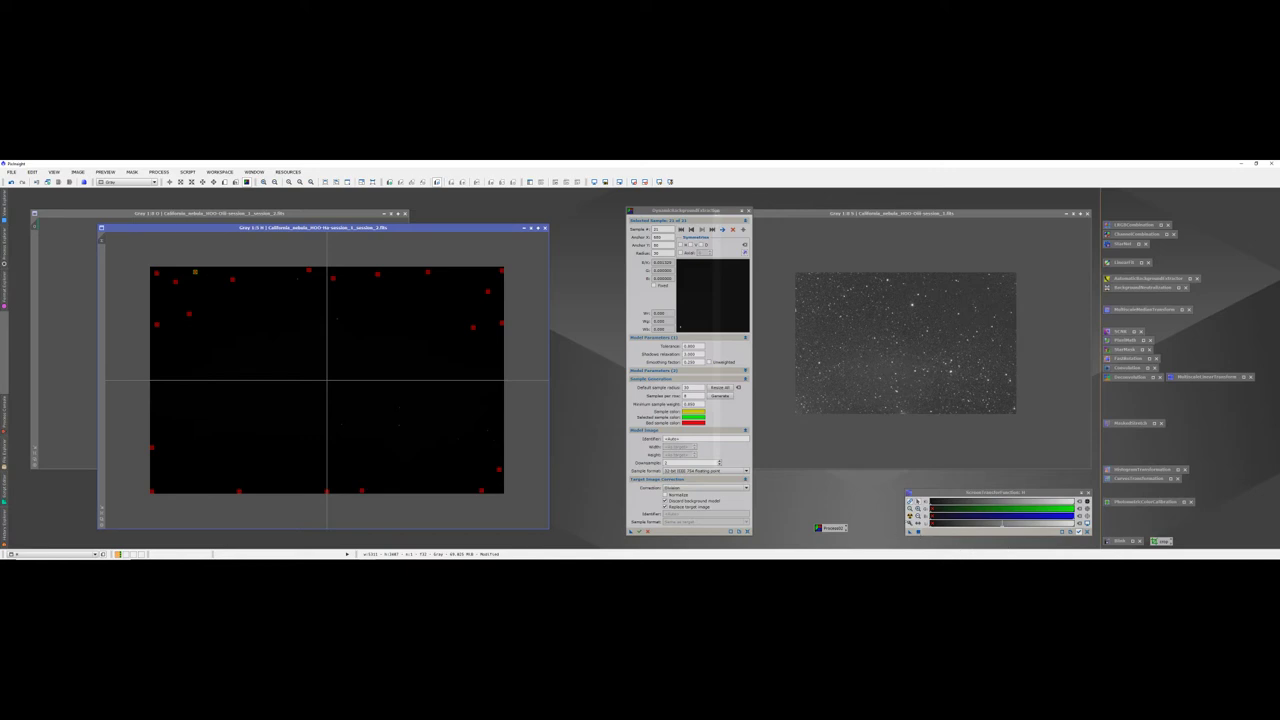
{"action": "key", "text": "ctrl+a"}
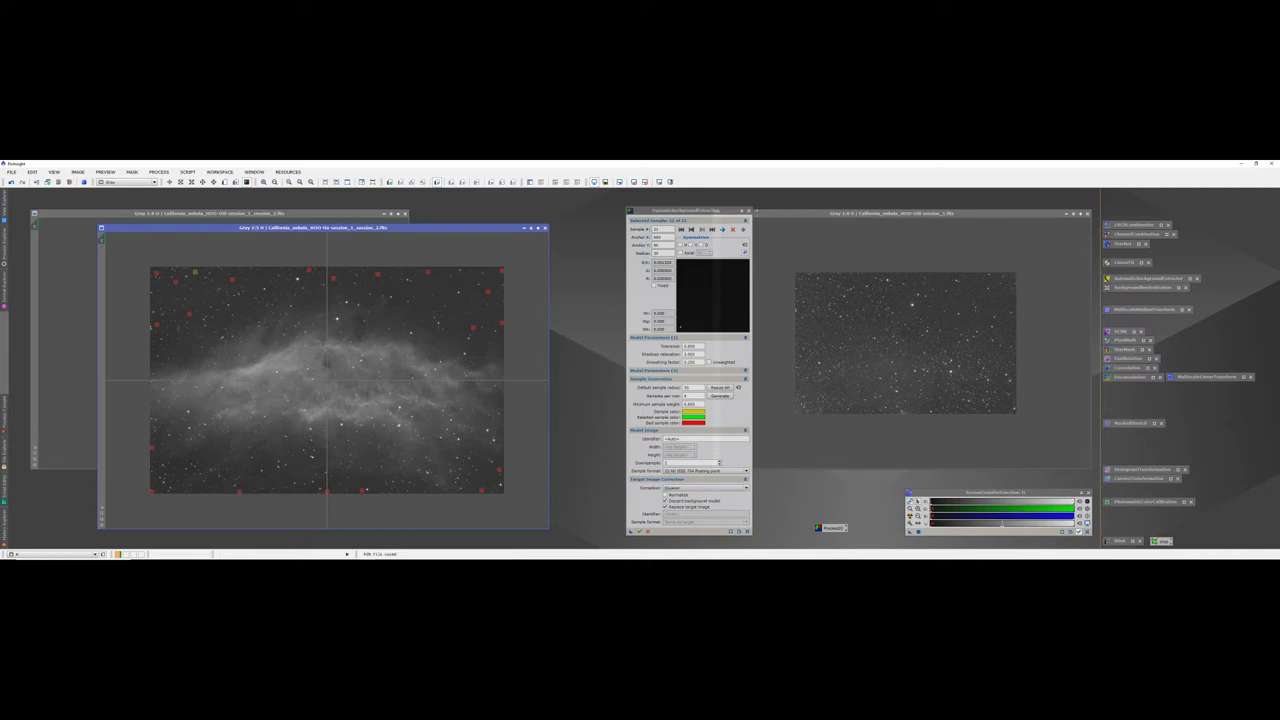
{"action": "left_click", "coordinate": [745, 210]}
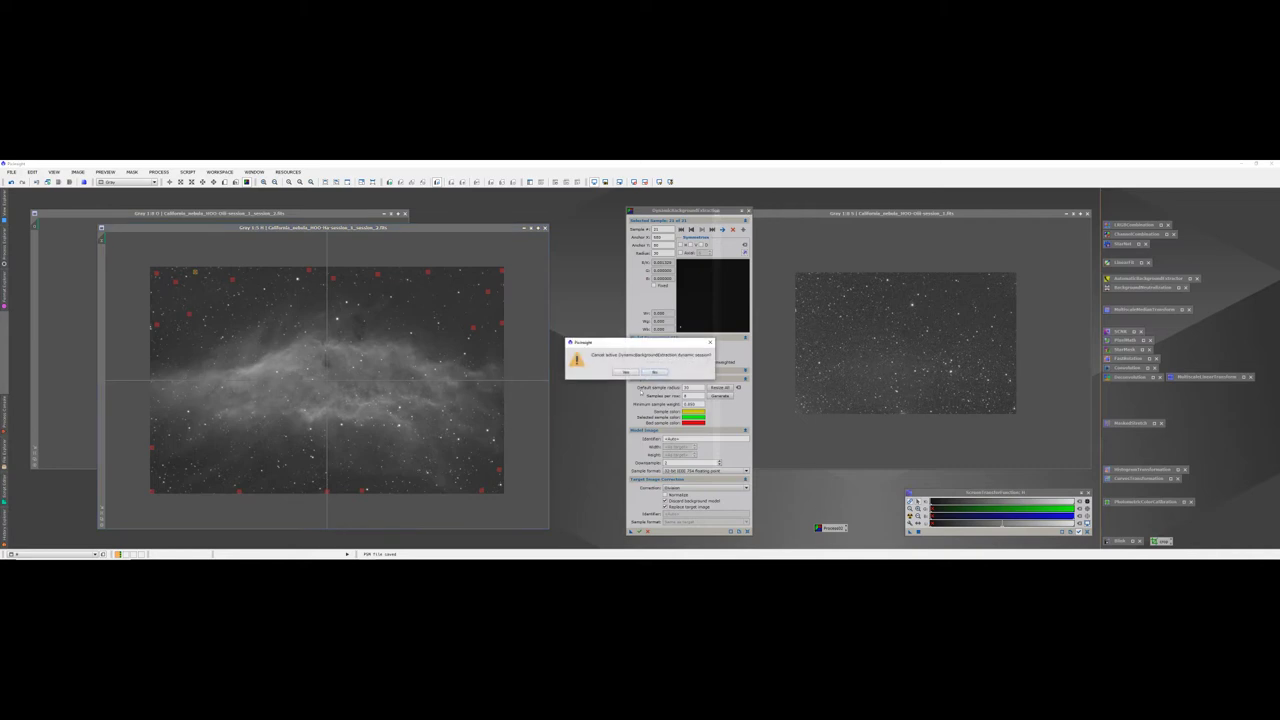
{"action": "left_click", "coordinate": [628, 372]}
Step: Reload the saved background extraction setup and apply it to the Ha image with Subtraction correction, then minimize that image and end the session
{"action": "double_click", "coordinate": [831, 527]}
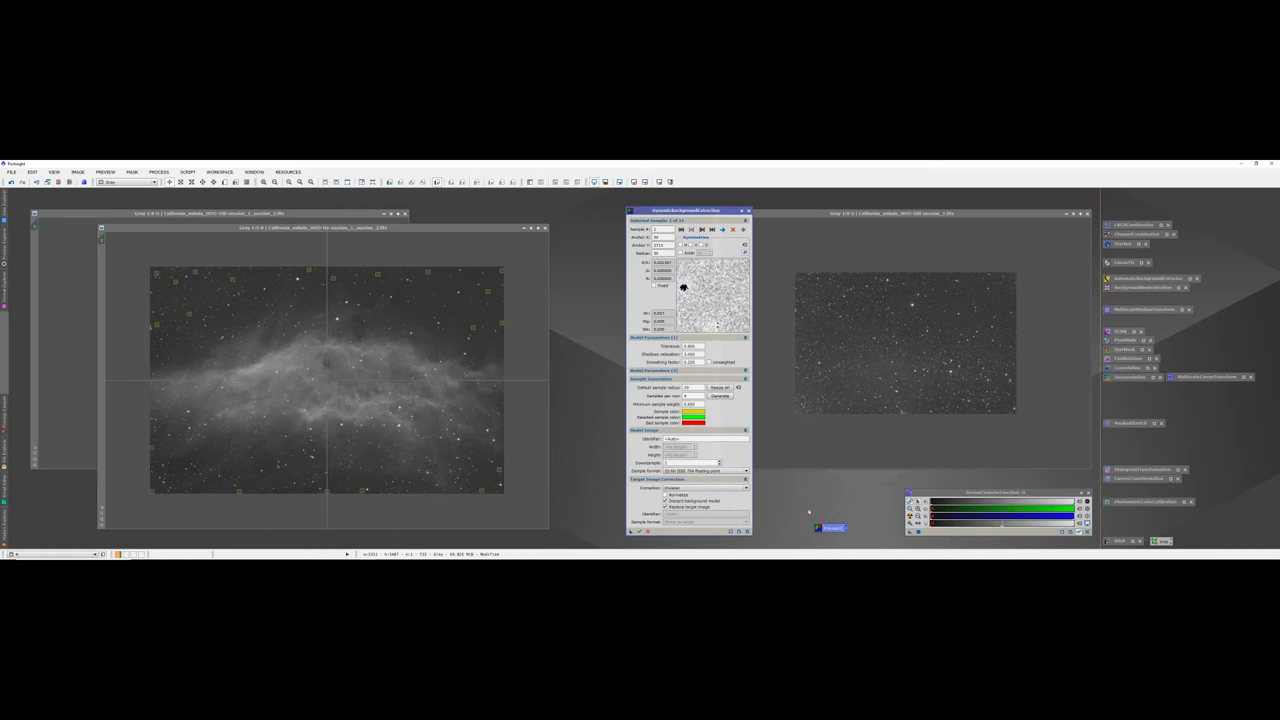
{"action": "left_click", "coordinate": [746, 489]}
{"action": "left_click", "coordinate": [700, 500]}
{"action": "left_click", "coordinate": [639, 531]}
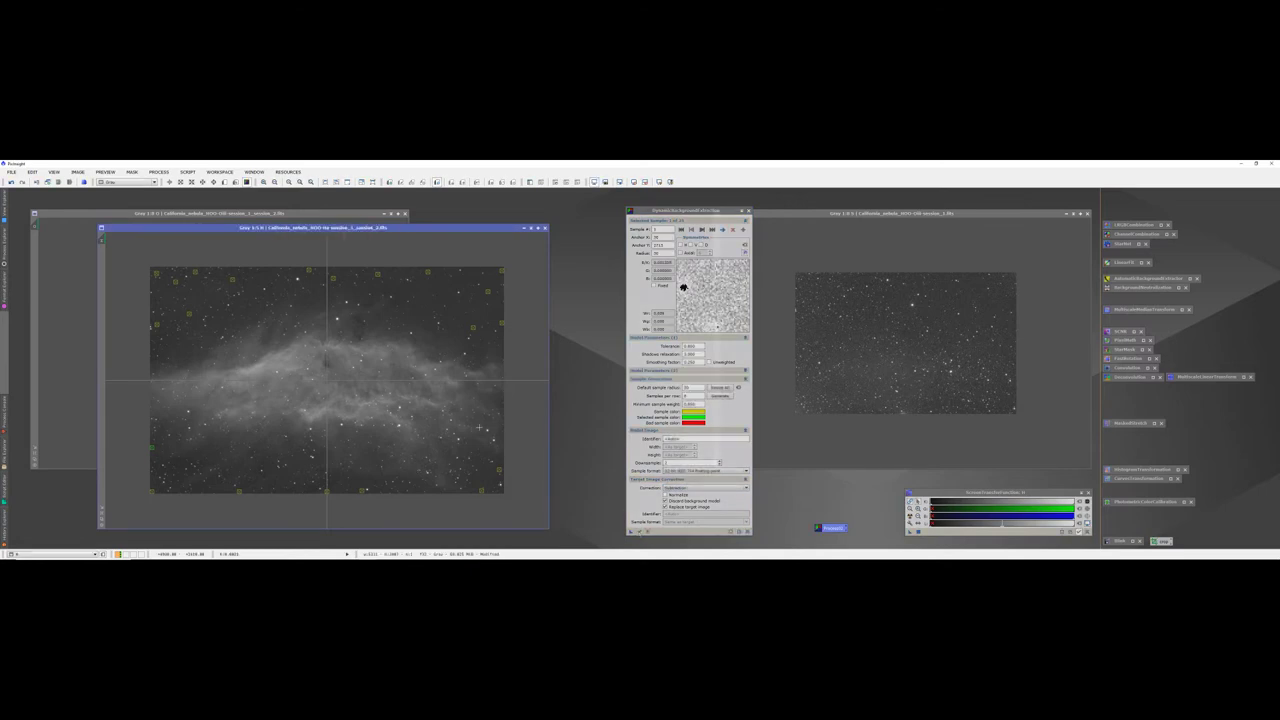
{"action": "left_click", "coordinate": [524, 228]}
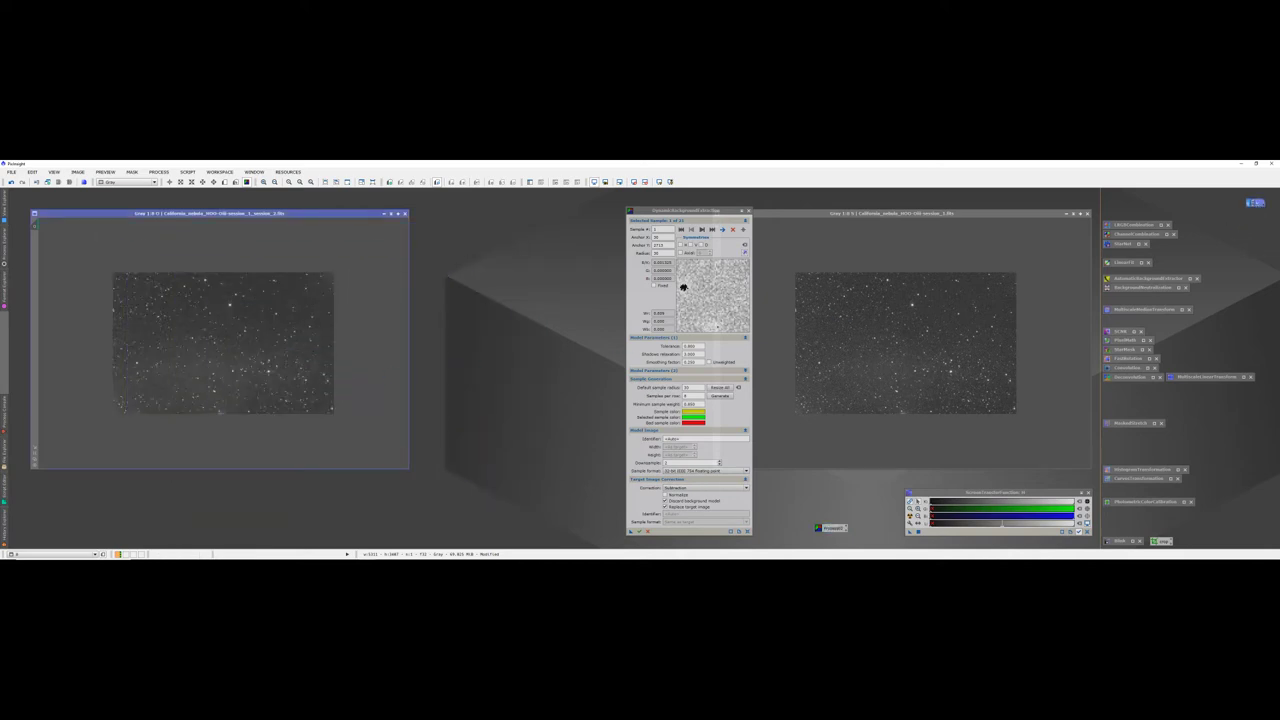
{"action": "left_click", "coordinate": [748, 210]}
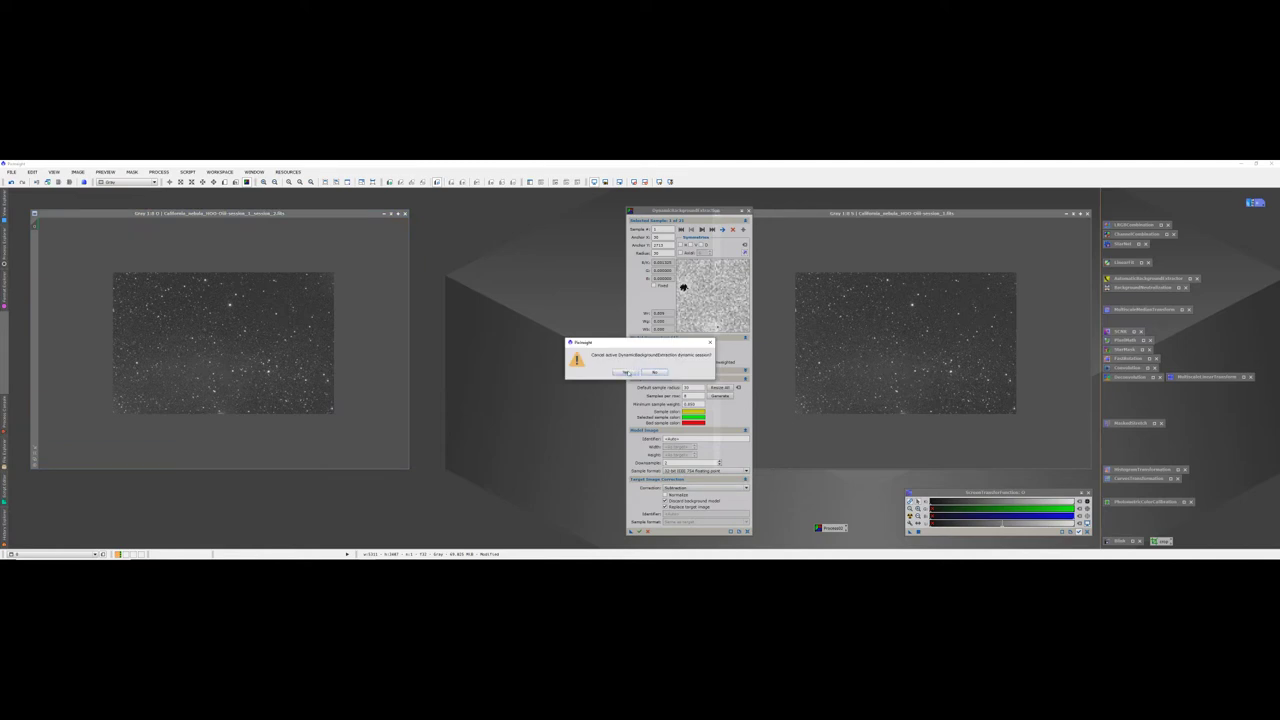
{"action": "left_click", "coordinate": [626, 372]}
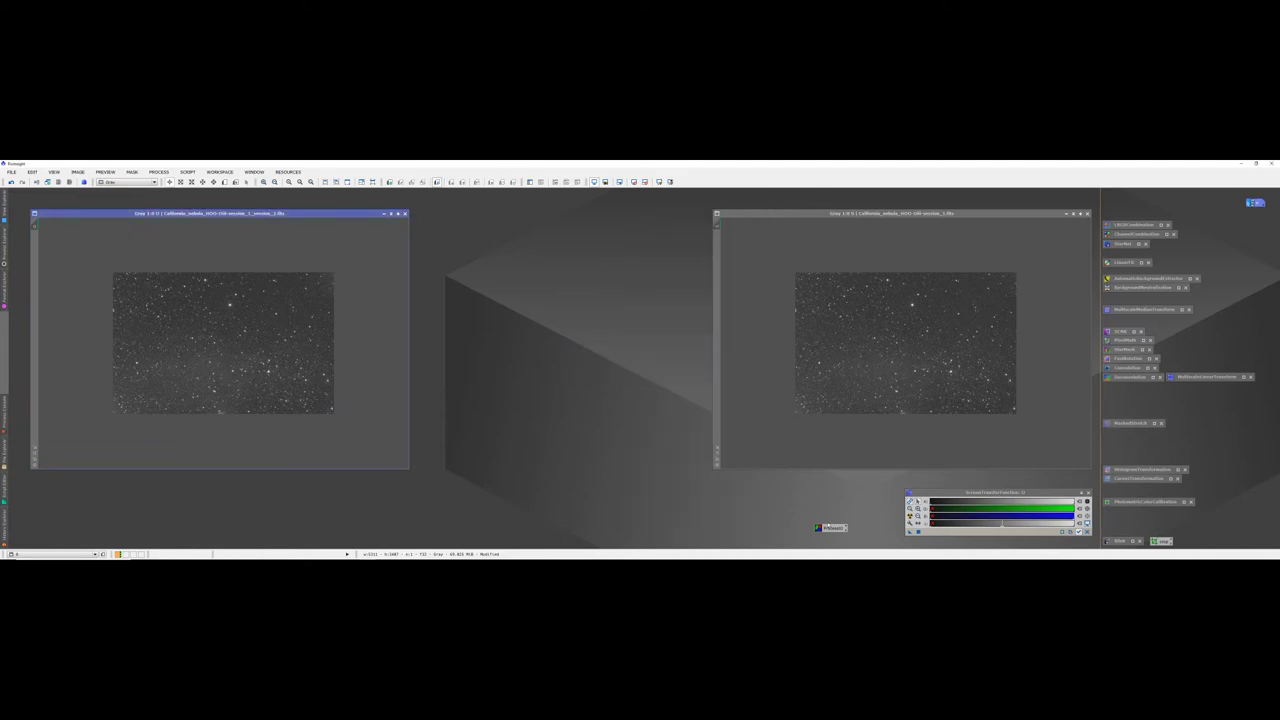
Step: Apply the saved background extraction setup to the OIII session_1_session_2 image with Division correction, auto-stretch its view and end the session
{"action": "double_click", "coordinate": [833, 528]}
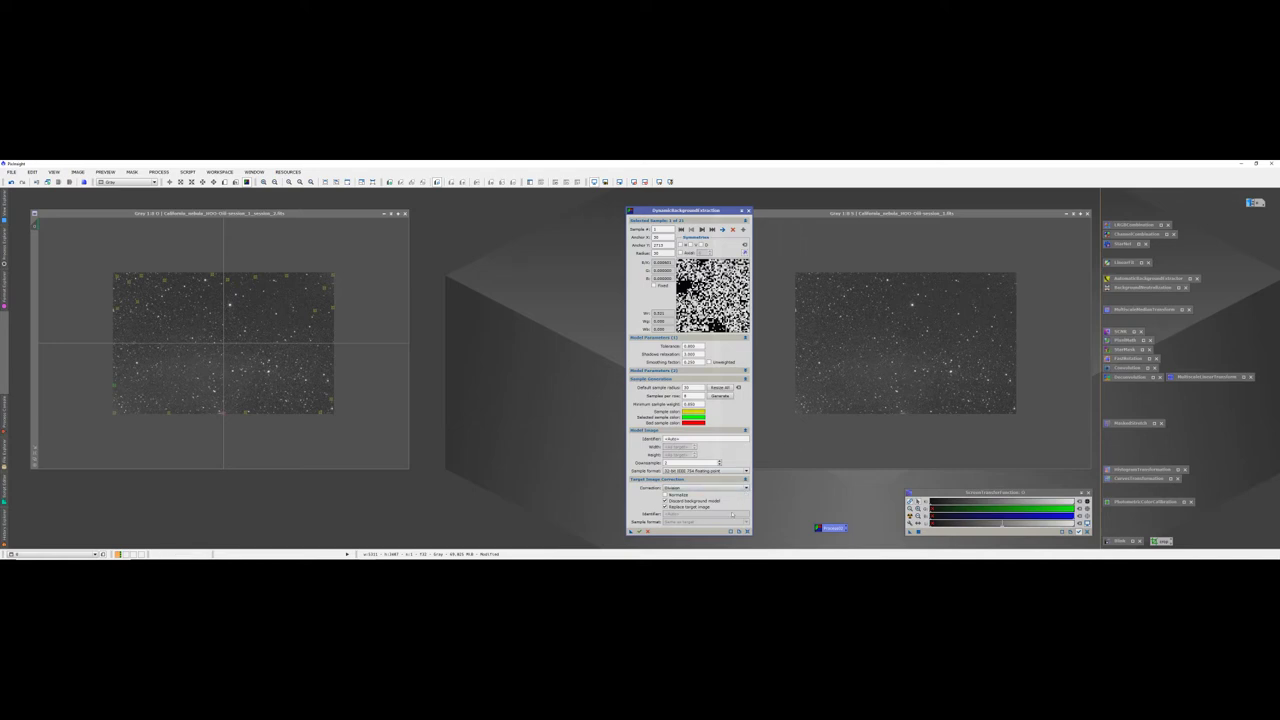
{"action": "left_click", "coordinate": [637, 531]}
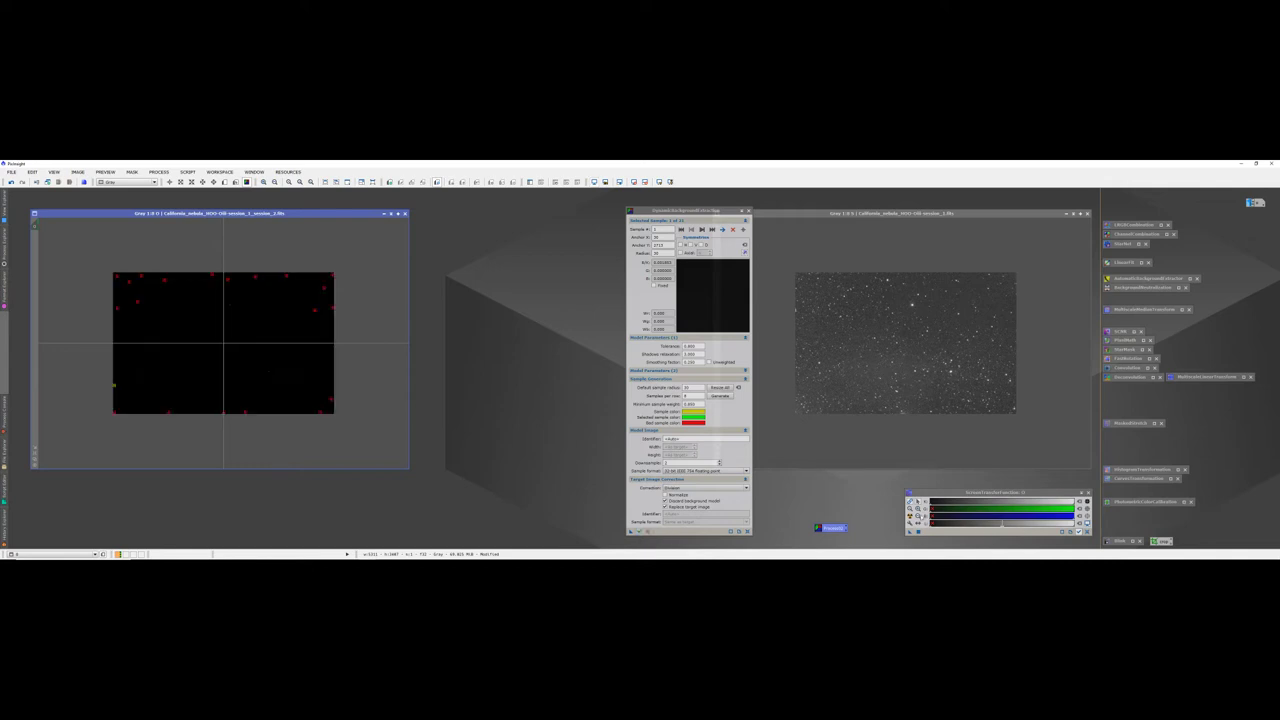
{"action": "left_click", "coordinate": [910, 515]}
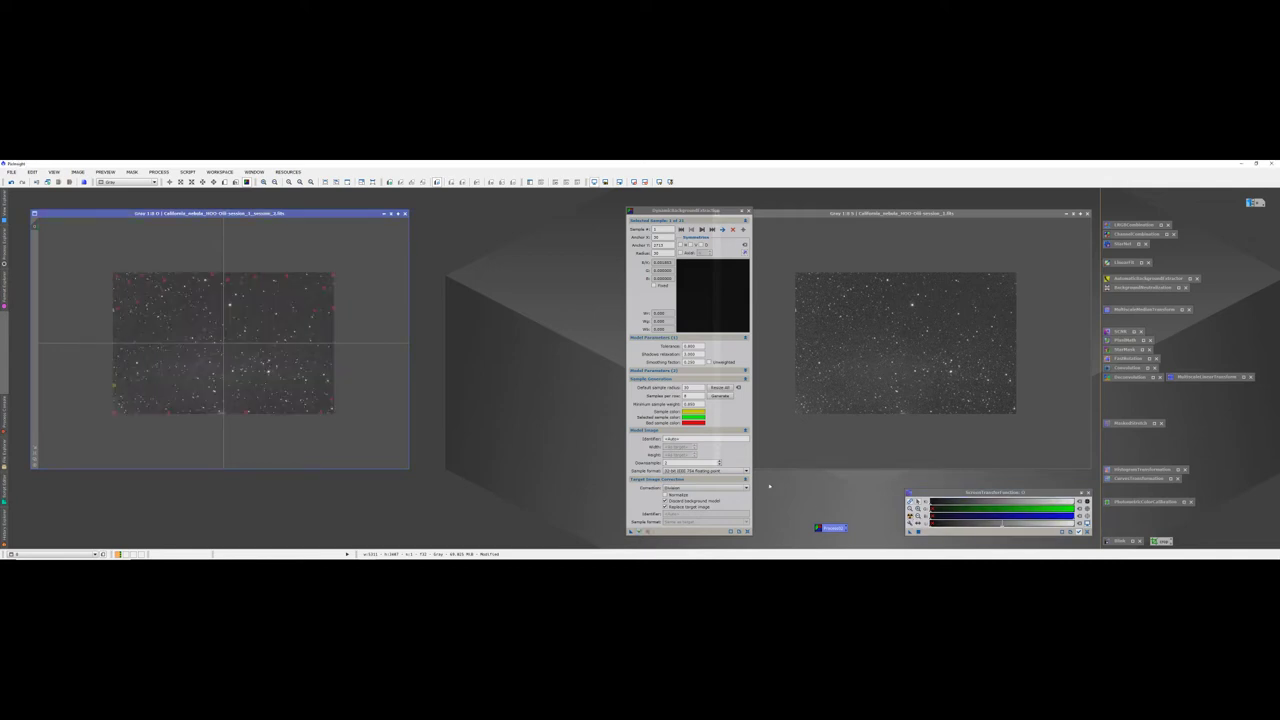
{"action": "left_click", "coordinate": [748, 211]}
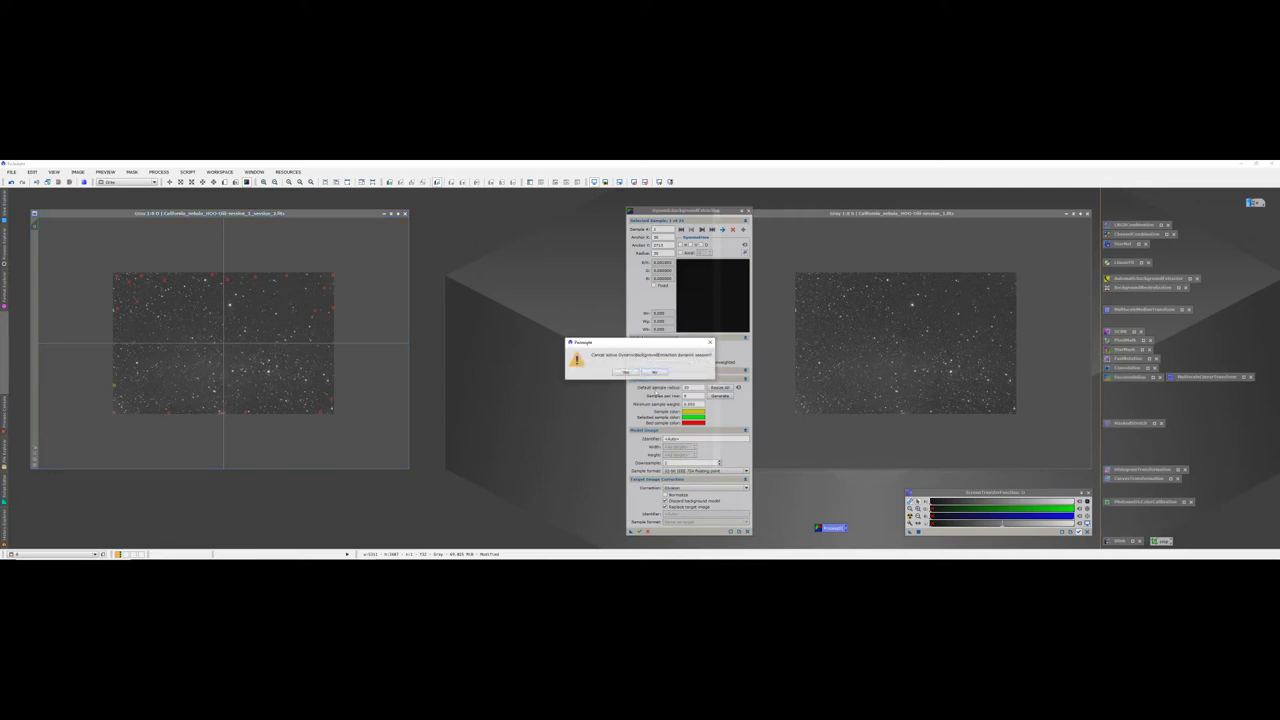
{"action": "left_click", "coordinate": [656, 372]}
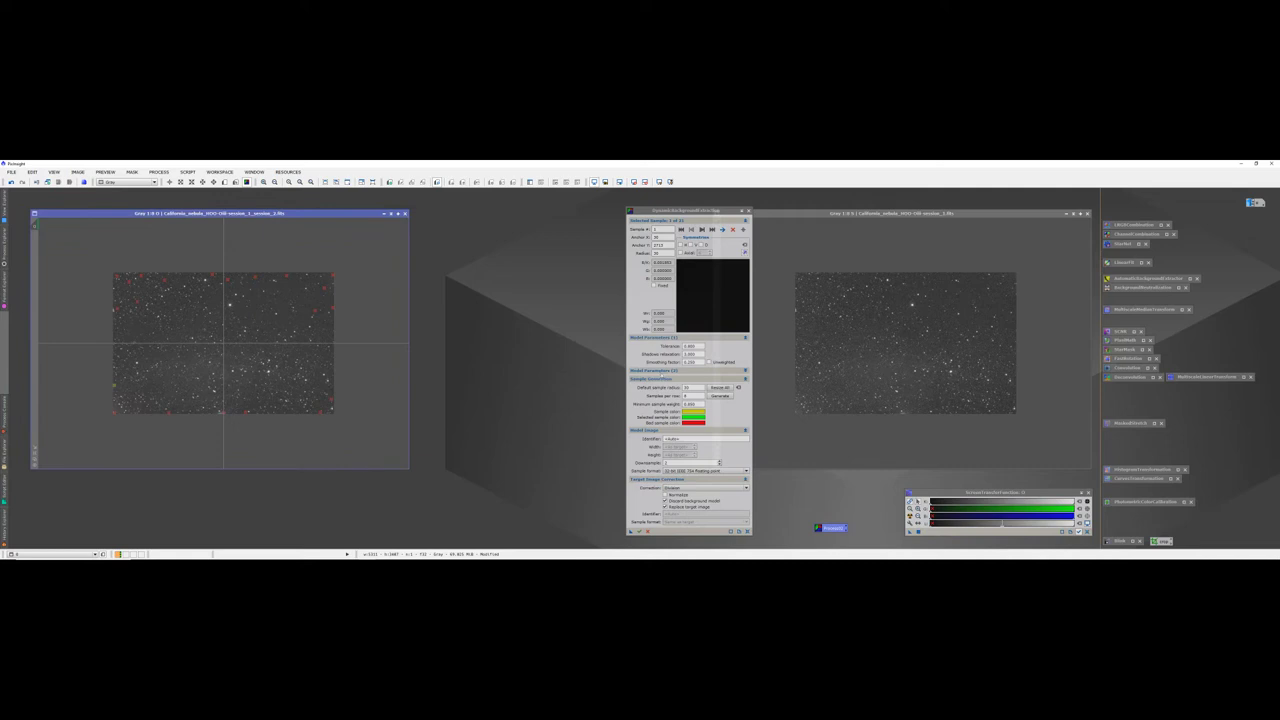
{"action": "left_click", "coordinate": [756, 213]}
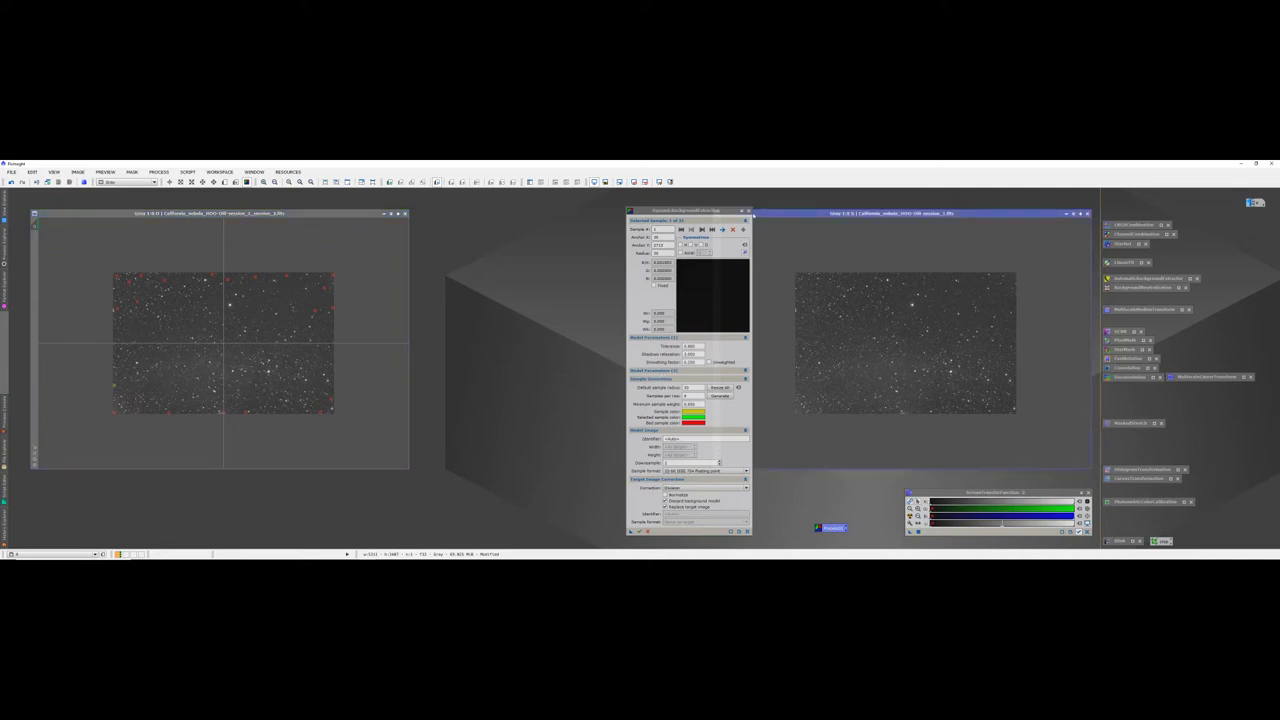
{"action": "left_click", "coordinate": [748, 211]}
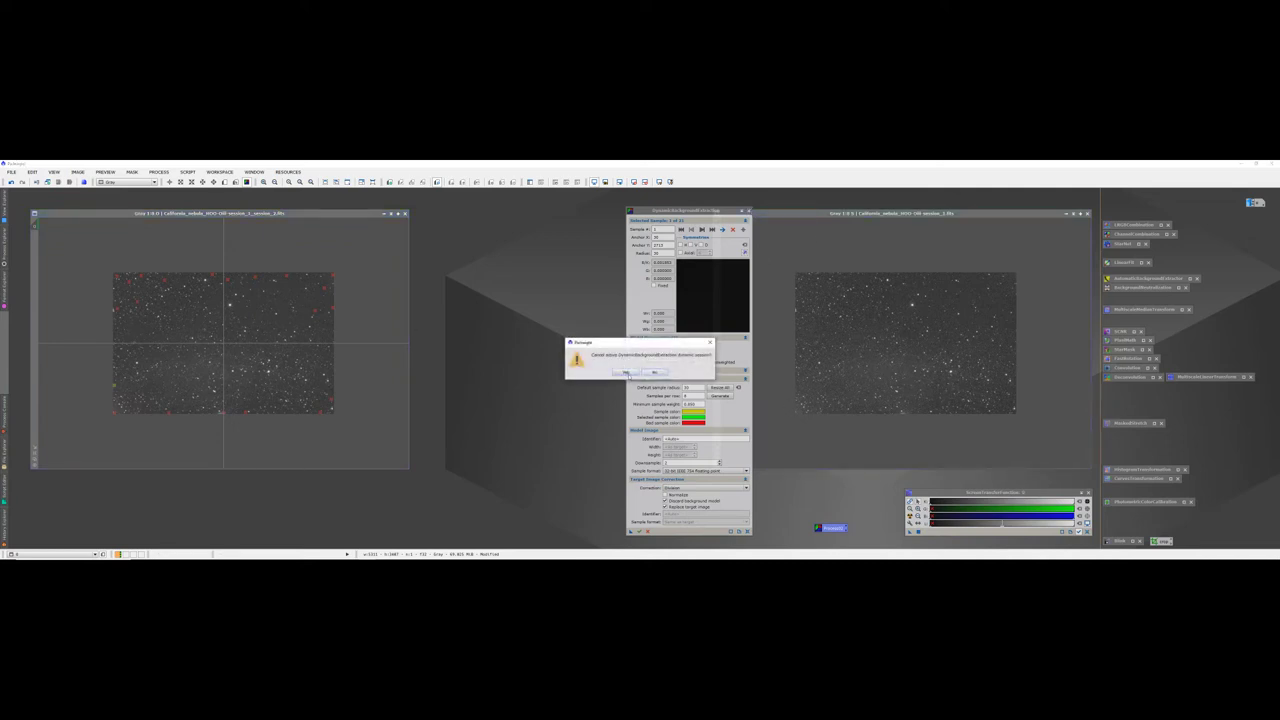
{"action": "left_click", "coordinate": [625, 373]}
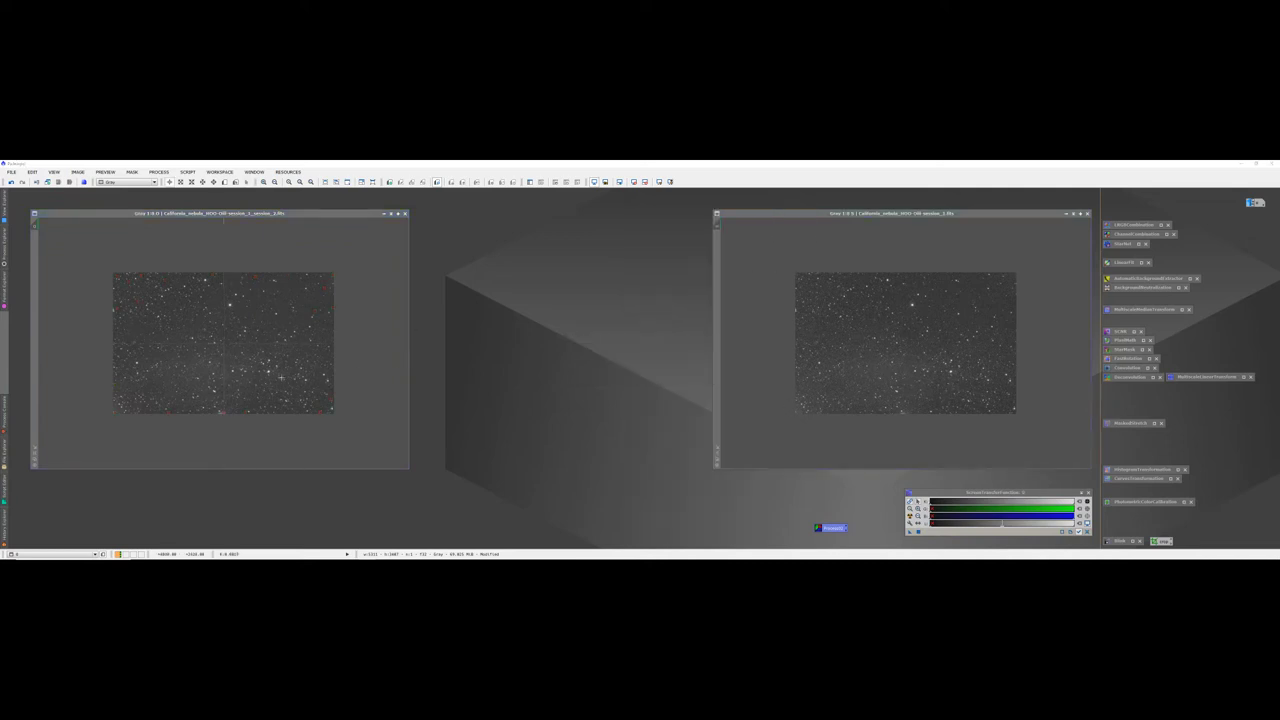
Step: Reload the saved setup, apply it to the OIII session_1_session_2 image with Subtraction correction, end the session and park the image minimized
{"action": "double_click", "coordinate": [838, 530]}
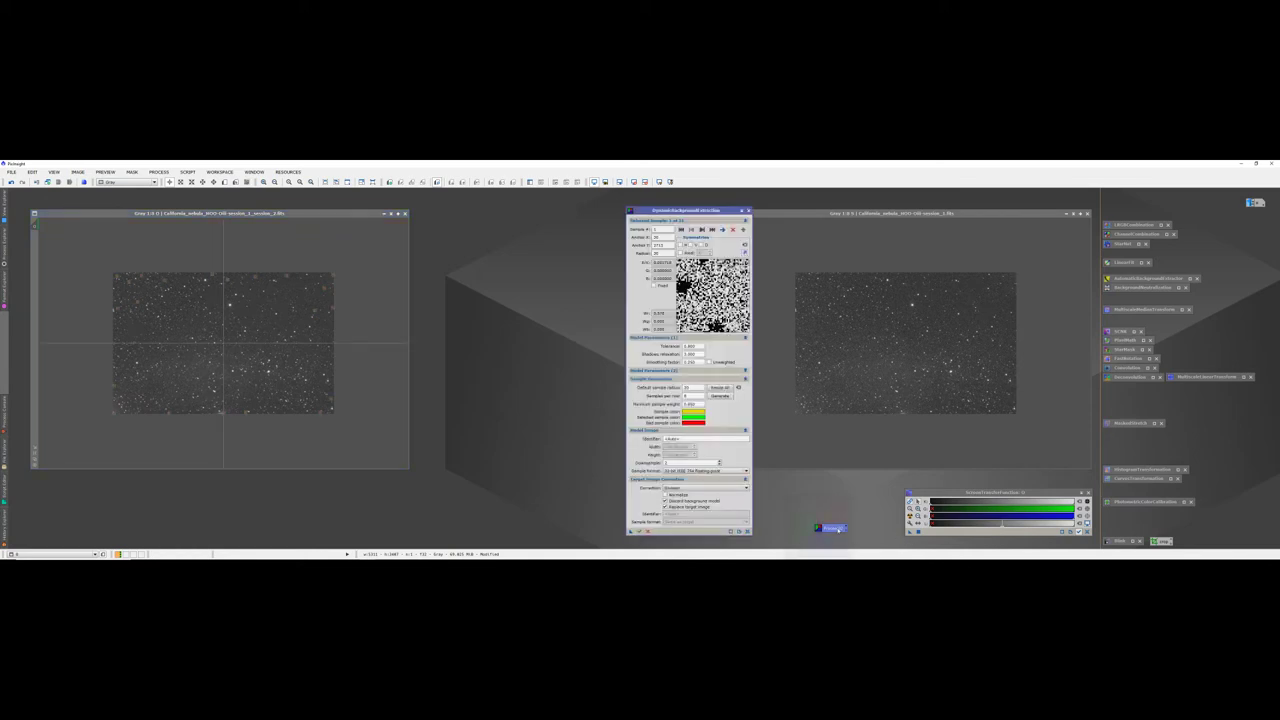
{"action": "left_click", "coordinate": [746, 488]}
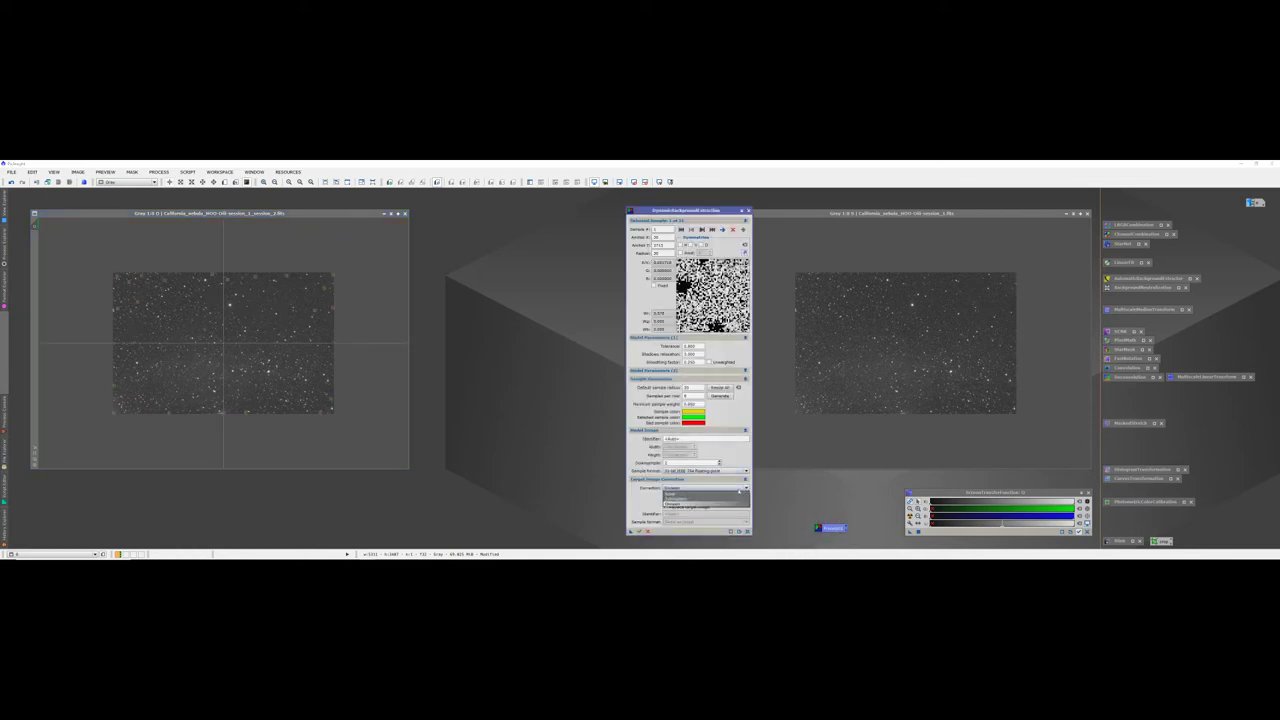
{"action": "left_click", "coordinate": [700, 498]}
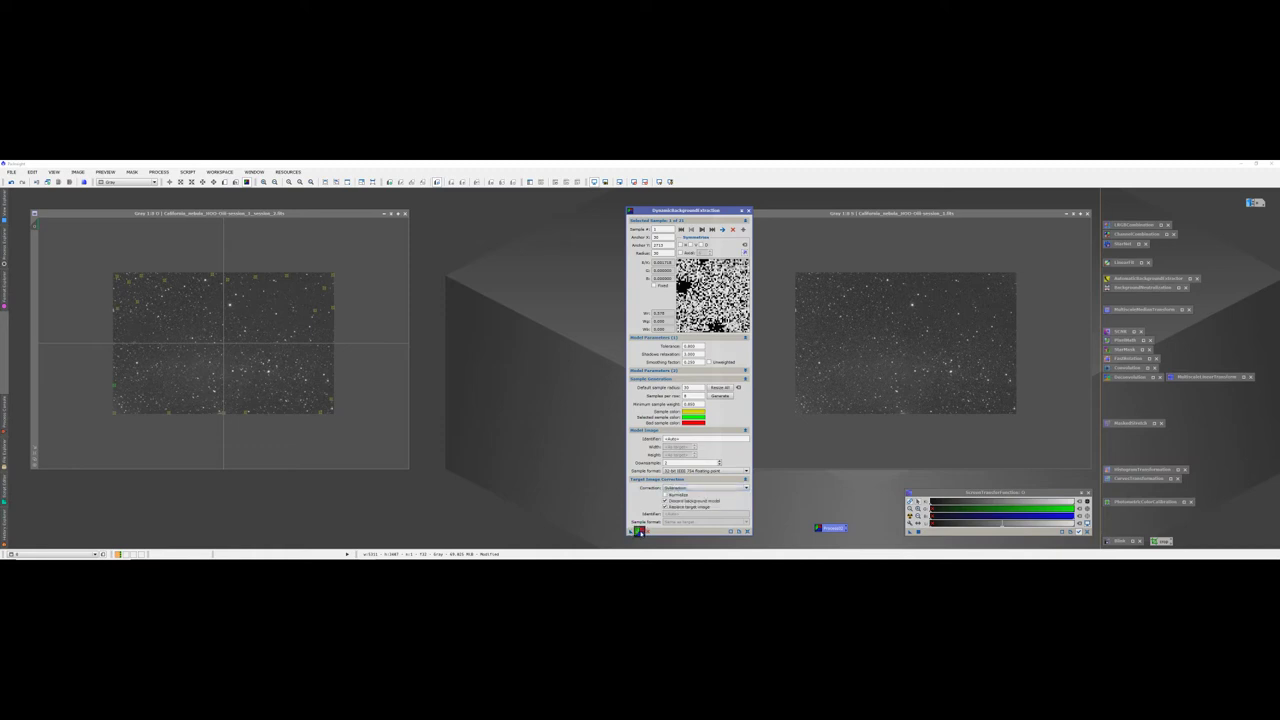
{"action": "left_click", "coordinate": [639, 531]}
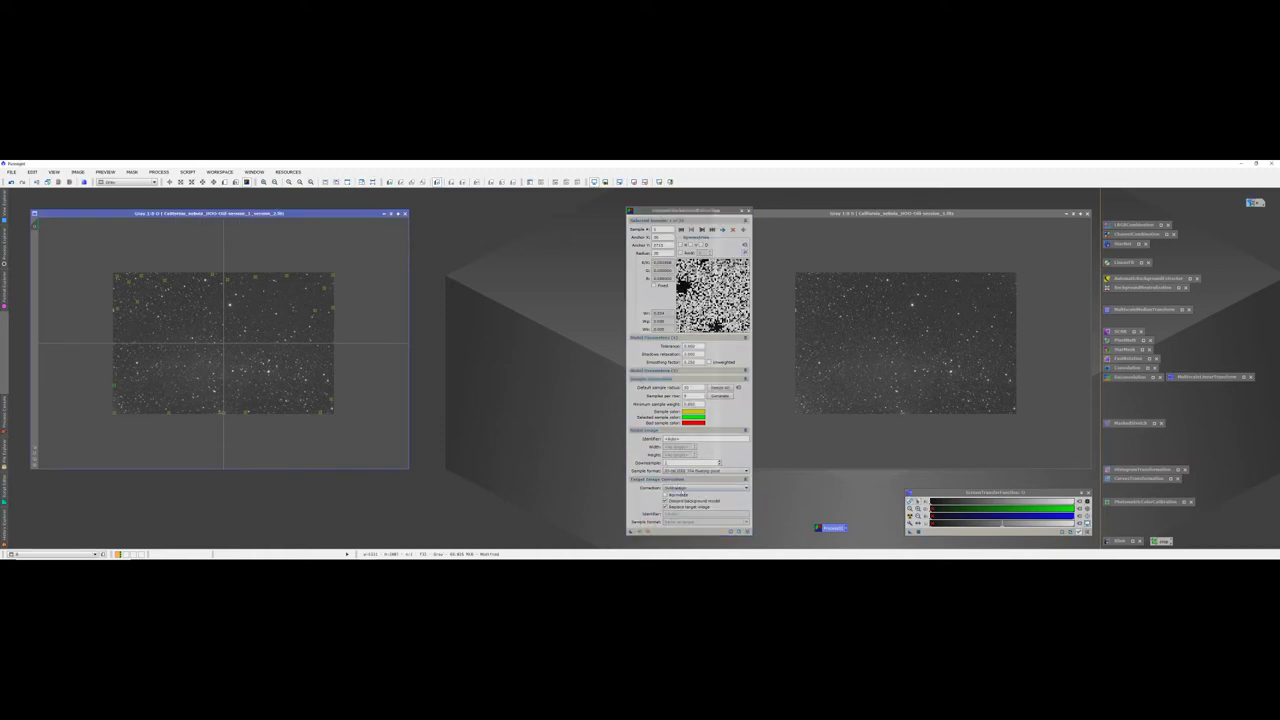
{"action": "left_click", "coordinate": [747, 211]}
{"action": "left_click", "coordinate": [625, 372]}
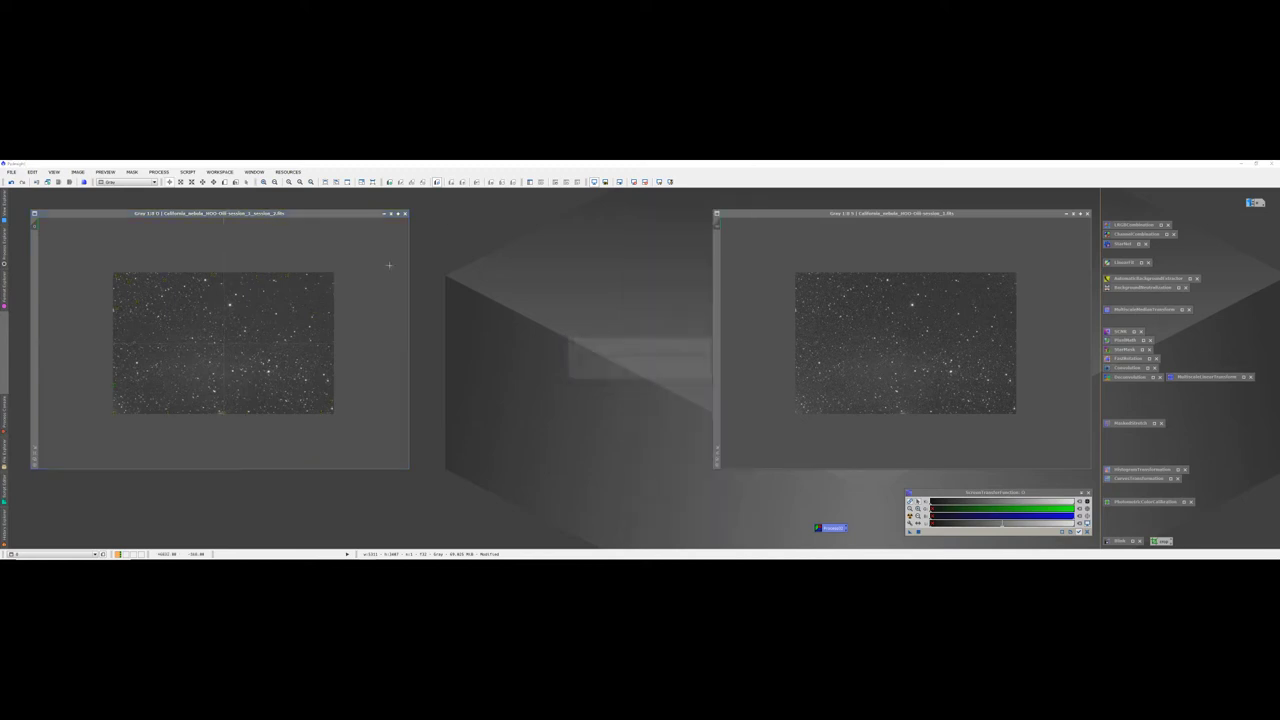
{"action": "left_click", "coordinate": [384, 213]}
{"action": "left_click_drag", "start_coordinate": [231, 344], "coordinate": [1256, 215]}
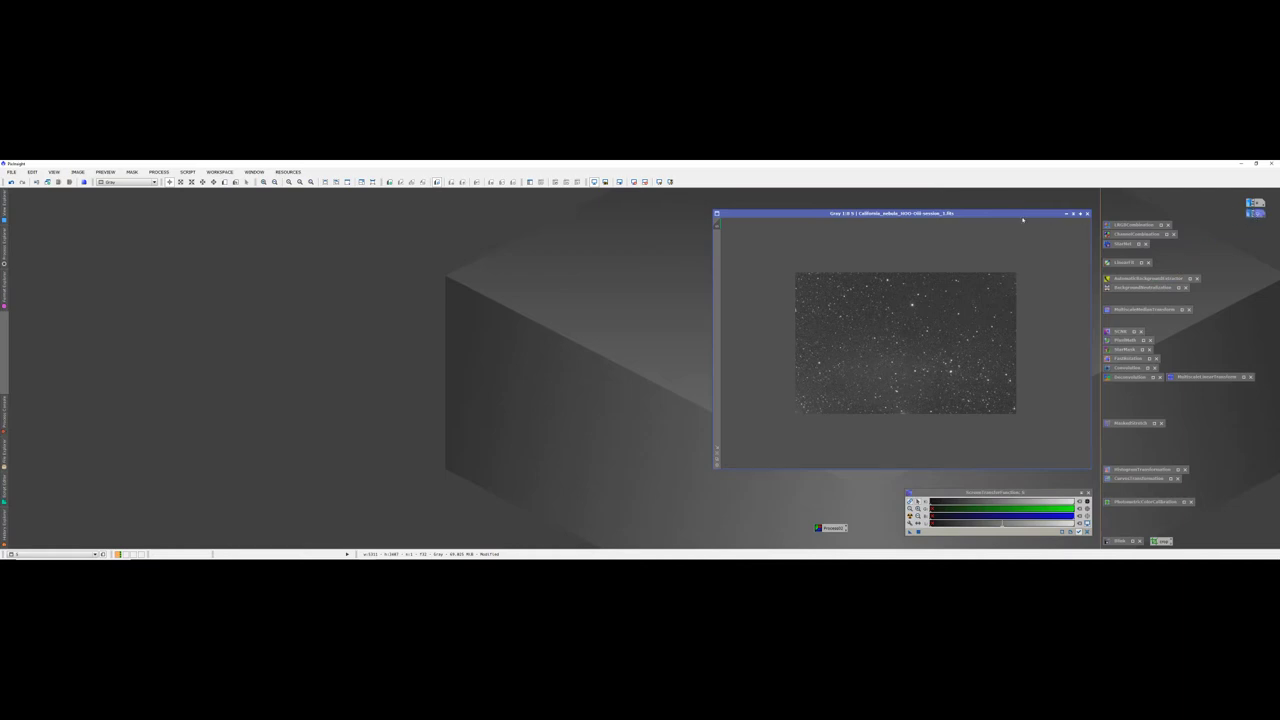
Step: Apply the saved background extraction setup to the remaining open stack with Division correction, auto-stretch its view and end the session
{"action": "double_click", "coordinate": [831, 527]}
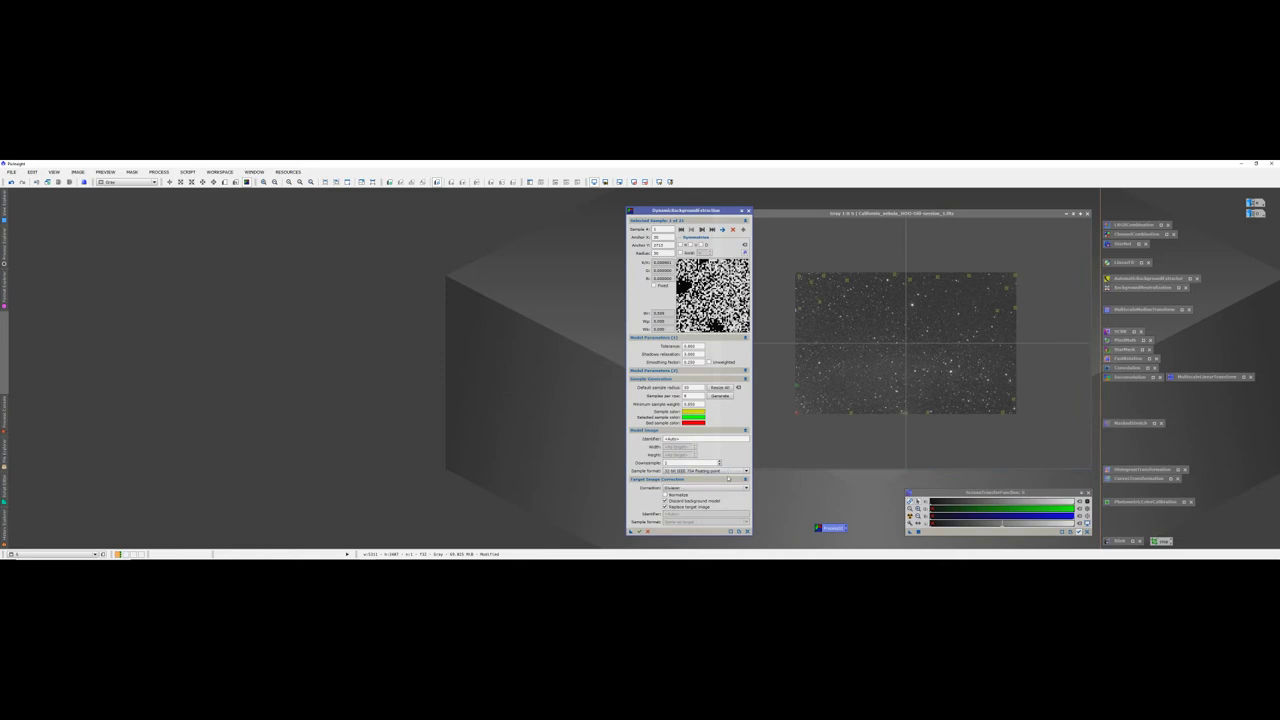
{"action": "left_click", "coordinate": [640, 531]}
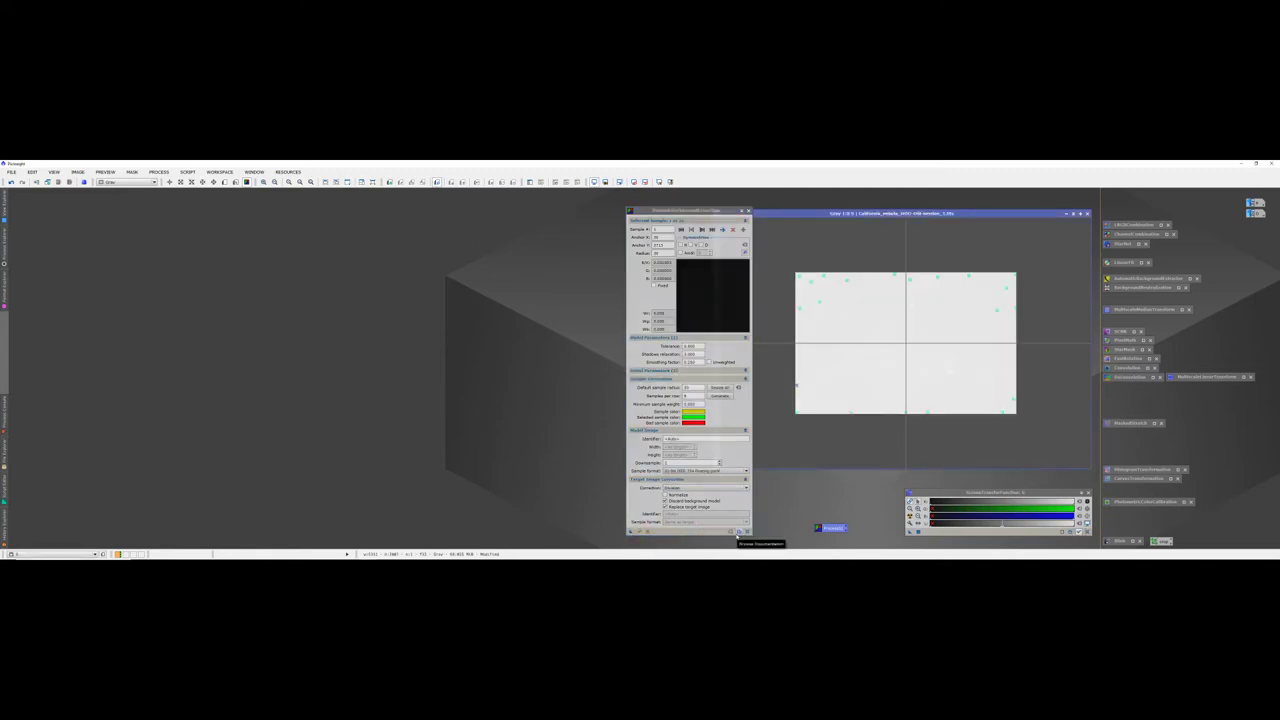
{"action": "left_click", "coordinate": [910, 516]}
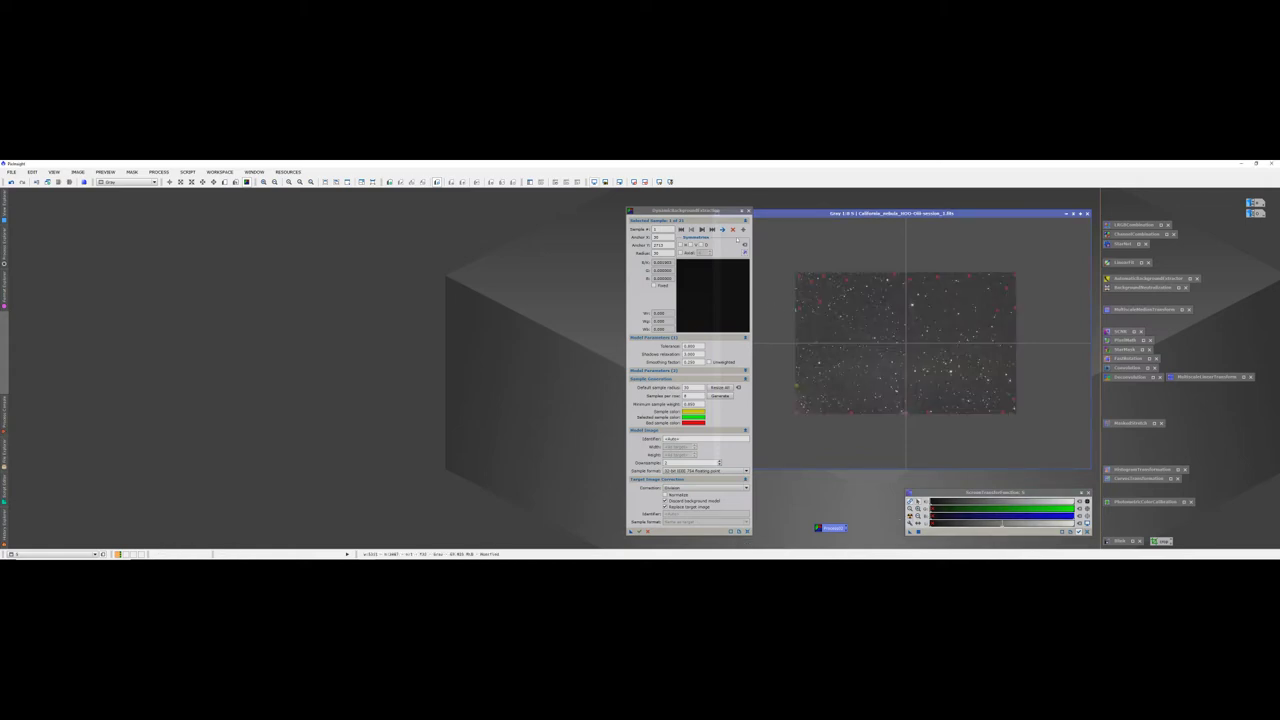
{"action": "left_click", "coordinate": [748, 210]}
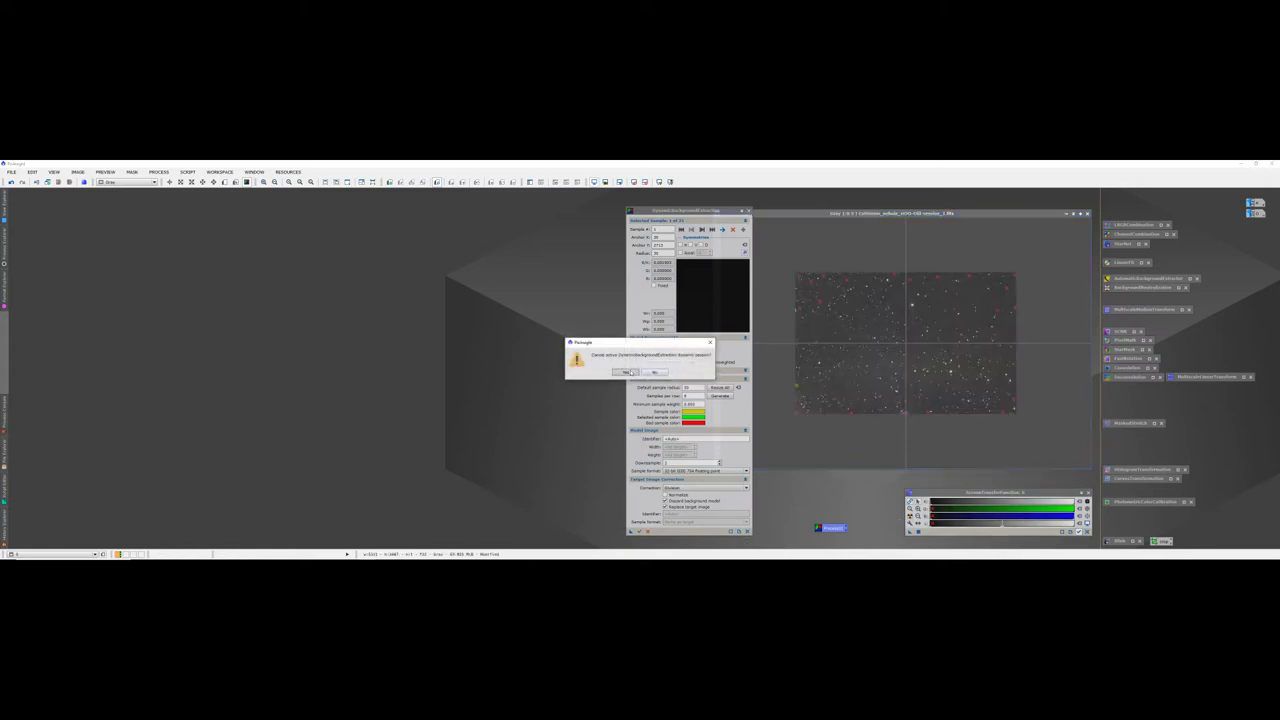
{"action": "left_click", "coordinate": [631, 373]}
{"action": "double_click", "coordinate": [783, 506]}
{"action": "left_click", "coordinate": [776, 276]}
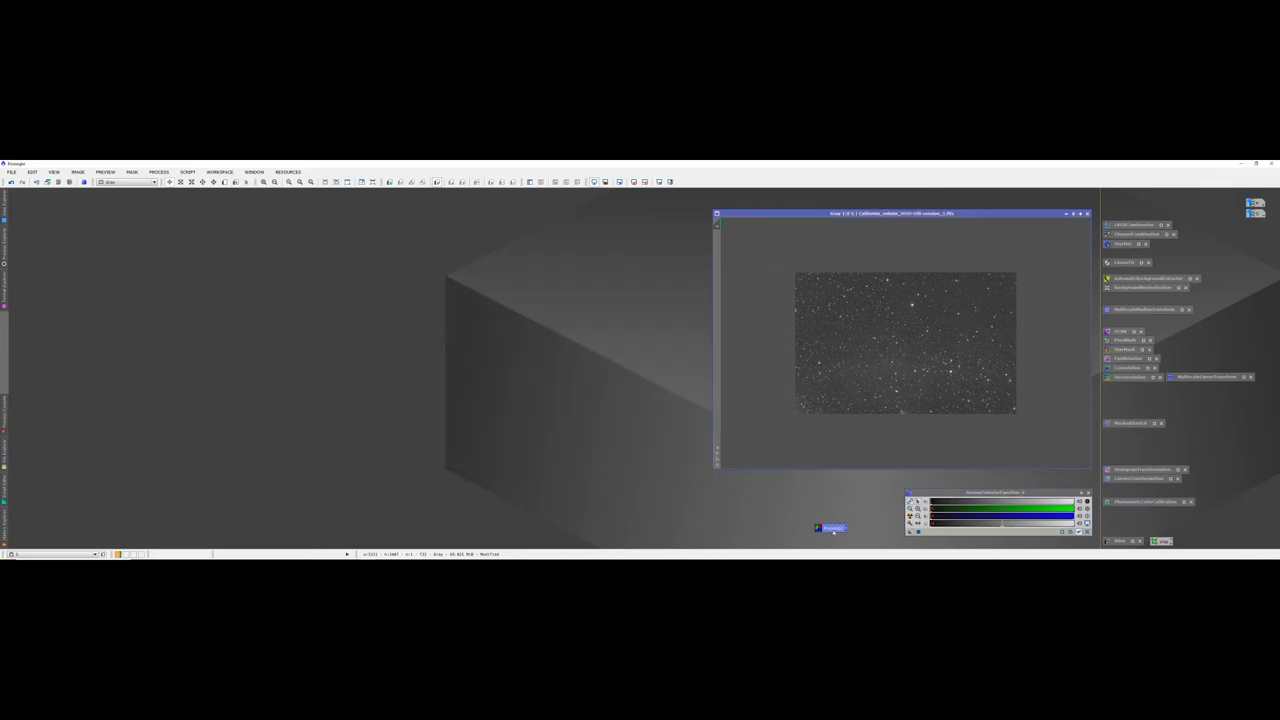
Step: Reload the saved background extraction setup, apply it to the remaining stack with Subtraction correction, end the session and minimize that image
{"action": "double_click", "coordinate": [833, 528]}
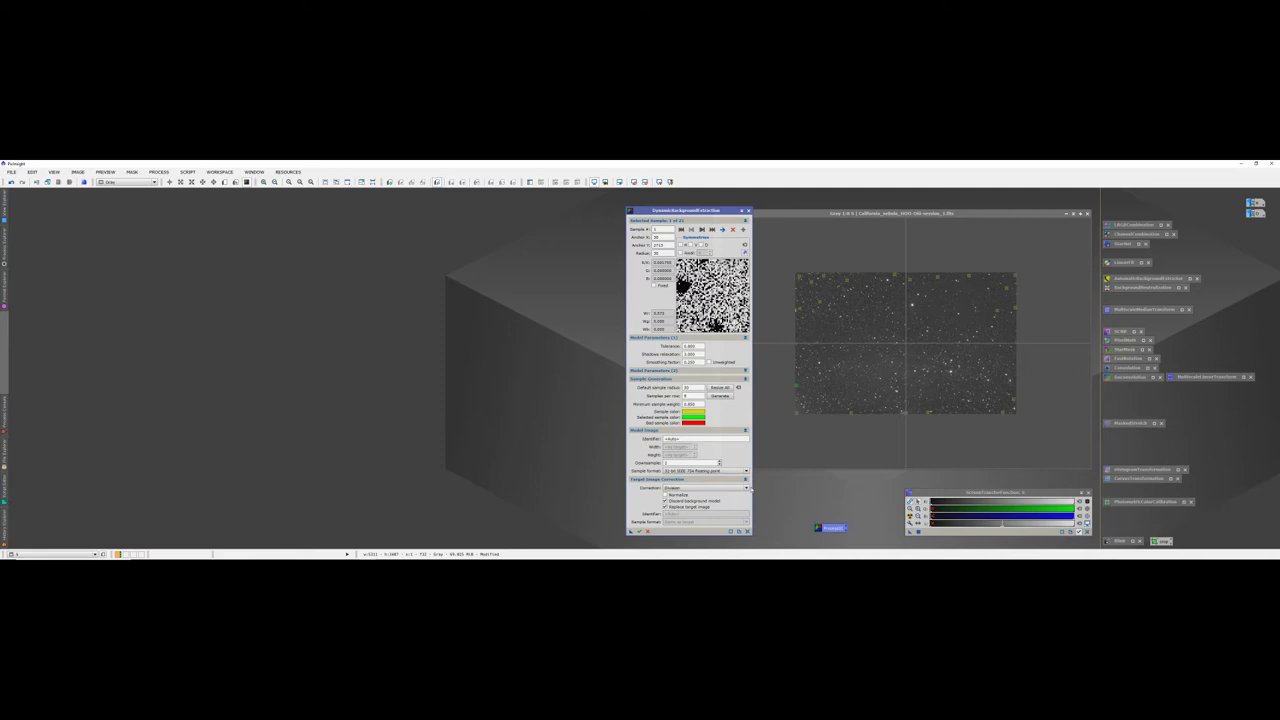
{"action": "left_click", "coordinate": [746, 488]}
{"action": "left_click", "coordinate": [700, 500]}
{"action": "left_click", "coordinate": [639, 532]}
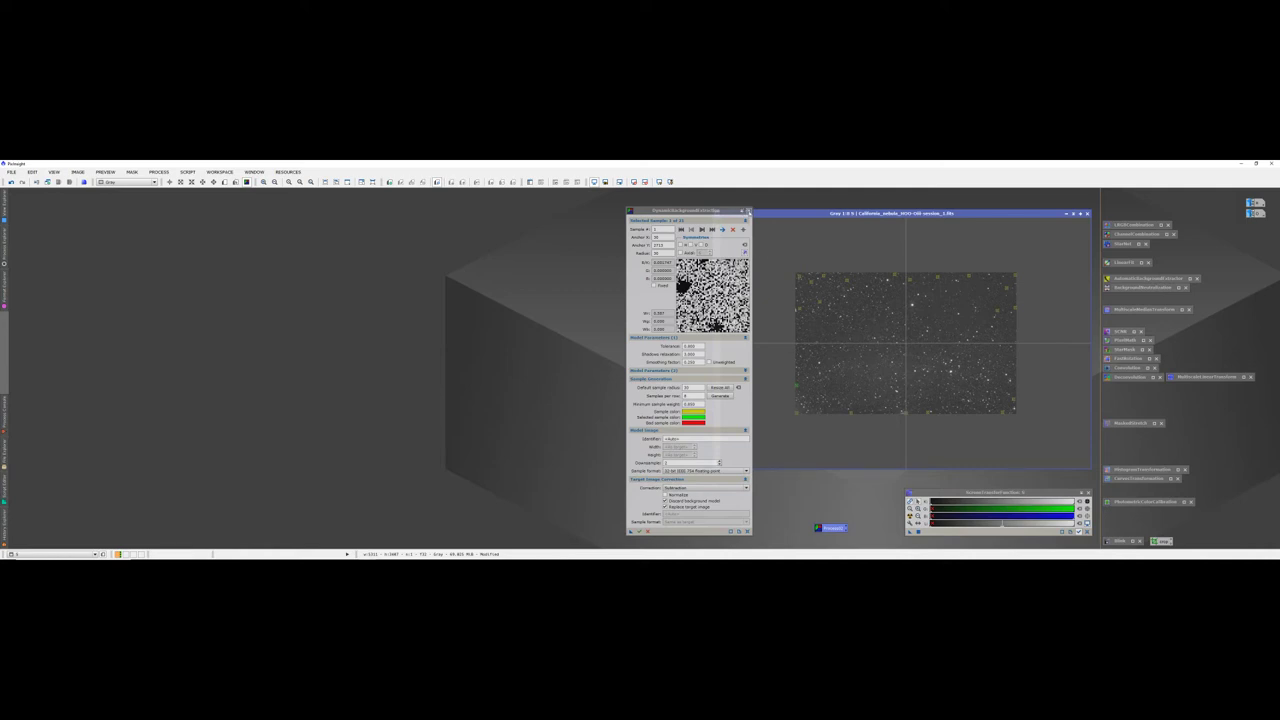
{"action": "left_click", "coordinate": [748, 211]}
{"action": "left_click", "coordinate": [626, 372]}
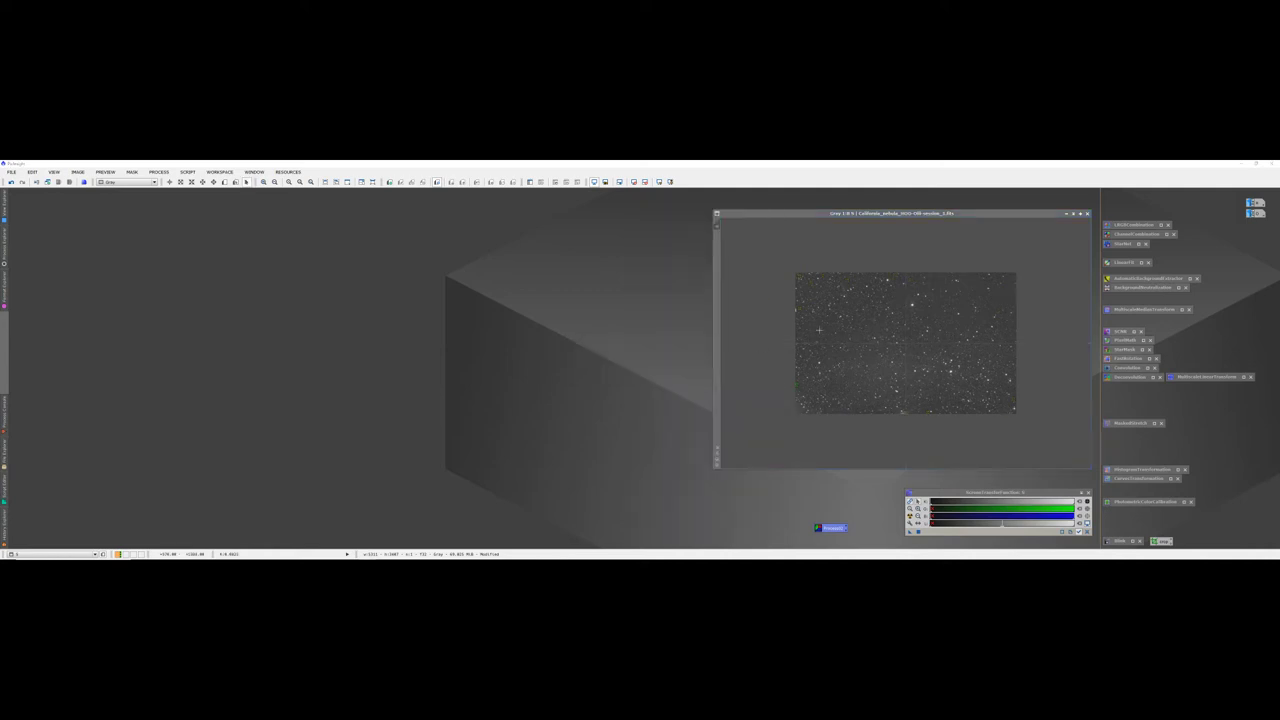
{"action": "left_click", "coordinate": [1067, 213]}
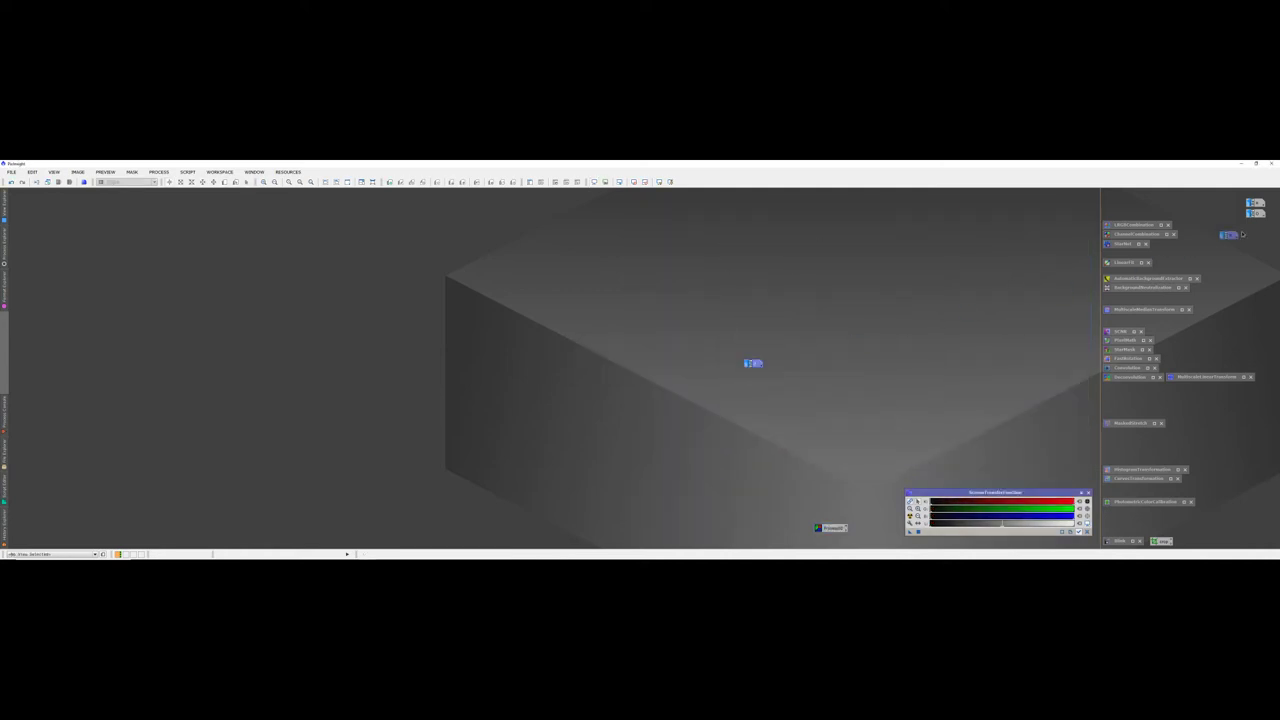
Step: Park the saved background extraction process icon beside the other workspace process icons and give it a new identifier
{"action": "left_click_drag", "start_coordinate": [829, 519], "coordinate": [1199, 543]}
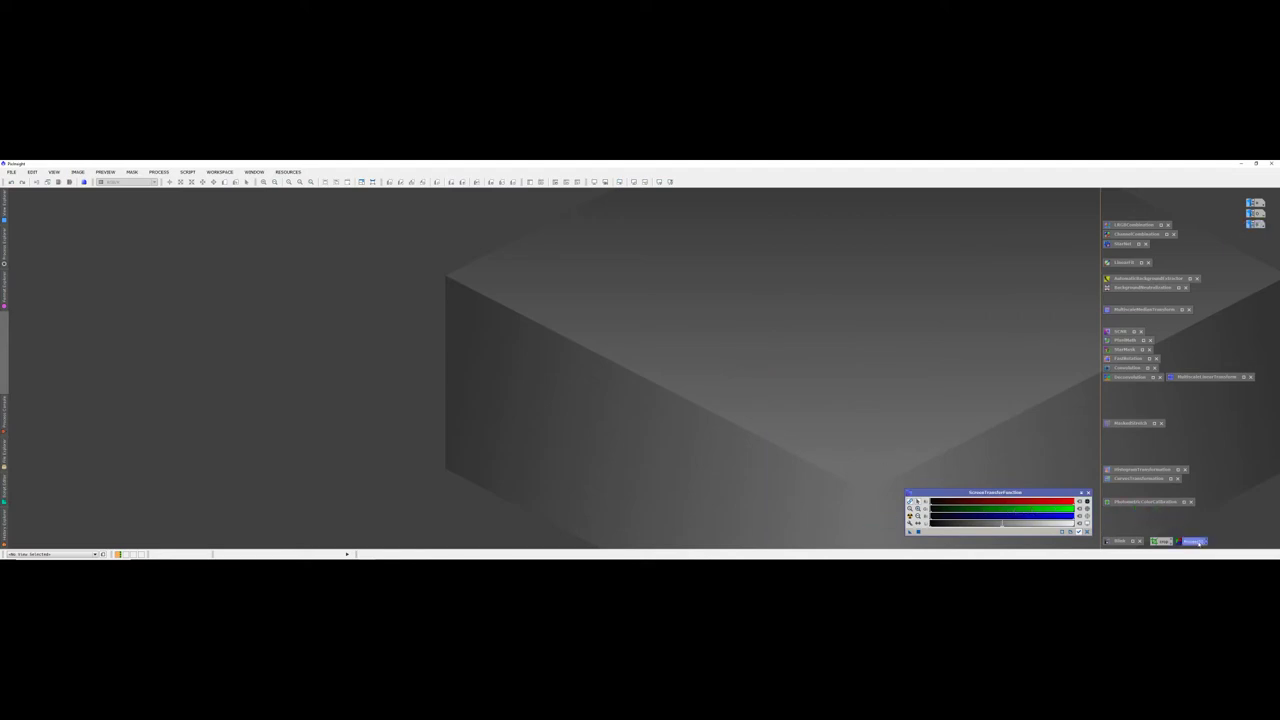
{"action": "right_click", "coordinate": [1199, 543]}
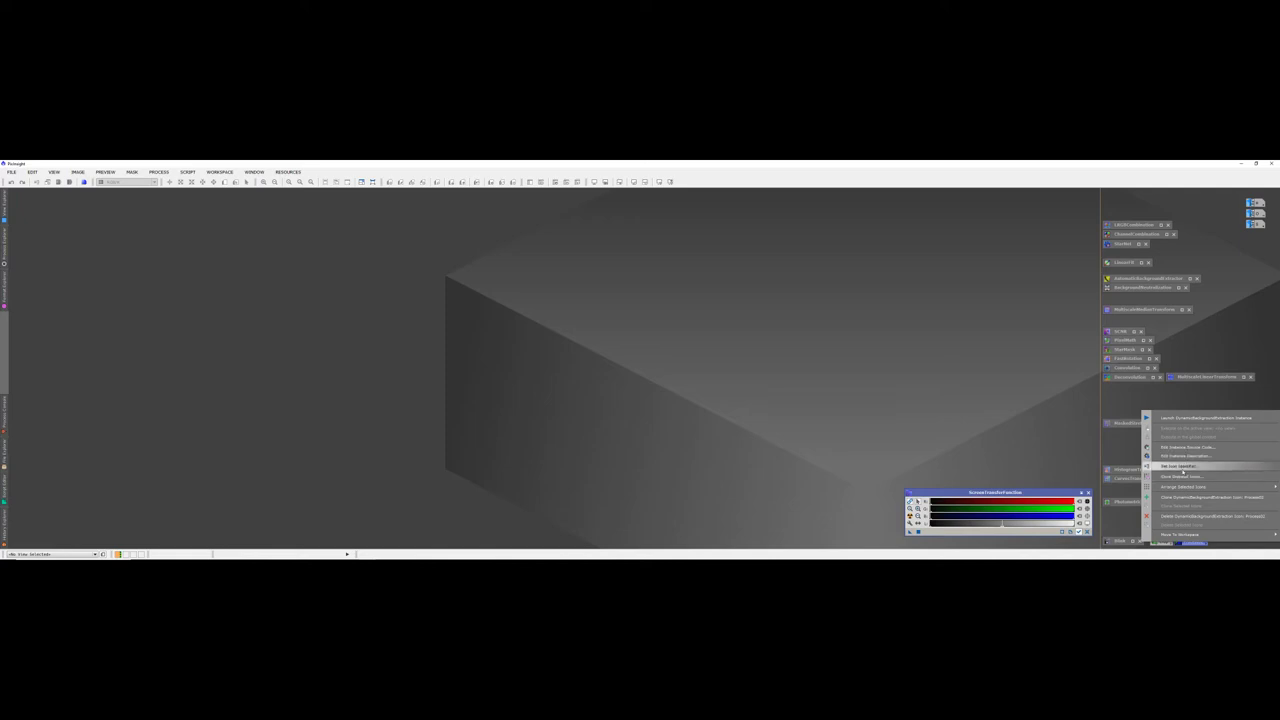
{"action": "left_click", "coordinate": [1183, 470]}
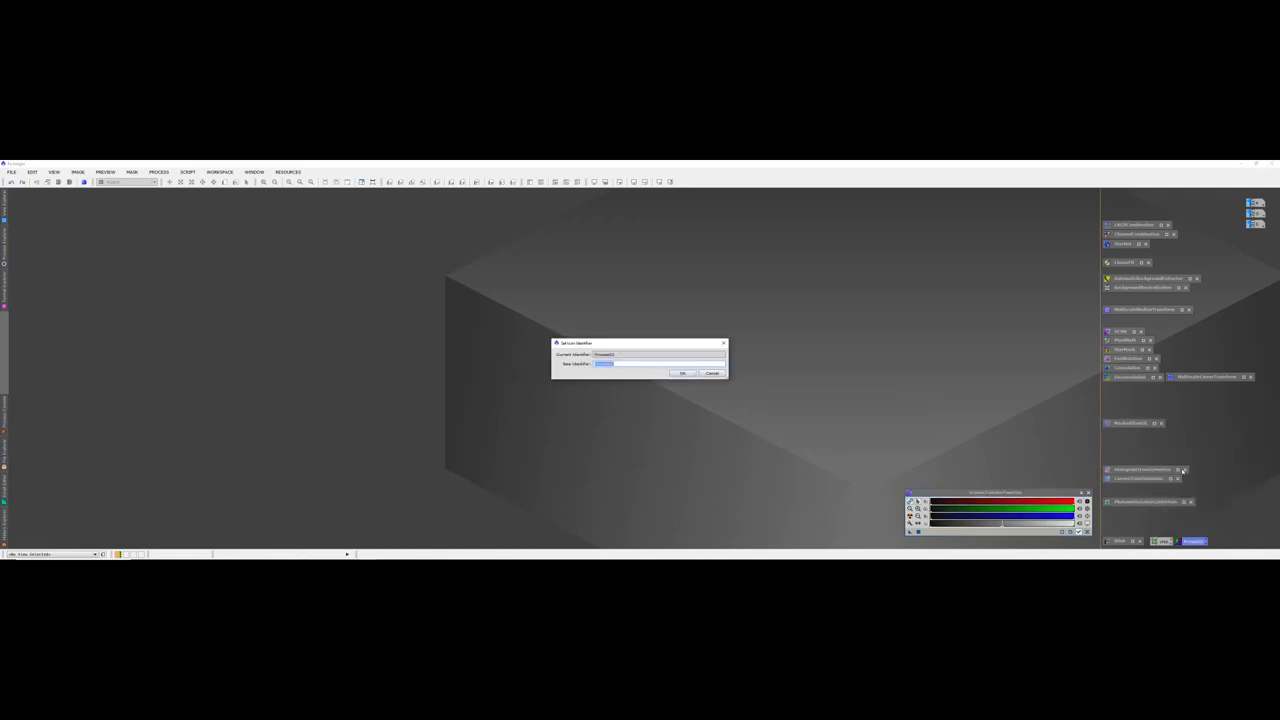
{"action": "type", "text": "I"}
{"action": "key", "text": "Return"}
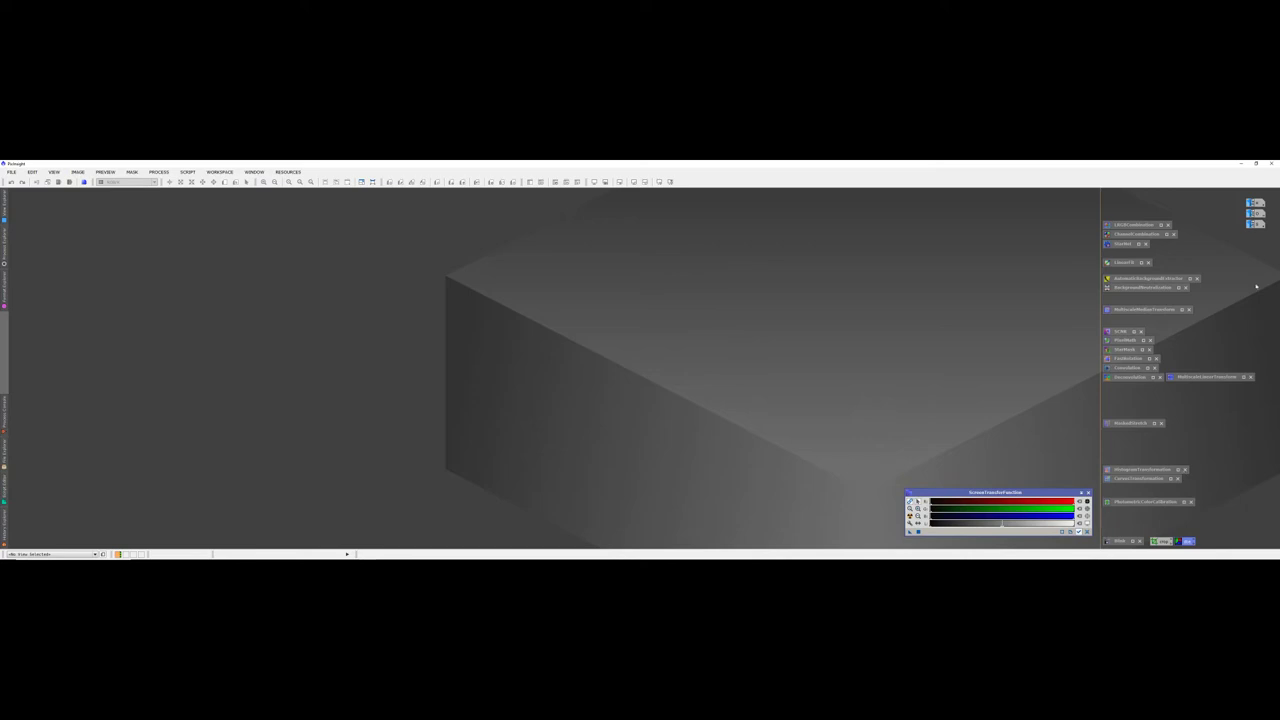
Step: Restore the Ha, OIII and third stack images and spread their windows across the workspace for comparison
{"action": "double_click", "coordinate": [1256, 203]}
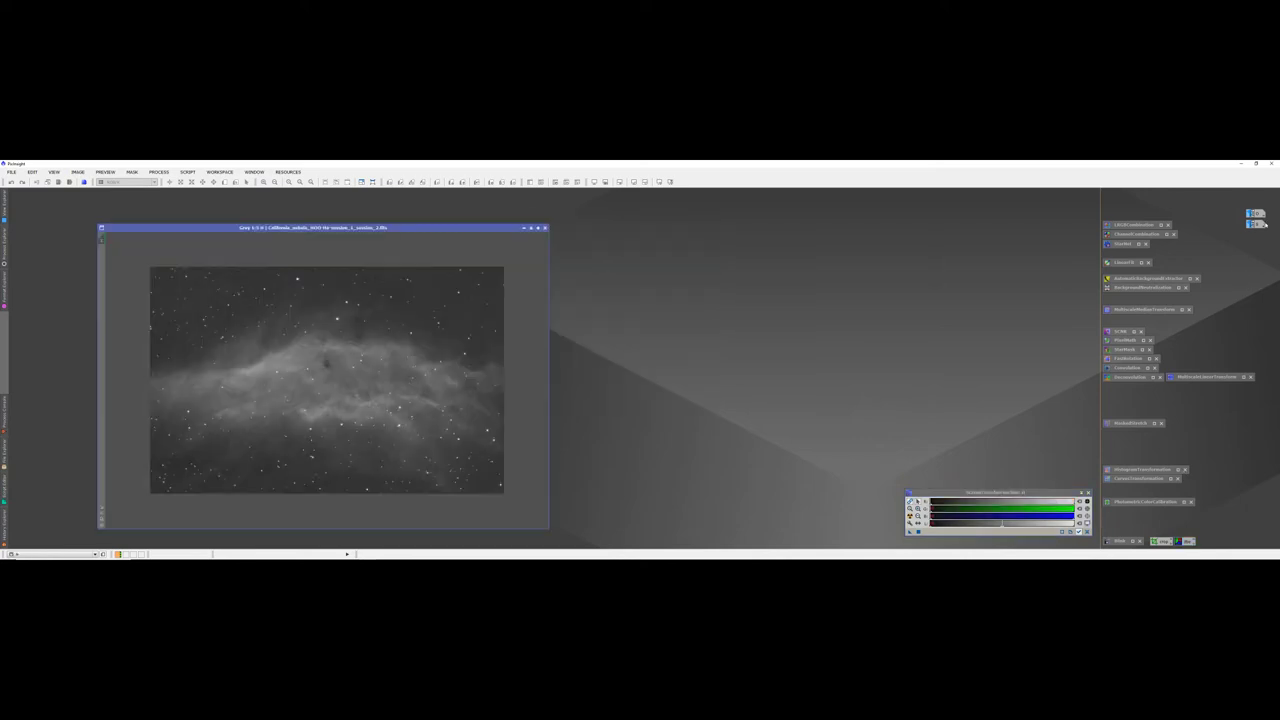
{"action": "double_click", "coordinate": [1256, 213]}
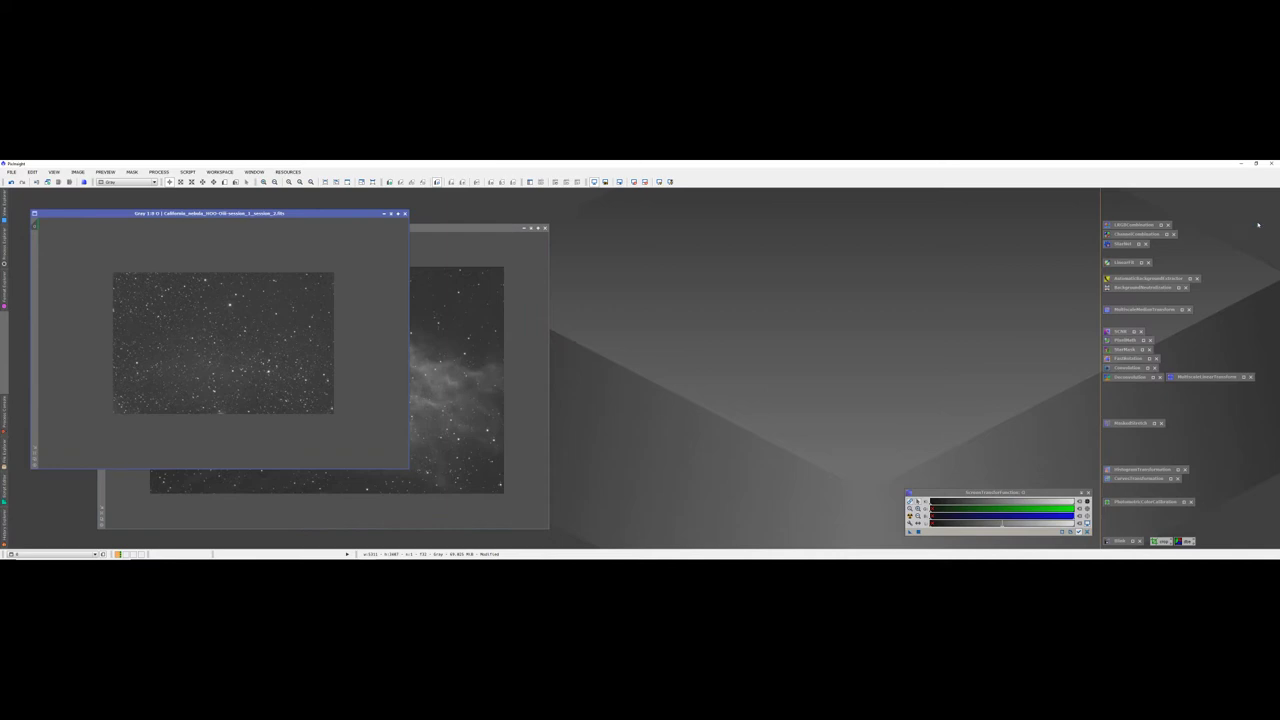
{"action": "double_click", "coordinate": [1223, 226]}
{"action": "left_click_drag", "start_coordinate": [896, 213], "coordinate": [790, 213]}
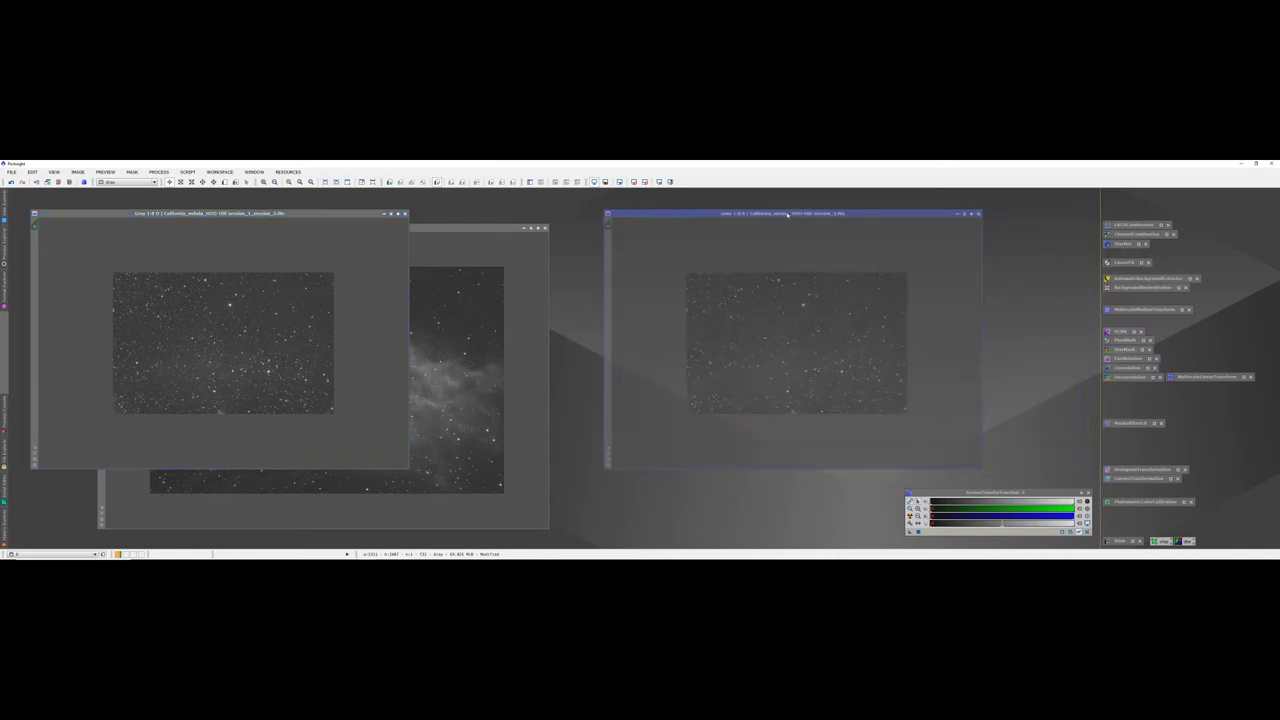
{"action": "left_click_drag", "start_coordinate": [293, 213], "coordinate": [633, 203]}
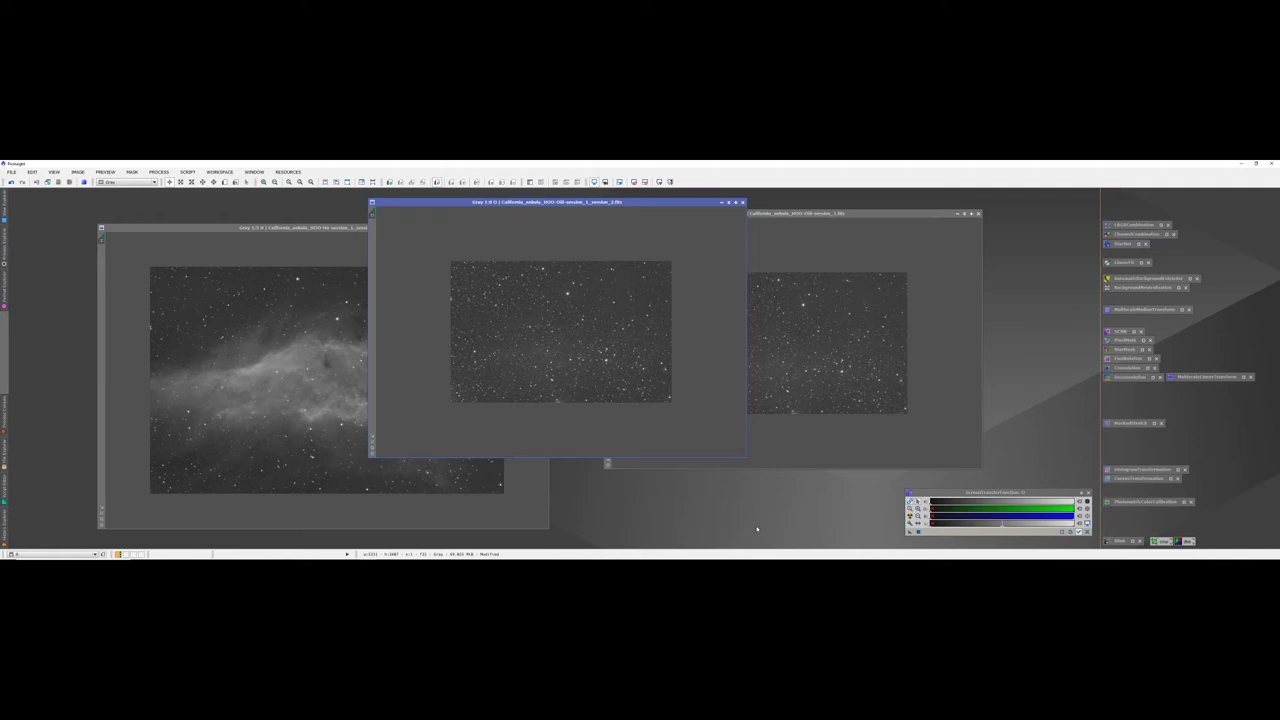
Step: Permanently stretch the third stack by transferring its linked auto-stretch to HistogramTransformation and applying it, then minimize the image
{"action": "double_click", "coordinate": [1145, 469]}
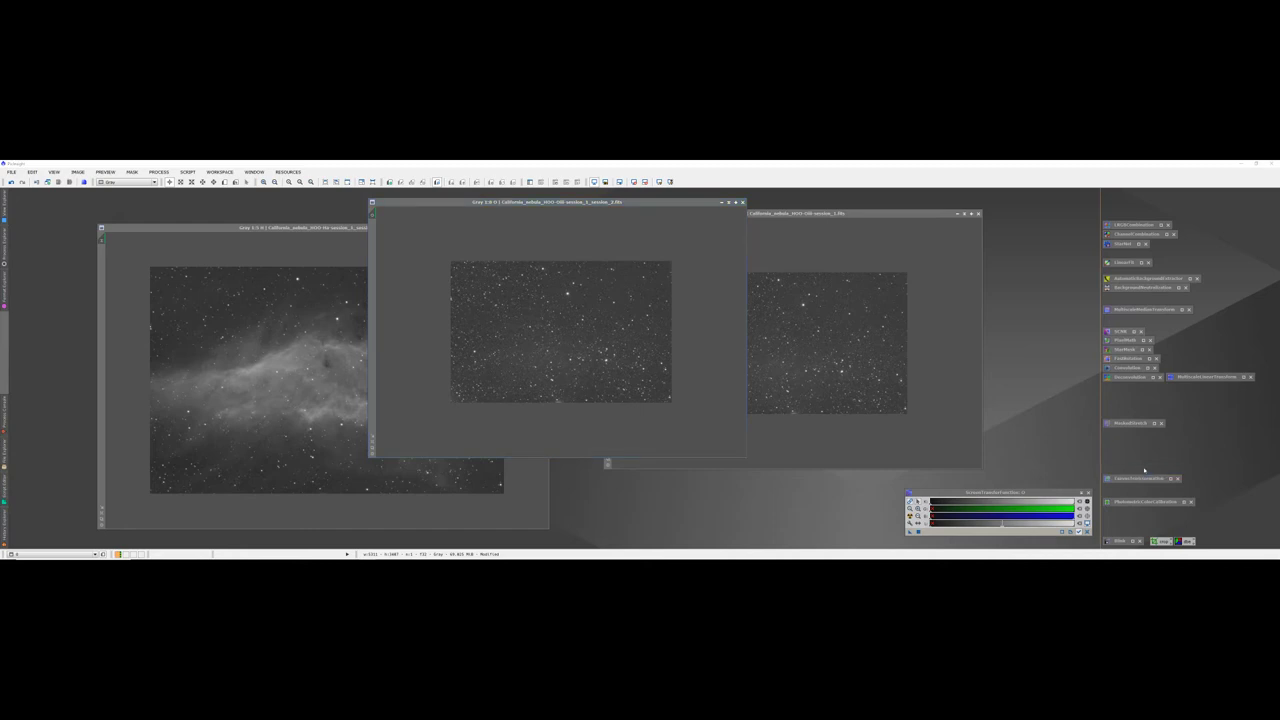
{"action": "left_click", "coordinate": [1011, 462]}
{"action": "left_click", "coordinate": [840, 440]}
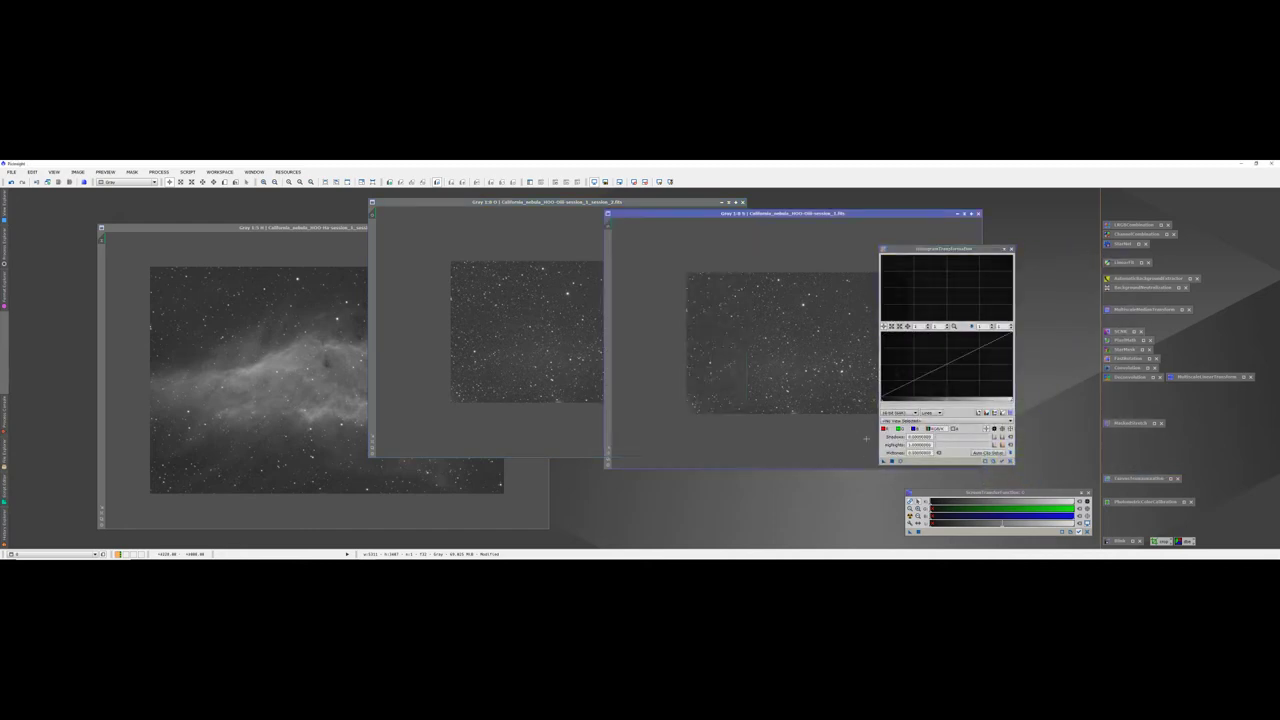
{"action": "key", "text": "F12"}
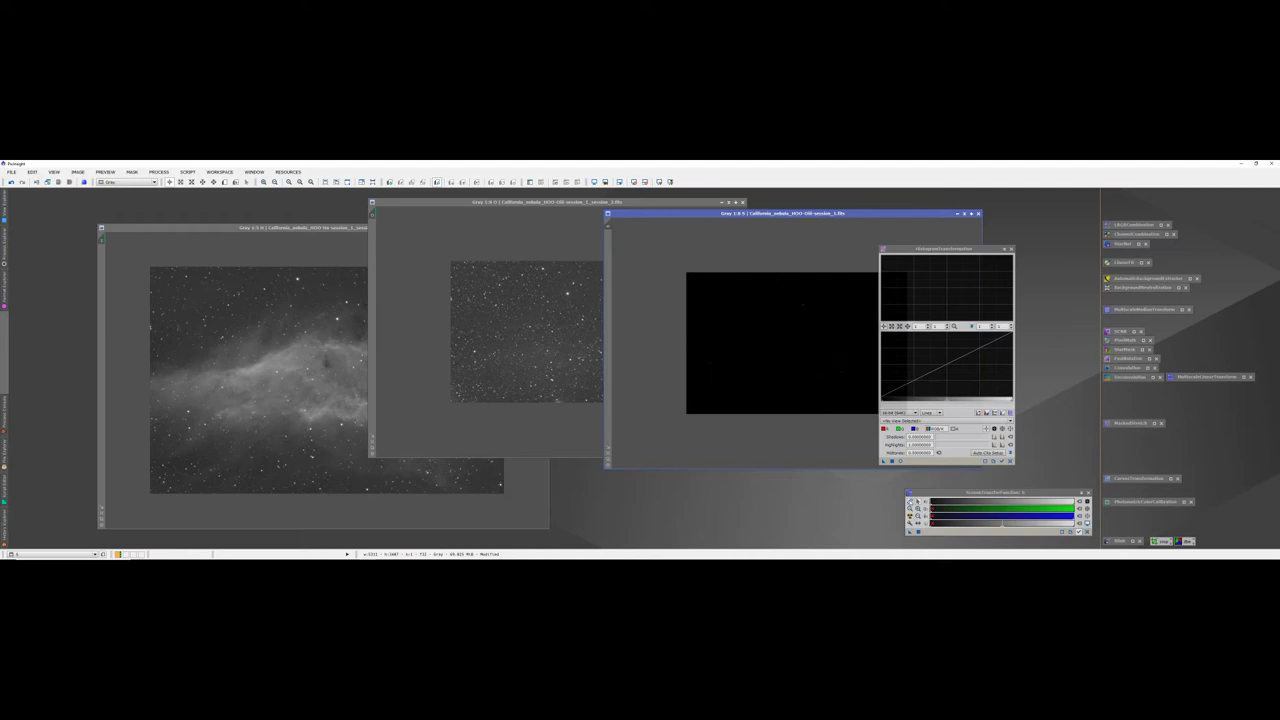
{"action": "left_click", "coordinate": [910, 501]}
{"action": "left_click", "coordinate": [910, 516]}
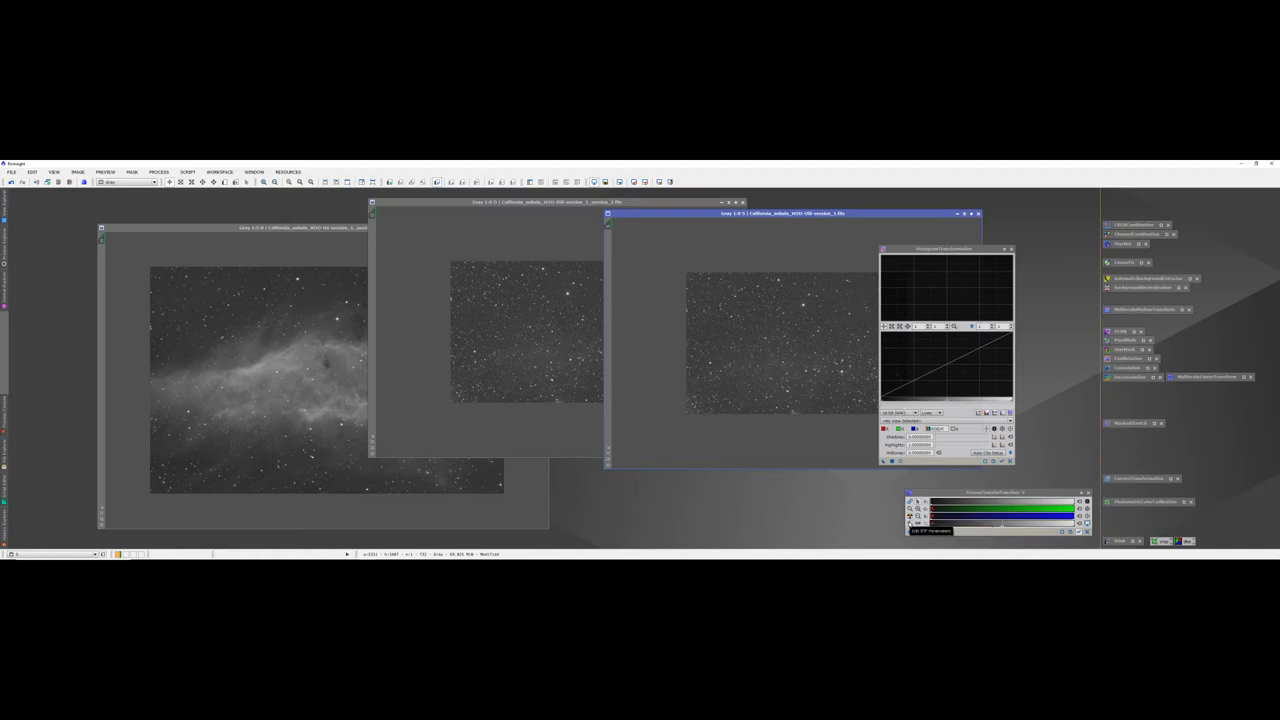
{"action": "key", "text": "F12"}
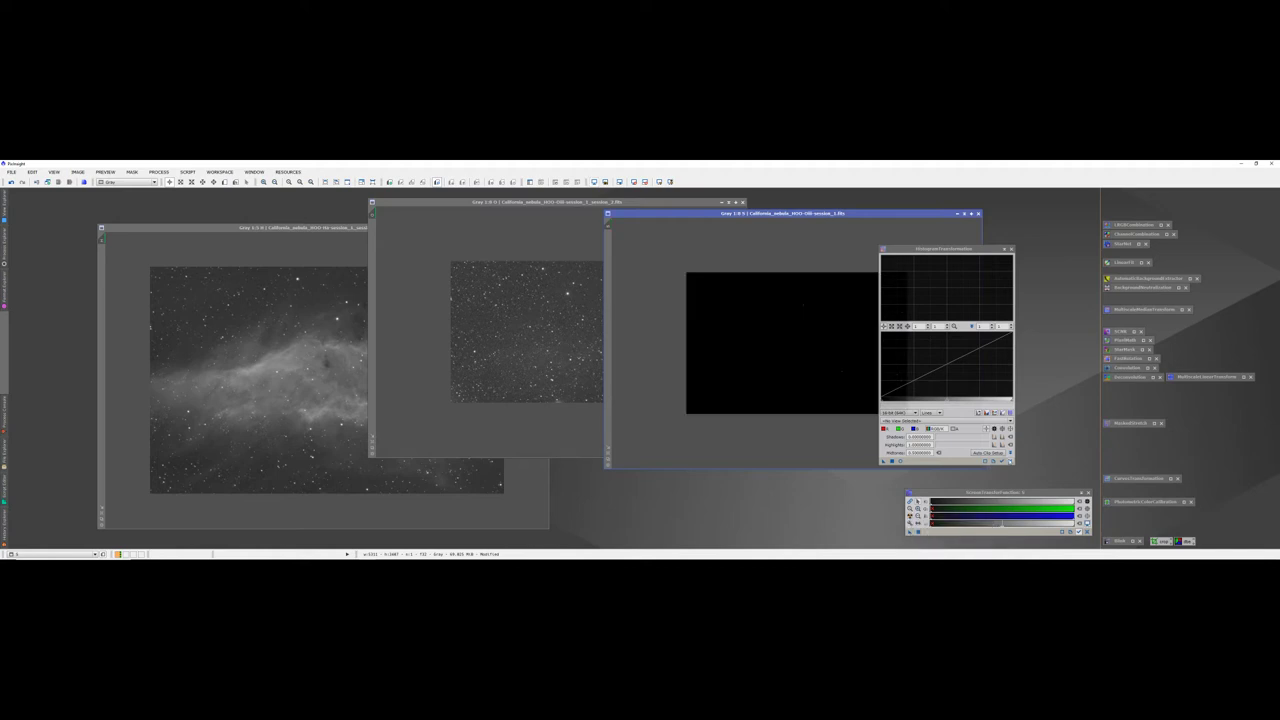
{"action": "left_click", "coordinate": [1009, 461]}
{"action": "left_click_drag", "start_coordinate": [909, 532], "coordinate": [771, 379]}
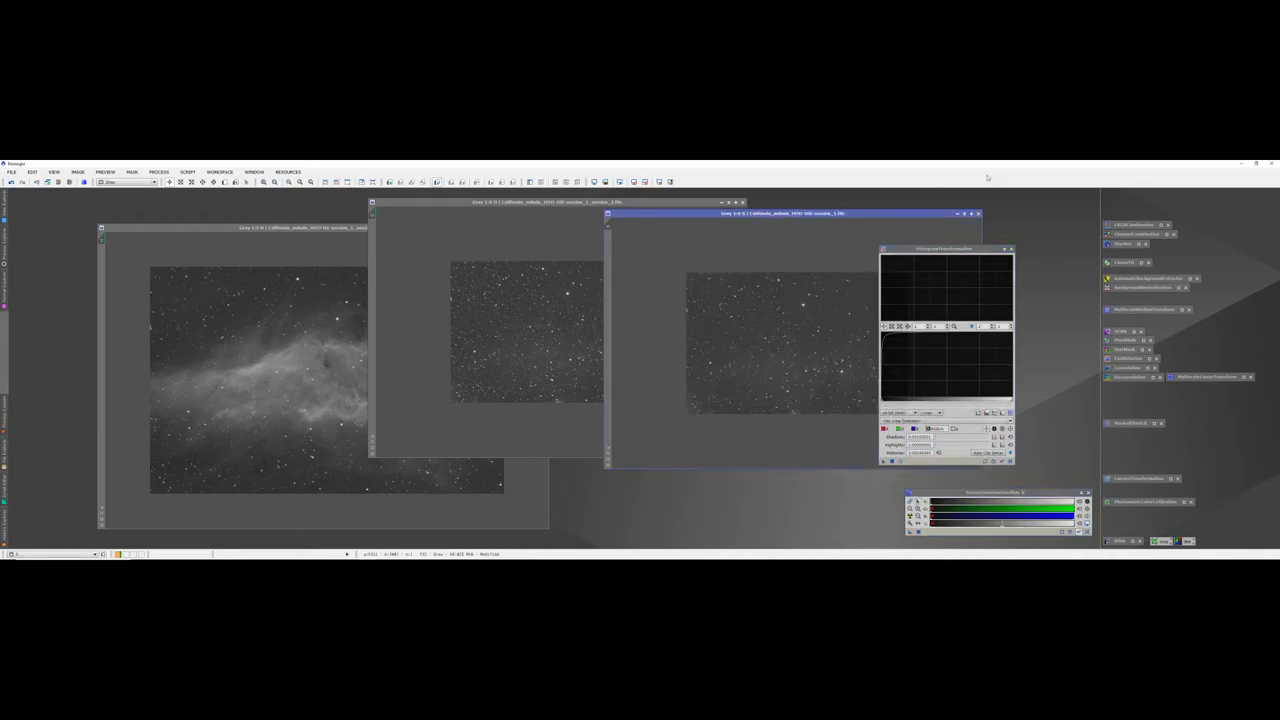
{"action": "left_click", "coordinate": [957, 213]}
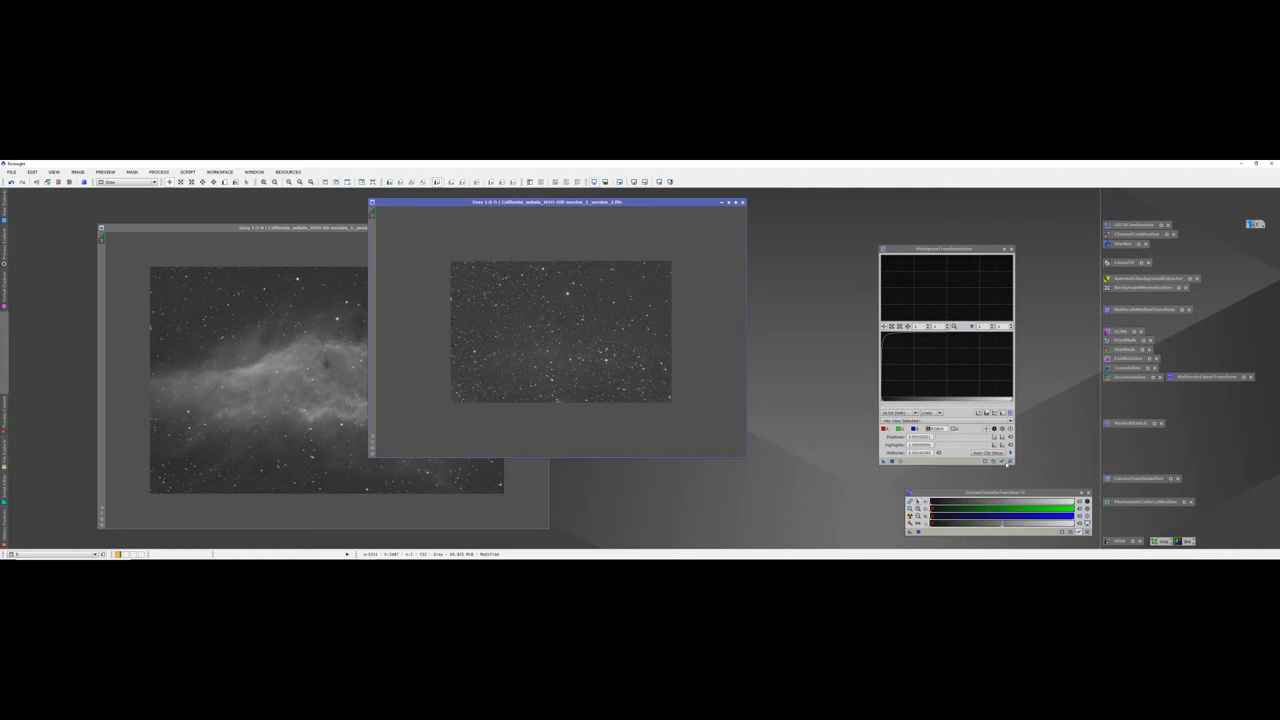
Step: Permanently stretch the OIII session_1_session_2 image with its own auto-stretch through HistogramTransformation, minimize it and reset the transformation
{"action": "left_click", "coordinate": [1007, 463]}
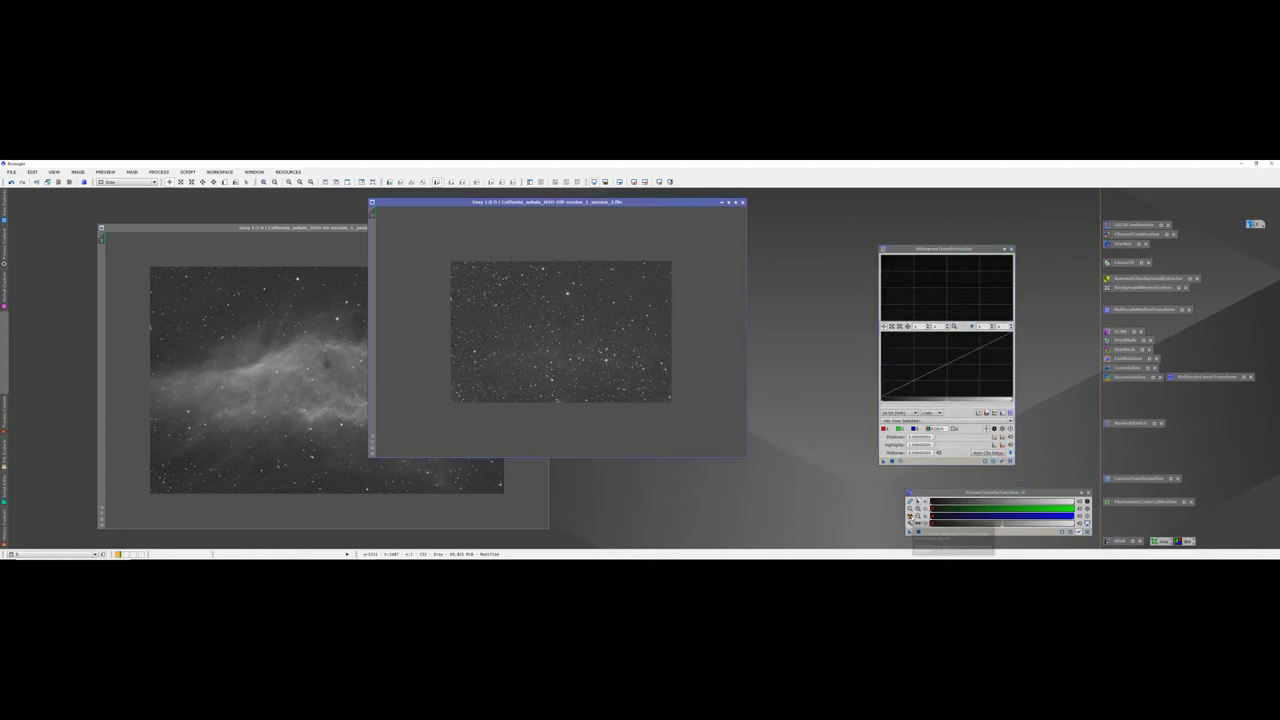
{"action": "key", "text": "F12"}
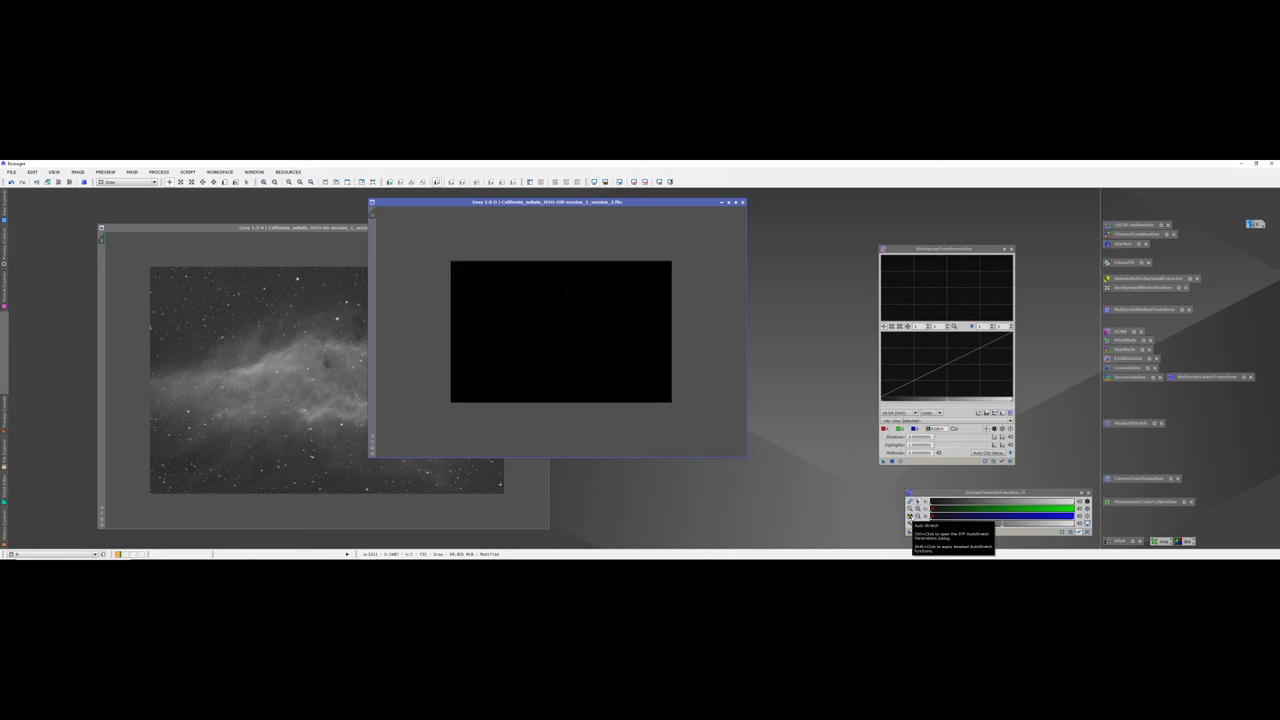
{"action": "left_click", "coordinate": [910, 517]}
{"action": "key", "text": "F12"}
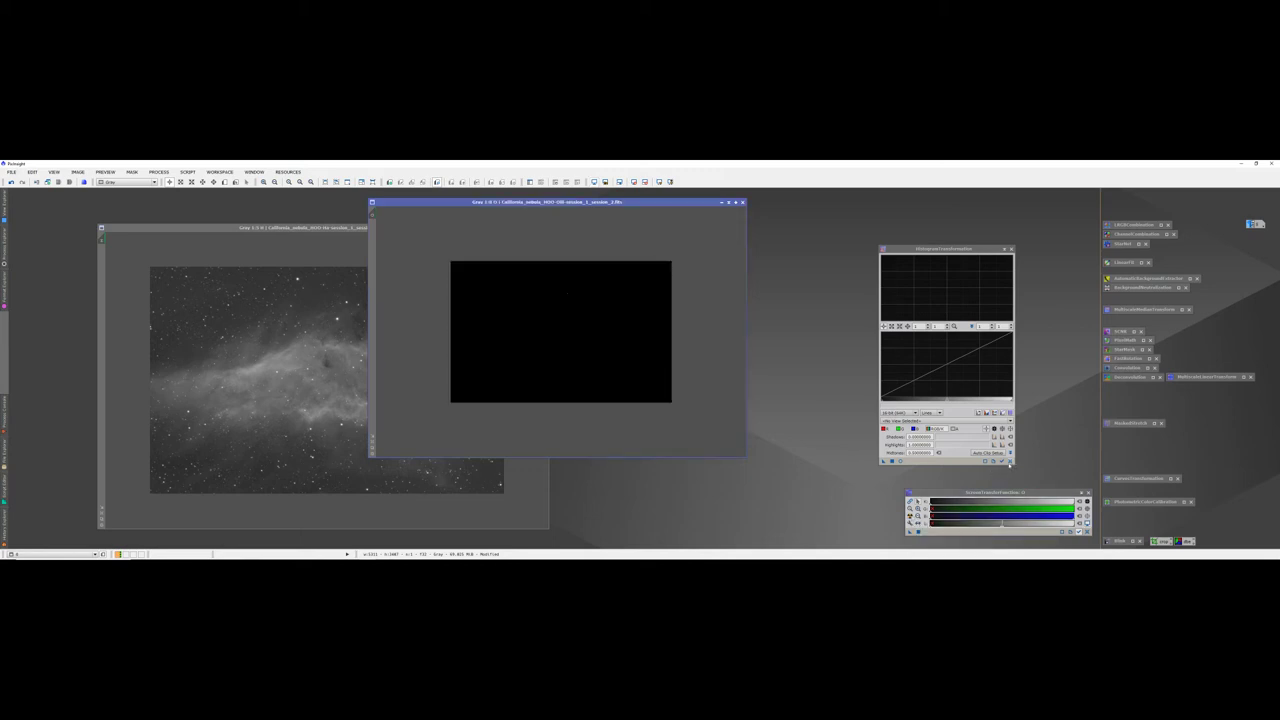
{"action": "left_click_drag", "start_coordinate": [910, 531], "coordinate": [614, 372]}
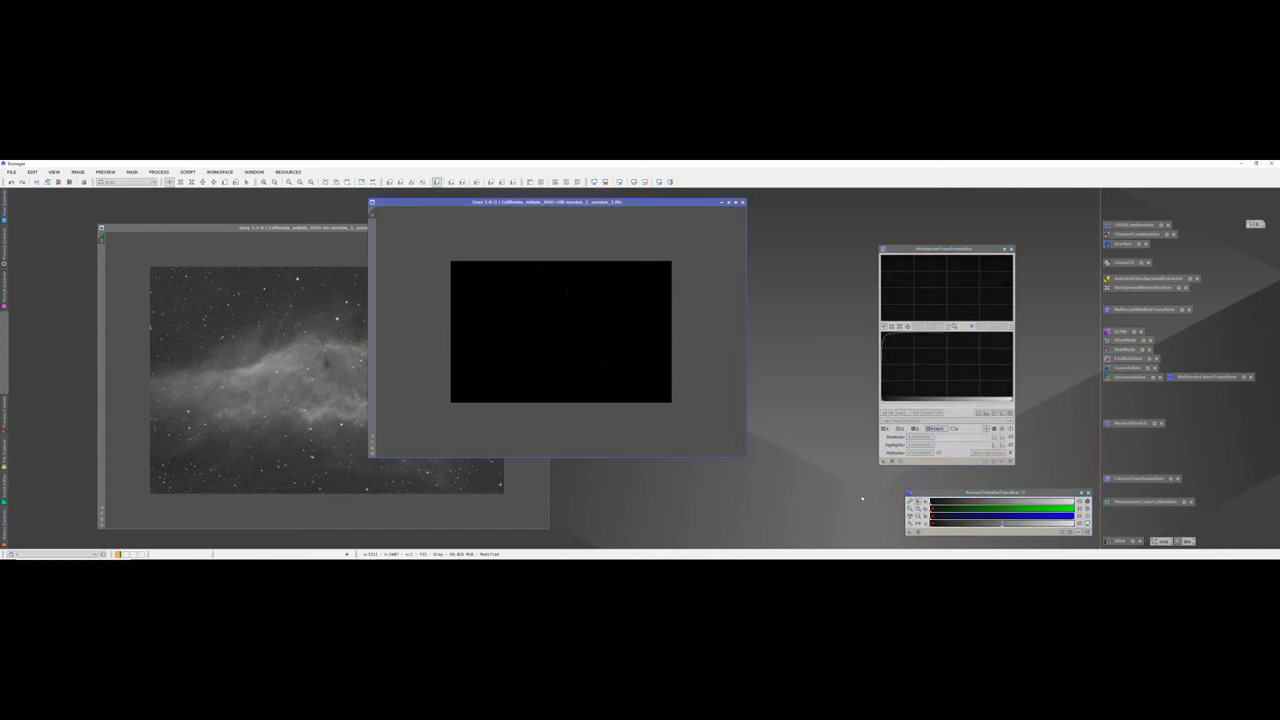
{"action": "left_click", "coordinate": [724, 203]}
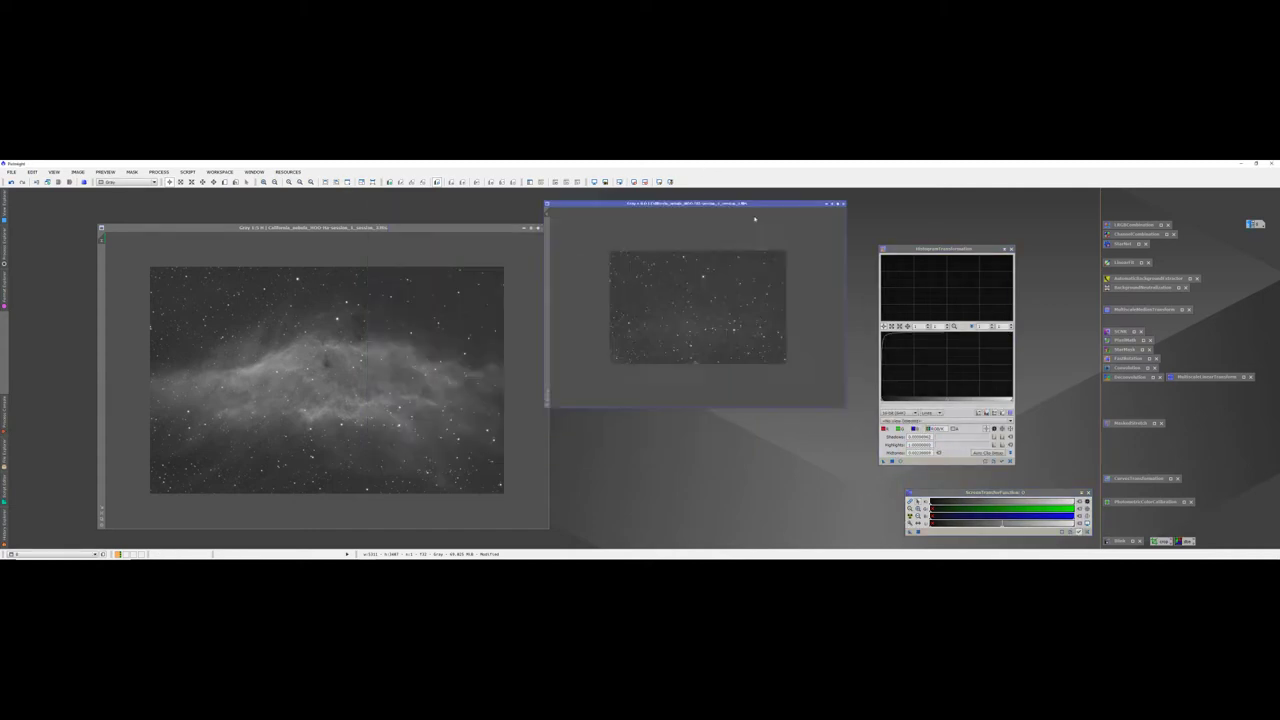
{"action": "left_click", "coordinate": [1011, 461]}
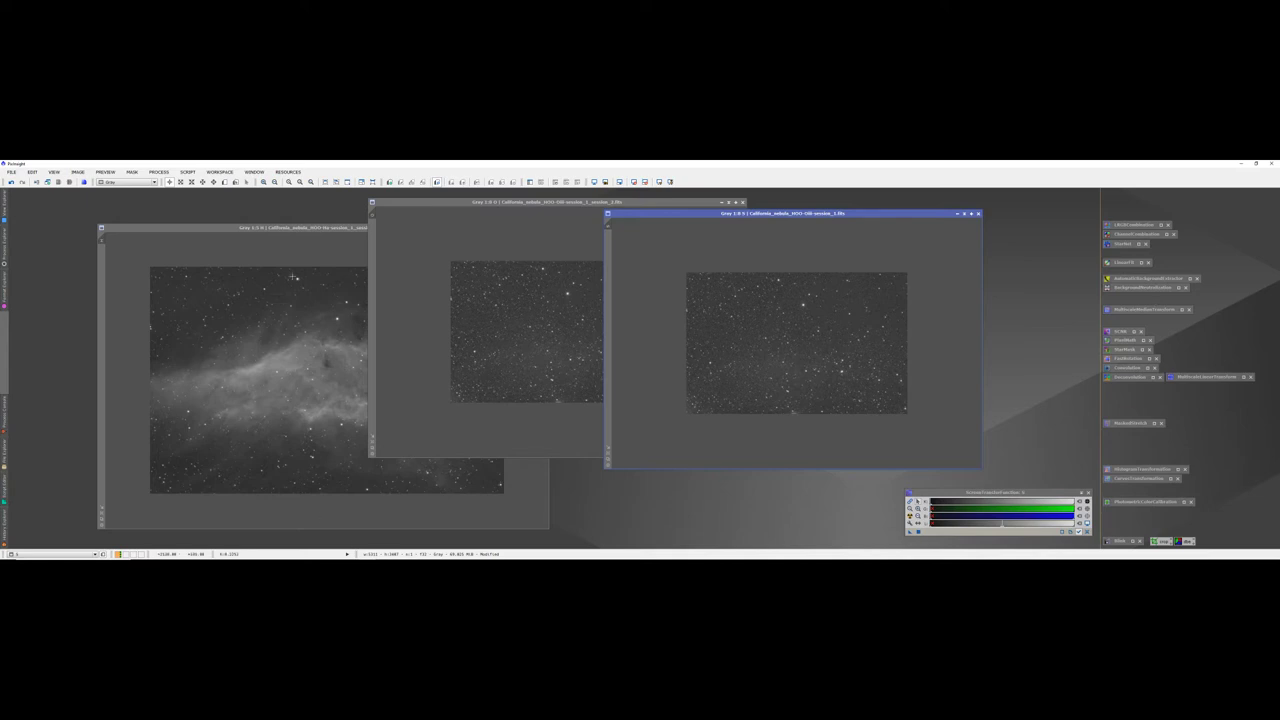
Step: Minimize all three stretched stack images to clear the workspace
{"action": "left_click_drag", "start_coordinate": [316, 230], "coordinate": [281, 228]}
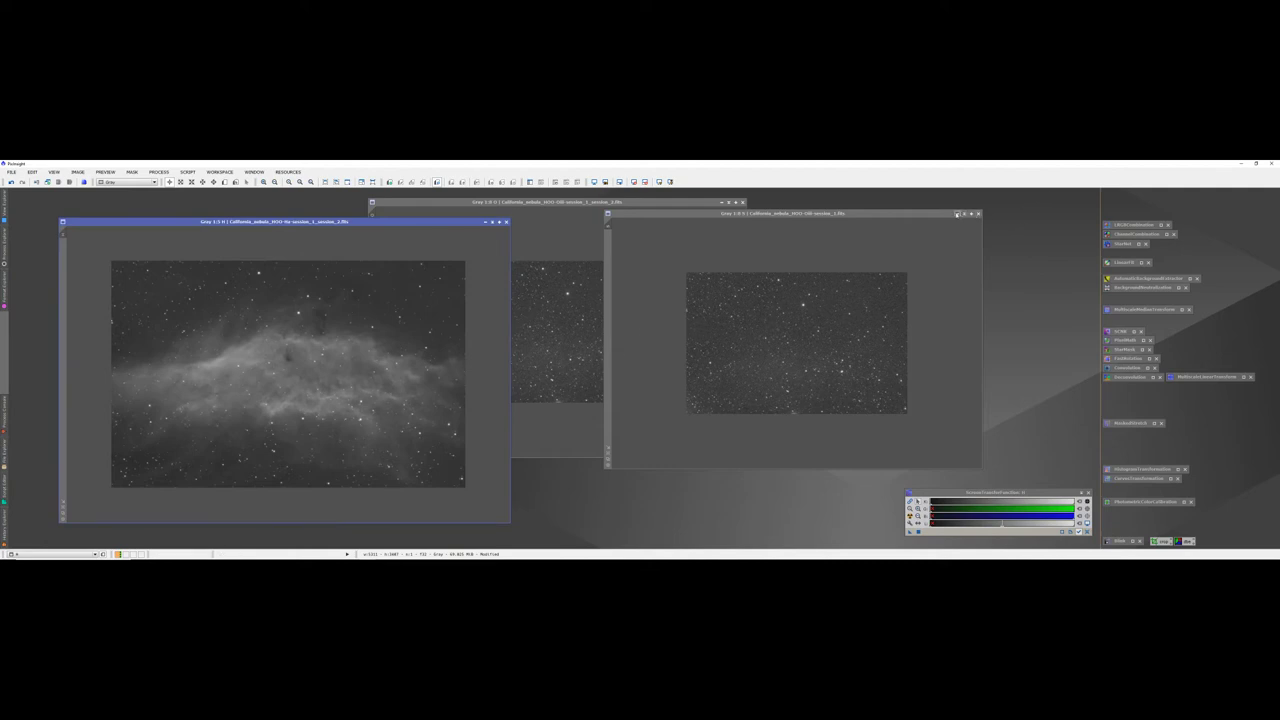
{"action": "left_click", "coordinate": [957, 214]}
{"action": "left_click", "coordinate": [721, 202]}
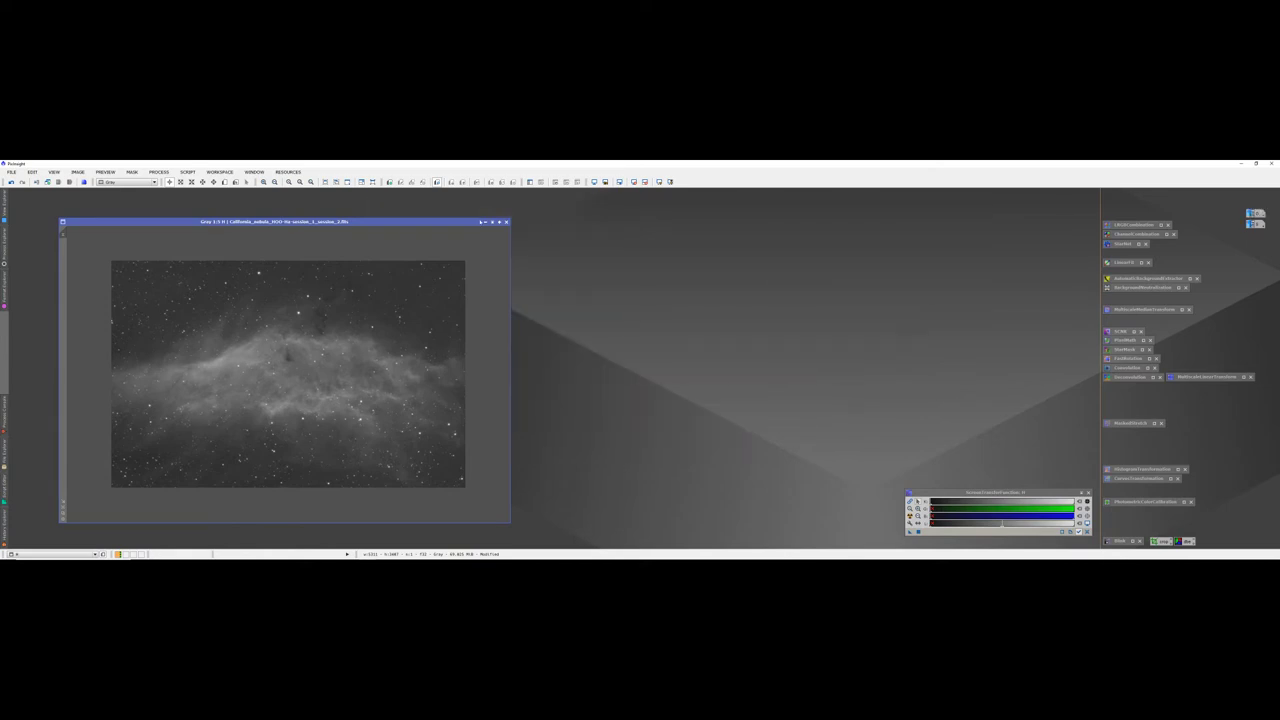
{"action": "left_click", "coordinate": [485, 222]}
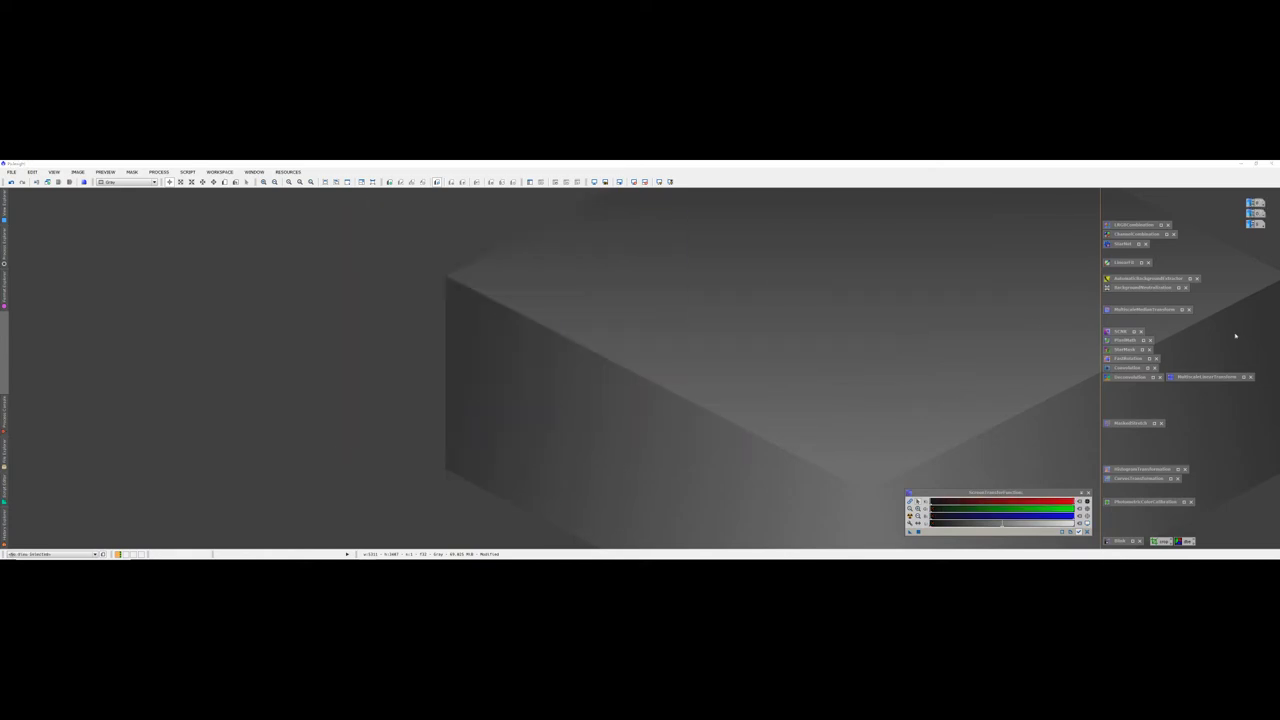
Step: Combine the stacks into an RGB image with ChannelCombination, using the third stack as red, Ha as green and OIII session_1_session_2 as blue
{"action": "double_click", "coordinate": [1148, 236]}
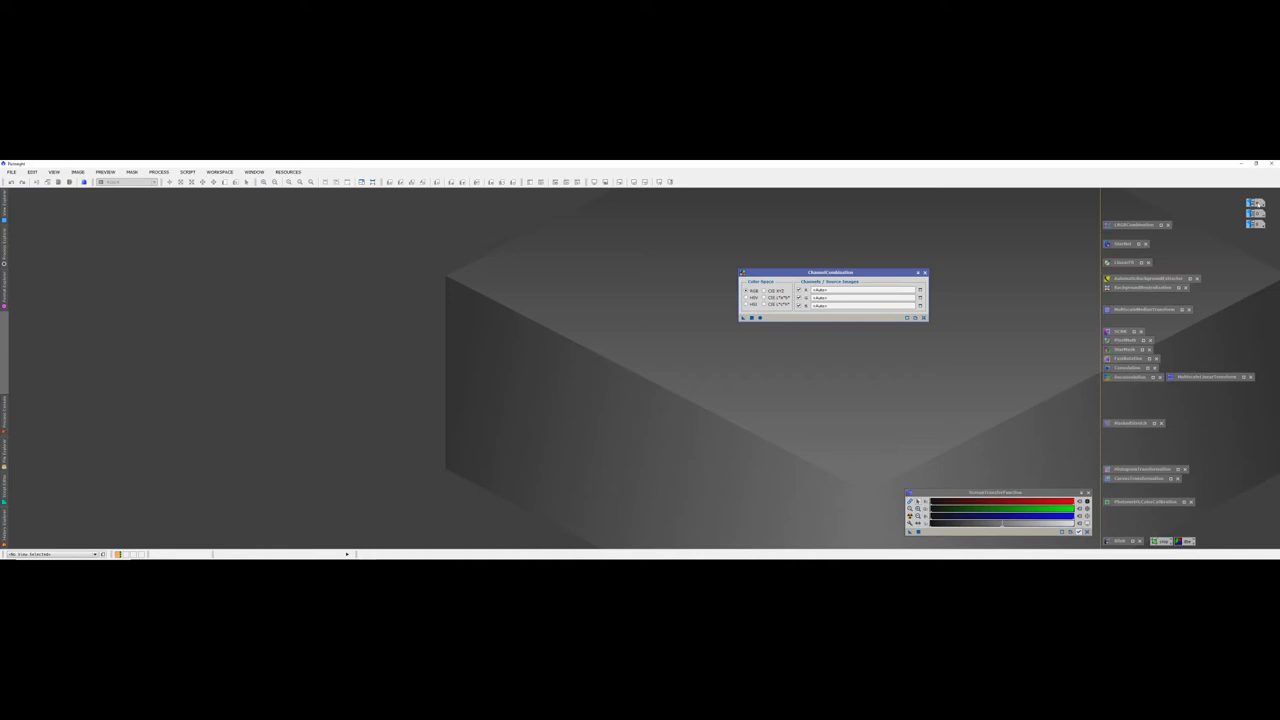
{"action": "left_click_drag", "start_coordinate": [1256, 202], "coordinate": [873, 300]}
{"action": "left_click_drag", "start_coordinate": [1260, 225], "coordinate": [838, 293]}
{"action": "left_click_drag", "start_coordinate": [1257, 203], "coordinate": [846, 307]}
{"action": "left_click", "coordinate": [760, 318]}
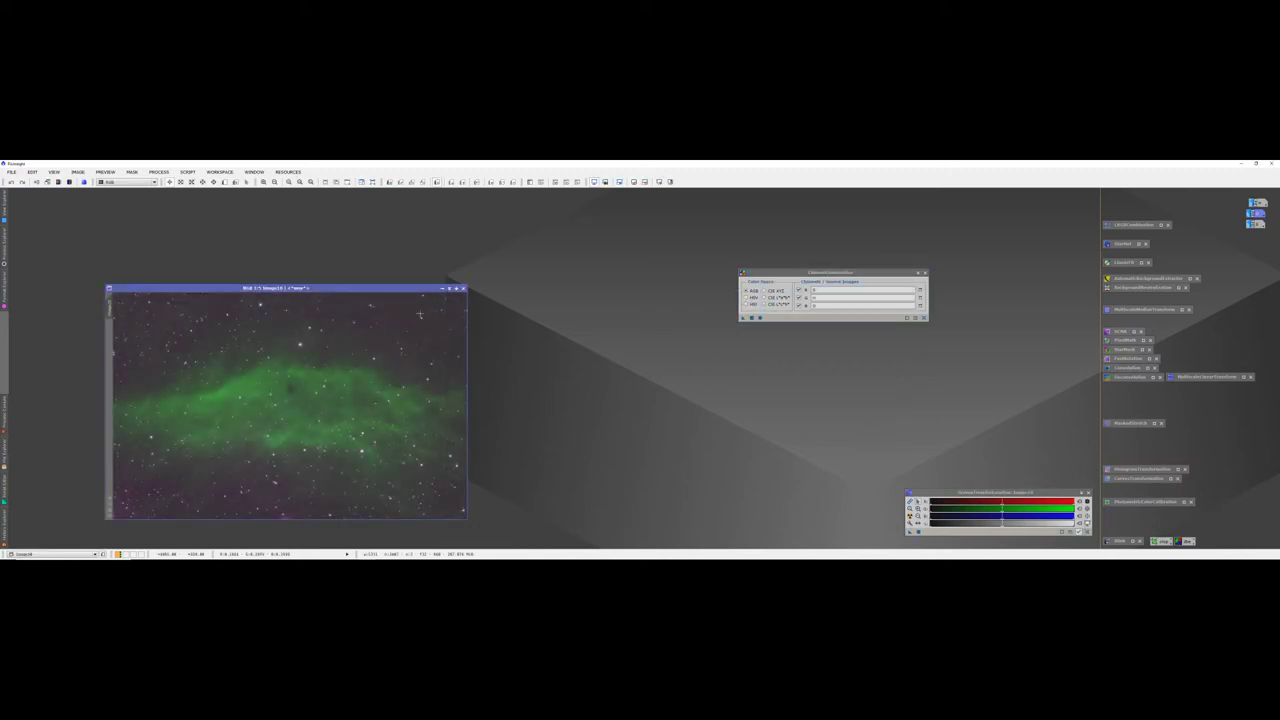
Step: Move the combined RGB image window aside, enlarge it to show the whole picture, and minimize ChannelCombination
{"action": "left_click_drag", "start_coordinate": [332, 289], "coordinate": [248, 203]}
{"action": "left_click_drag", "start_coordinate": [384, 434], "coordinate": [457, 516]}
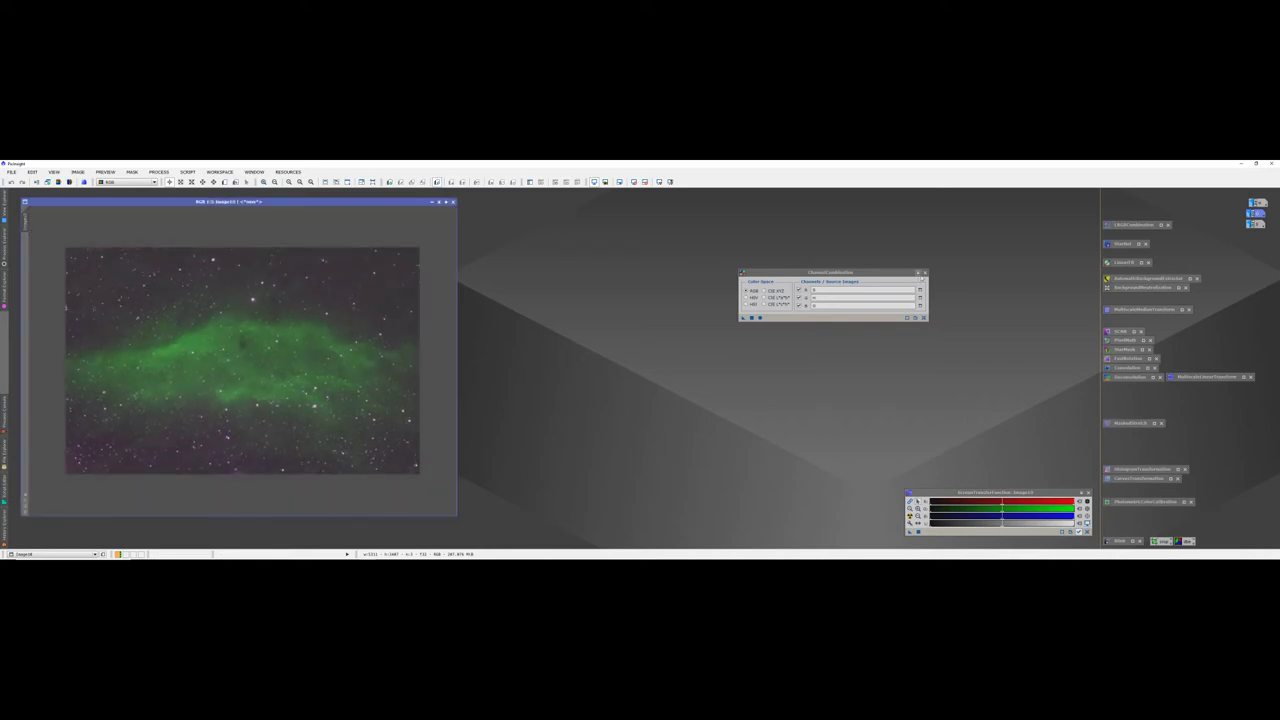
{"action": "left_click", "coordinate": [917, 272]}
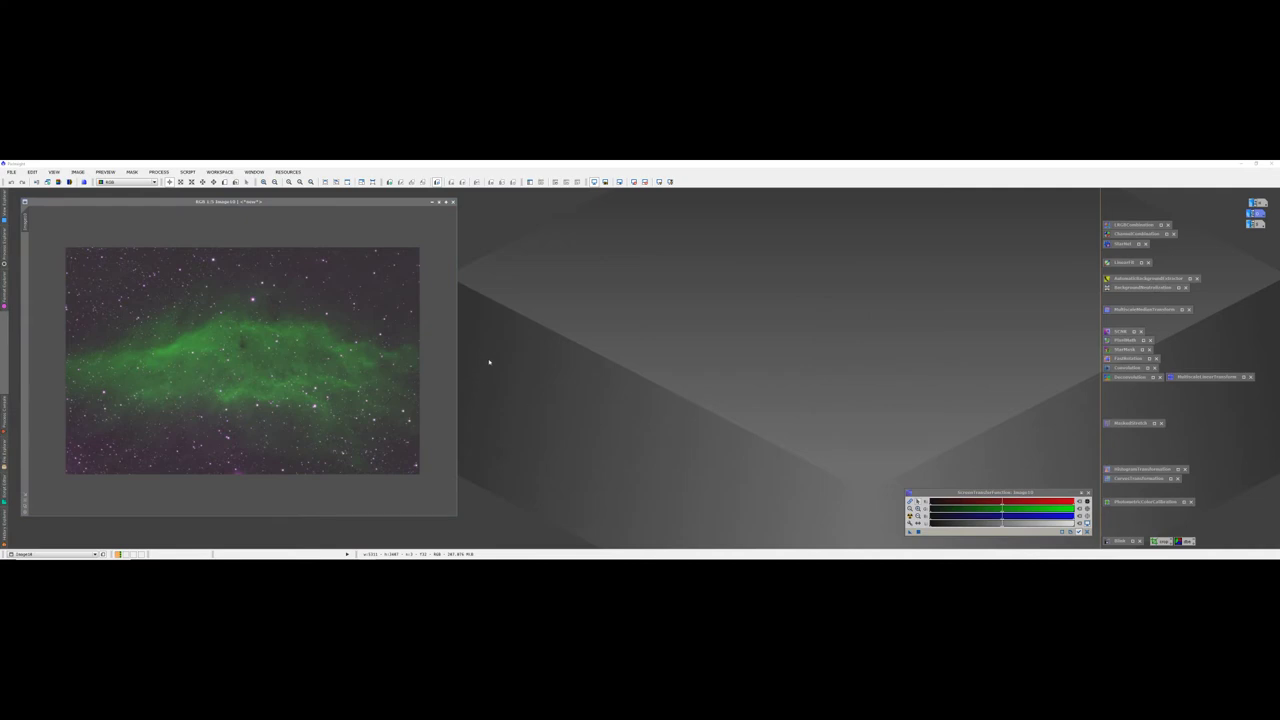
Step: Remove the magenta cast from the RGB image by inverting it, applying SCNR to green, and inverting it back
{"action": "left_click", "coordinate": [78, 172]}
{"action": "left_click", "coordinate": [90, 271]}
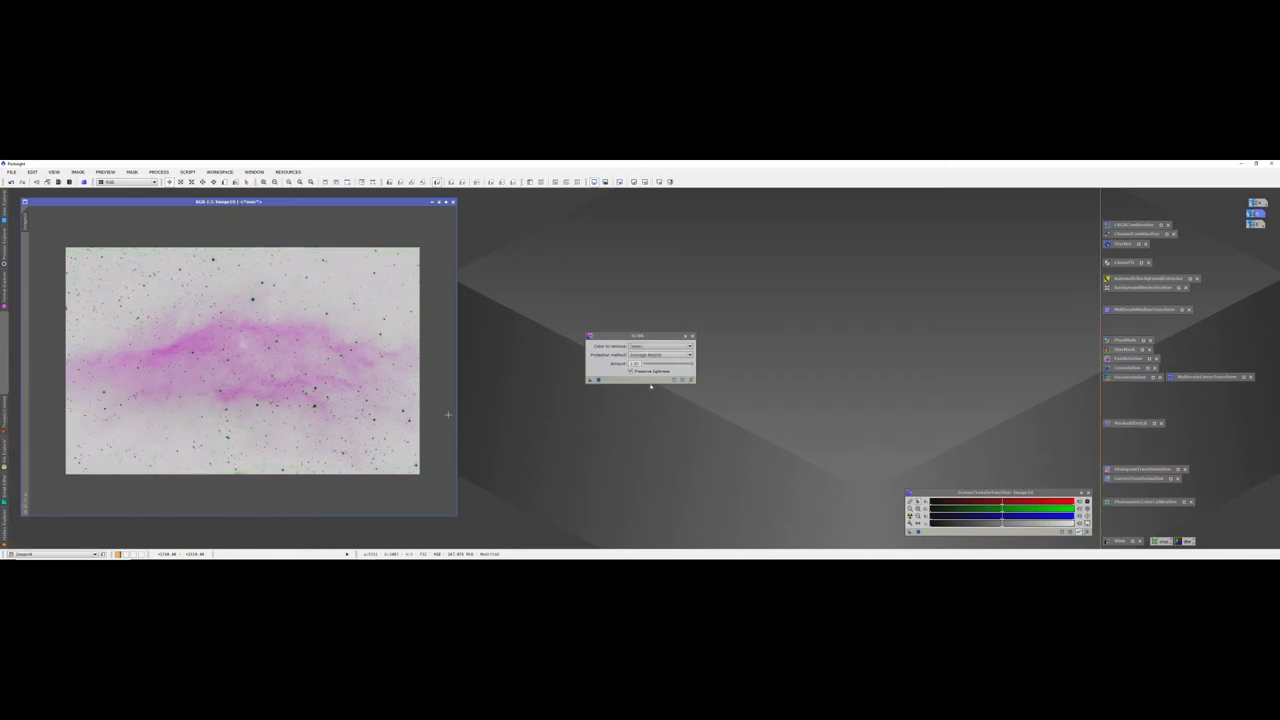
{"action": "left_click", "coordinate": [685, 336]}
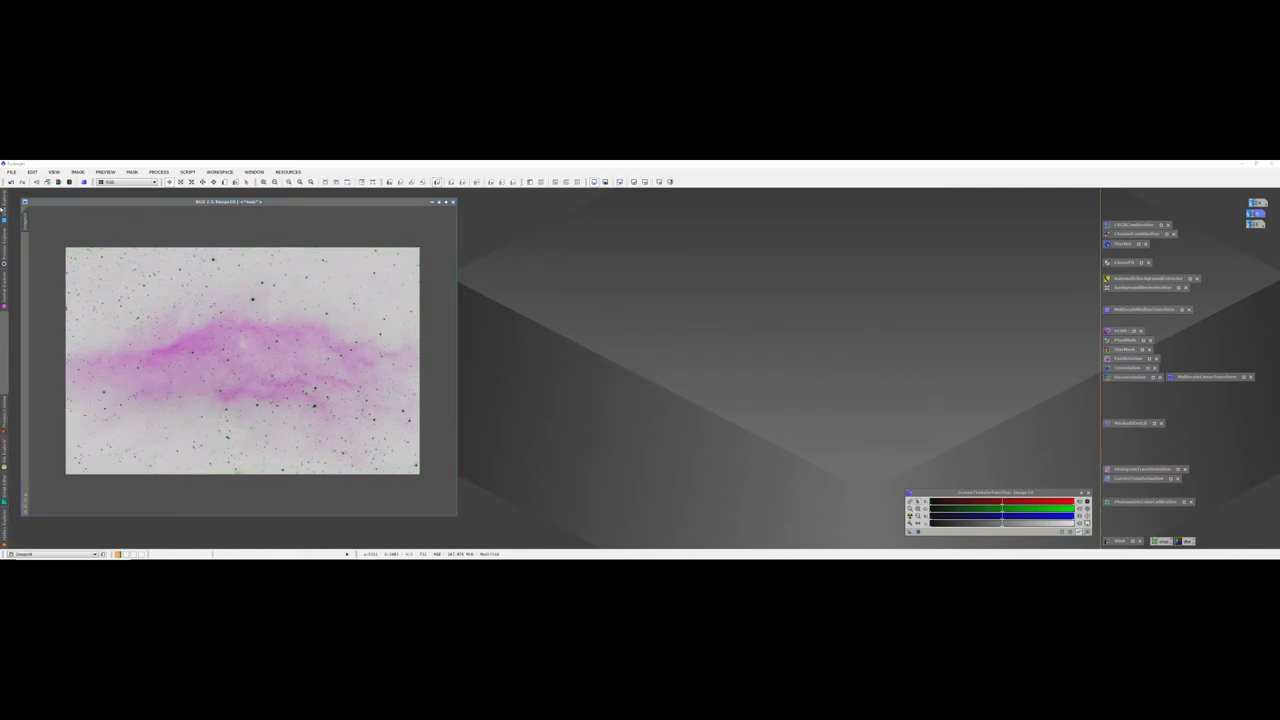
{"action": "left_click", "coordinate": [77, 172]}
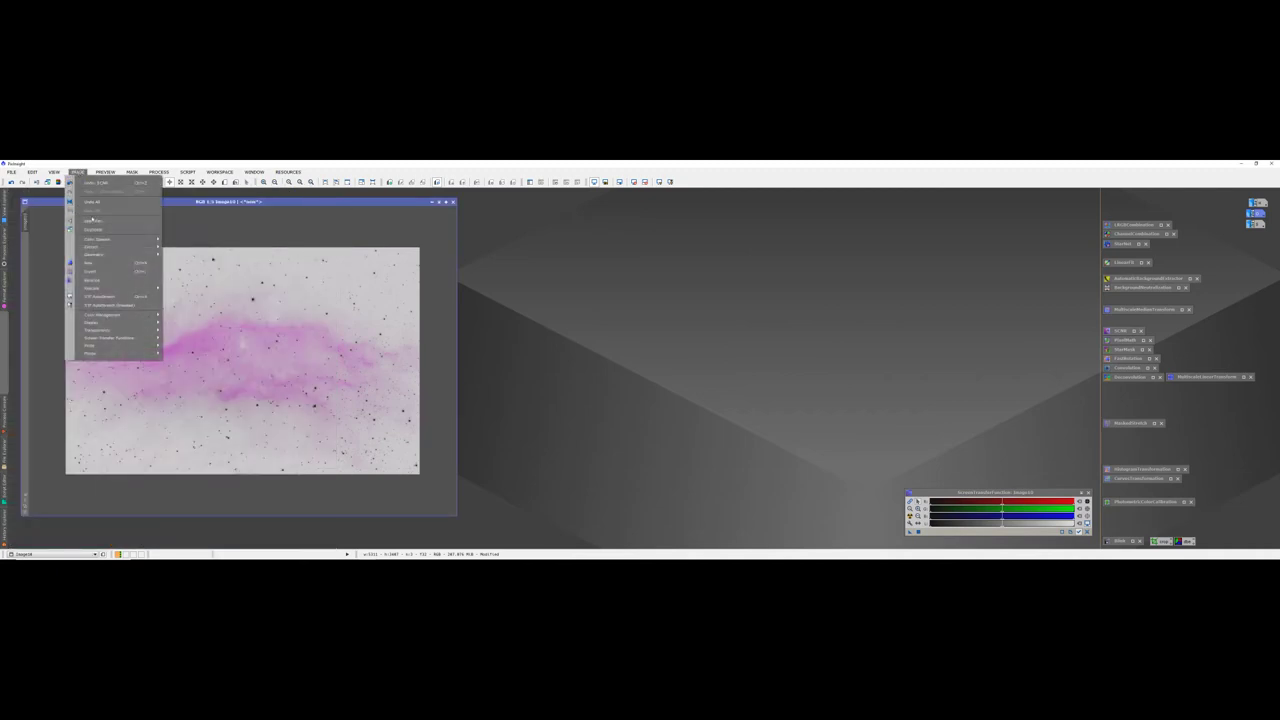
{"action": "left_click", "coordinate": [90, 271]}
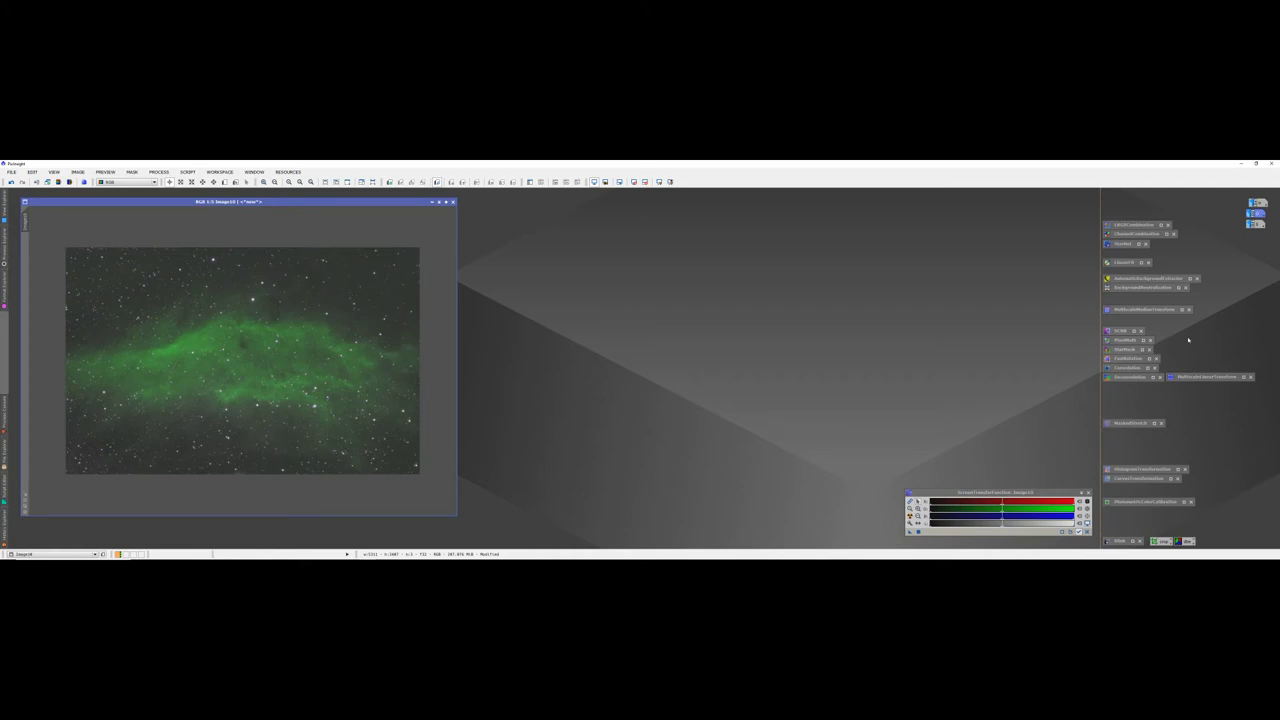
Step: Apply BackgroundNeutralization to the RGB image with the target image as reference, and minimize the process
{"action": "double_click", "coordinate": [1132, 289]}
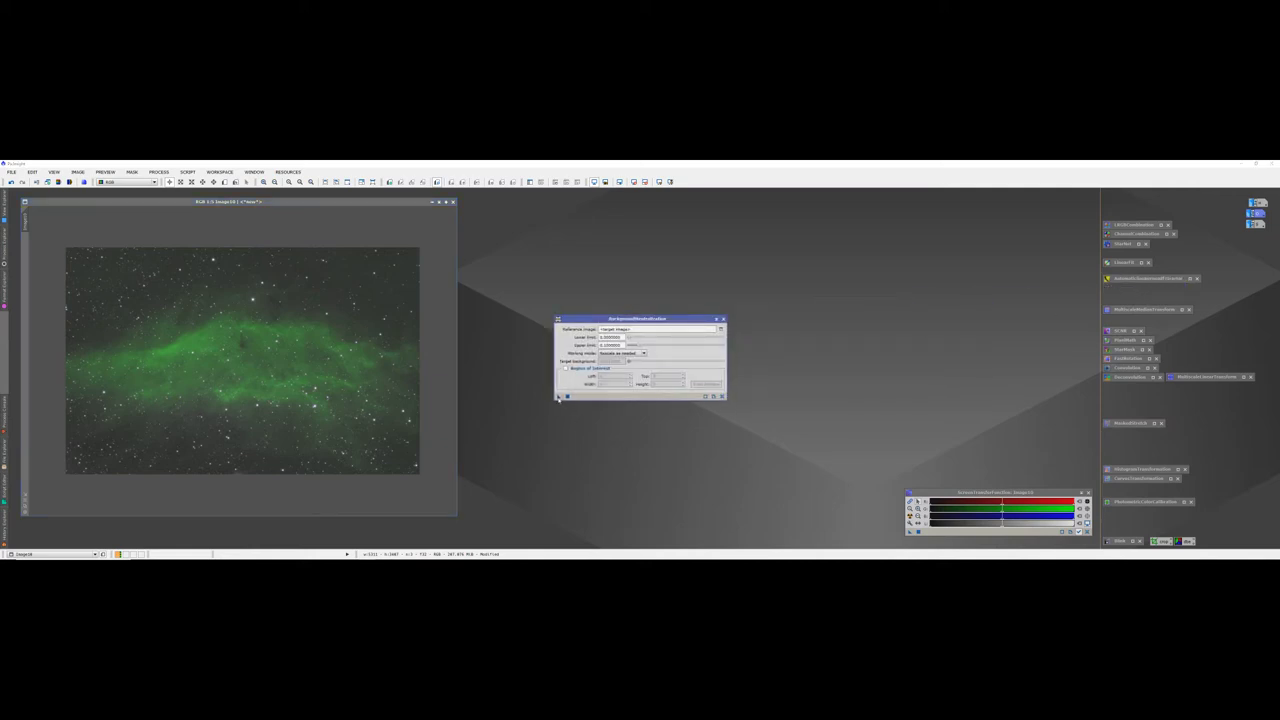
{"action": "left_click_drag", "start_coordinate": [557, 397], "coordinate": [273, 333]}
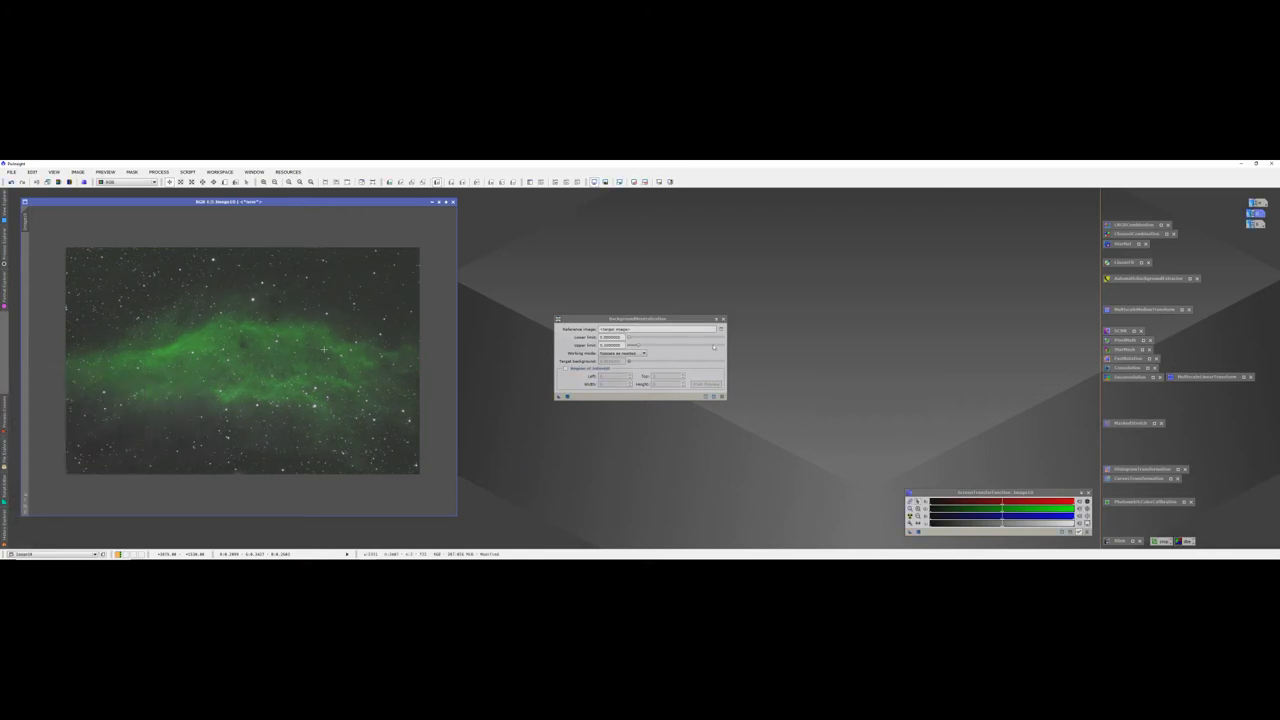
{"action": "left_click", "coordinate": [720, 318]}
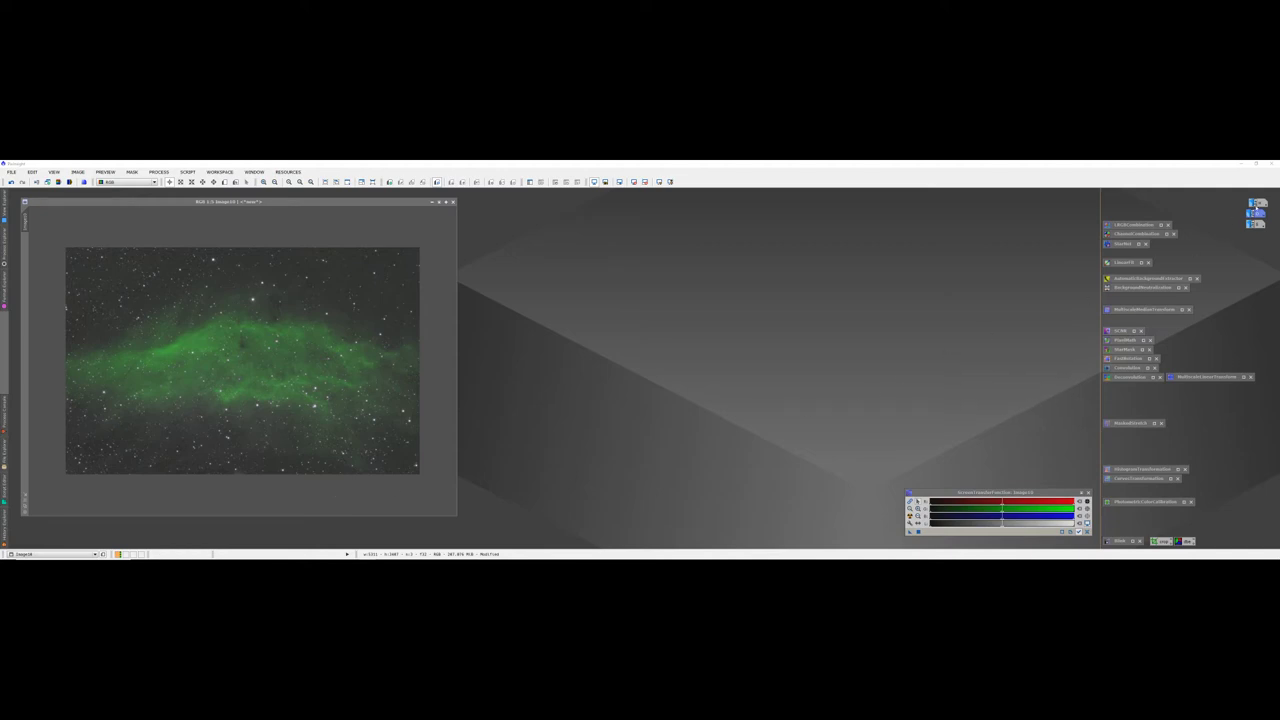
Step: Restore the minimized Ha stack and place its window beside the RGB image
{"action": "left_click", "coordinate": [1257, 203]}
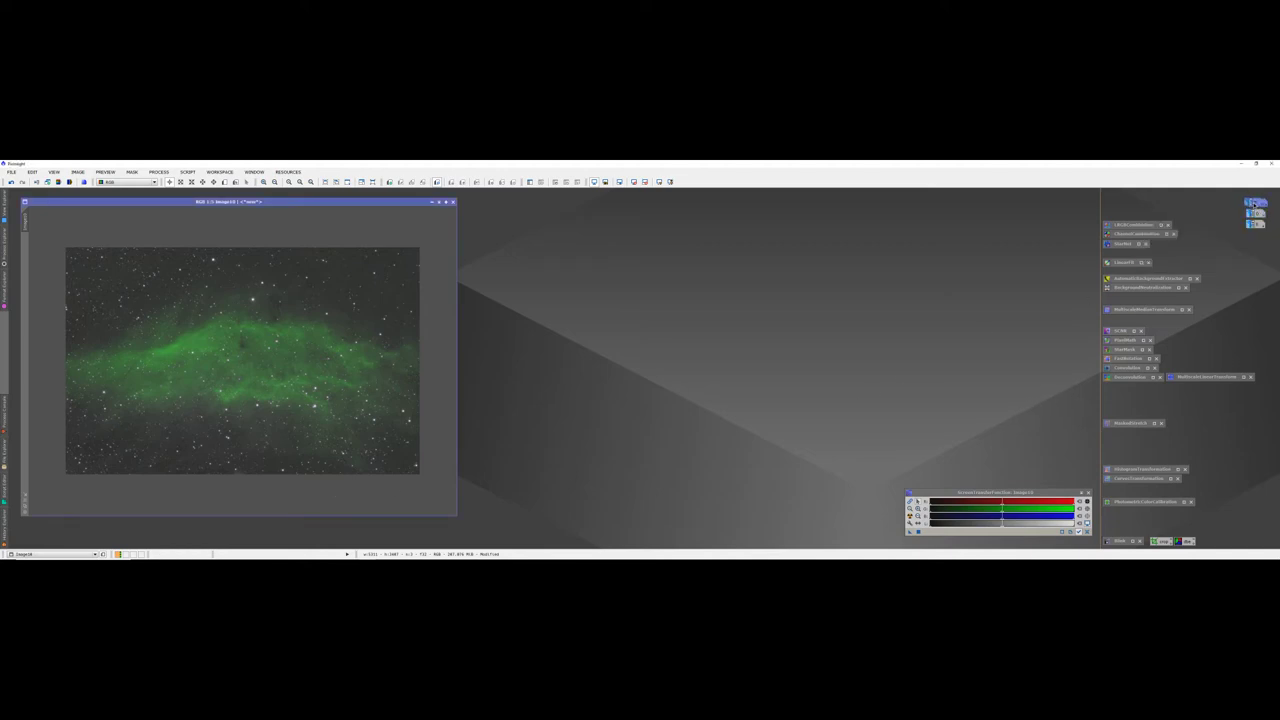
{"action": "mouse_move", "coordinate": [1257, 203]}
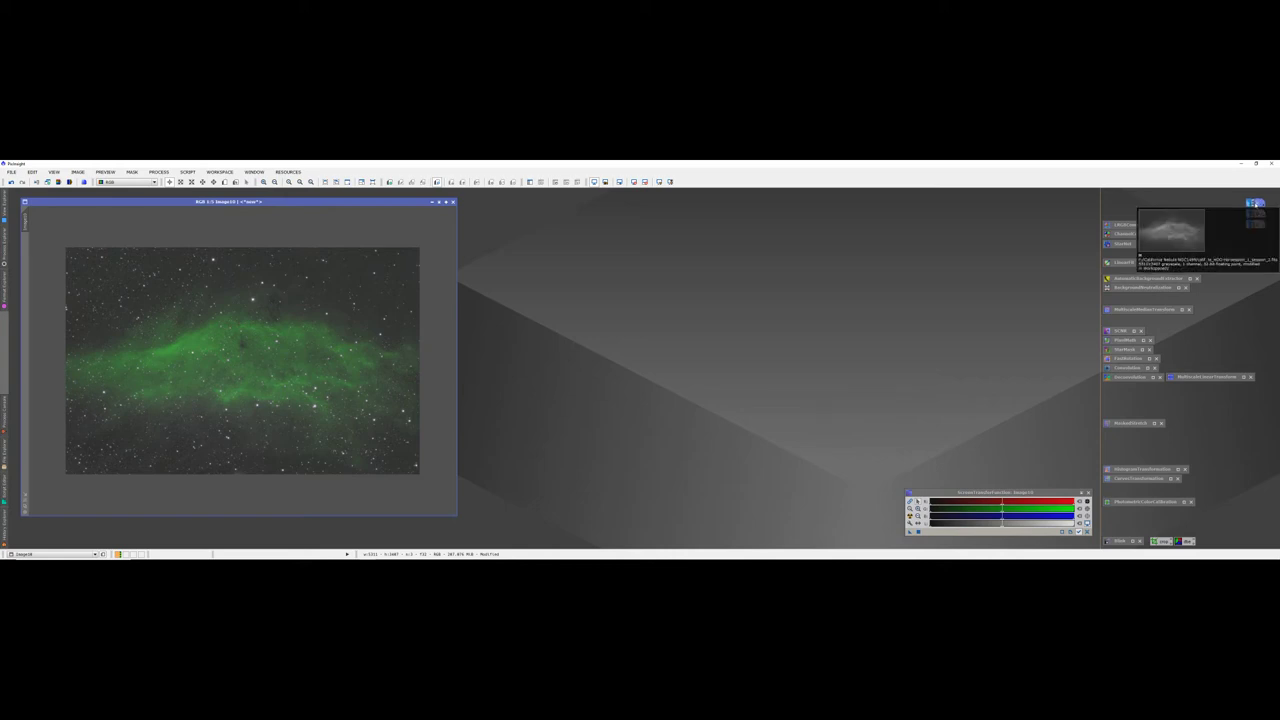
{"action": "double_click", "coordinate": [1257, 203]}
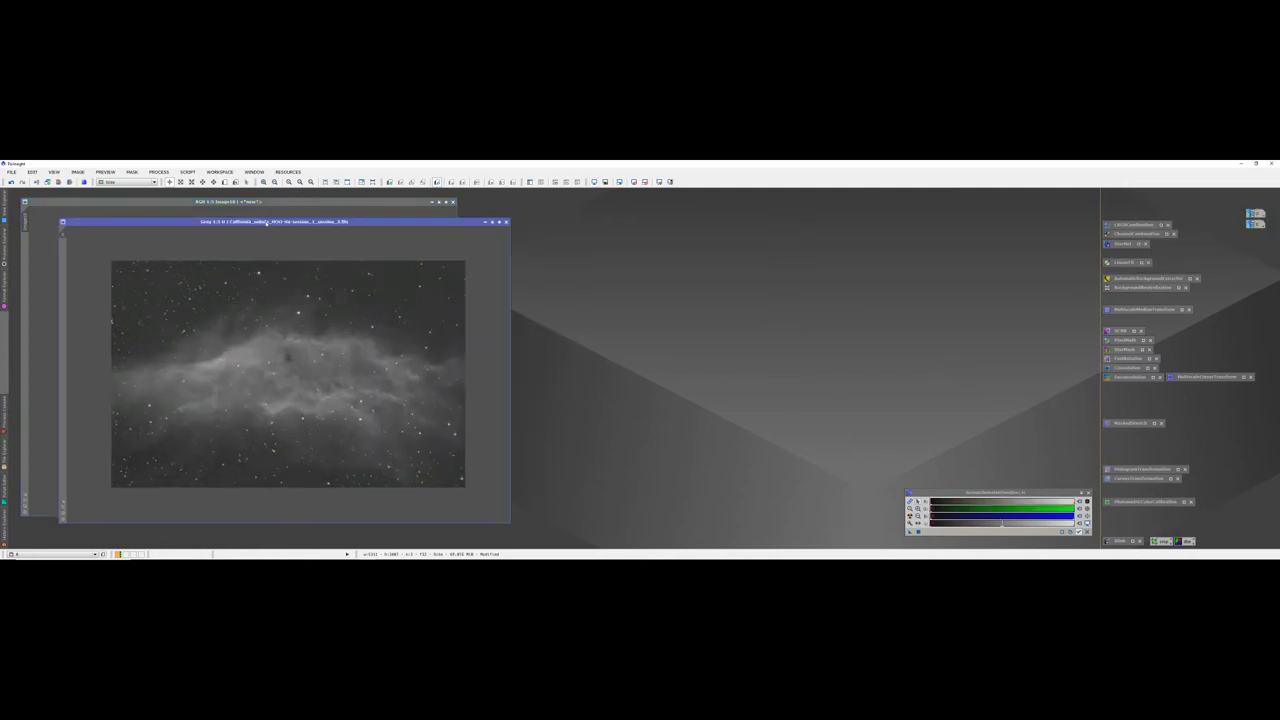
{"action": "left_click_drag", "start_coordinate": [266, 222], "coordinate": [686, 214]}
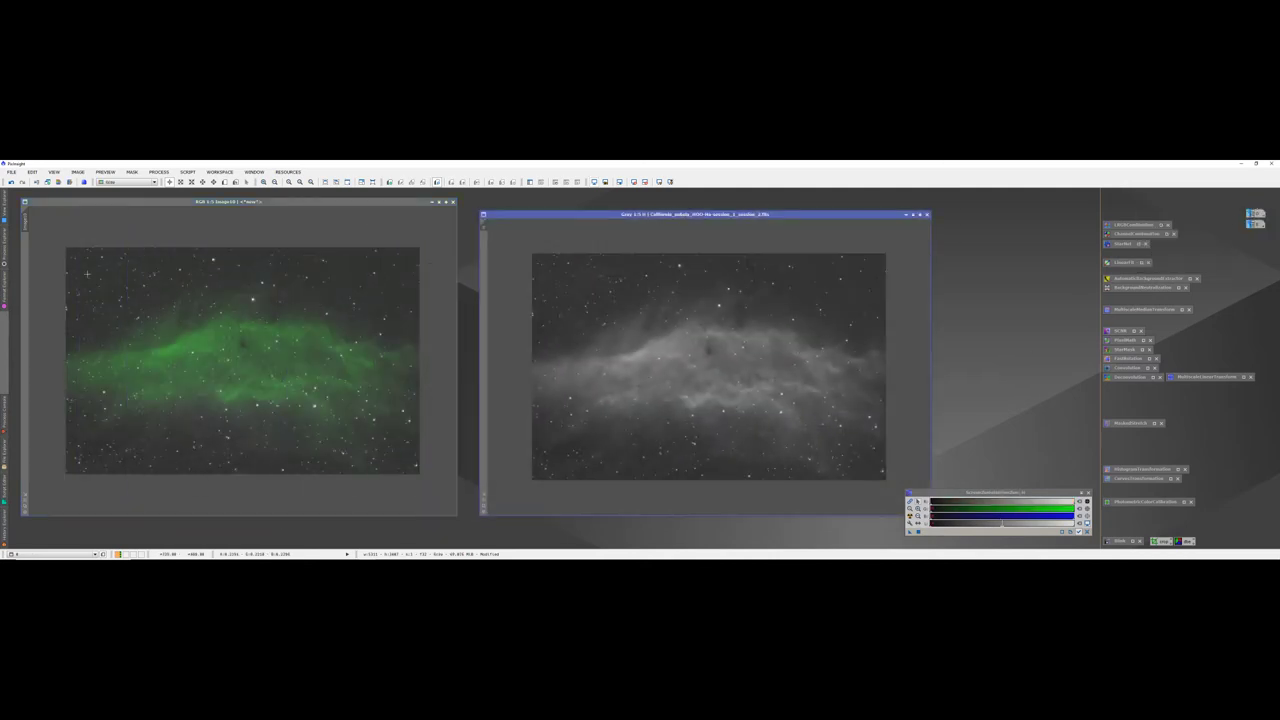
Step: Rename the RGB image's identifier as stars
{"action": "right_click", "coordinate": [27, 222]}
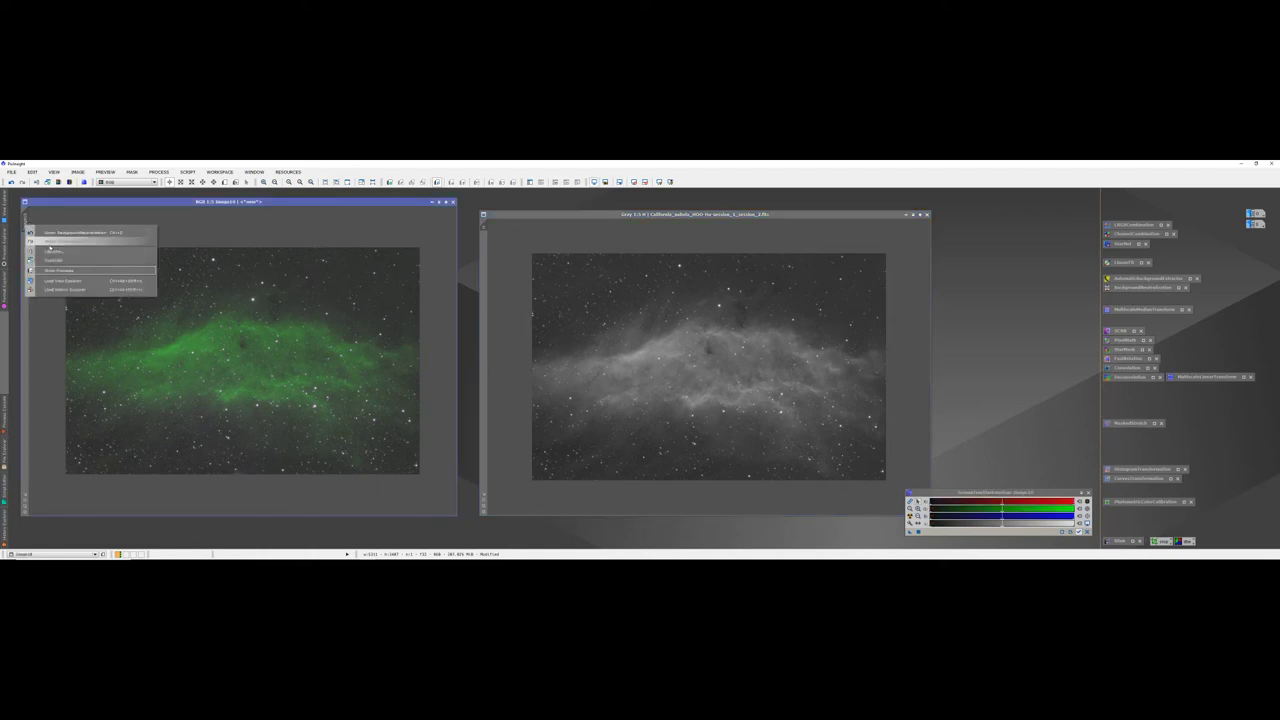
{"action": "left_click", "coordinate": [53, 251]}
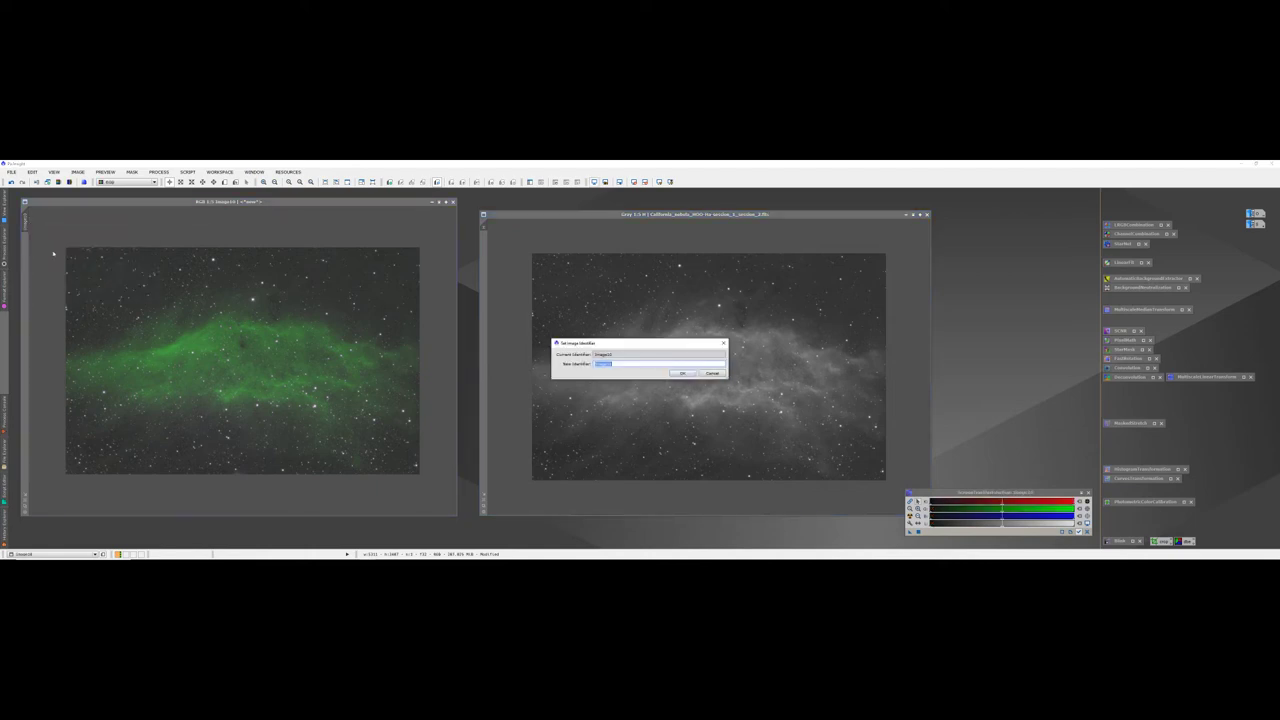
{"action": "type", "text": "c"}
{"action": "key", "text": "Return"}
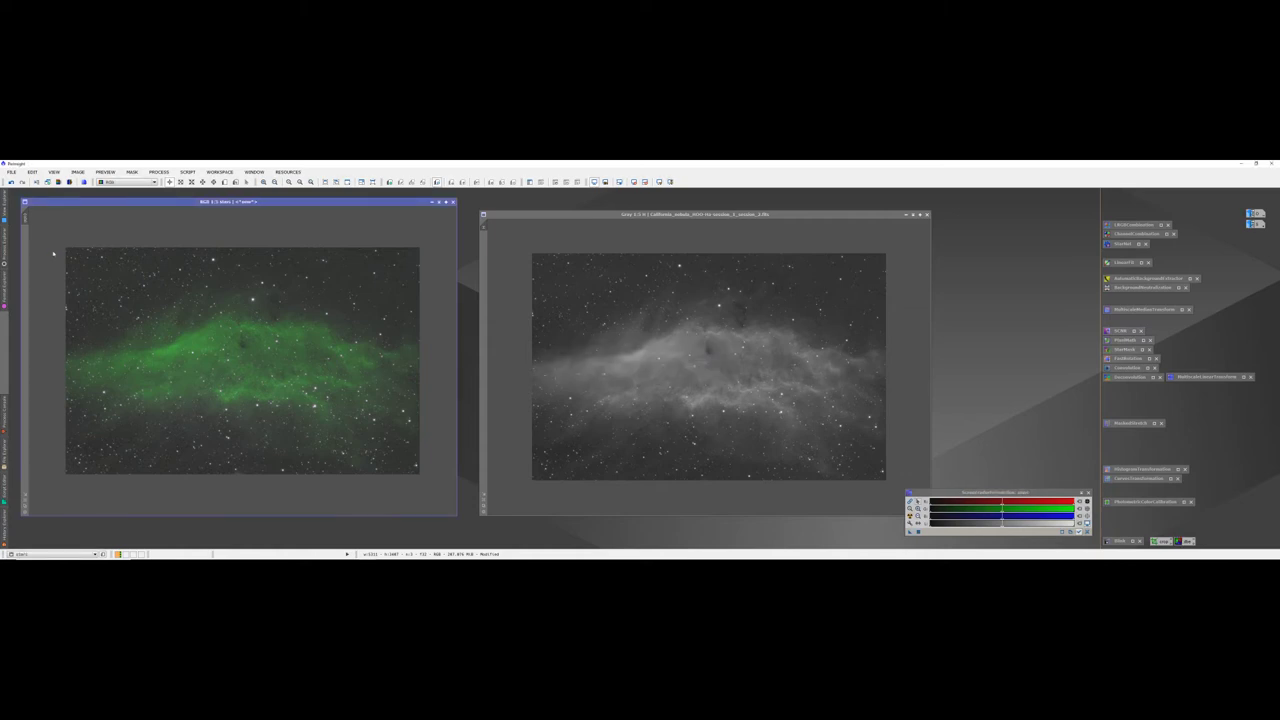
Step: Save the RGB image as a TIFF file named stars in the california nebula folder, accepting the offered TIFF options
{"action": "left_click", "coordinate": [11, 172]}
{"action": "left_click", "coordinate": [30, 237]}
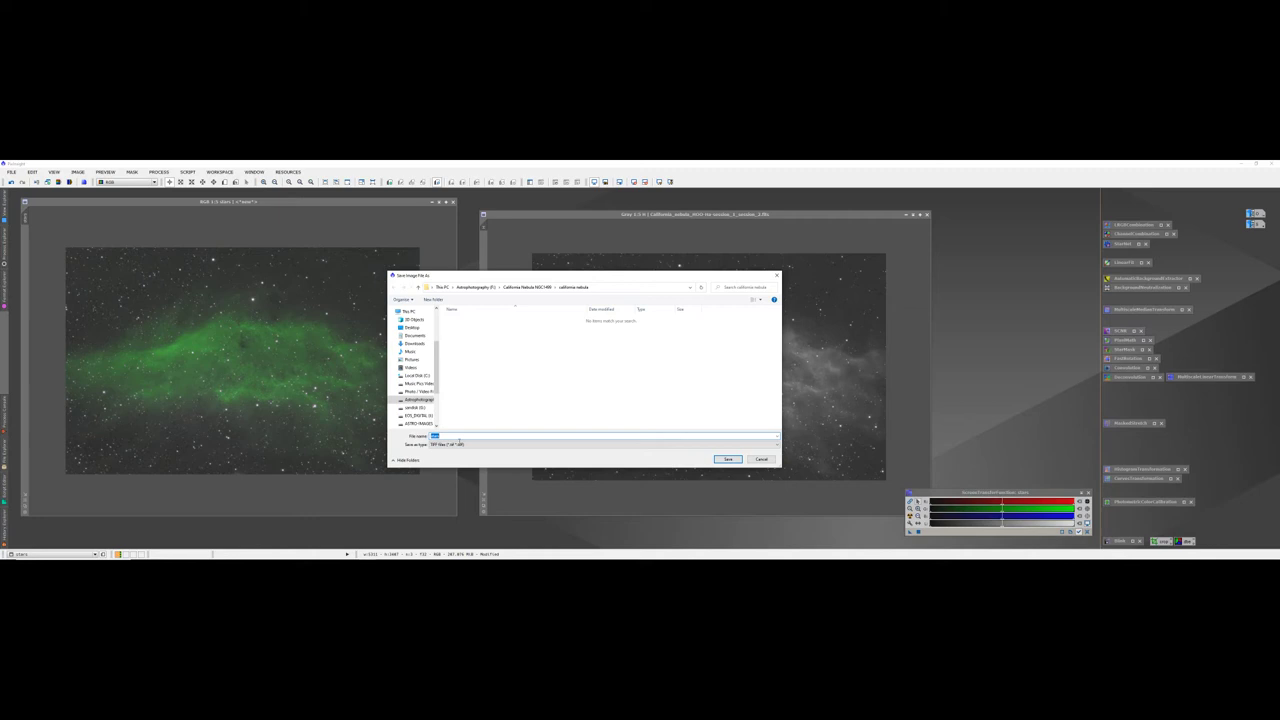
{"action": "left_click", "coordinate": [724, 460]}
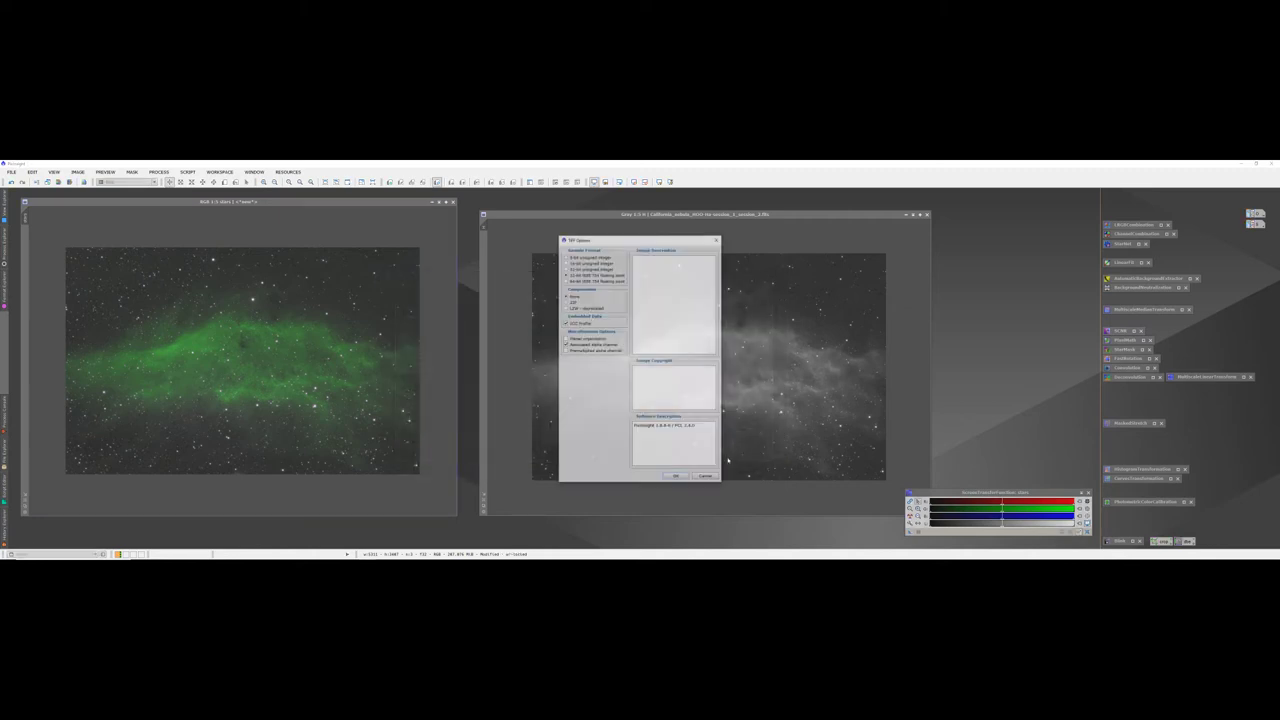
{"action": "left_click", "coordinate": [676, 477]}
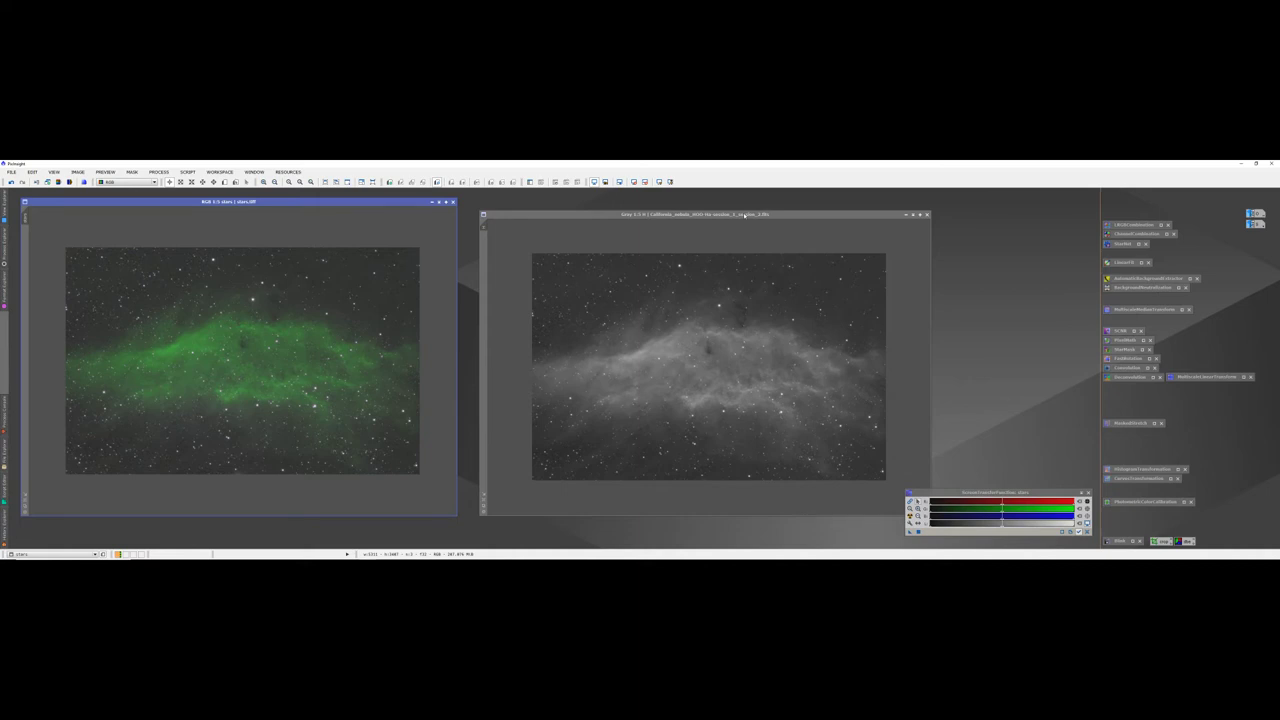
Step: Remove the stars from both the RGB image and the Ha image with StarNet, and put the process away
{"action": "left_click_drag", "start_coordinate": [745, 214], "coordinate": [749, 205]}
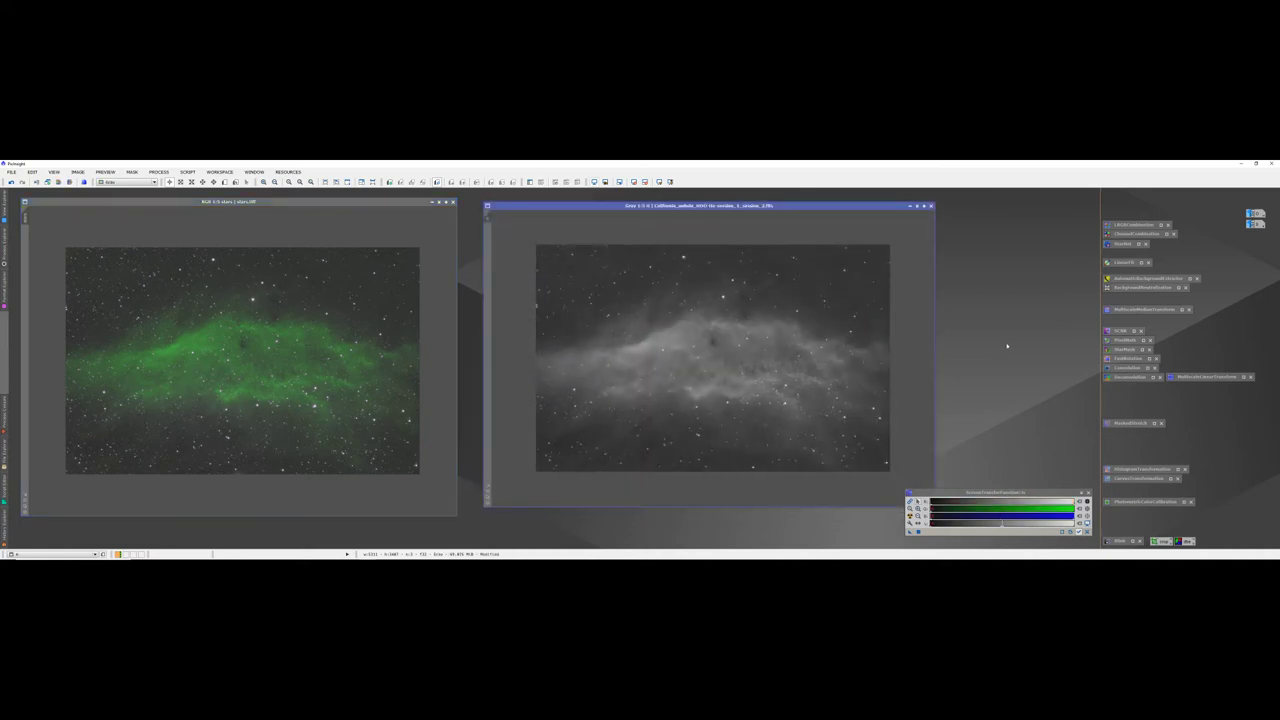
{"action": "double_click", "coordinate": [1123, 244]}
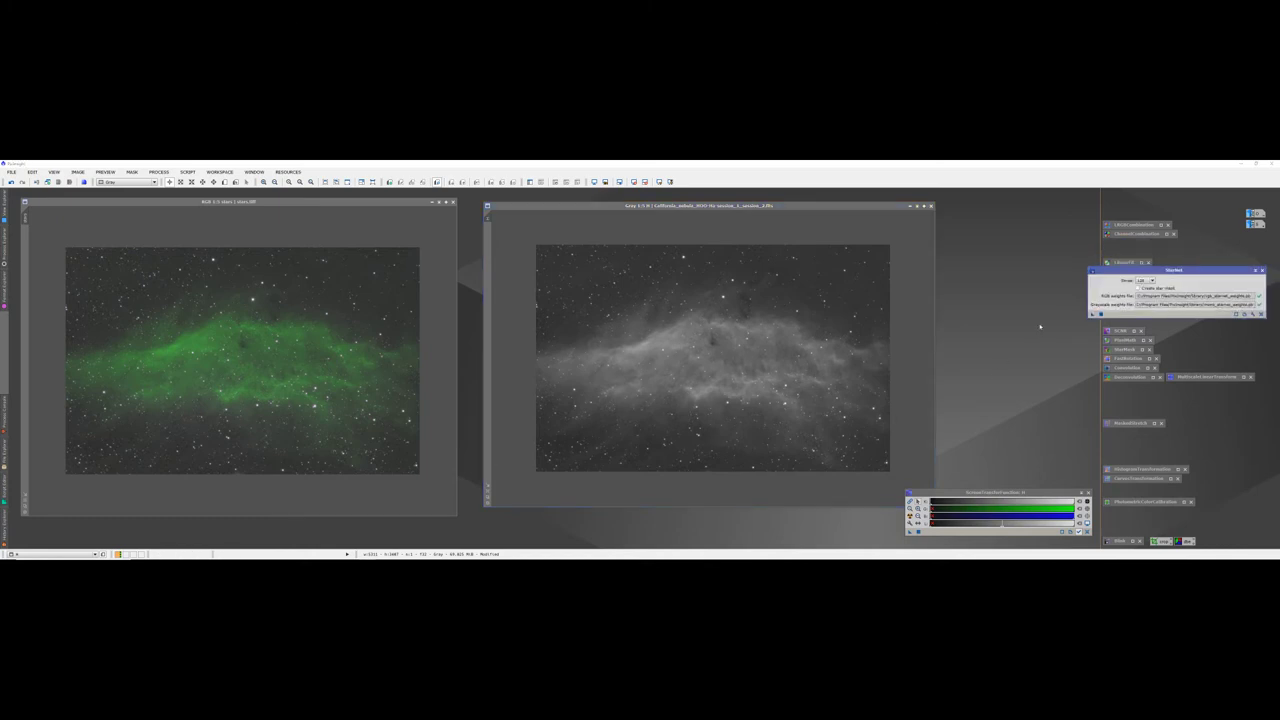
{"action": "left_click", "coordinate": [228, 346]}
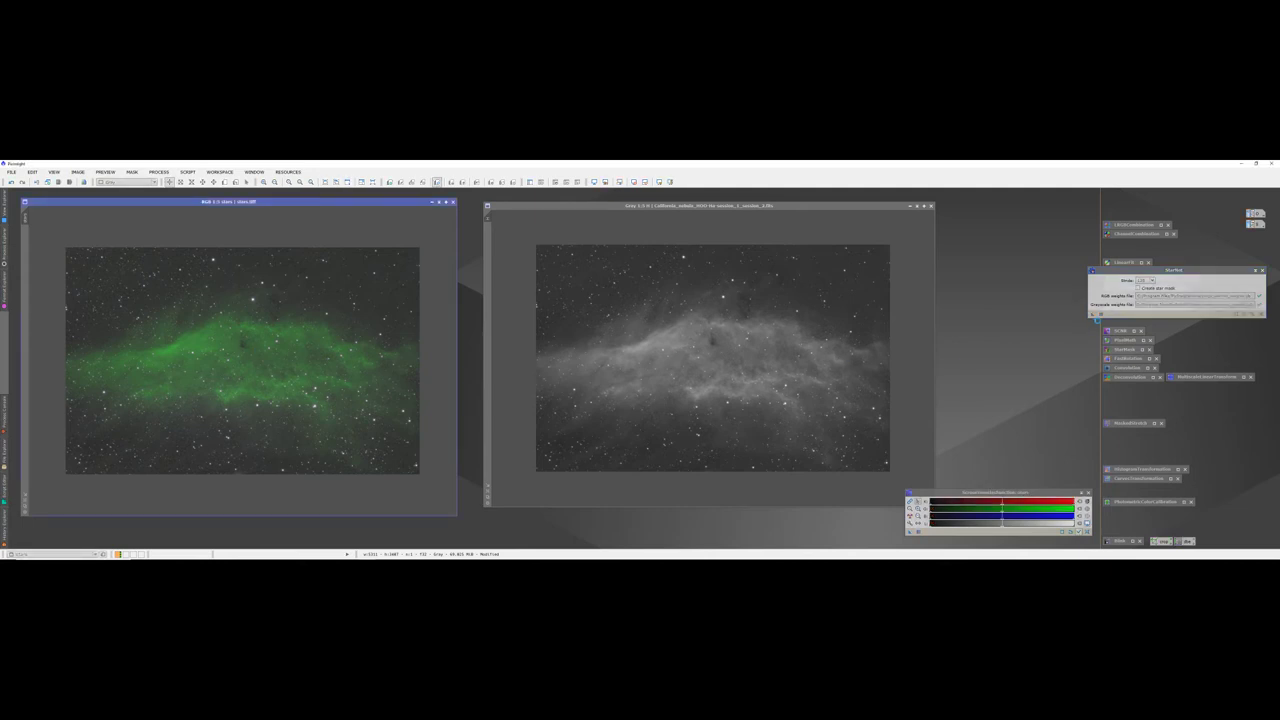
{"action": "left_click", "coordinate": [1093, 314]}
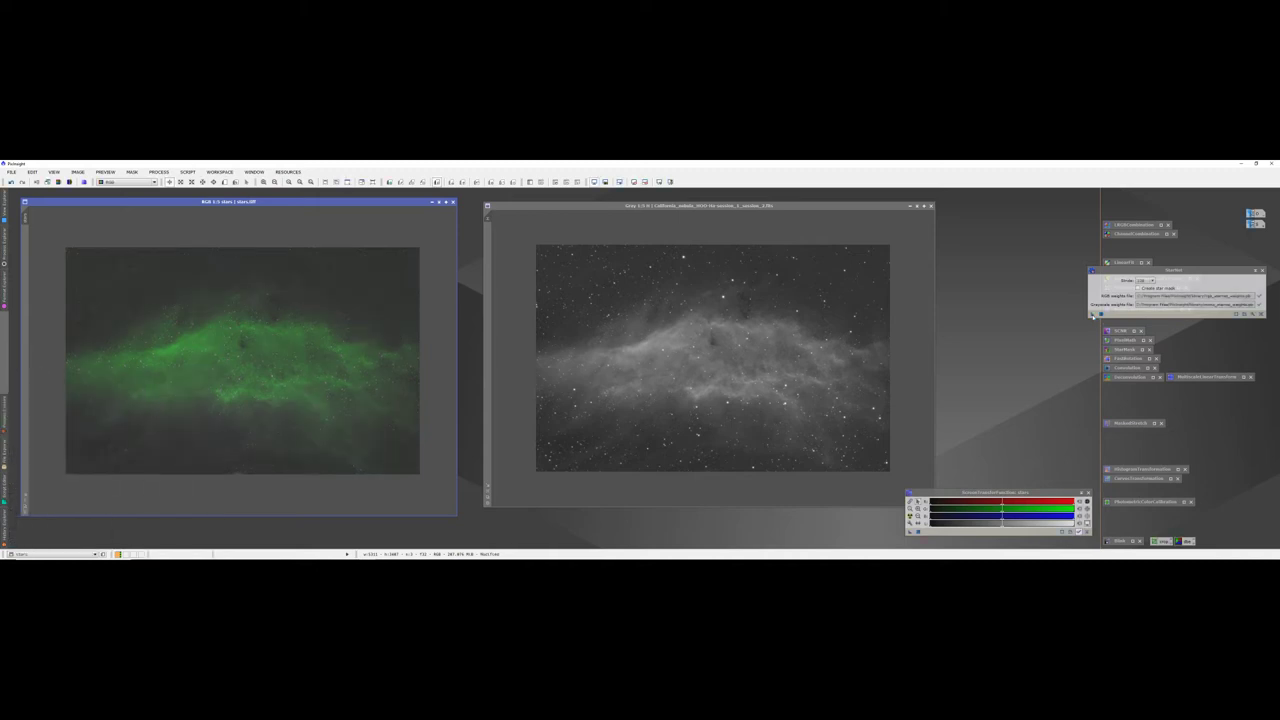
{"action": "left_click_drag", "start_coordinate": [1091, 313], "coordinate": [682, 367]}
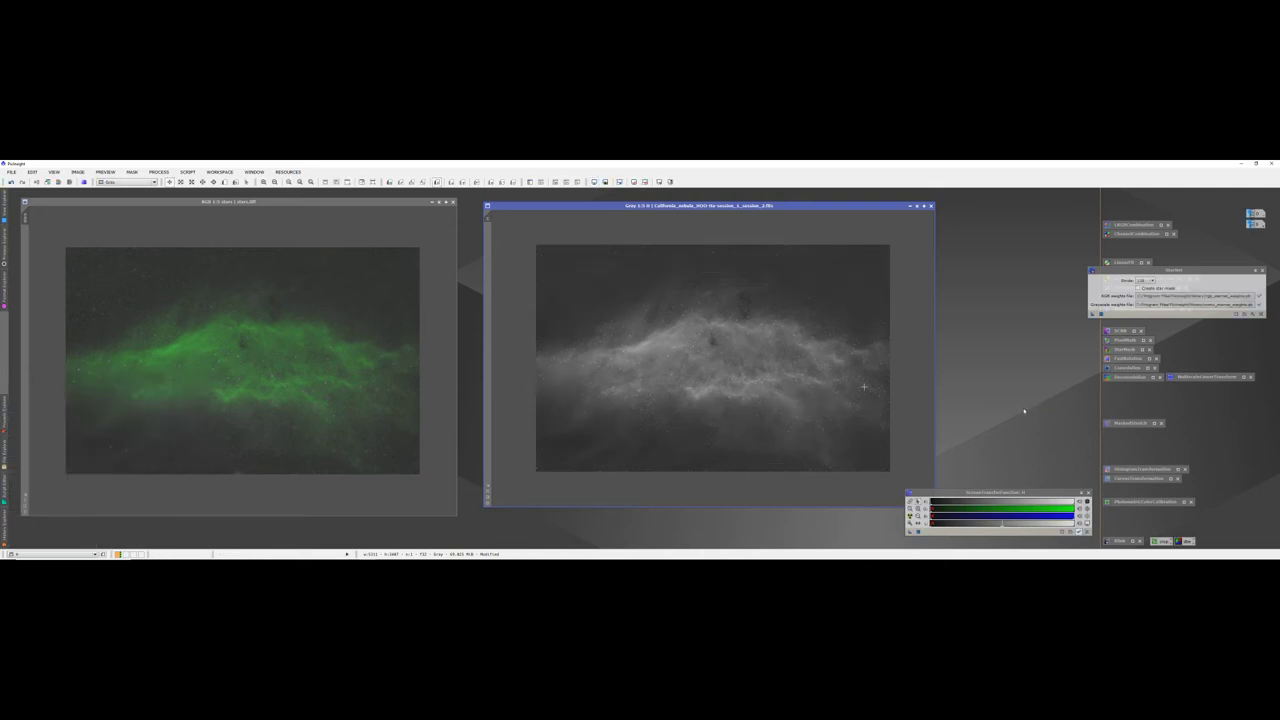
{"action": "left_click", "coordinate": [1261, 270]}
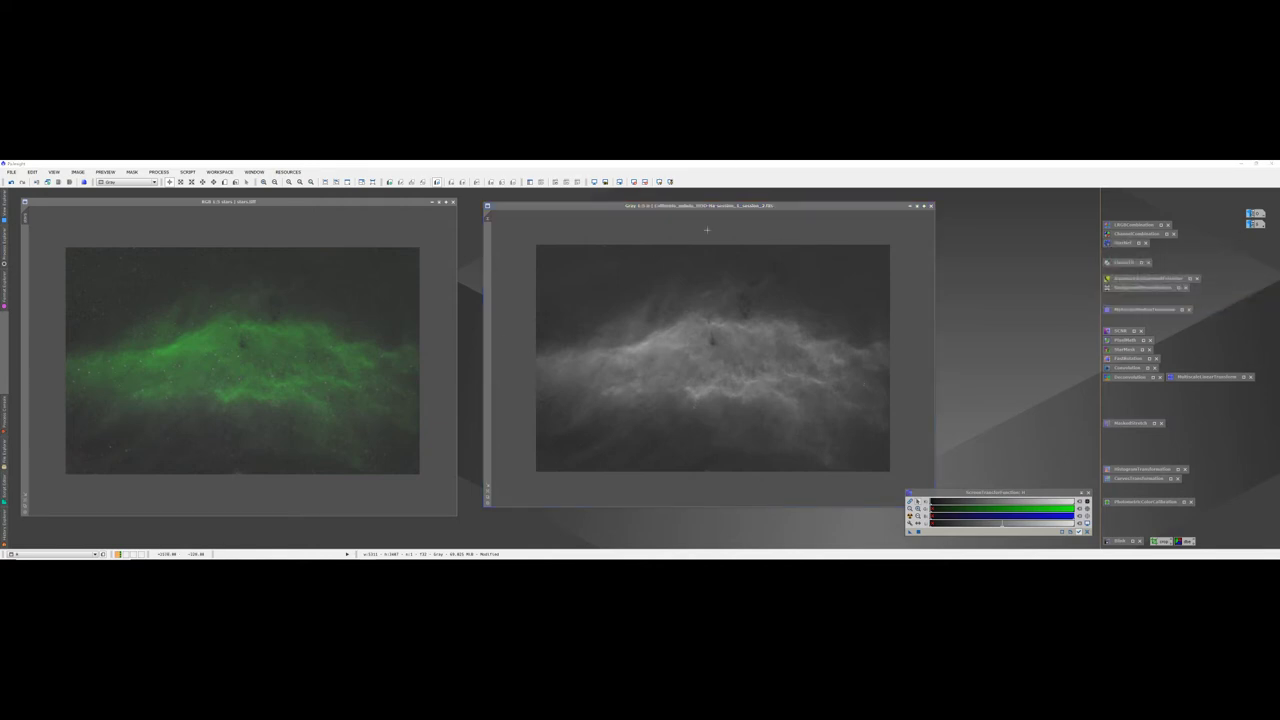
Step: Rename the star-removed RGB image's identifier as starless_colour
{"action": "left_click", "coordinate": [3, 210]}
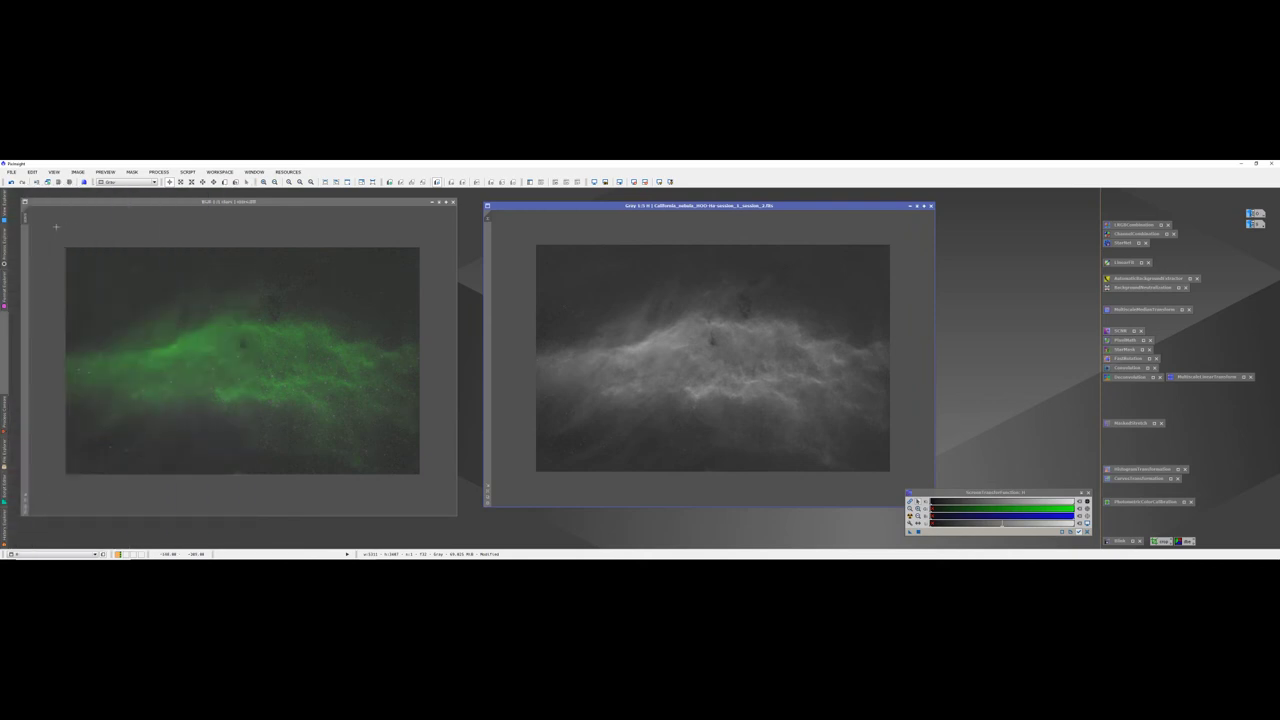
{"action": "left_click", "coordinate": [26, 219]}
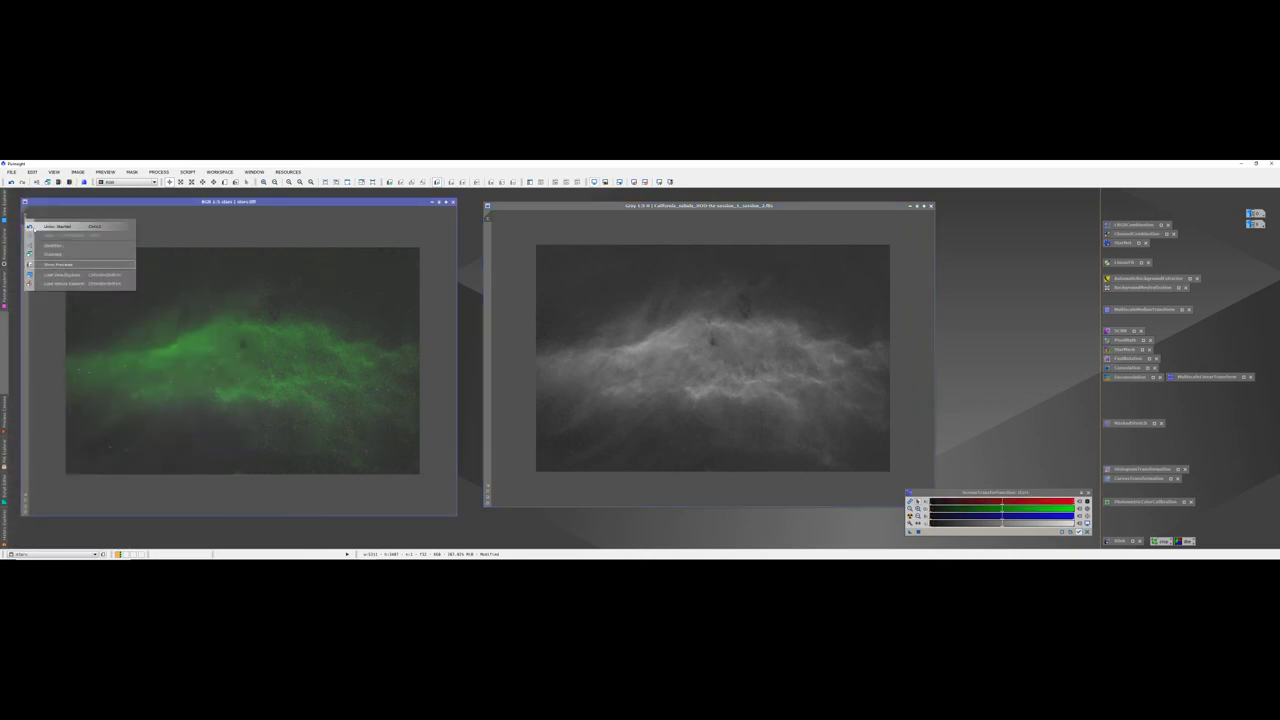
{"action": "left_click", "coordinate": [52, 246]}
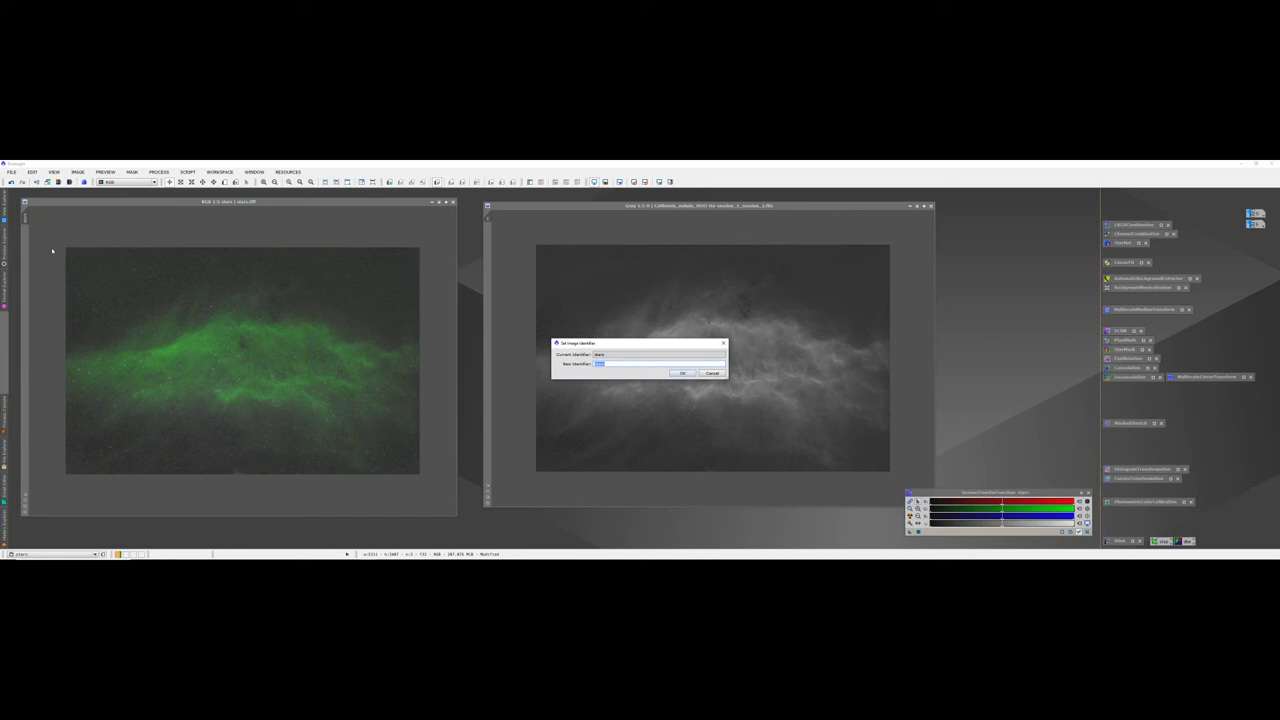
{"action": "type", "text": "ss colour"}
{"action": "key", "text": "Return"}
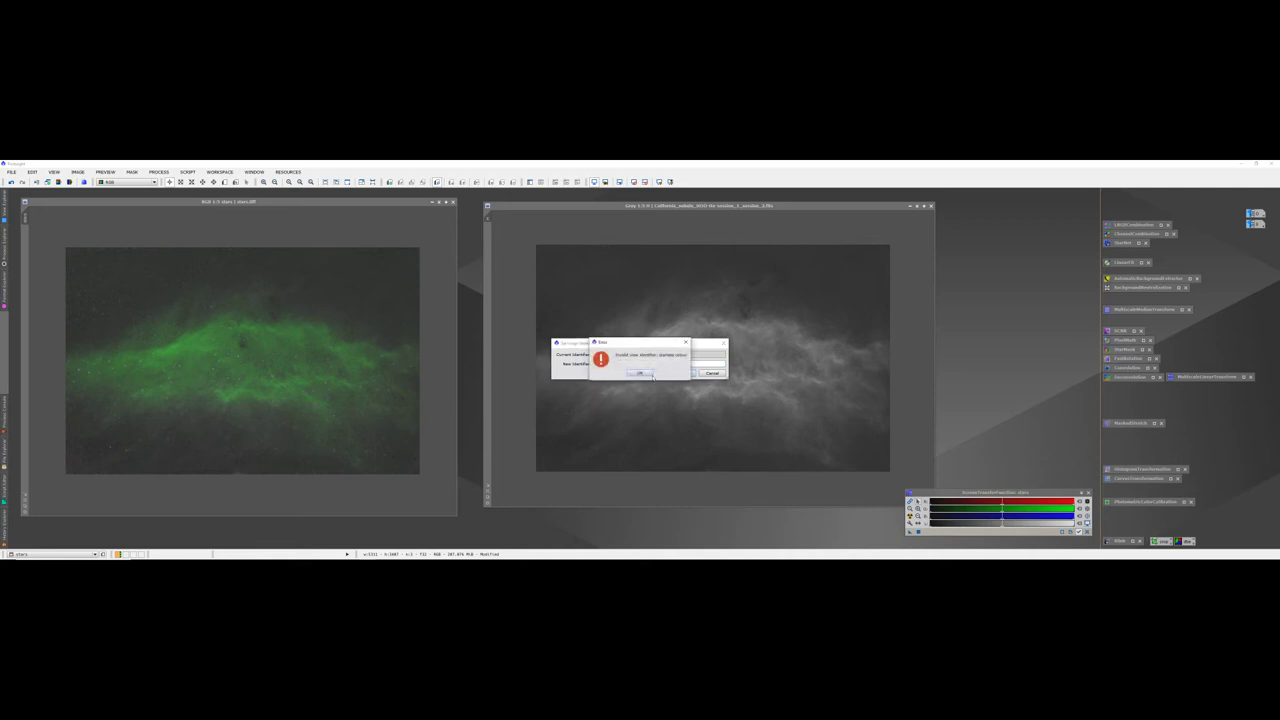
{"action": "left_click", "coordinate": [649, 375]}
{"action": "left_click", "coordinate": [612, 365]}
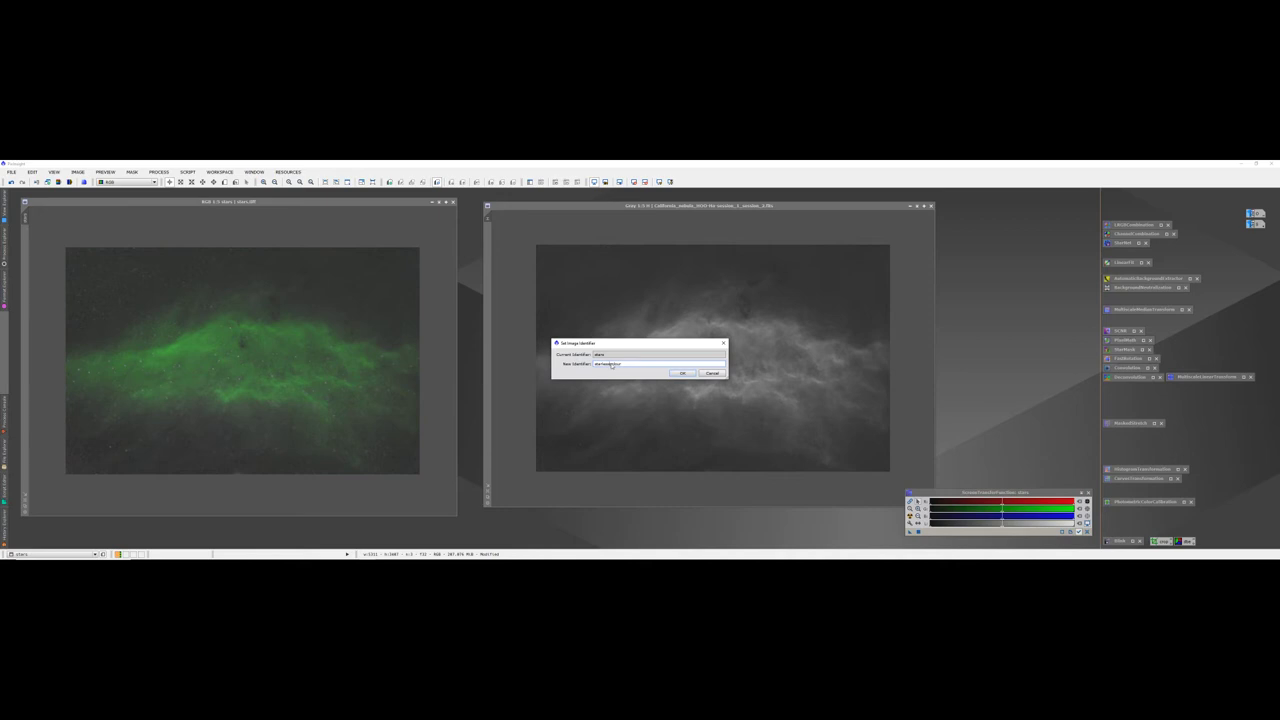
{"action": "left_click", "coordinate": [682, 373]}
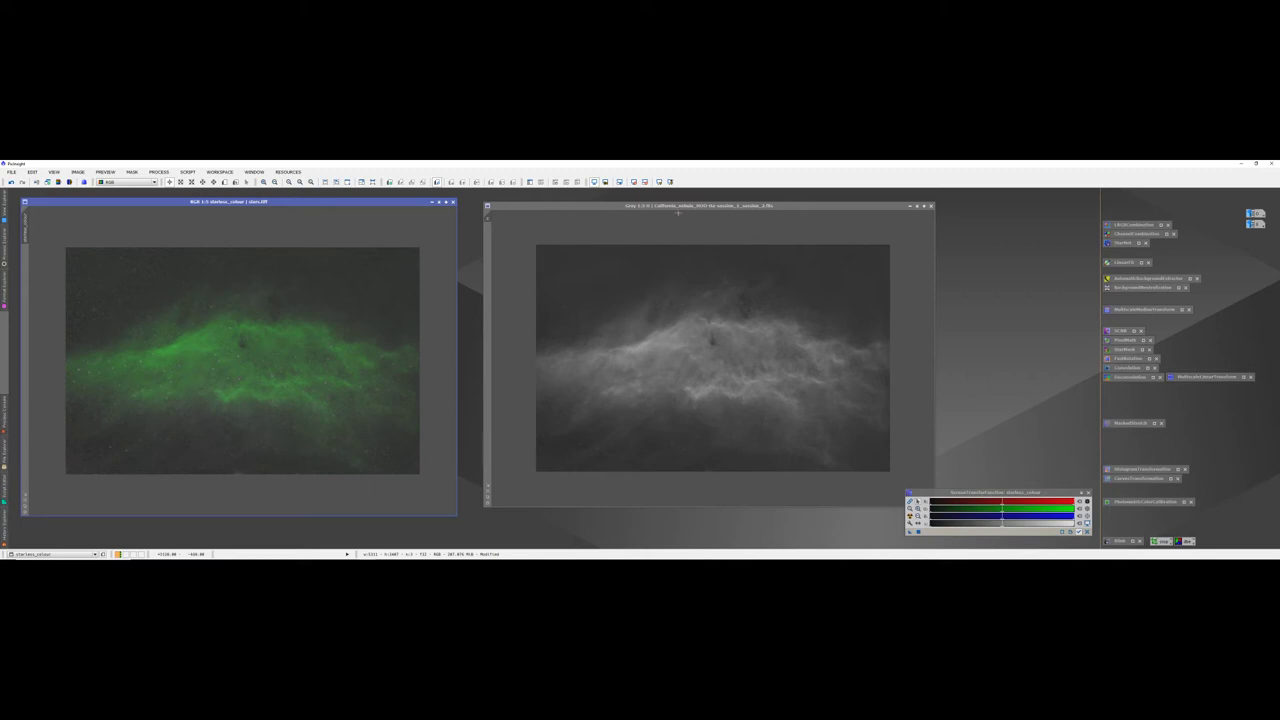
Step: Keep a minimized clone of the Ha image with stars by undoing StarNet, cloning the image, and redoing the star removal
{"action": "left_click_drag", "start_coordinate": [694, 207], "coordinate": [828, 203]}
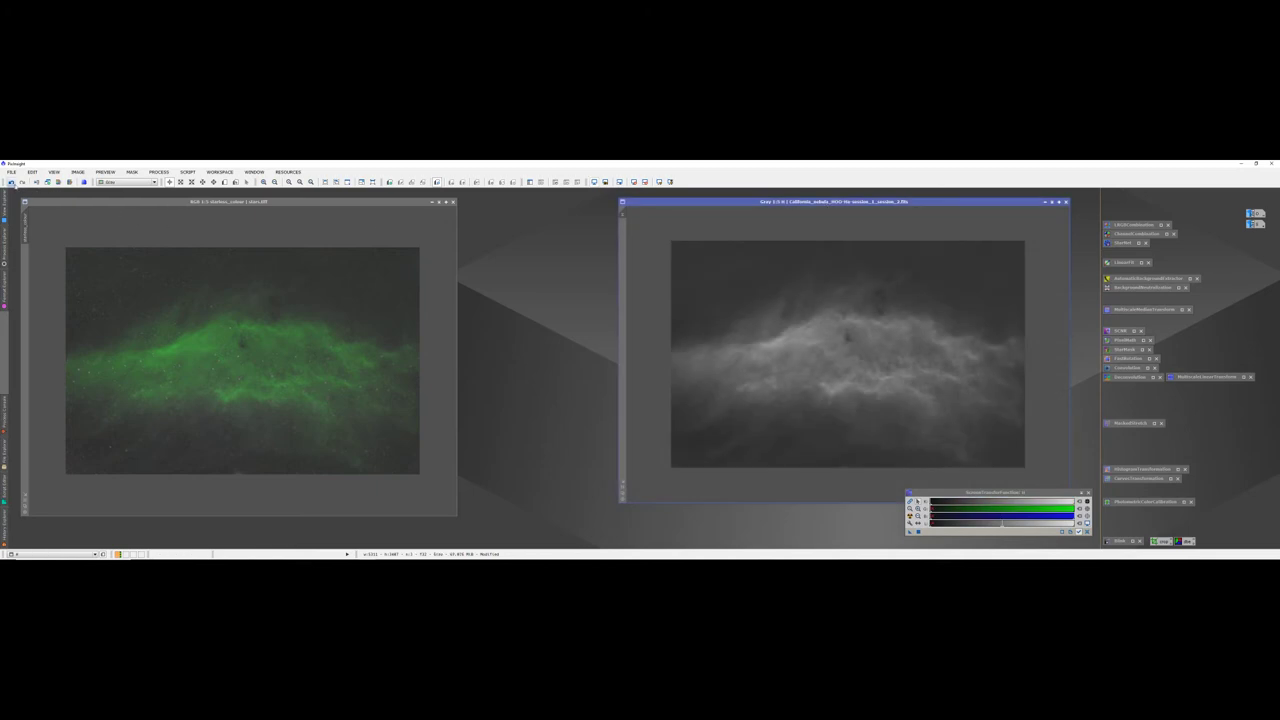
{"action": "left_click", "coordinate": [11, 182]}
{"action": "left_click_drag", "start_coordinate": [480, 236], "coordinate": [480, 236]}
{"action": "left_click", "coordinate": [862, 296]}
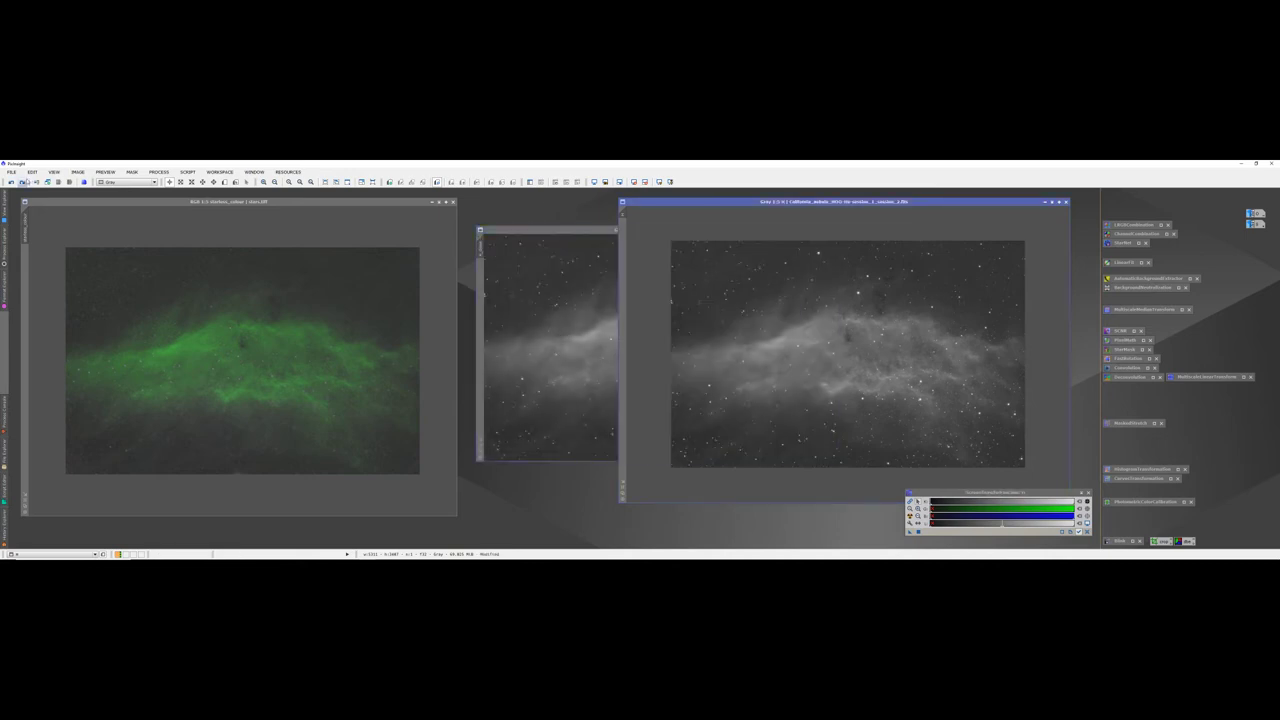
{"action": "left_click", "coordinate": [526, 230]}
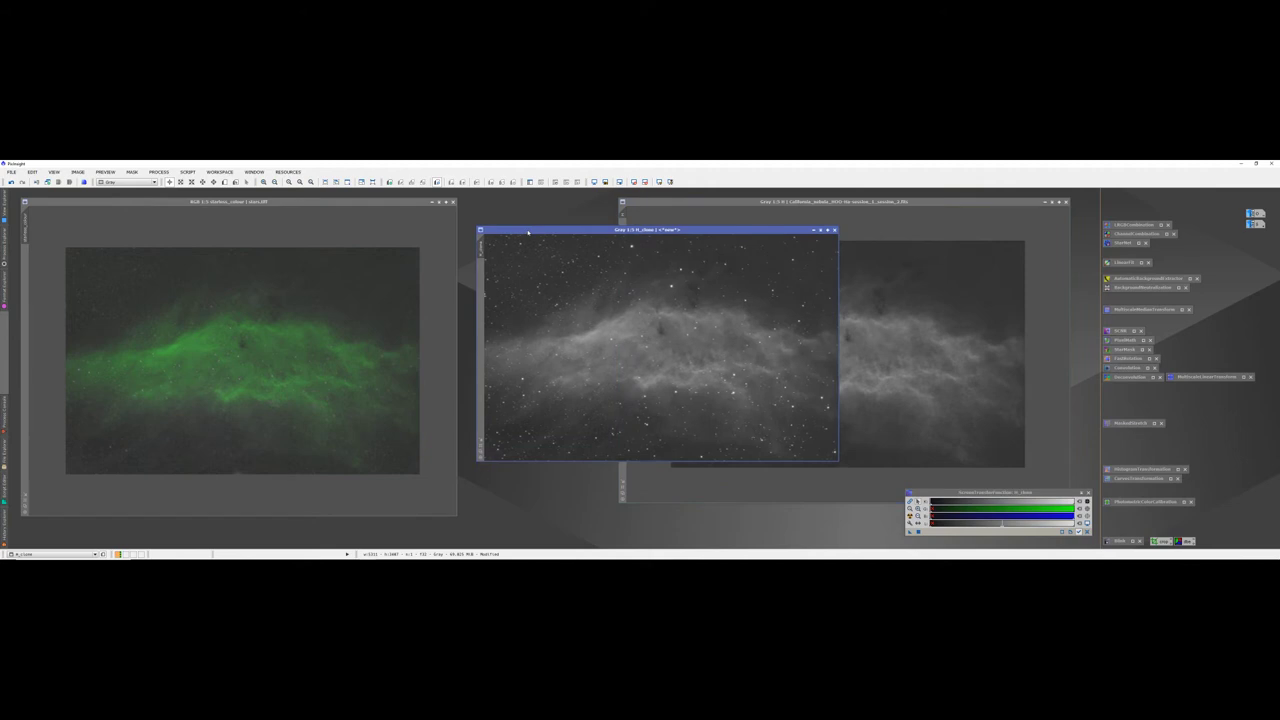
{"action": "left_click", "coordinate": [813, 230]}
{"action": "left_click_drag", "start_coordinate": [672, 347], "coordinate": [1258, 235]}
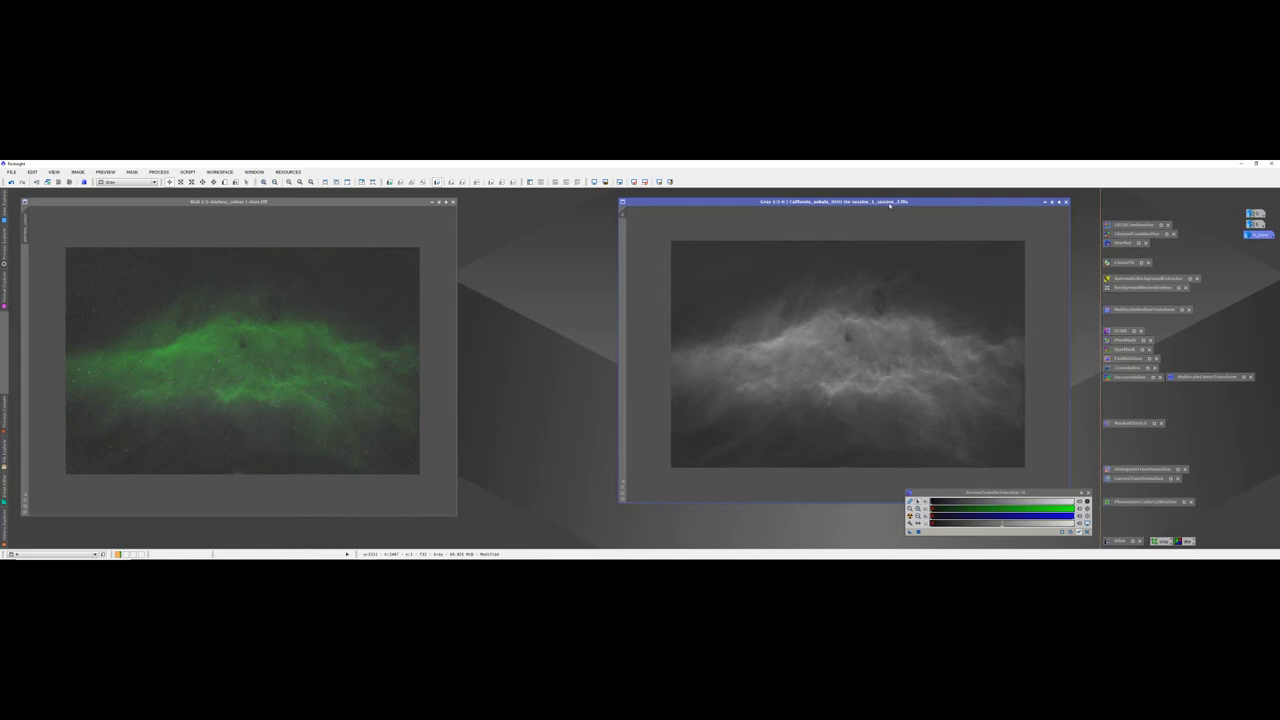
Step: Rename the star-removed Ha image's identifier as starless_lum and park it minimized in the workspace
{"action": "left_click_drag", "start_coordinate": [889, 202], "coordinate": [792, 205]}
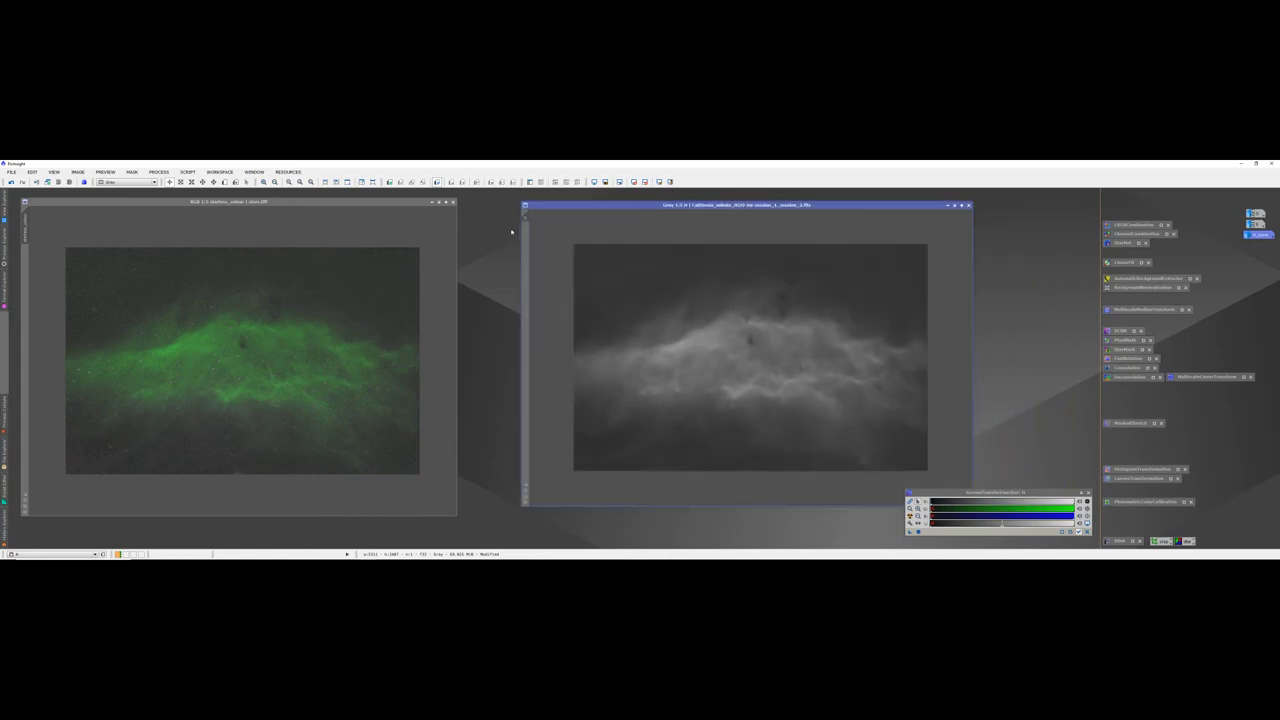
{"action": "mouse_move", "coordinate": [527, 221]}
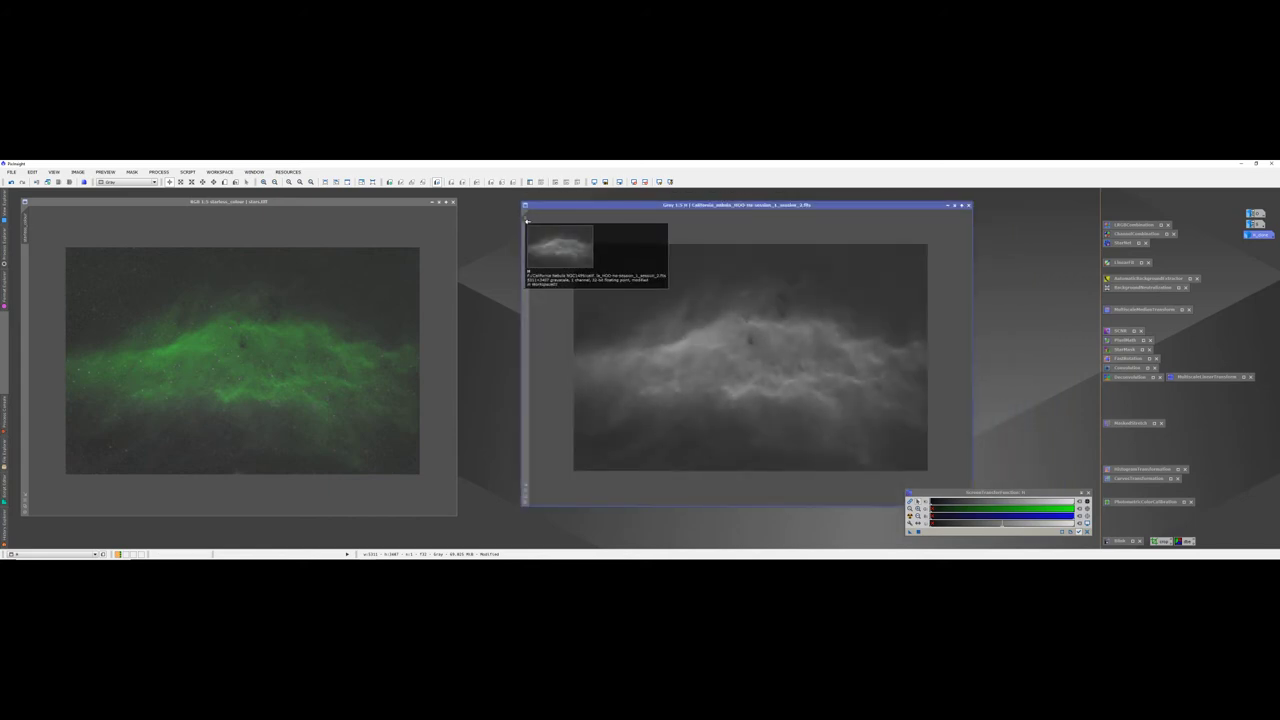
{"action": "right_click", "coordinate": [527, 221]}
{"action": "left_click", "coordinate": [540, 245]}
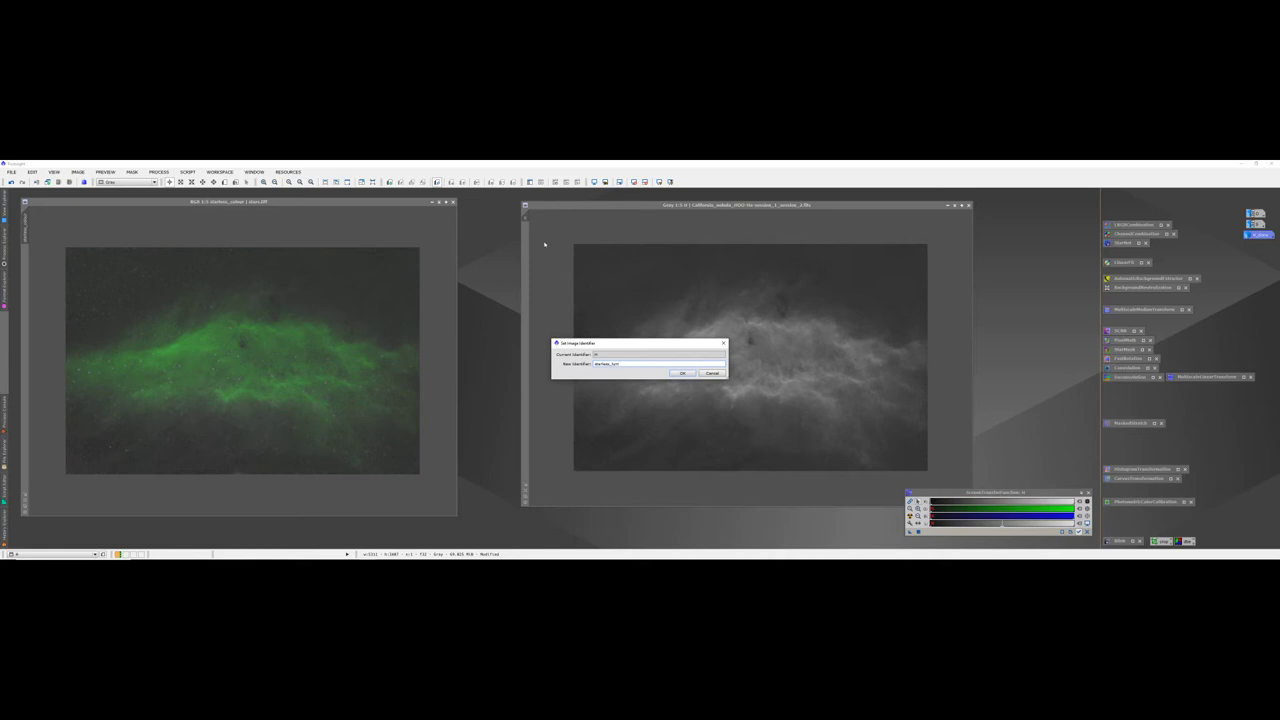
{"action": "left_click", "coordinate": [688, 374]}
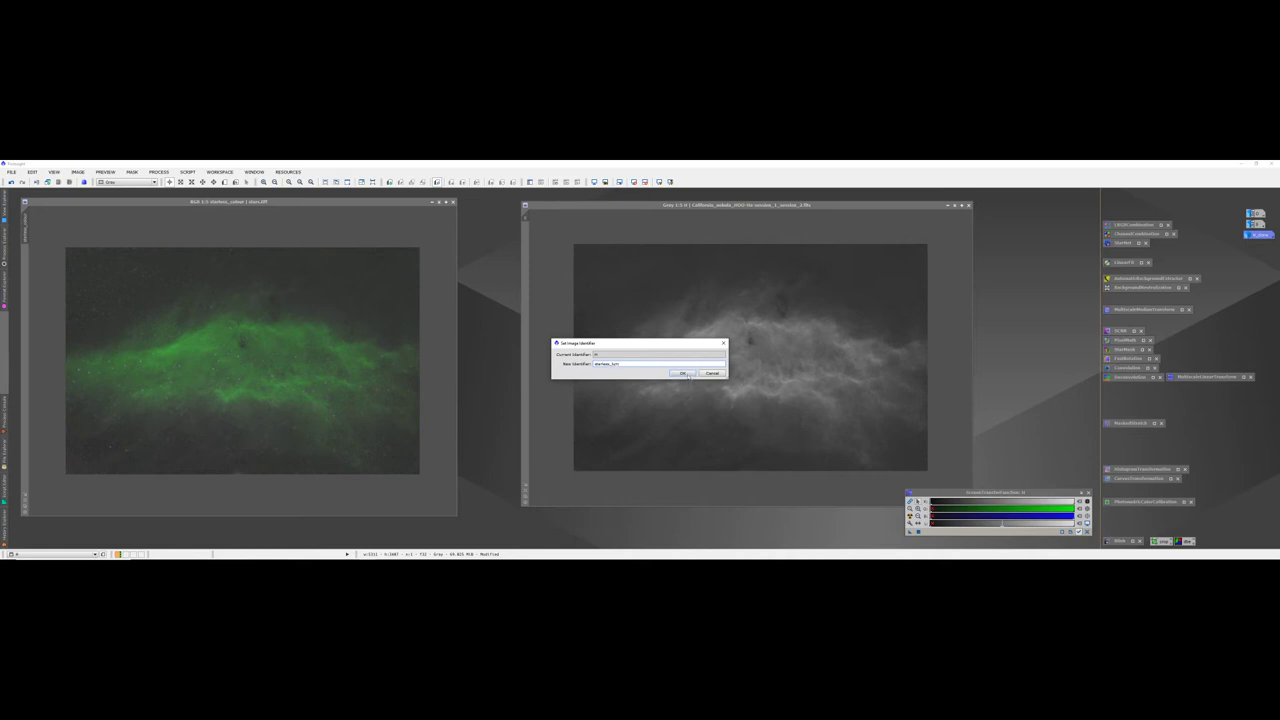
{"action": "left_click", "coordinate": [947, 206]}
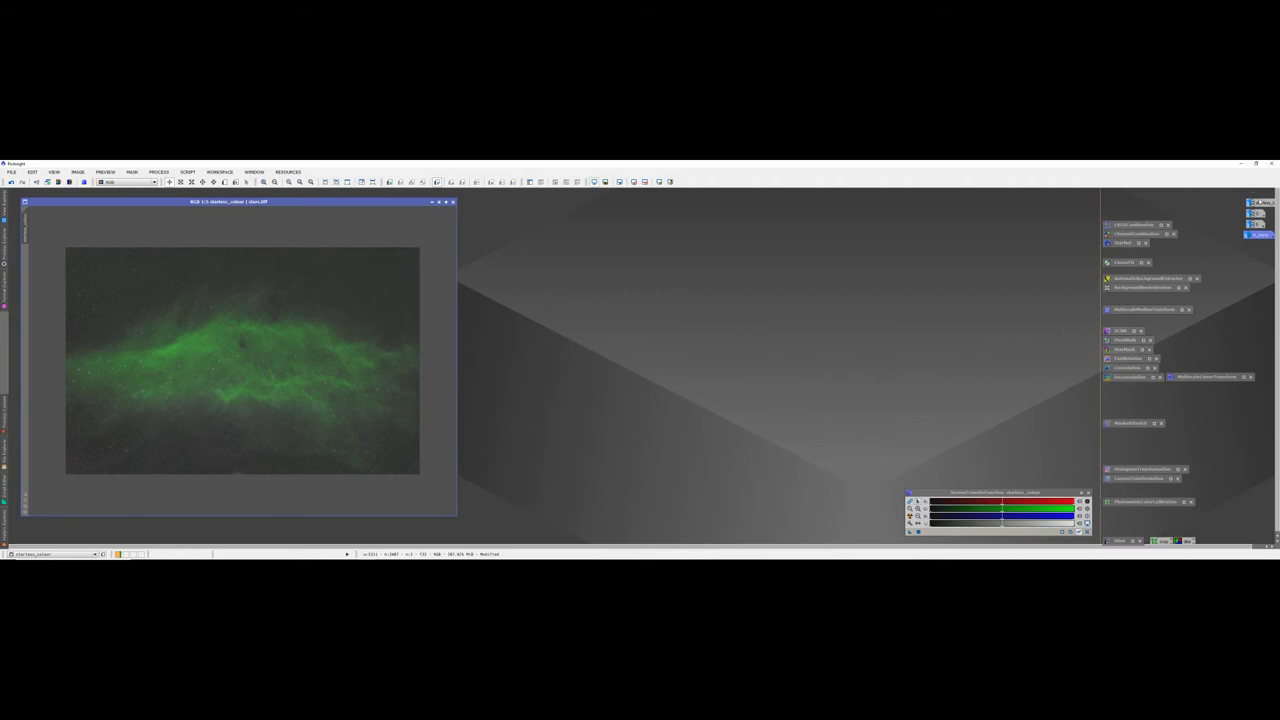
{"action": "left_click_drag", "start_coordinate": [1259, 202], "coordinate": [1167, 197]}
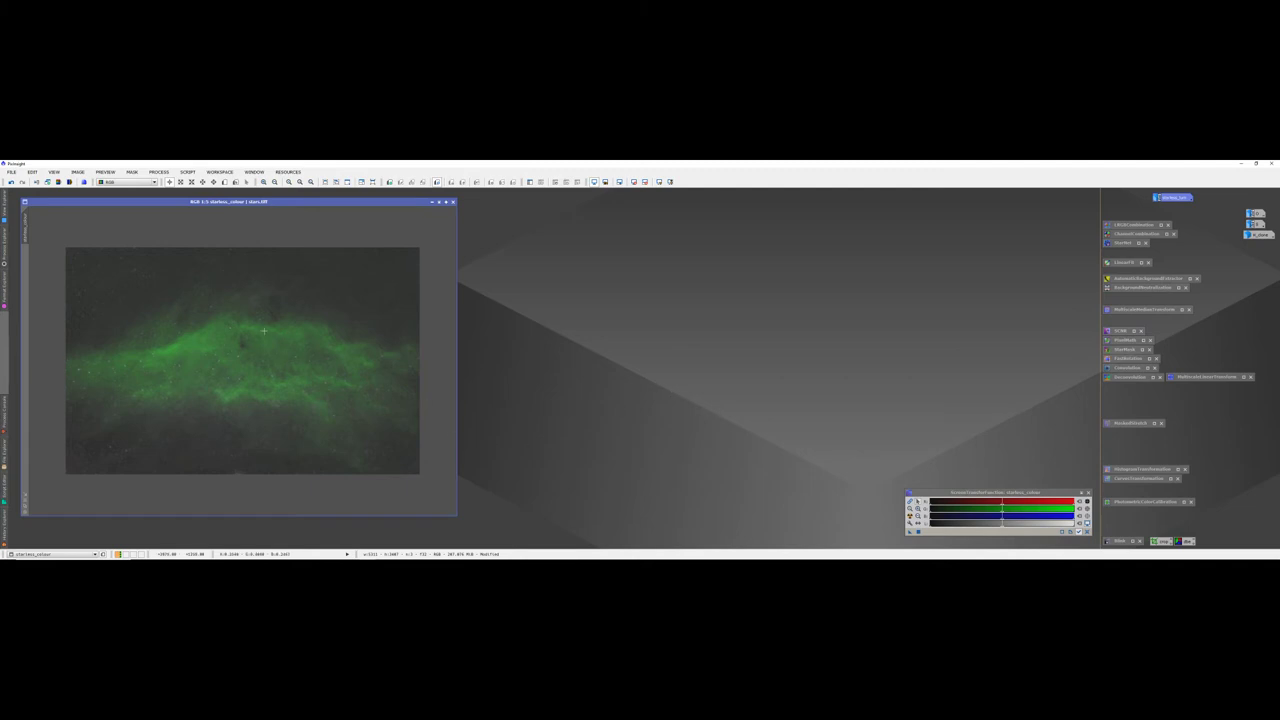
Step: Create a green chrominance mask of the starless_colour image with ColorMask and park it minimized above the workspace's free area
{"action": "left_click", "coordinate": [189, 173]}
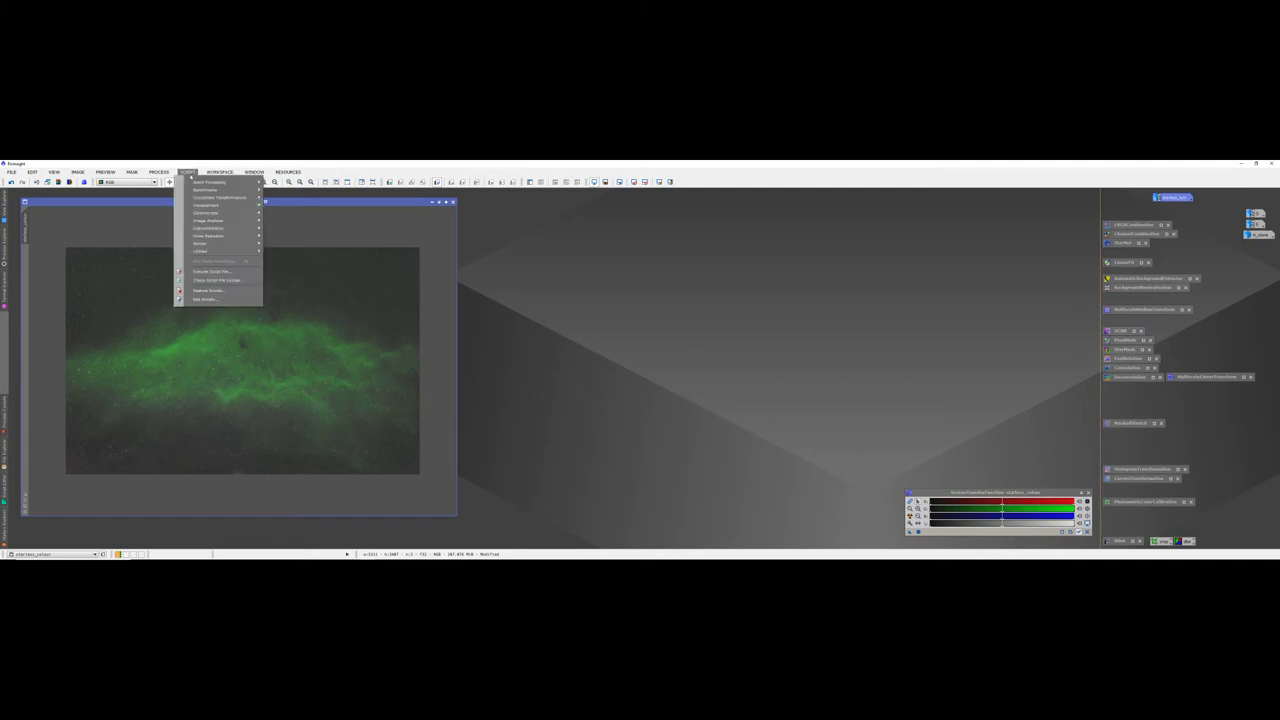
{"action": "mouse_move", "coordinate": [224, 251]}
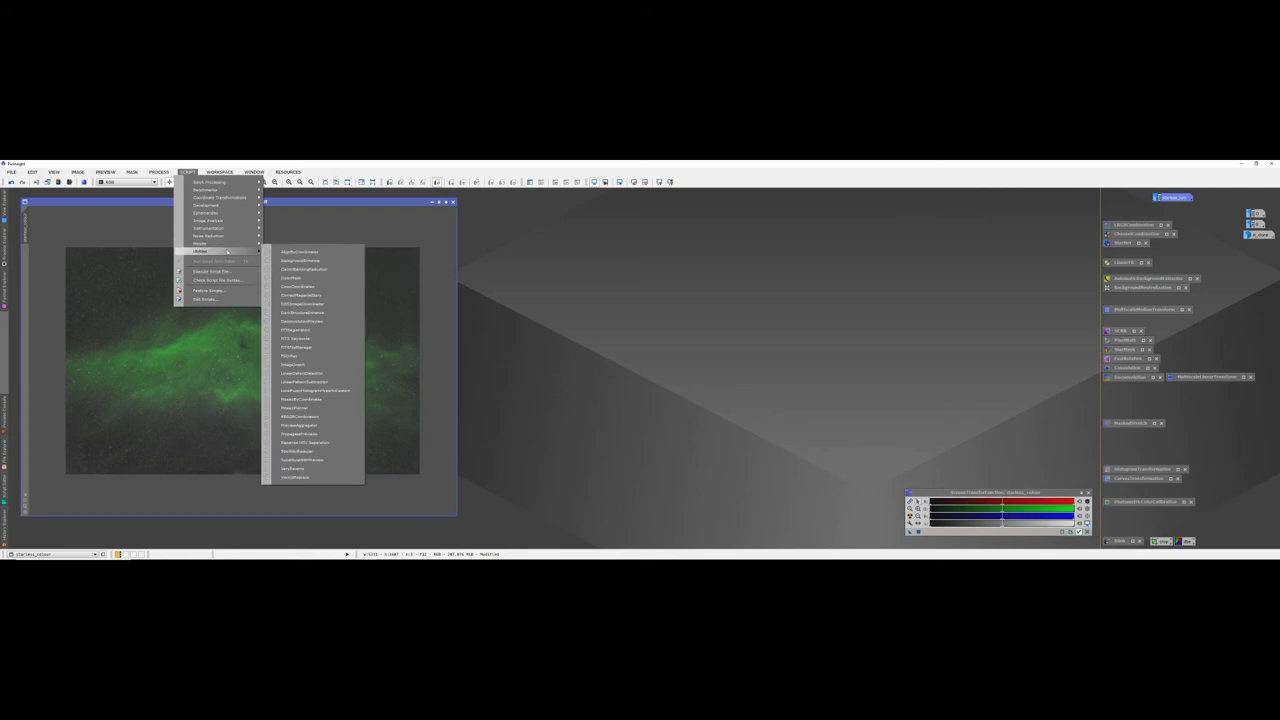
{"action": "left_click", "coordinate": [291, 278]}
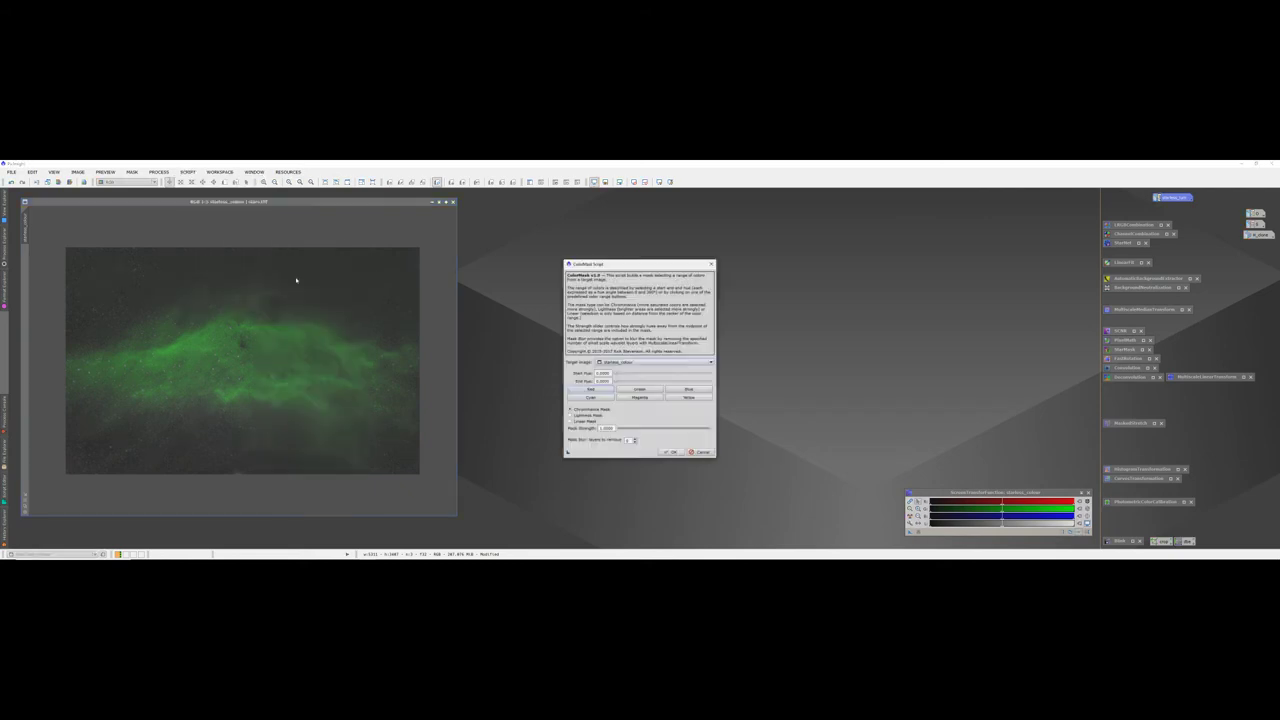
{"action": "left_click", "coordinate": [640, 390]}
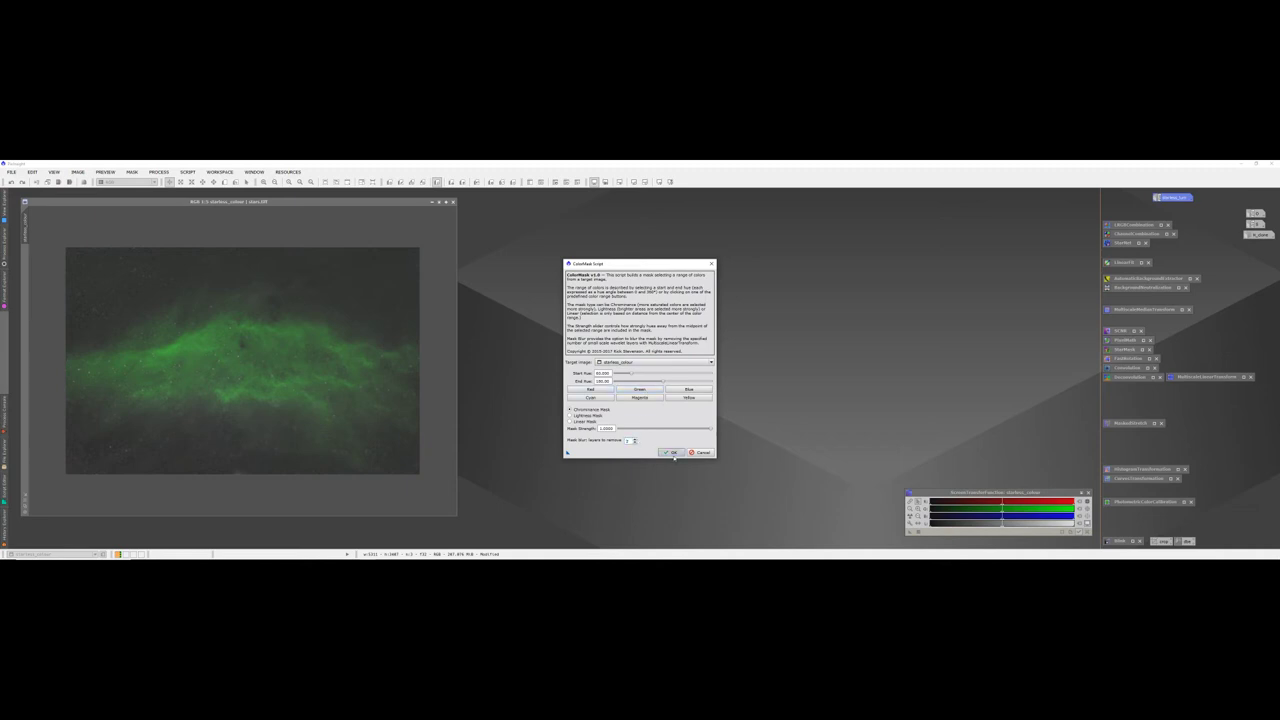
{"action": "left_click", "coordinate": [670, 452]}
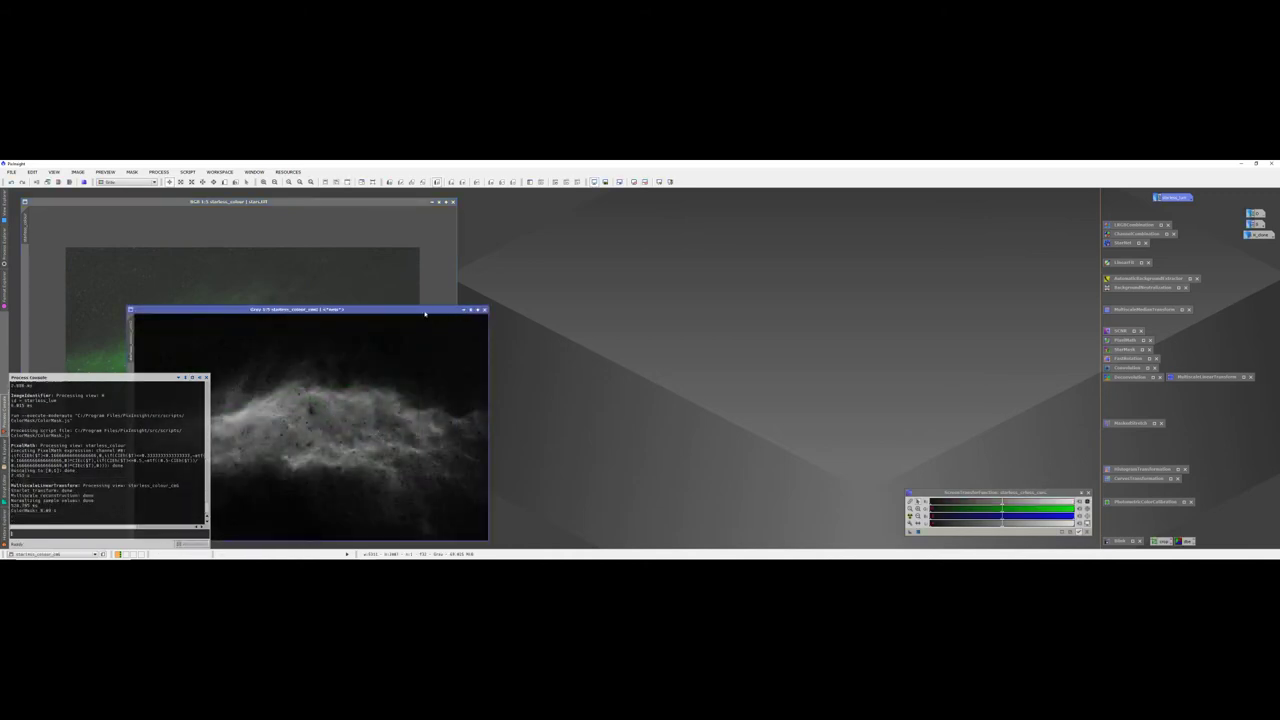
{"action": "left_click_drag", "start_coordinate": [422, 310], "coordinate": [1008, 268]}
{"action": "left_click", "coordinate": [1047, 265]}
{"action": "left_click_drag", "start_coordinate": [890, 318], "coordinate": [731, 190]}
Step: Create a cyan chrominance mask of the starless_colour image with ColorMask and park it minimized beside the green mask
{"action": "left_click", "coordinate": [187, 172]}
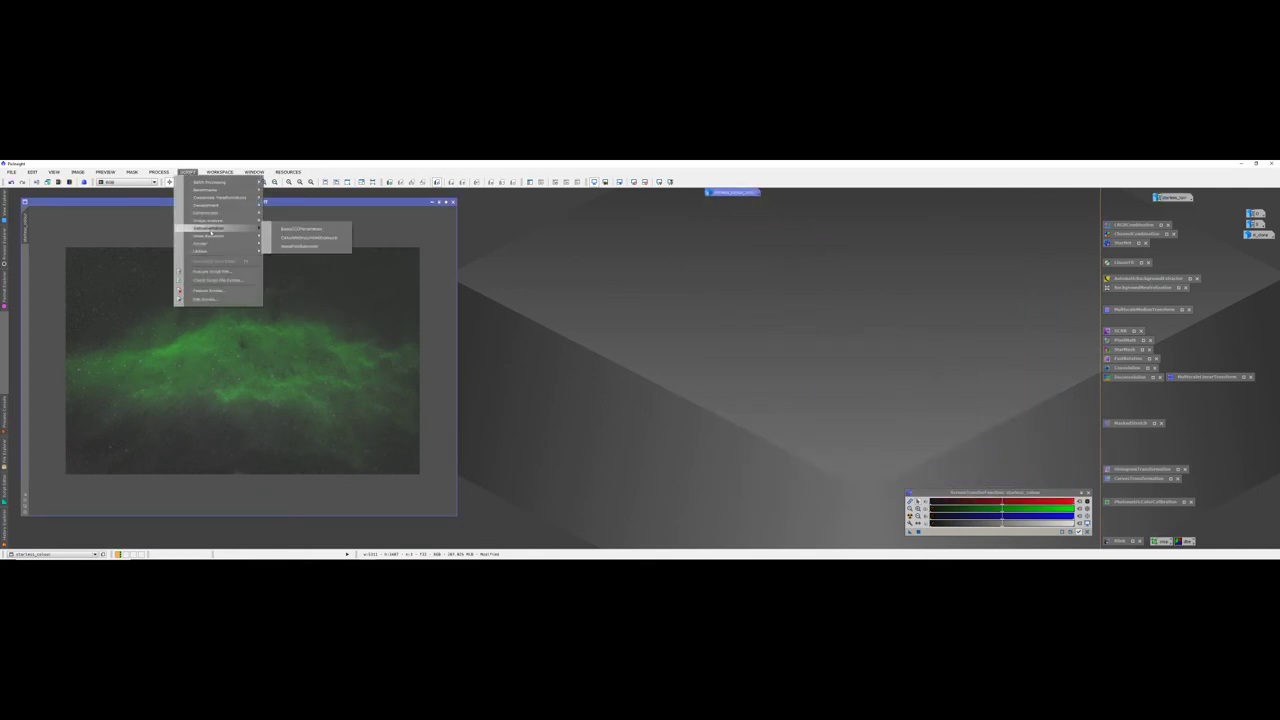
{"action": "mouse_move", "coordinate": [230, 251]}
{"action": "left_click", "coordinate": [305, 274]}
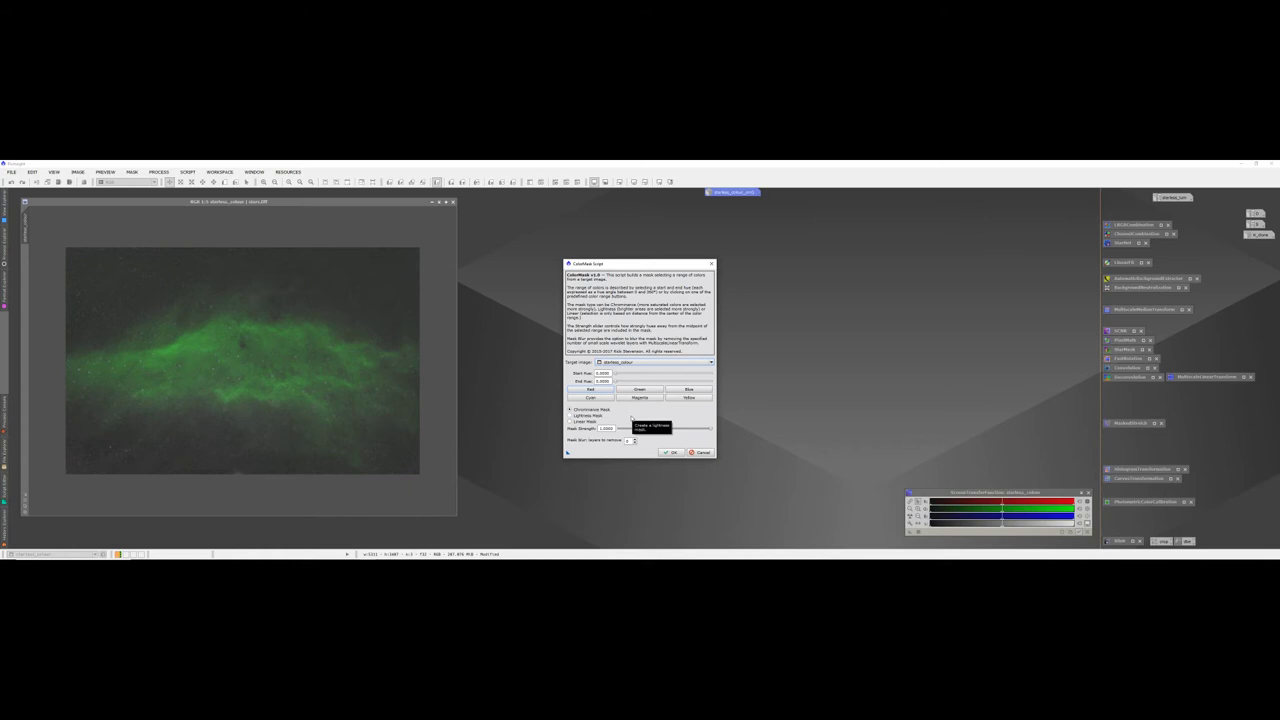
{"action": "left_click", "coordinate": [600, 398]}
{"action": "left_click", "coordinate": [670, 452]}
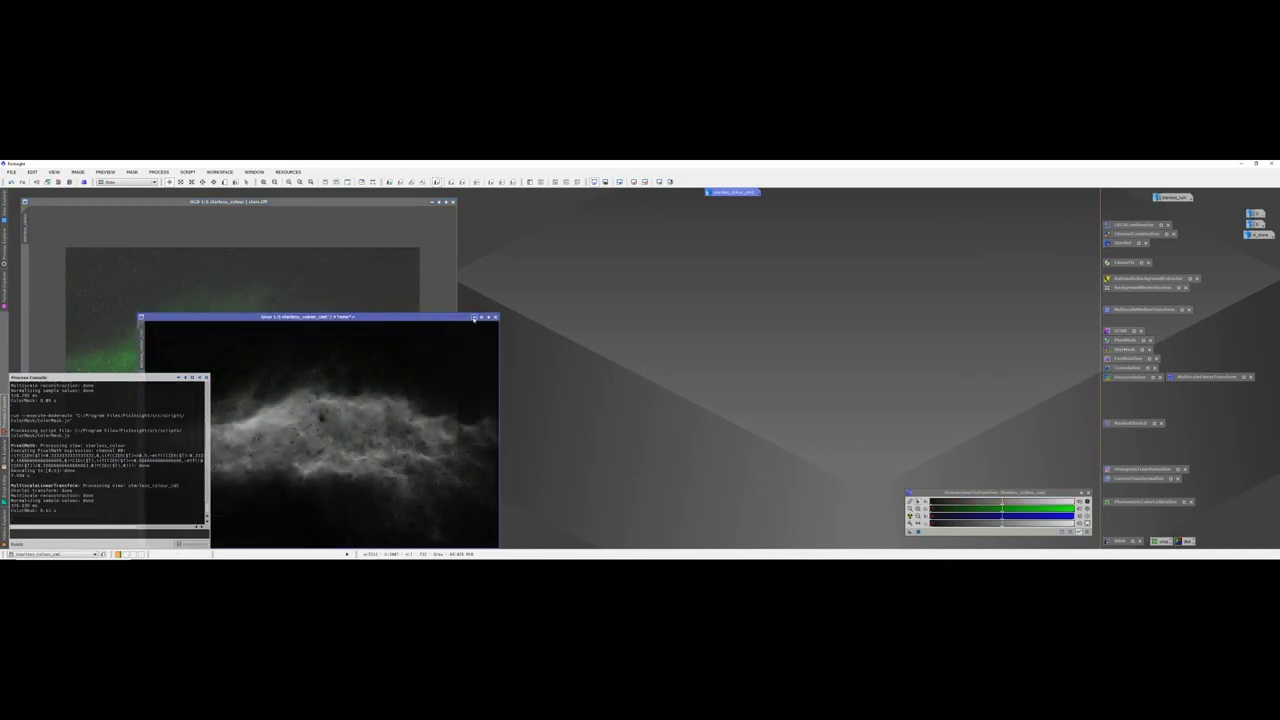
{"action": "left_click_drag", "start_coordinate": [439, 317], "coordinate": [1024, 260]}
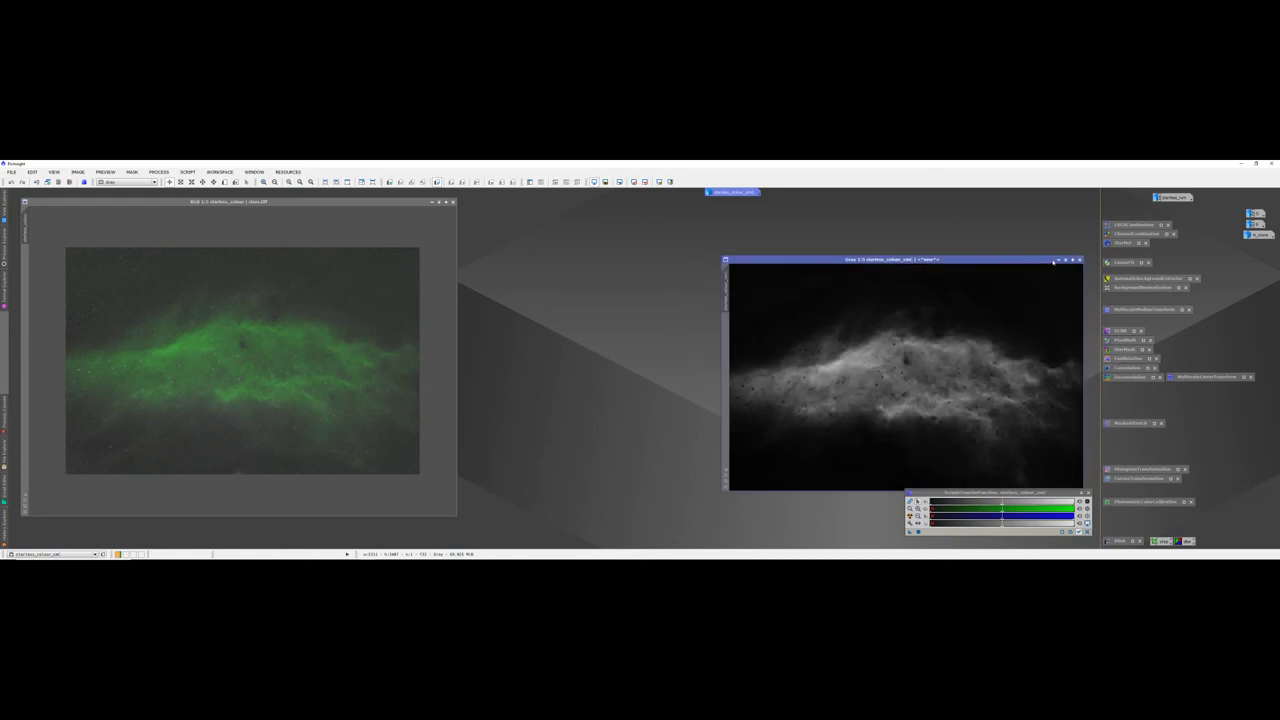
{"action": "left_click", "coordinate": [1055, 260]}
{"action": "left_click_drag", "start_coordinate": [732, 191], "coordinate": [795, 196]}
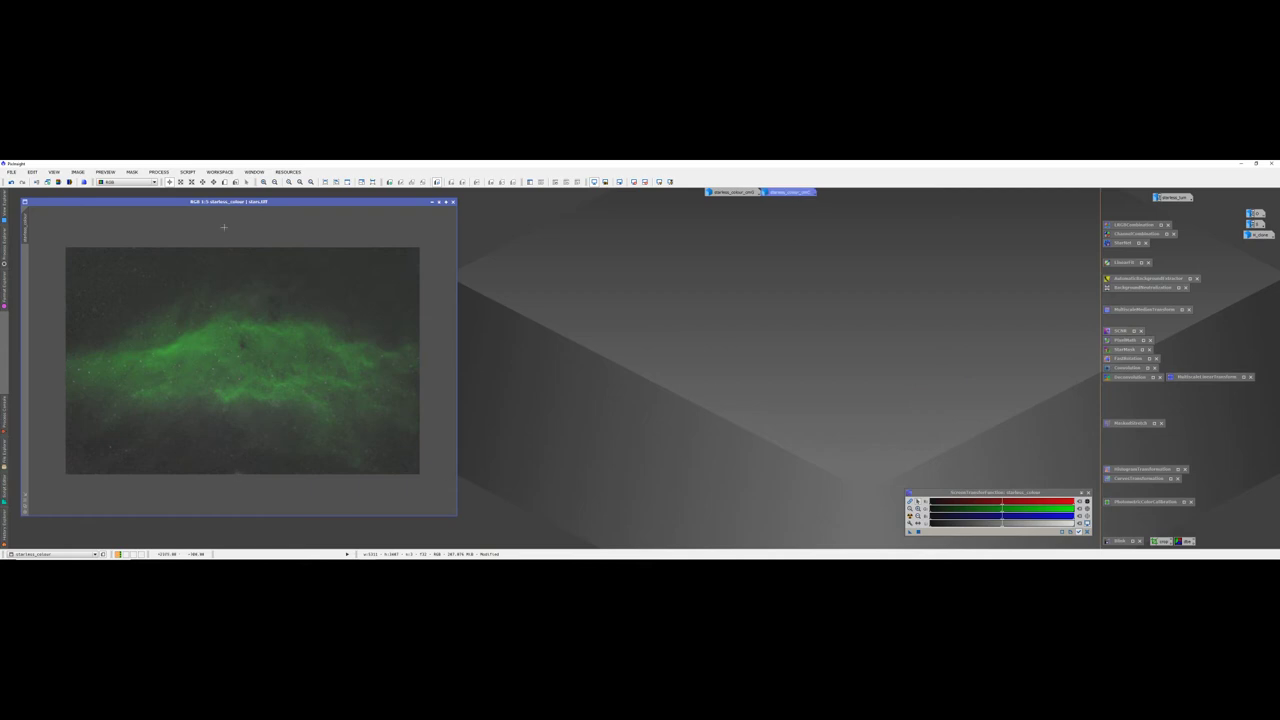
{"action": "left_click", "coordinate": [187, 172]}
{"action": "mouse_move", "coordinate": [209, 251]}
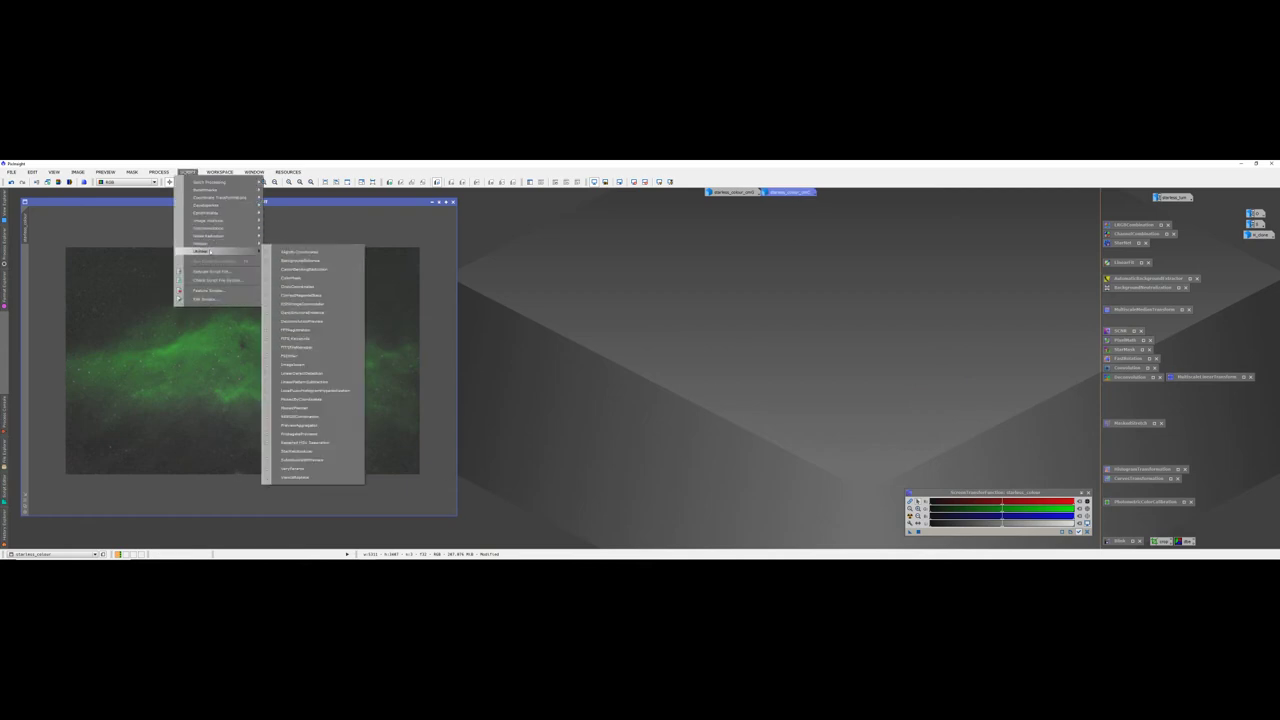
{"action": "left_click", "coordinate": [295, 277]}
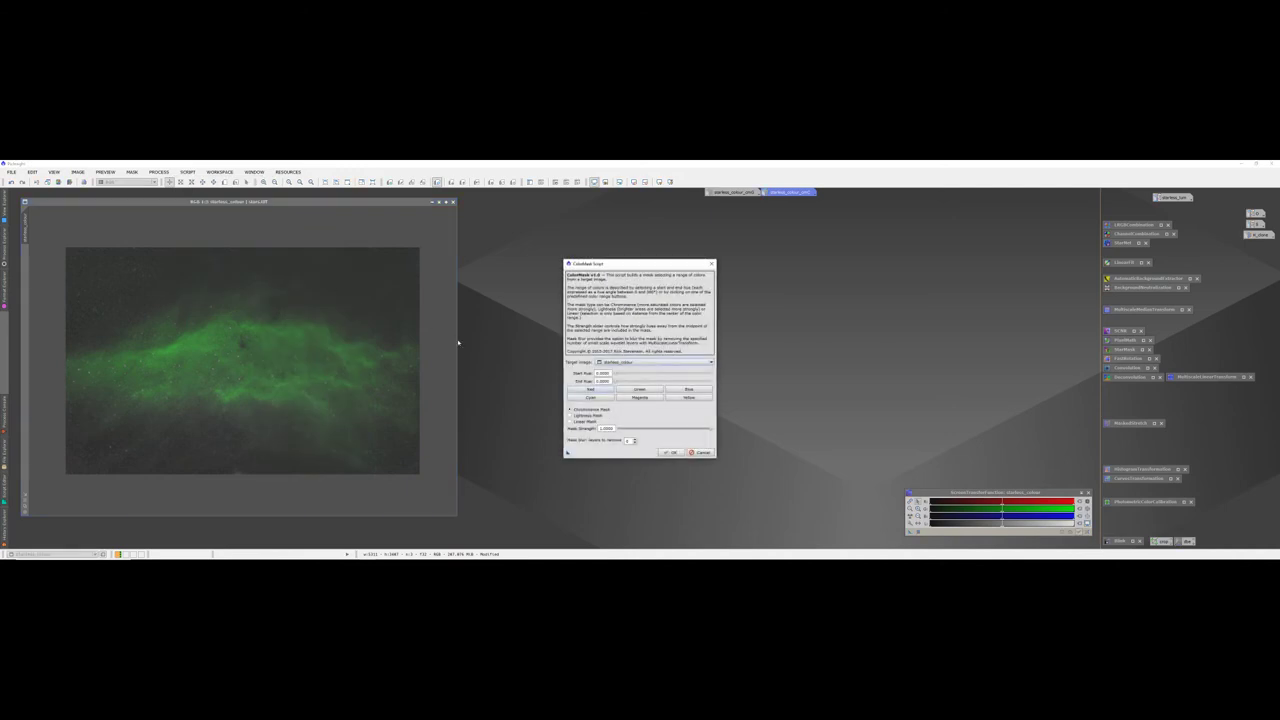
{"action": "left_click", "coordinate": [672, 400]}
{"action": "left_click", "coordinate": [670, 452]}
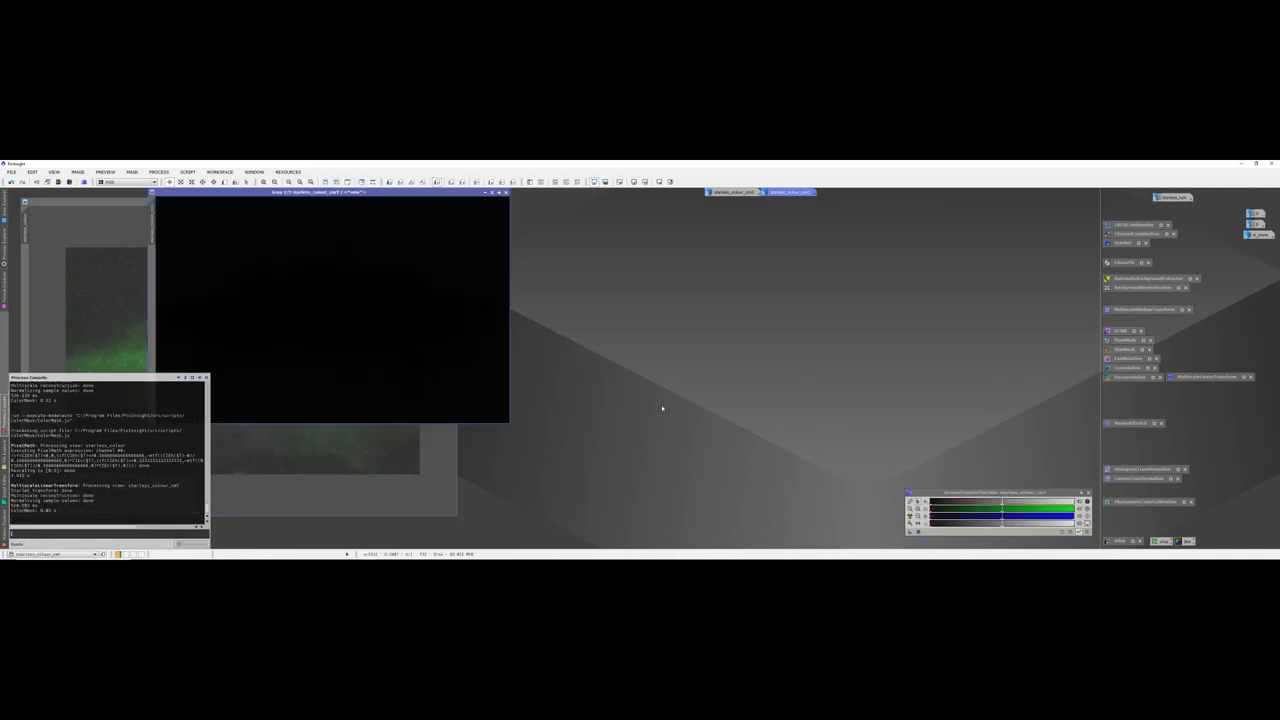
{"action": "left_click", "coordinate": [506, 191]}
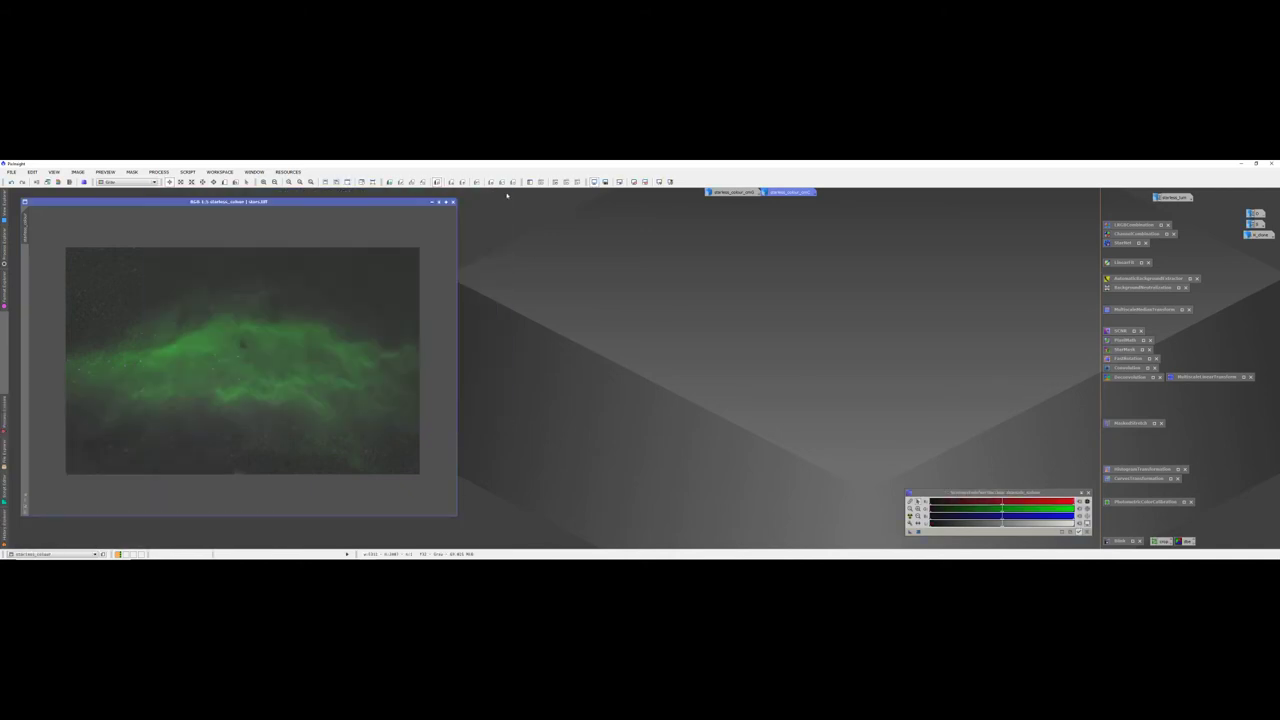
Step: Create a magenta chrominance mask of the starless_colour image with ColorMask and park it minimized beside the other masks
{"action": "left_click", "coordinate": [188, 172]}
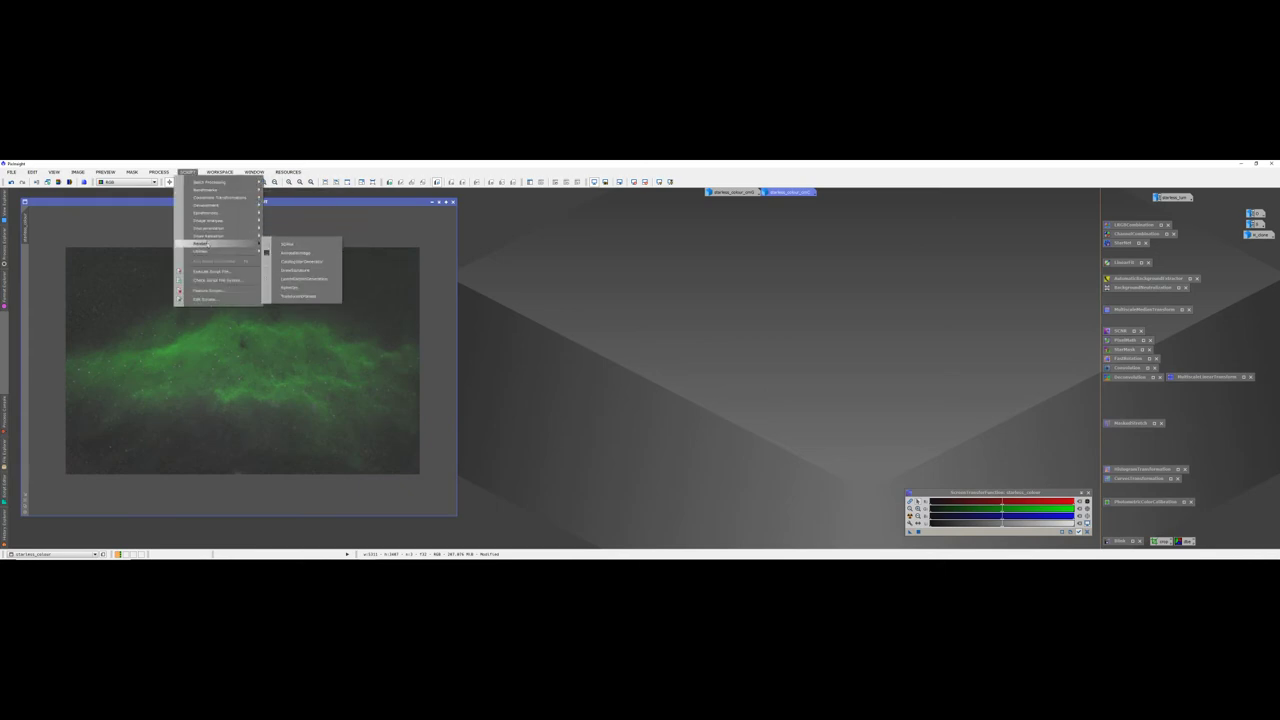
{"action": "mouse_move", "coordinate": [263, 251]}
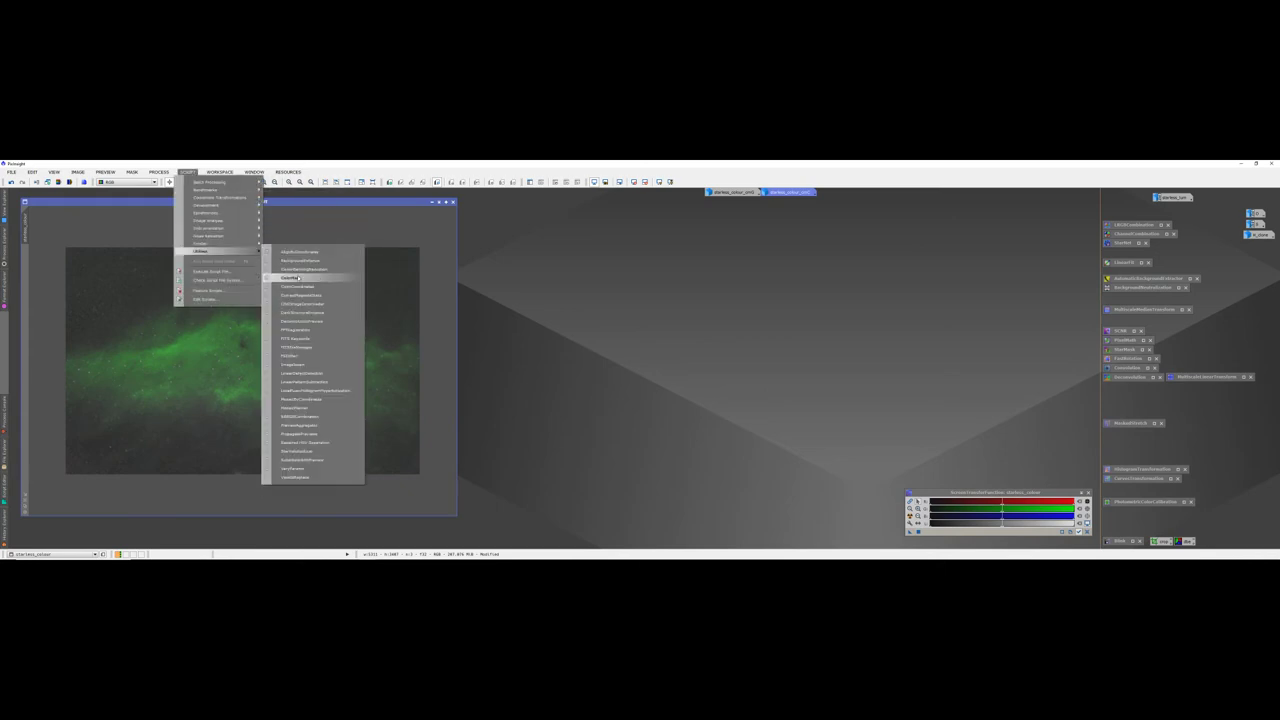
{"action": "left_click", "coordinate": [300, 274]}
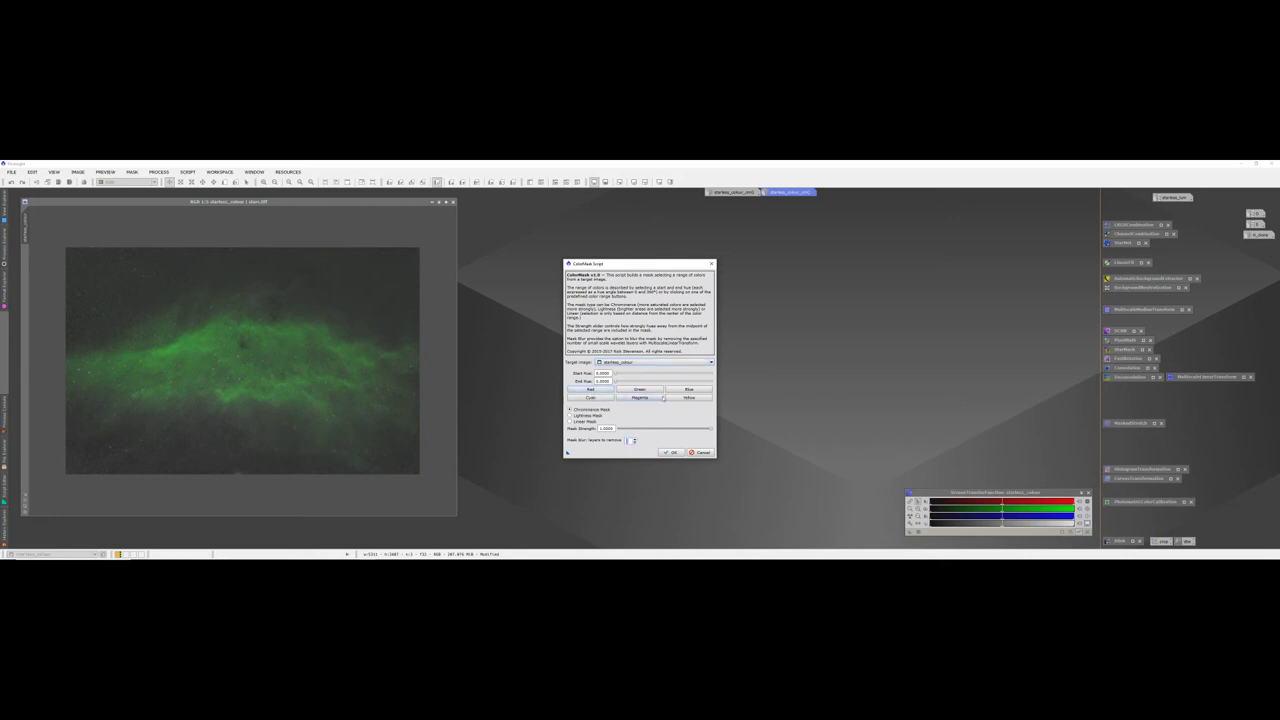
{"action": "left_click", "coordinate": [640, 397]}
{"action": "left_click", "coordinate": [675, 455]}
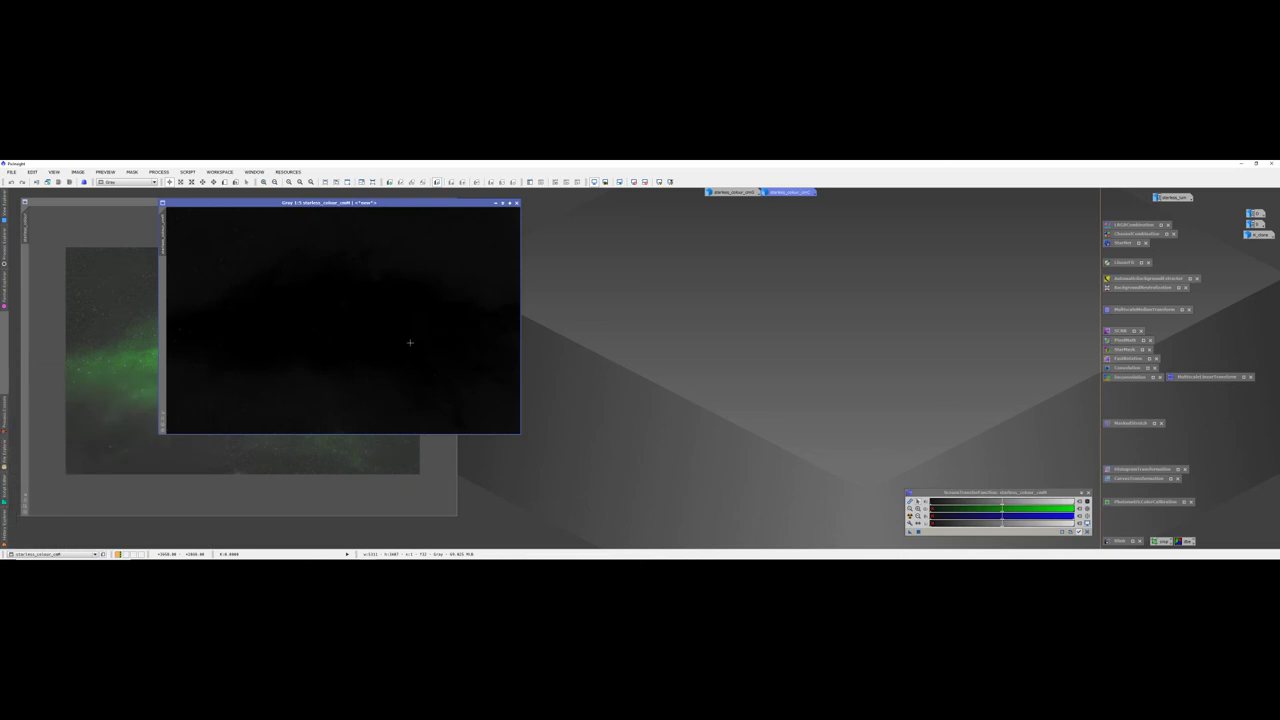
{"action": "left_click_drag", "start_coordinate": [497, 206], "coordinate": [1055, 269]}
{"action": "left_click", "coordinate": [1054, 268]}
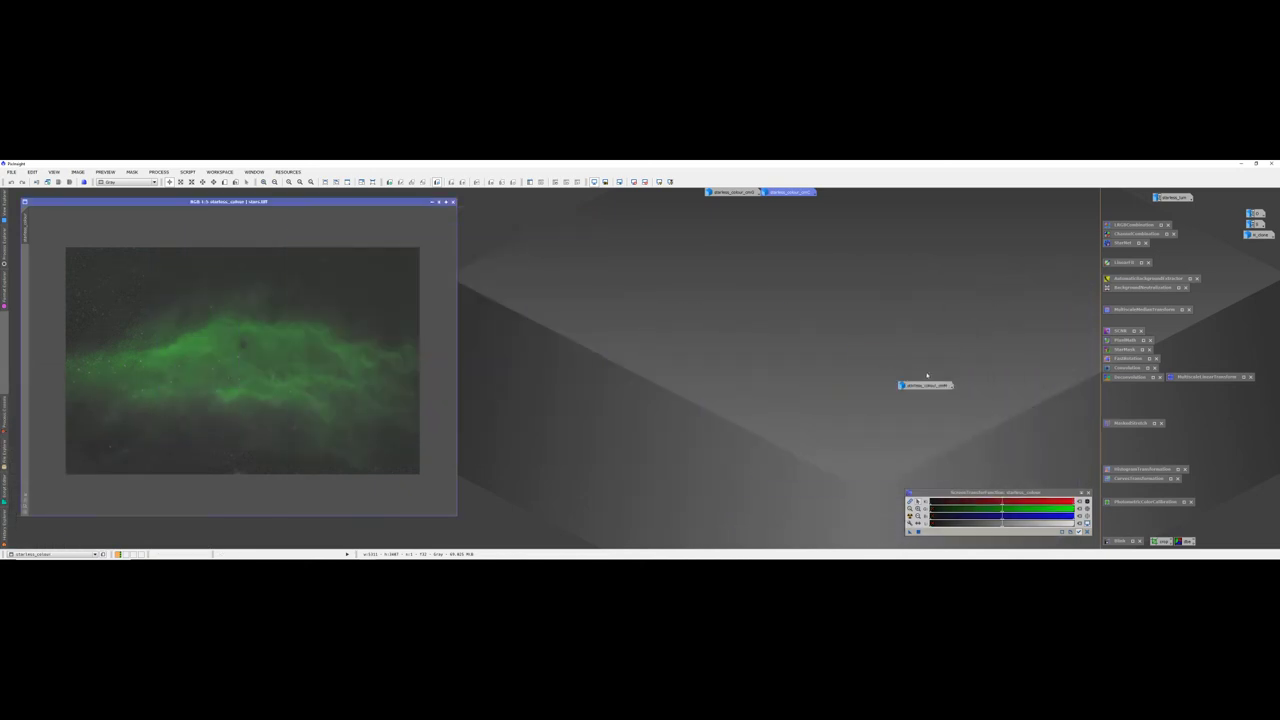
{"action": "left_click_drag", "start_coordinate": [933, 385], "coordinate": [680, 195]}
{"action": "left_click_drag", "start_coordinate": [681, 193], "coordinate": [681, 194]}
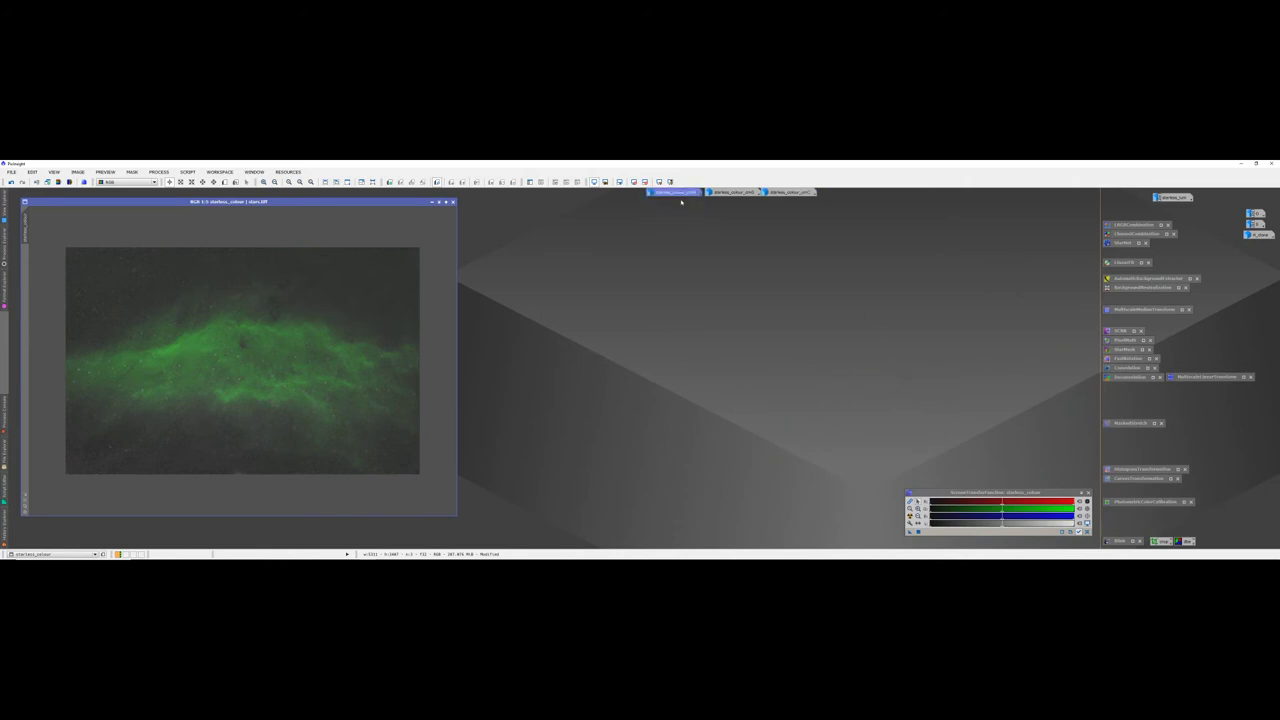
Step: Open CurvesTransformation and apply the magenta mask to the starless_colour image, with the mask overlay hidden
{"action": "double_click", "coordinate": [1140, 478]}
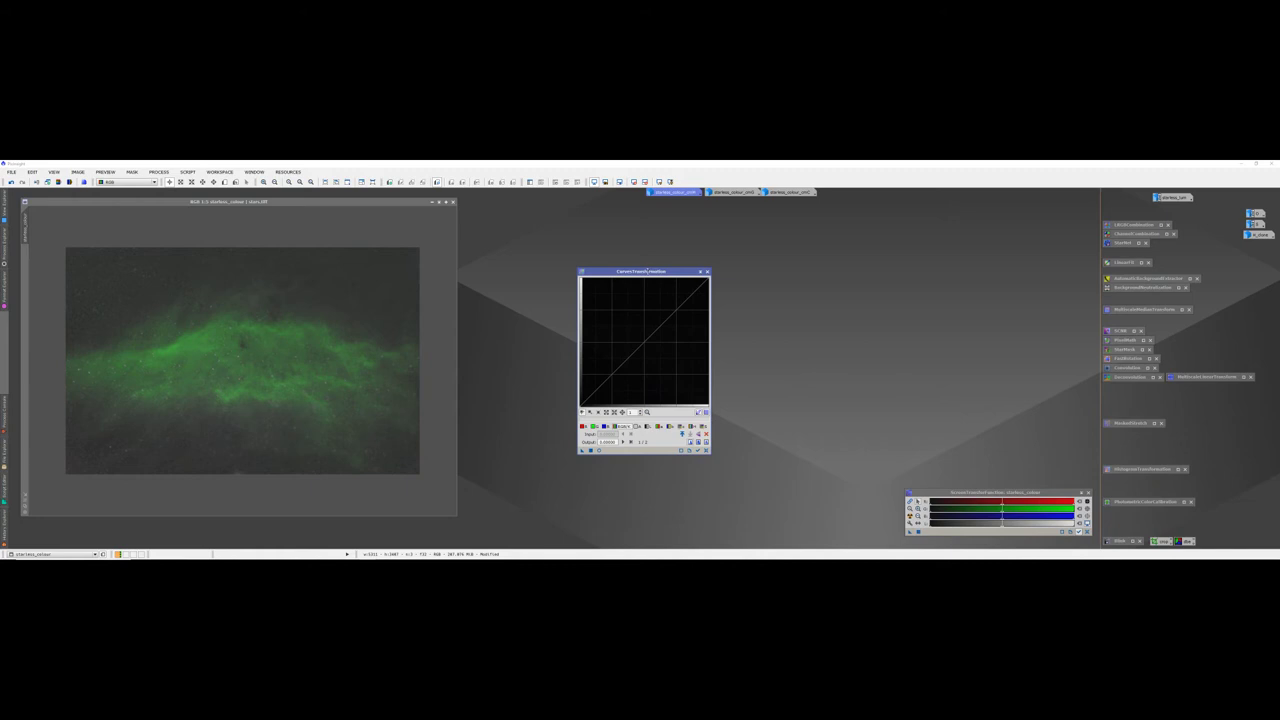
{"action": "left_click_drag", "start_coordinate": [643, 271], "coordinate": [557, 271]}
{"action": "double_click", "coordinate": [687, 193]}
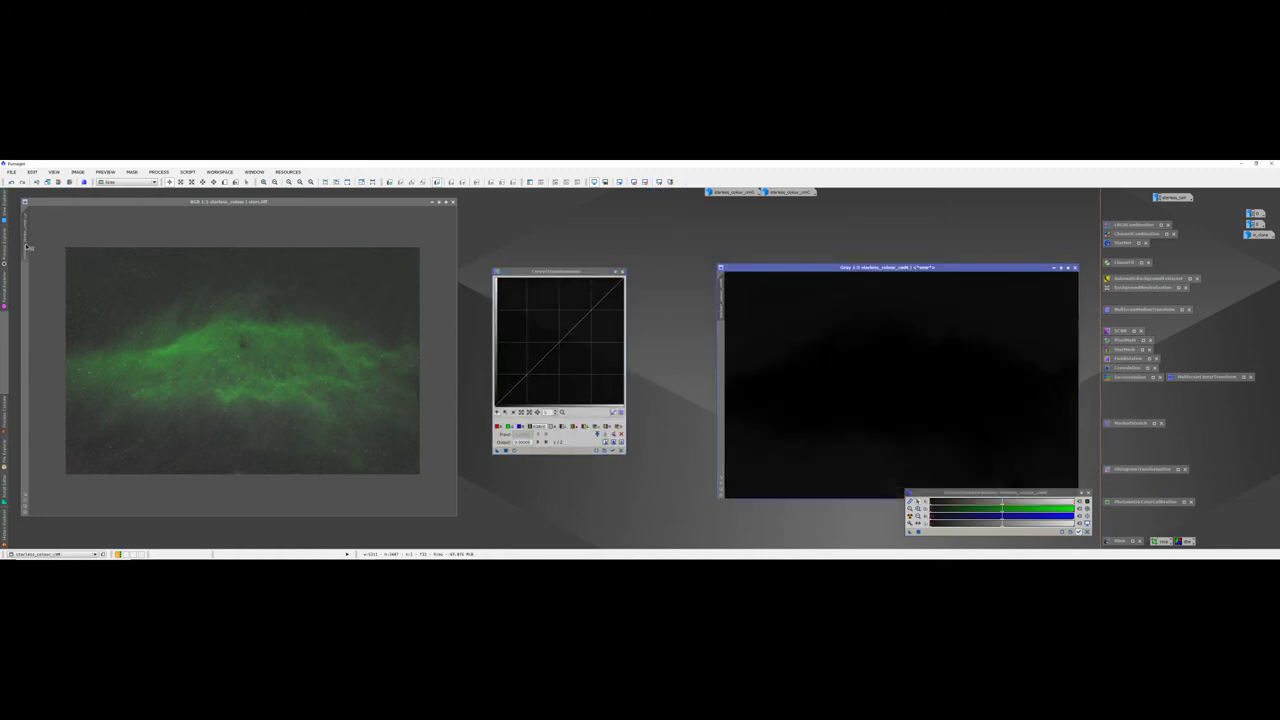
{"action": "left_click_drag", "start_coordinate": [27, 260], "coordinate": [27, 260]}
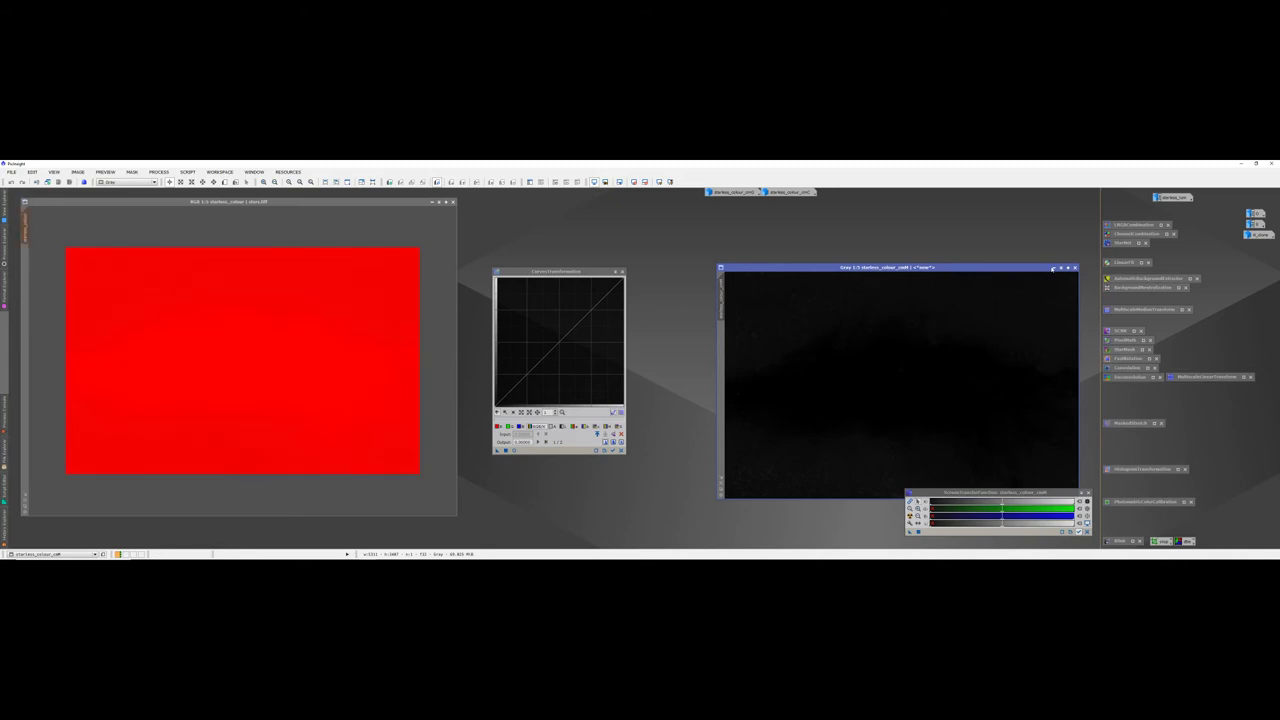
{"action": "left_click", "coordinate": [1053, 268]}
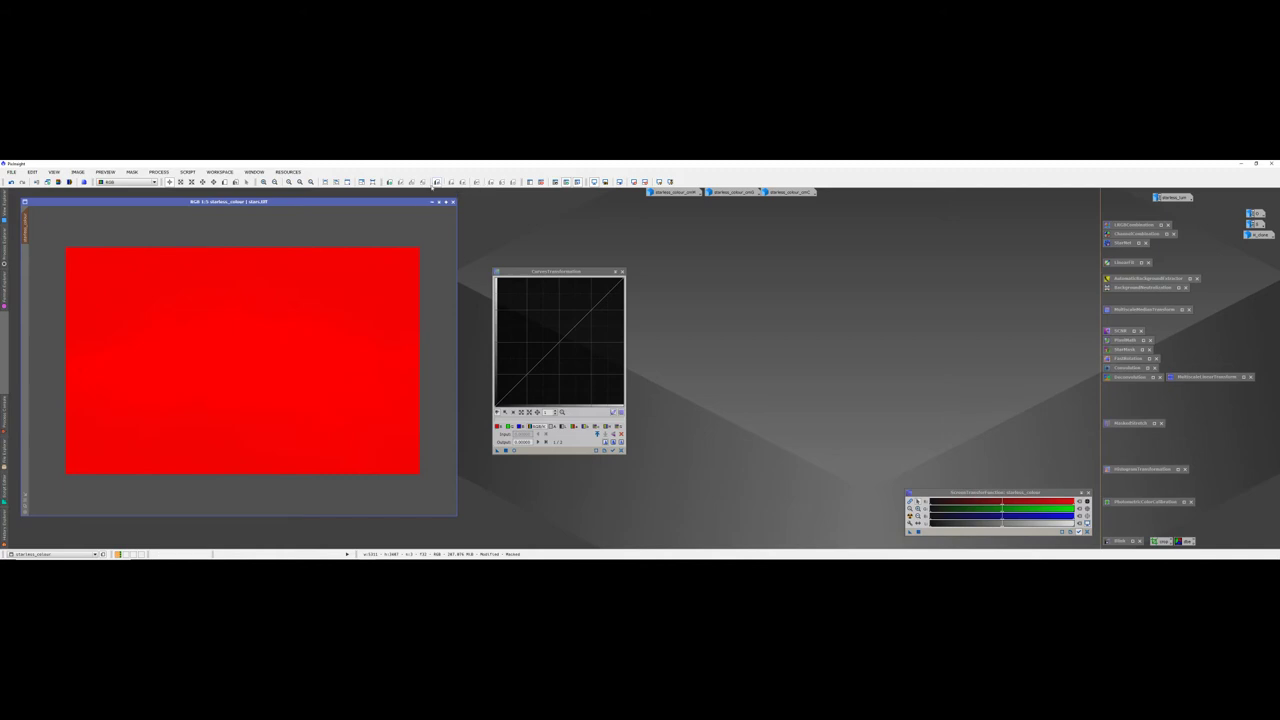
{"action": "left_click", "coordinate": [577, 182]}
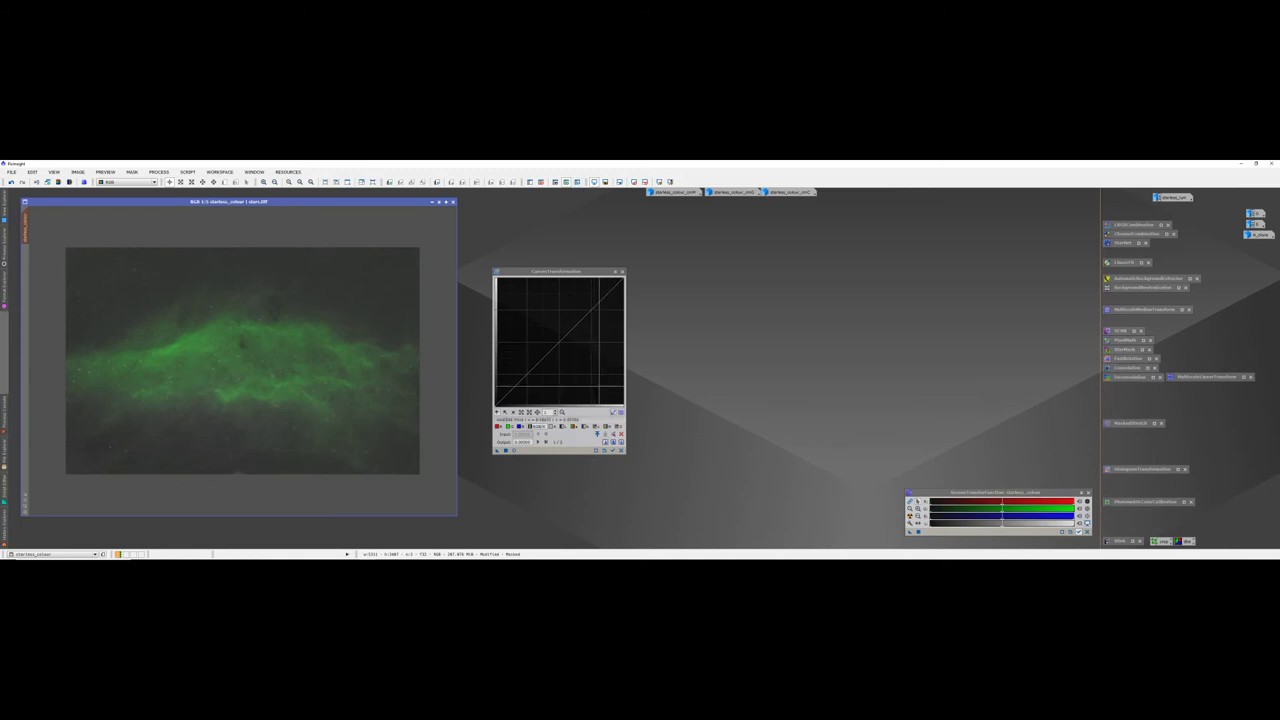
Step: Lower the red and RGB/K curves with a real-time preview and apply them to starless_colour through the magenta mask
{"action": "left_click", "coordinate": [513, 450]}
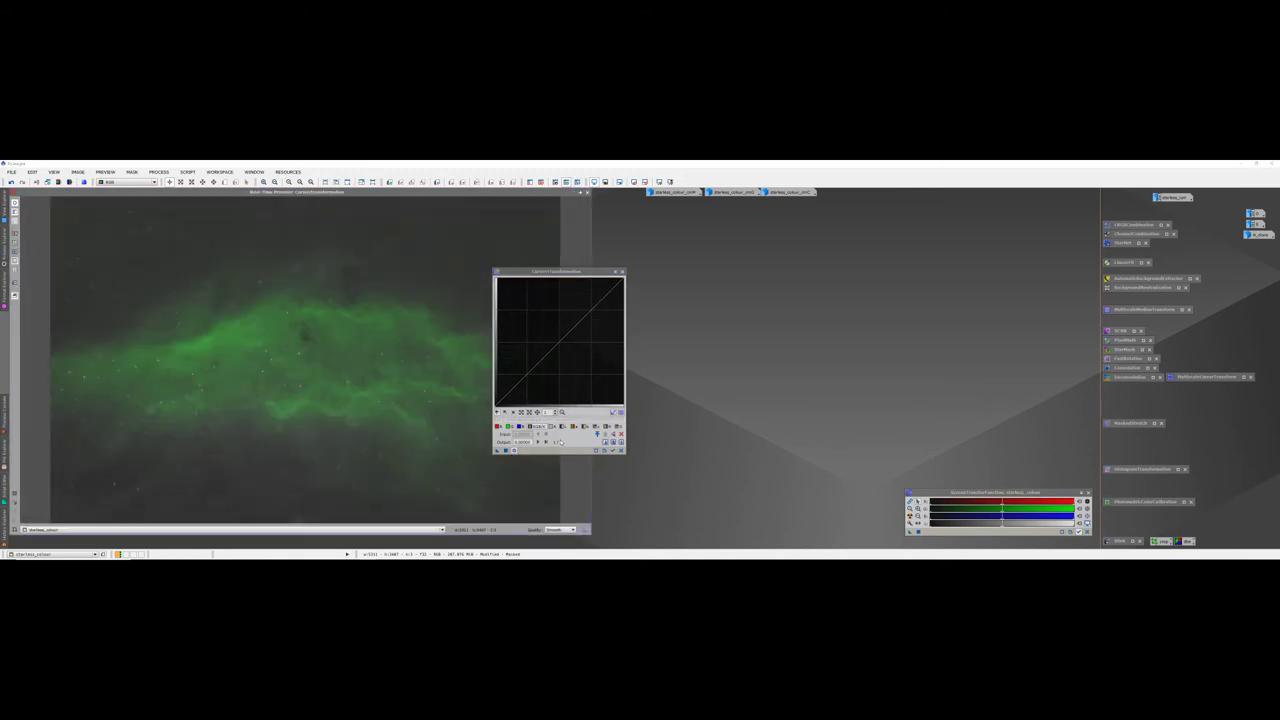
{"action": "left_click", "coordinate": [498, 426]}
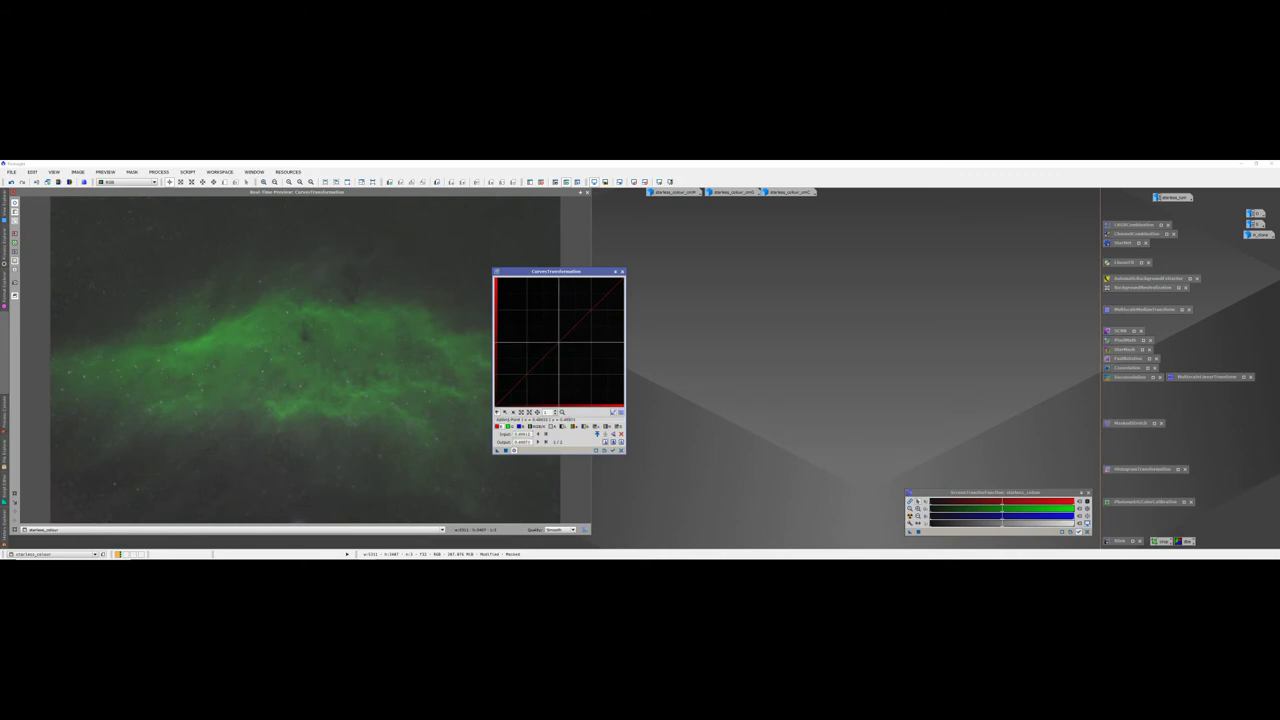
{"action": "left_click_drag", "start_coordinate": [560, 342], "coordinate": [578, 372]}
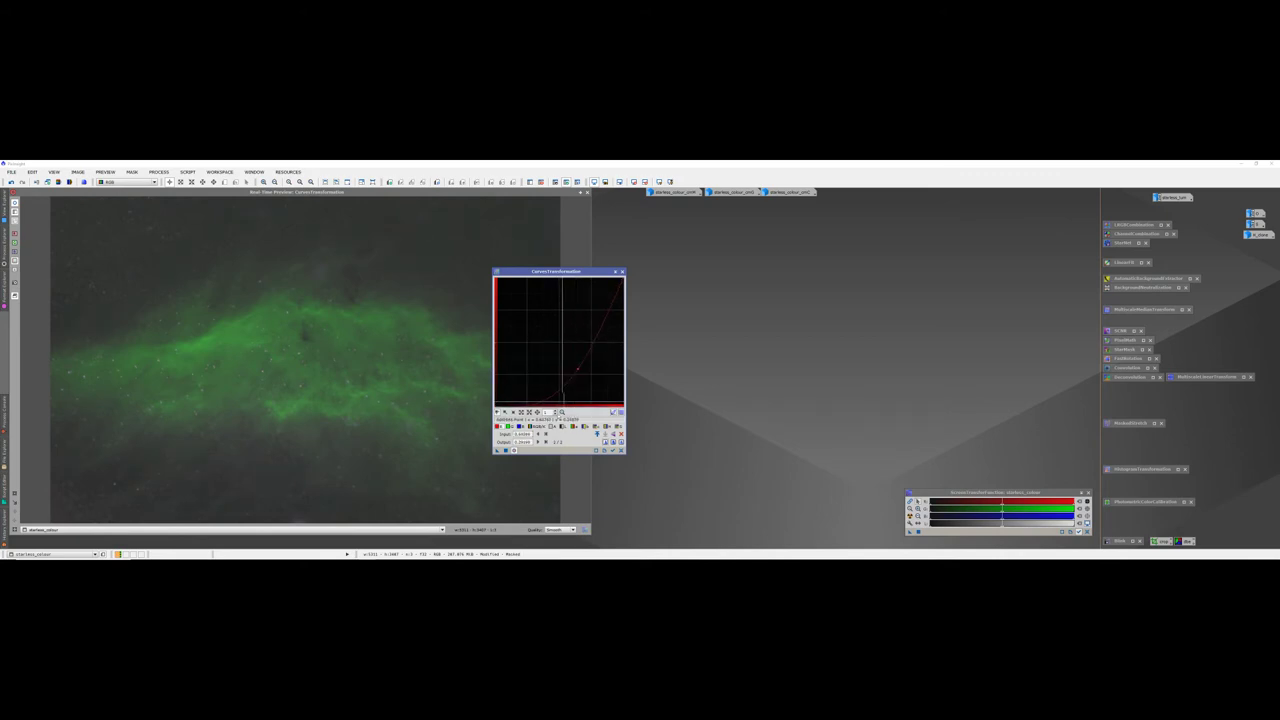
{"action": "left_click", "coordinate": [536, 427]}
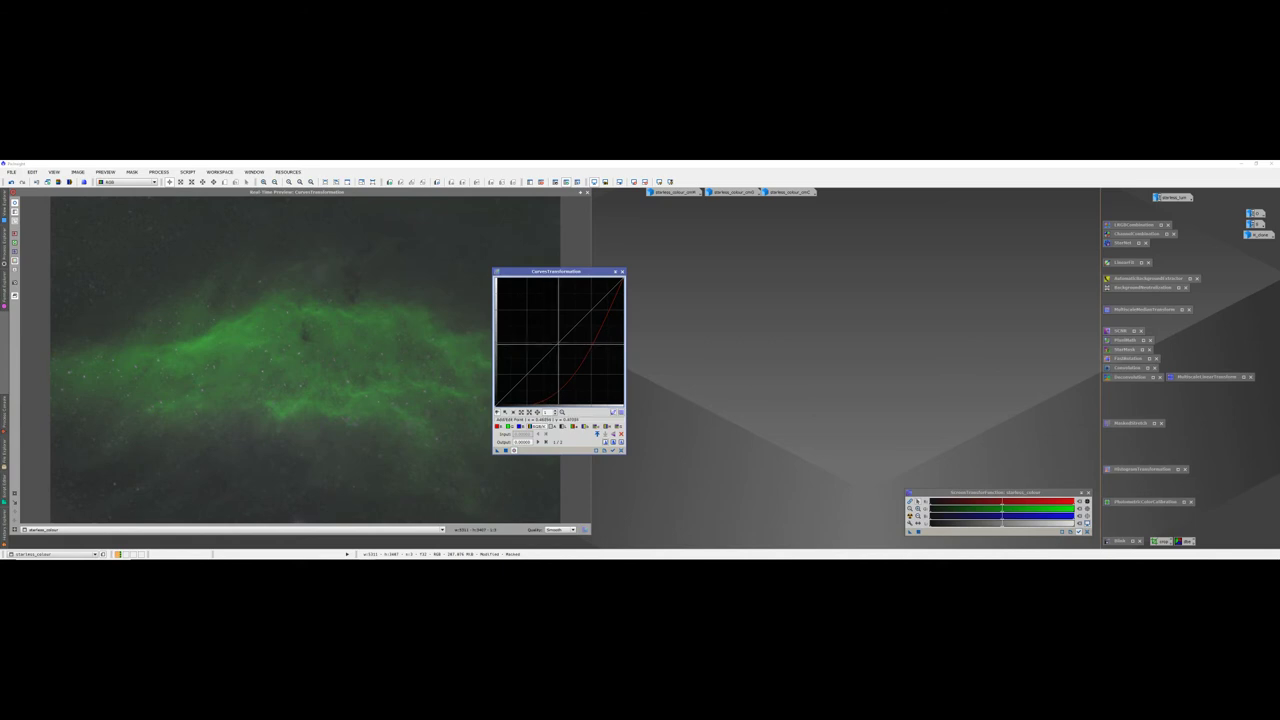
{"action": "left_click_drag", "start_coordinate": [559, 342], "coordinate": [583, 368]}
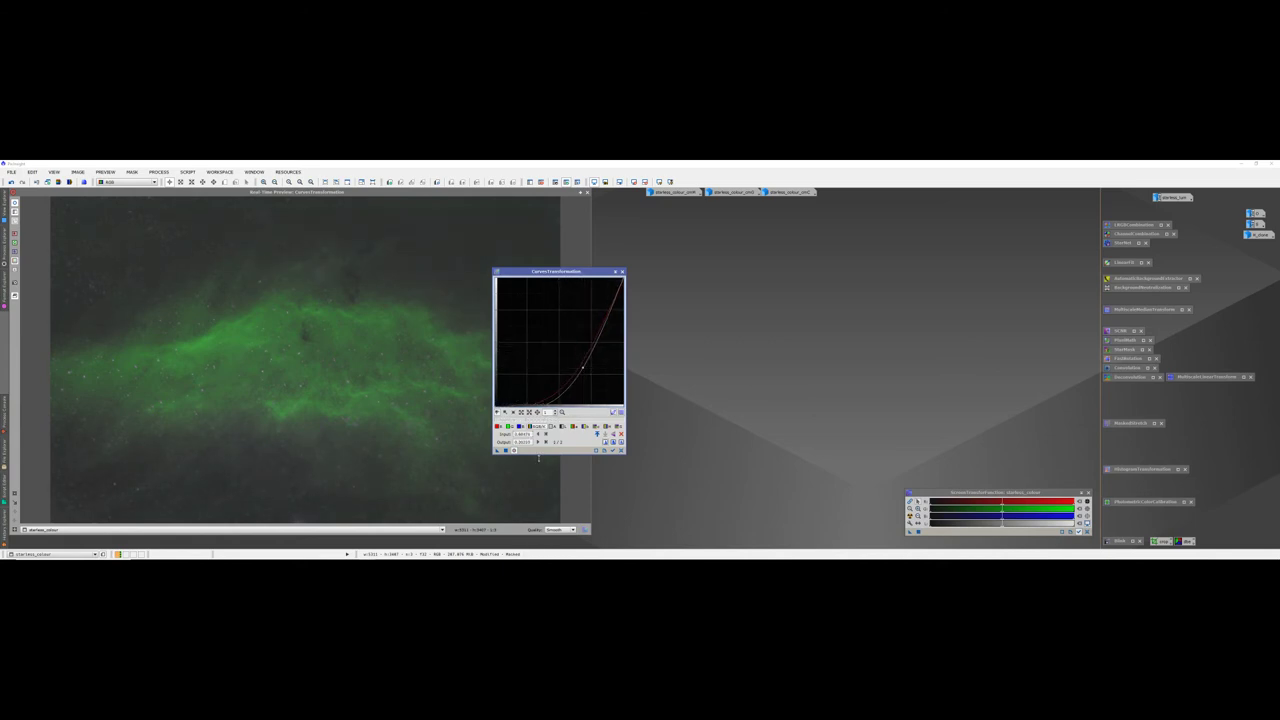
{"action": "left_click", "coordinate": [506, 451]}
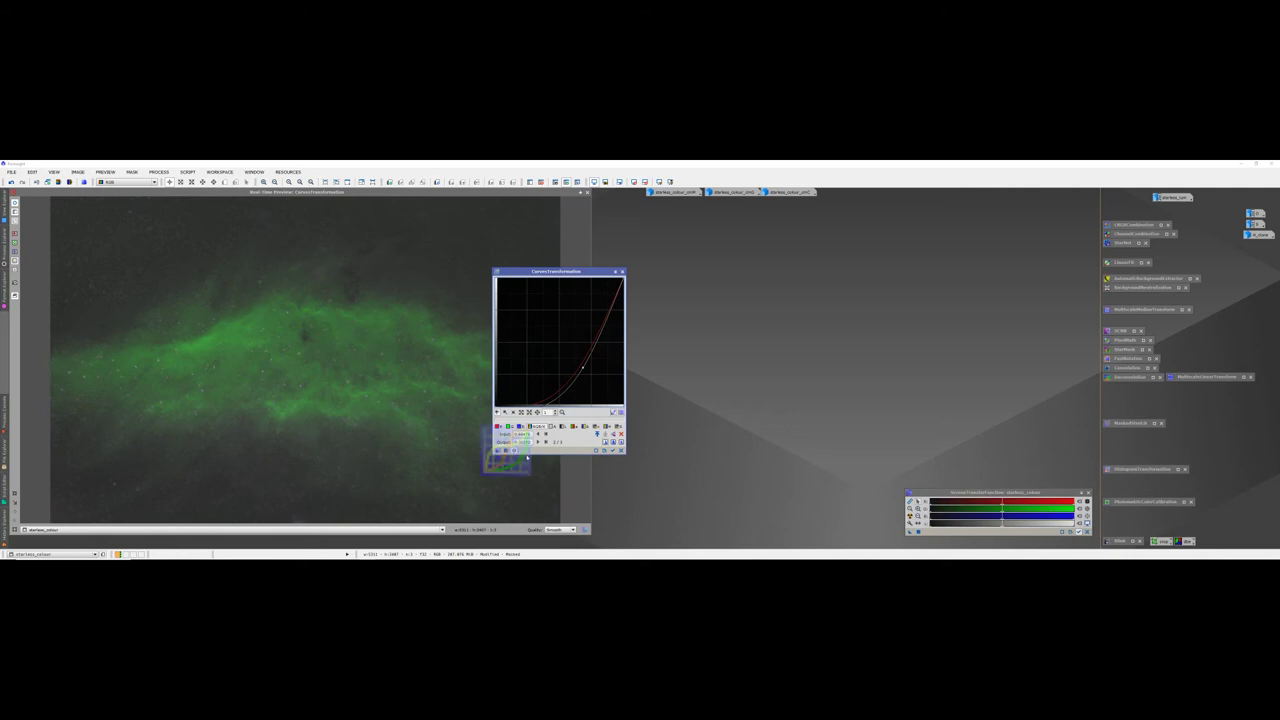
{"action": "left_click", "coordinate": [622, 451]}
{"action": "left_click", "coordinate": [588, 193]}
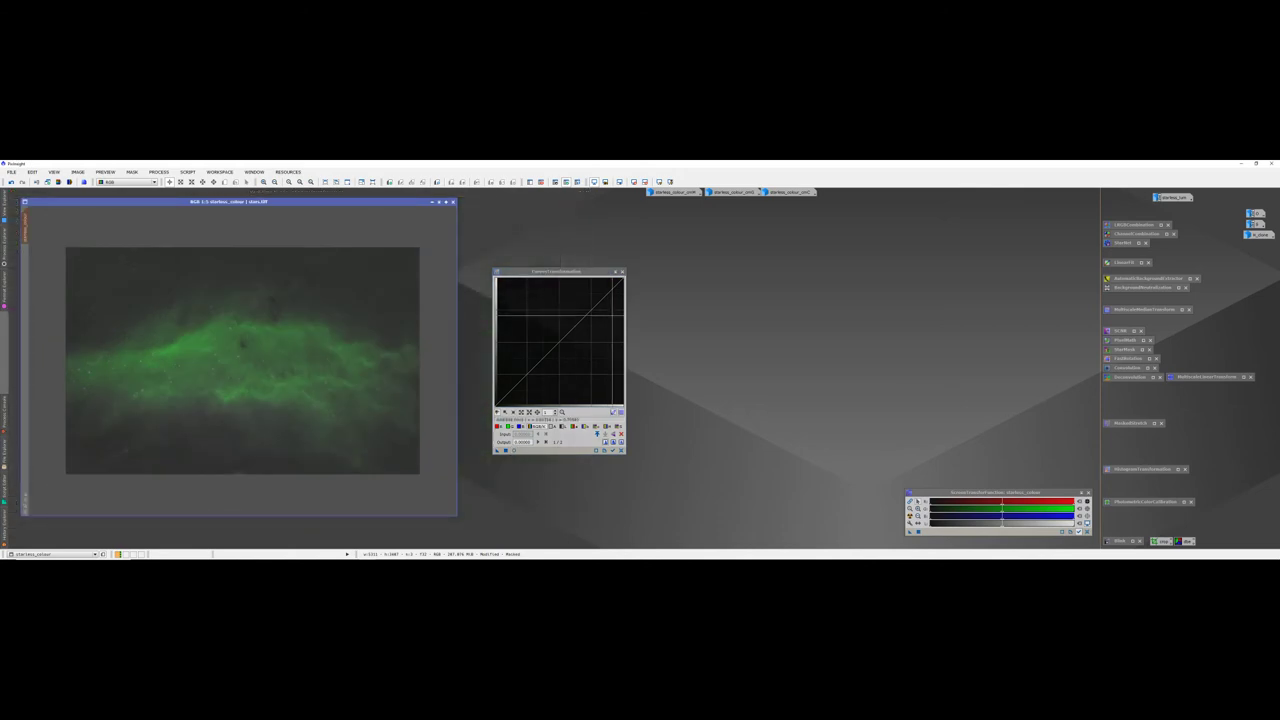
Step: Switch the starless_colour mask to the green one, then lower the green curve and raise the red curve in the real-time preview
{"action": "double_click", "coordinate": [733, 191]}
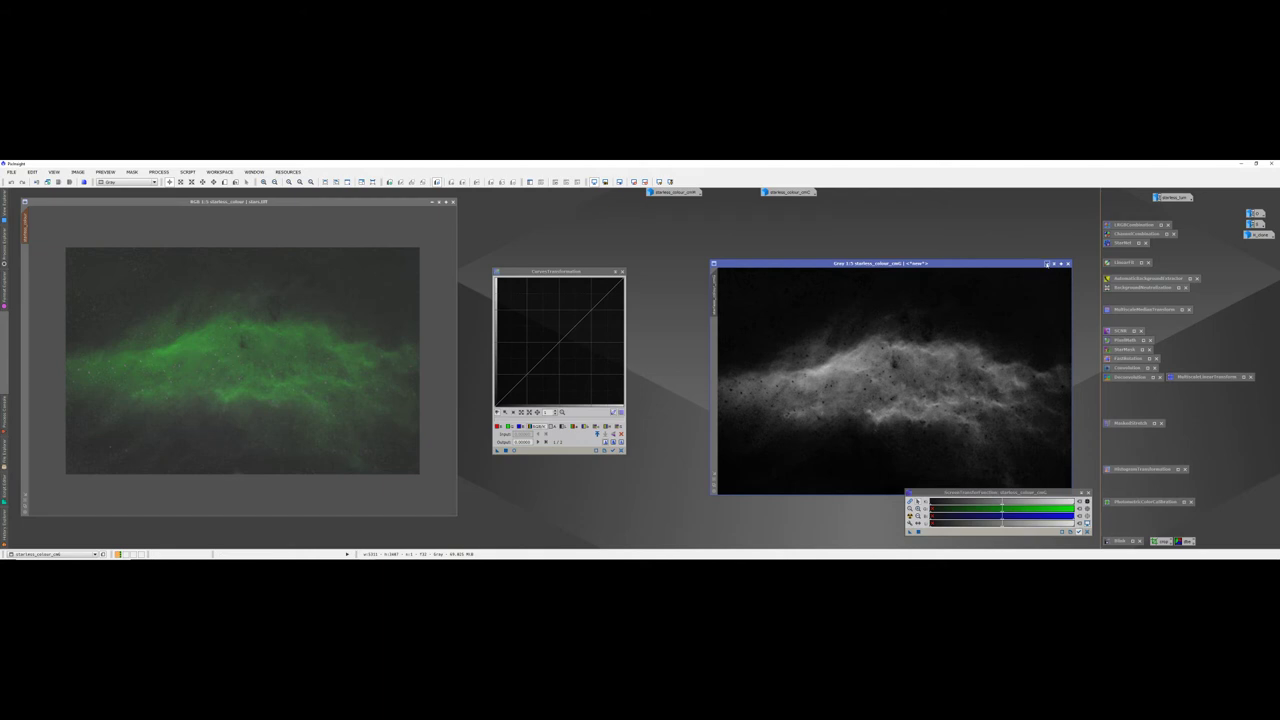
{"action": "left_click", "coordinate": [1047, 263]}
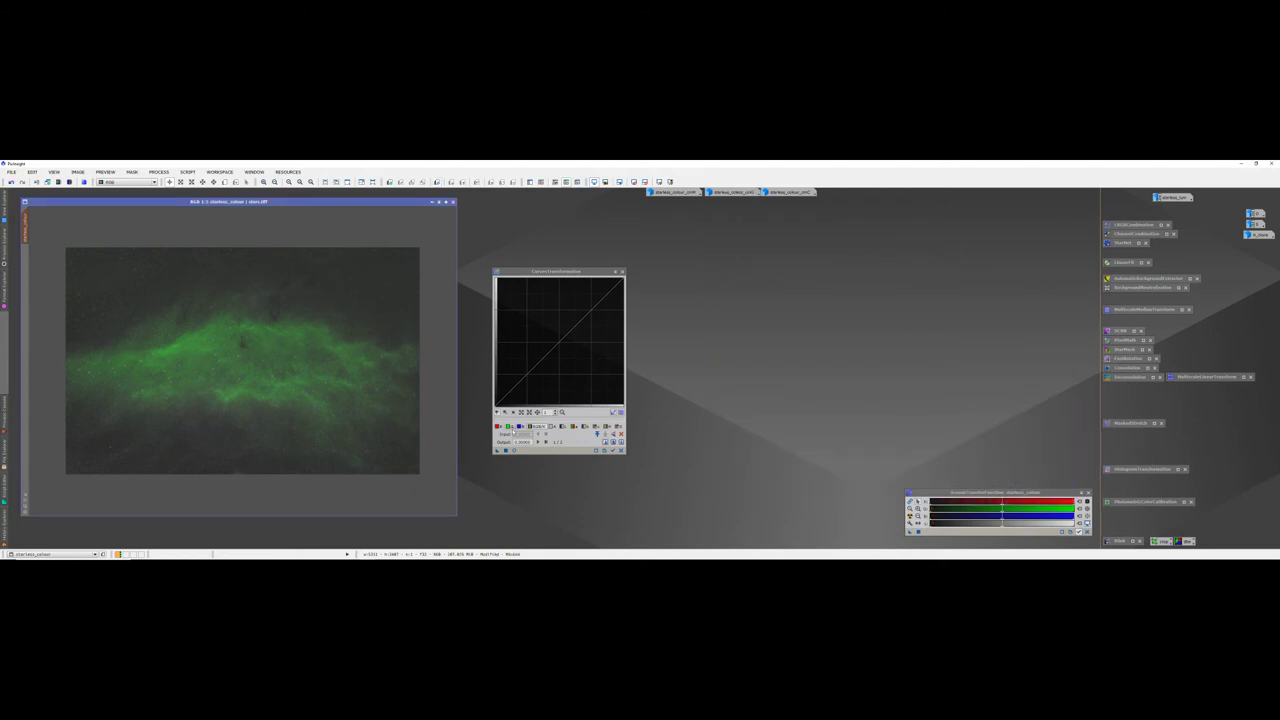
{"action": "left_click", "coordinate": [514, 451]}
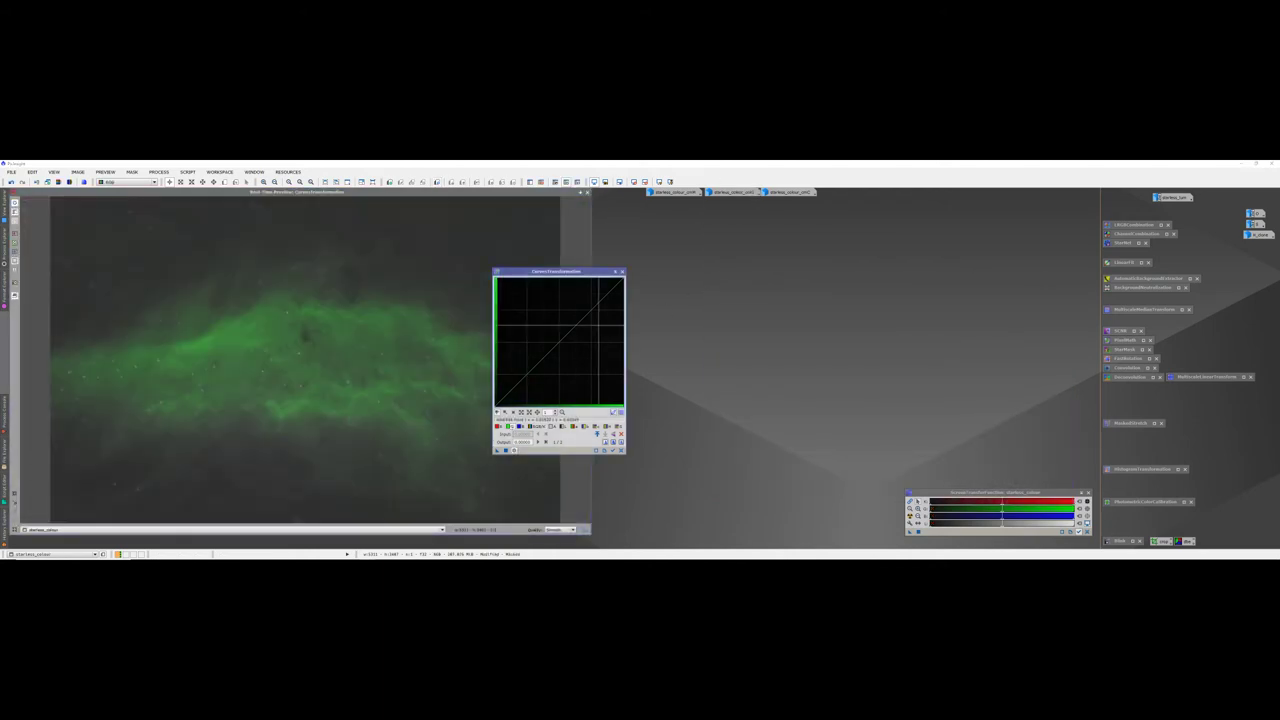
{"action": "left_click_drag", "start_coordinate": [562, 338], "coordinate": [571, 348]}
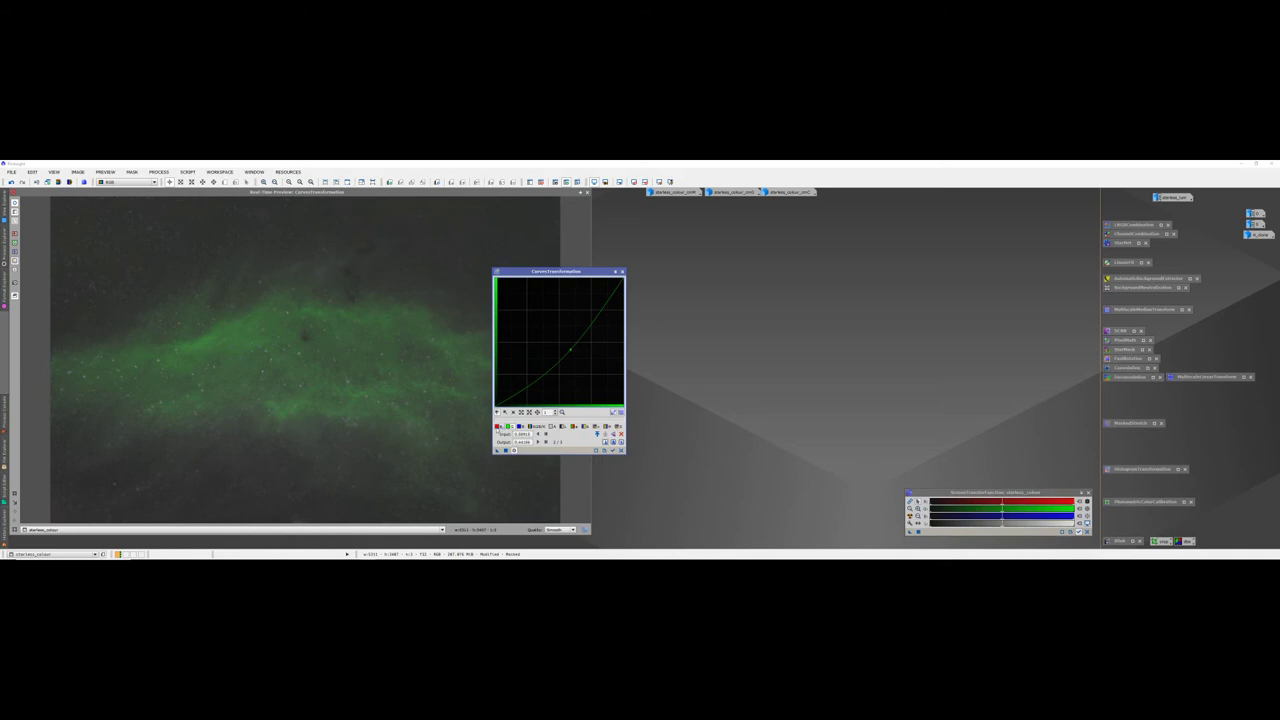
{"action": "left_click", "coordinate": [497, 427]}
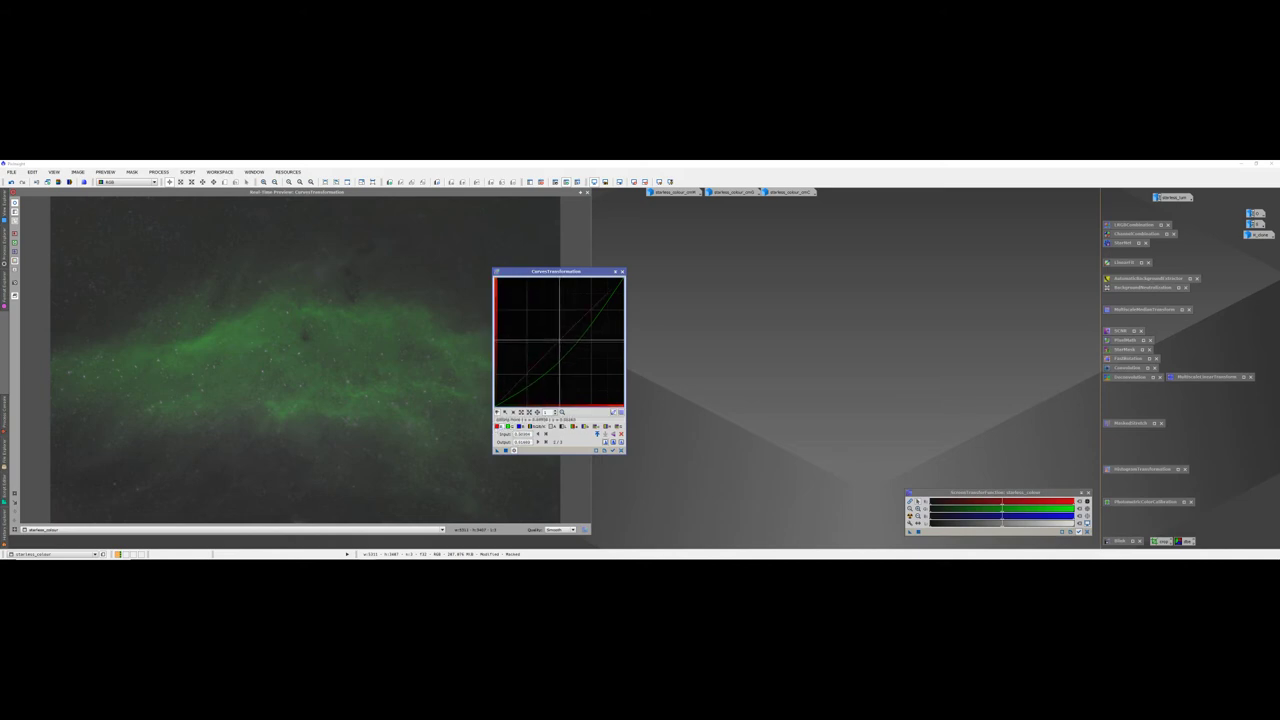
{"action": "left_click_drag", "start_coordinate": [559, 340], "coordinate": [547, 330]}
Step: Raise the blue, chroma (c) and RGB/K curves, anchor the RGB/K shadows with a low point, and apply the curves through the green mask
{"action": "left_click", "coordinate": [519, 426]}
{"action": "left_click_drag", "start_coordinate": [560, 342], "coordinate": [570, 317]}
{"action": "left_click", "coordinate": [596, 426]}
{"action": "left_click", "coordinate": [539, 427]}
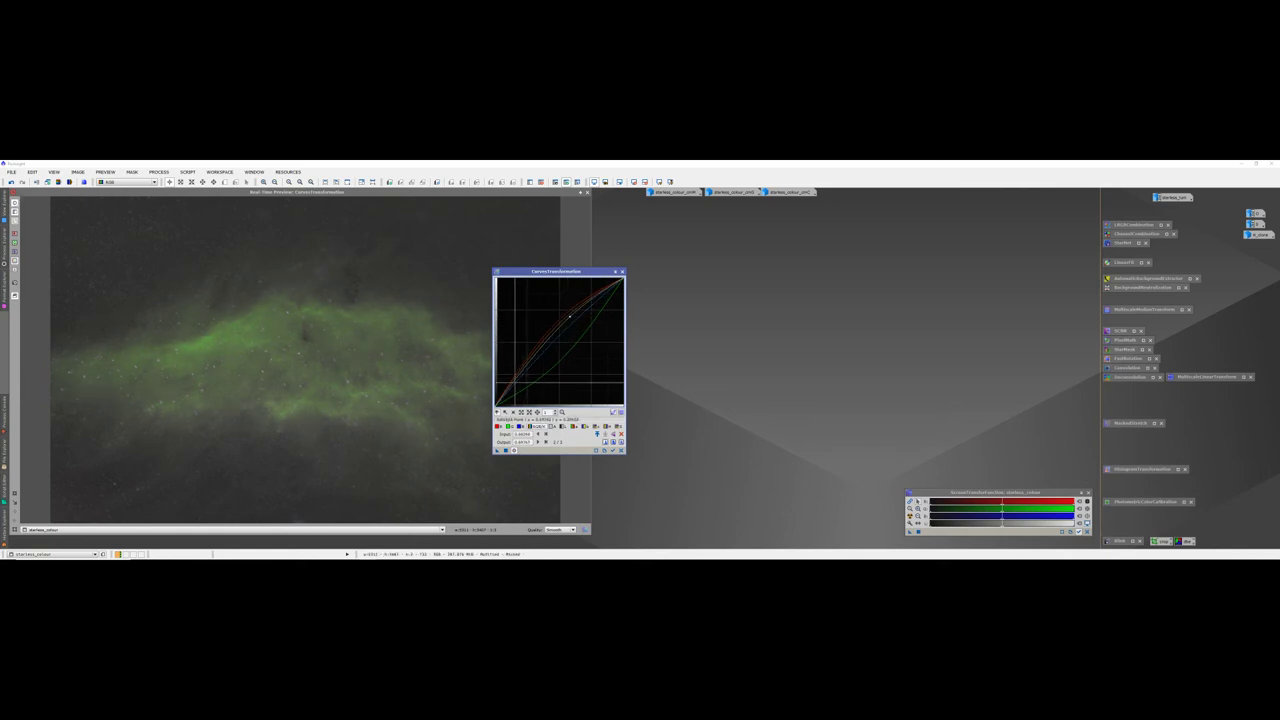
{"action": "left_click", "coordinate": [515, 386]}
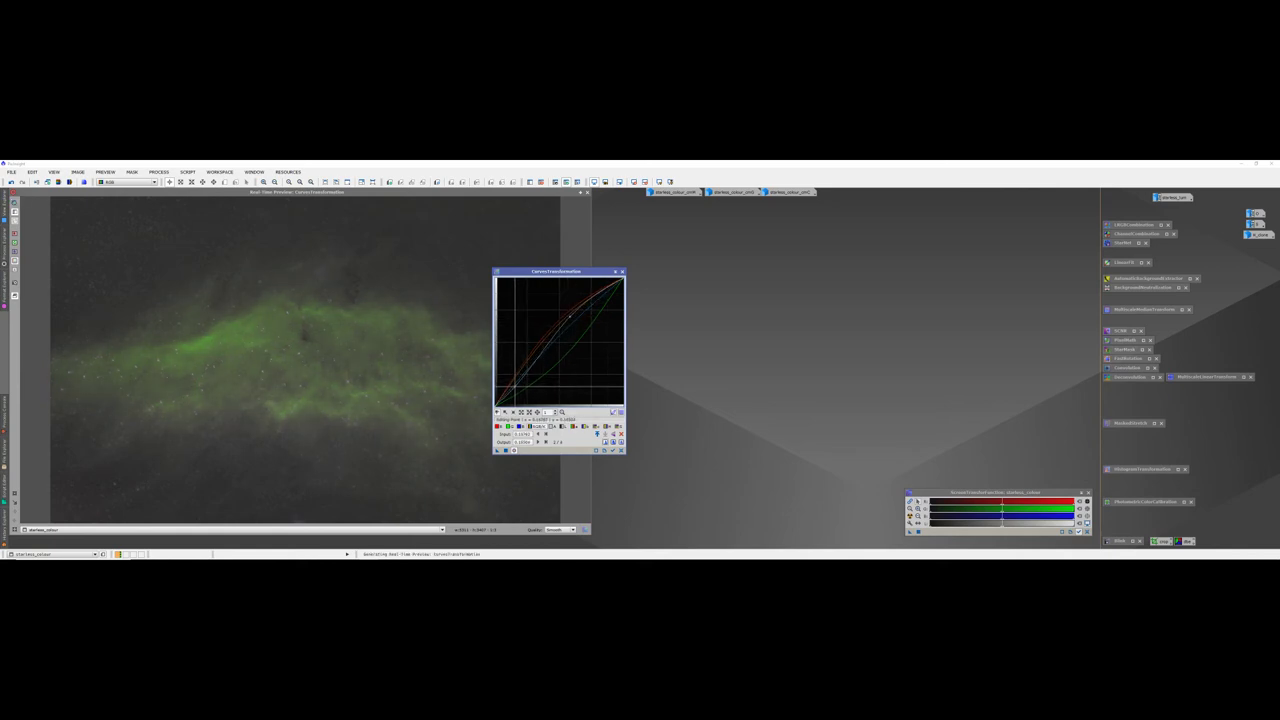
{"action": "left_click", "coordinate": [506, 450]}
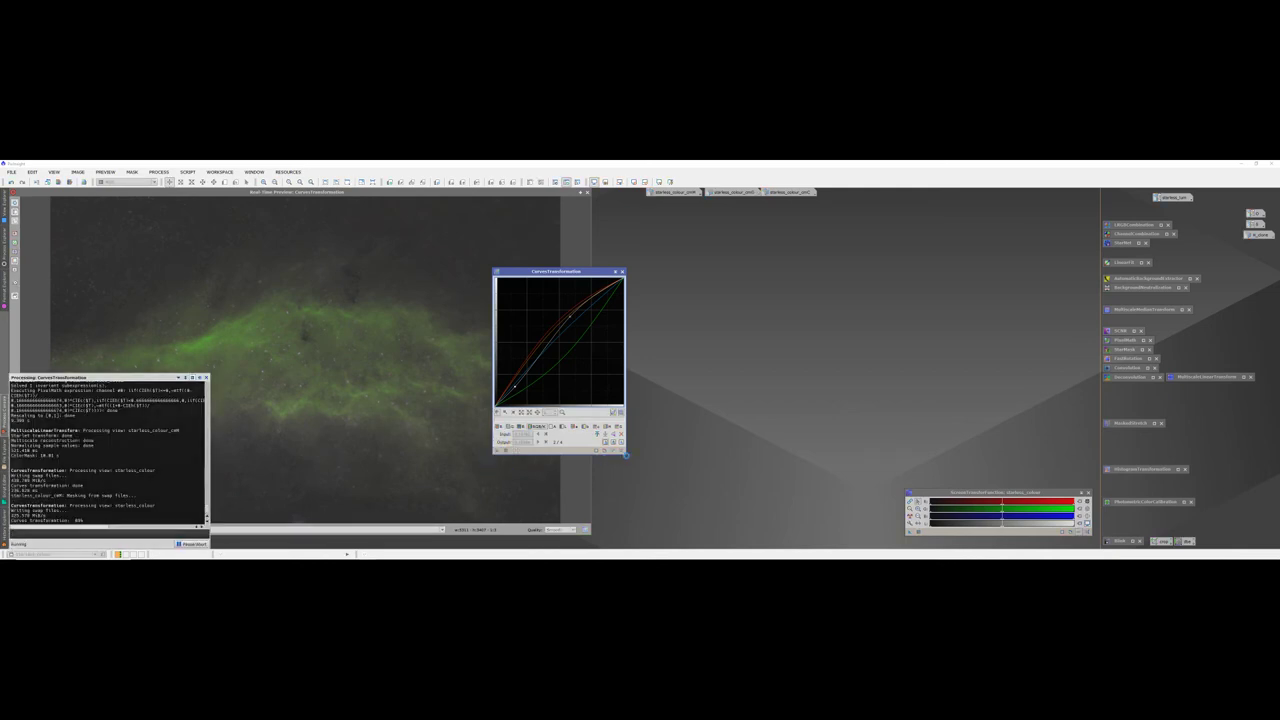
{"action": "left_click", "coordinate": [619, 450]}
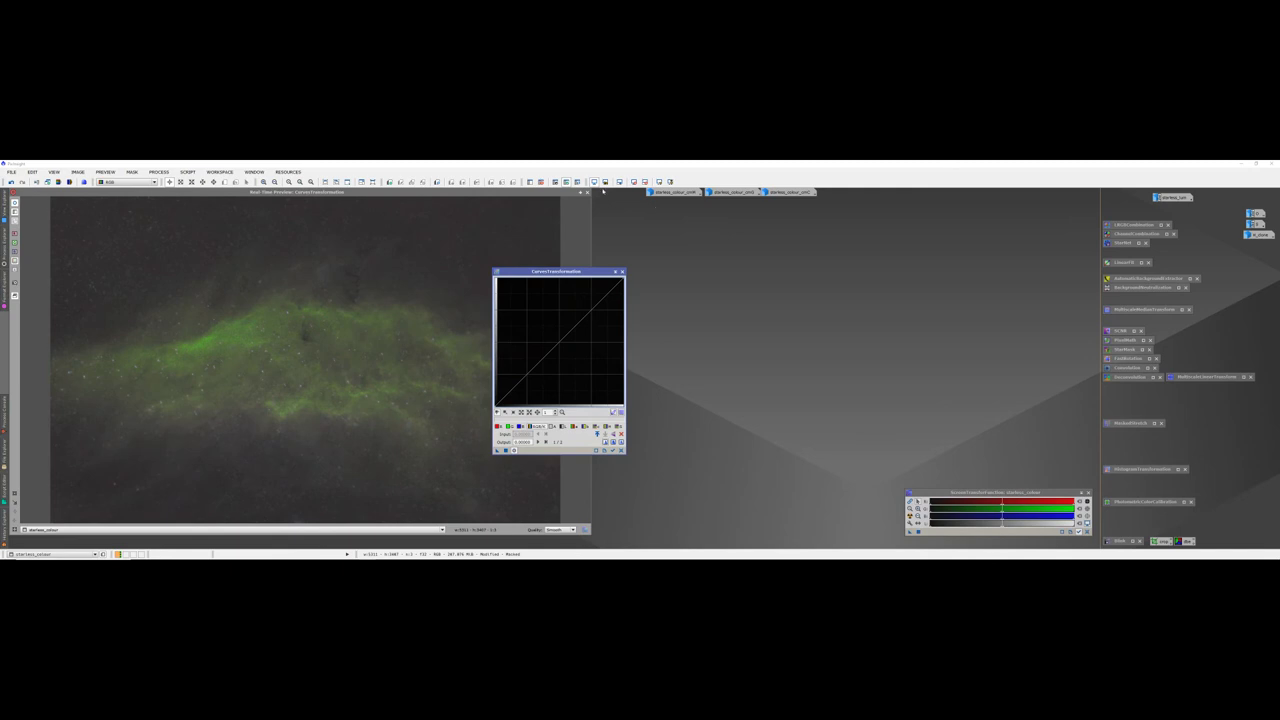
{"action": "left_click", "coordinate": [514, 450]}
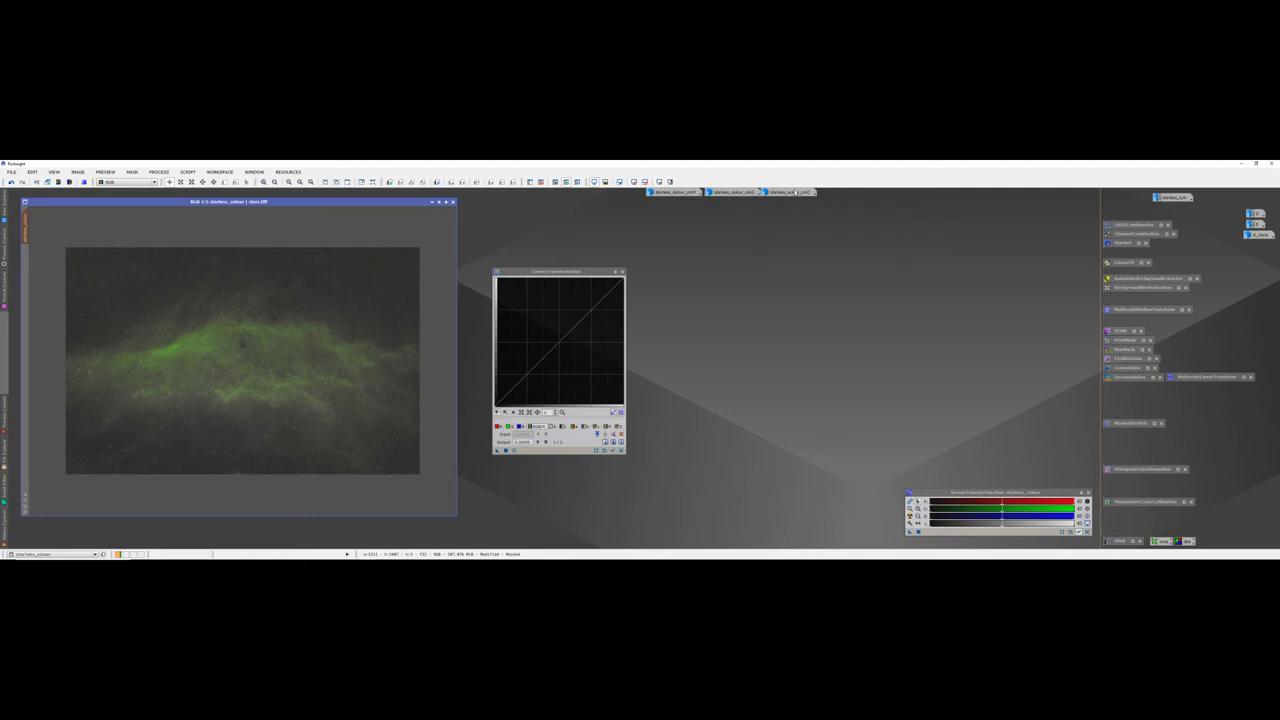
Step: Switch the starless_colour mask to the cyan one and raise the blue and green curves in the real-time preview
{"action": "left_click", "coordinate": [797, 192]}
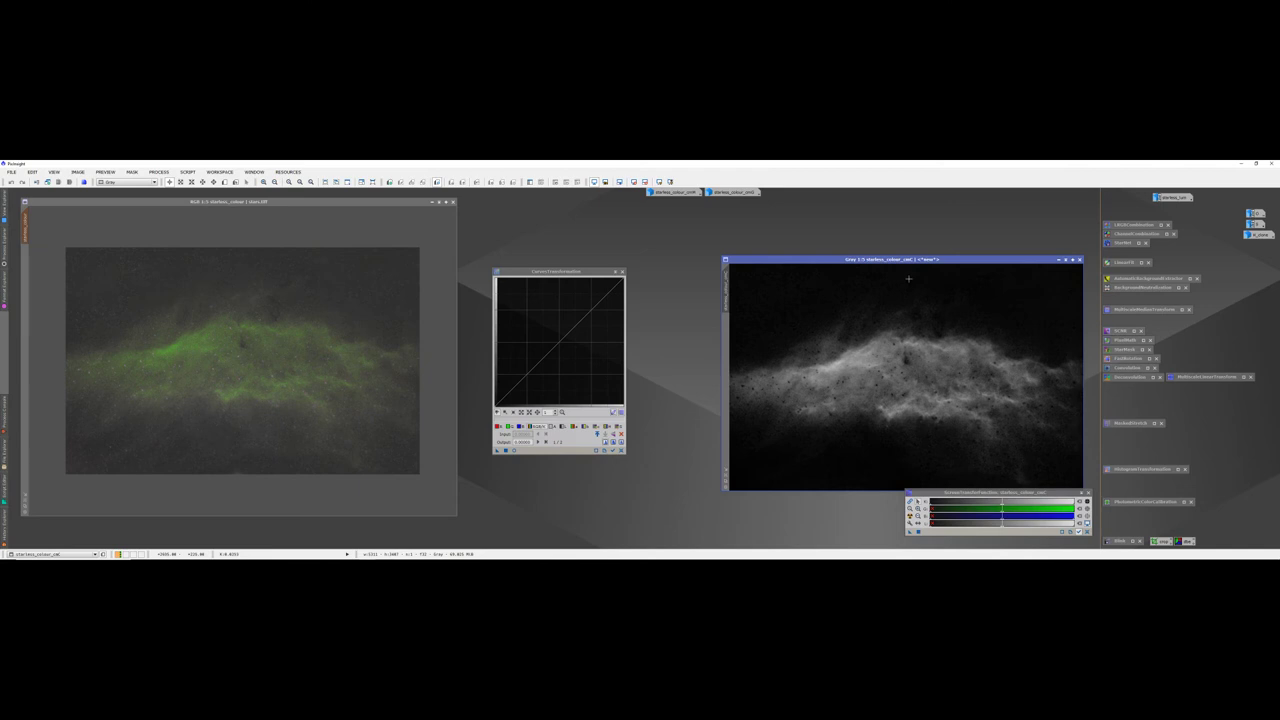
{"action": "left_click", "coordinate": [1058, 260]}
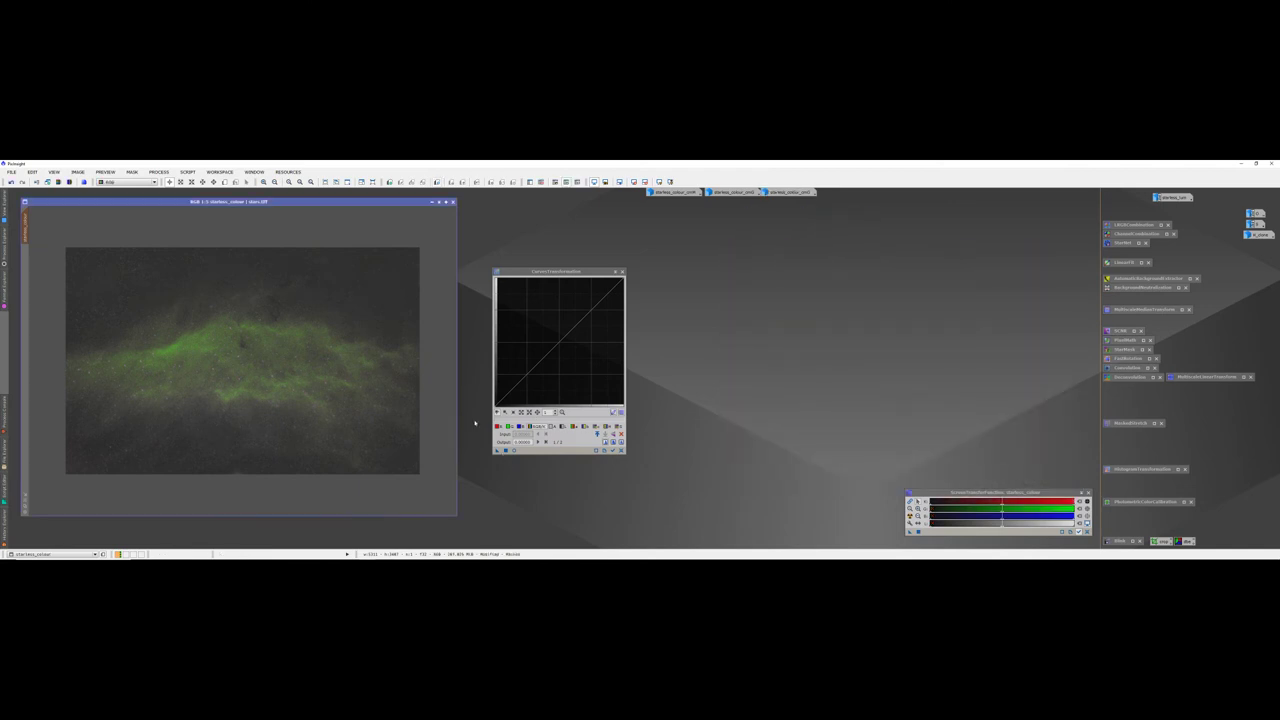
{"action": "left_click", "coordinate": [514, 452]}
{"action": "left_click", "coordinate": [514, 450]}
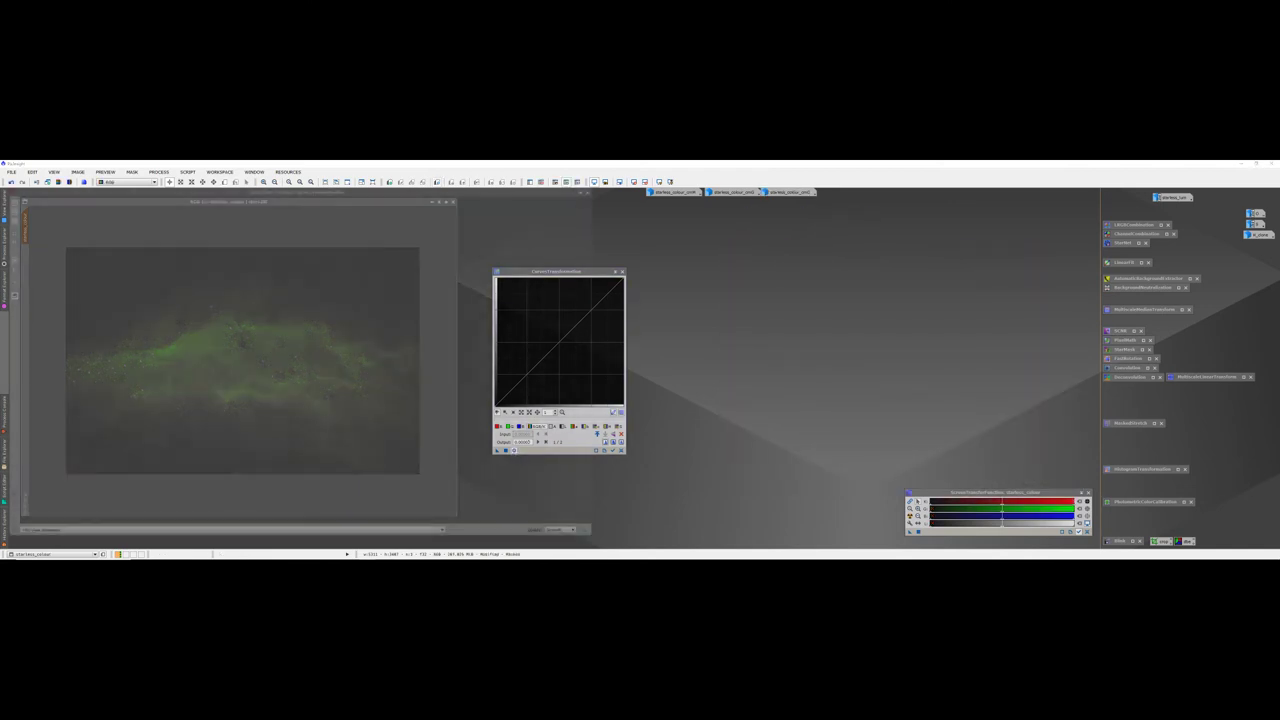
{"action": "mouse_move", "coordinate": [560, 331]}
{"action": "left_mouse_down"}
{"action": "mouse_move", "coordinate": [547, 329]}
{"action": "mouse_move", "coordinate": [540, 350]}
{"action": "mouse_move", "coordinate": [567, 309]}
{"action": "left_mouse_up"}
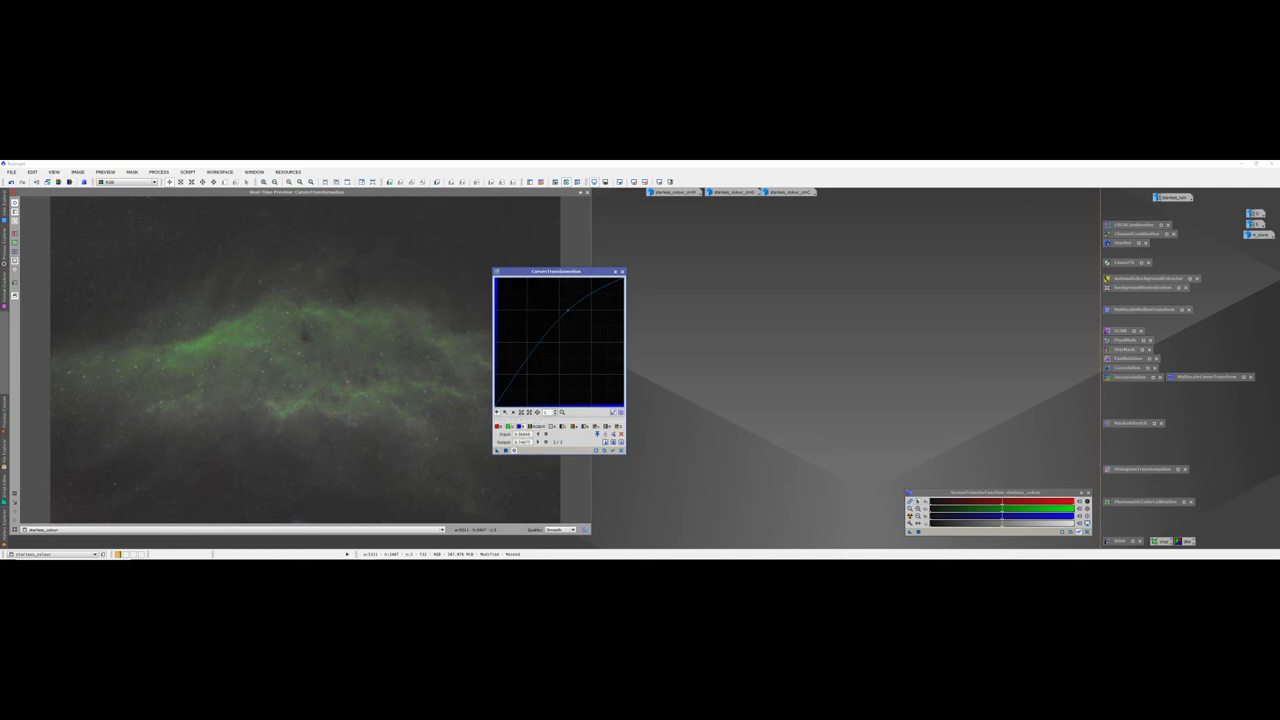
{"action": "left_click", "coordinate": [509, 426]}
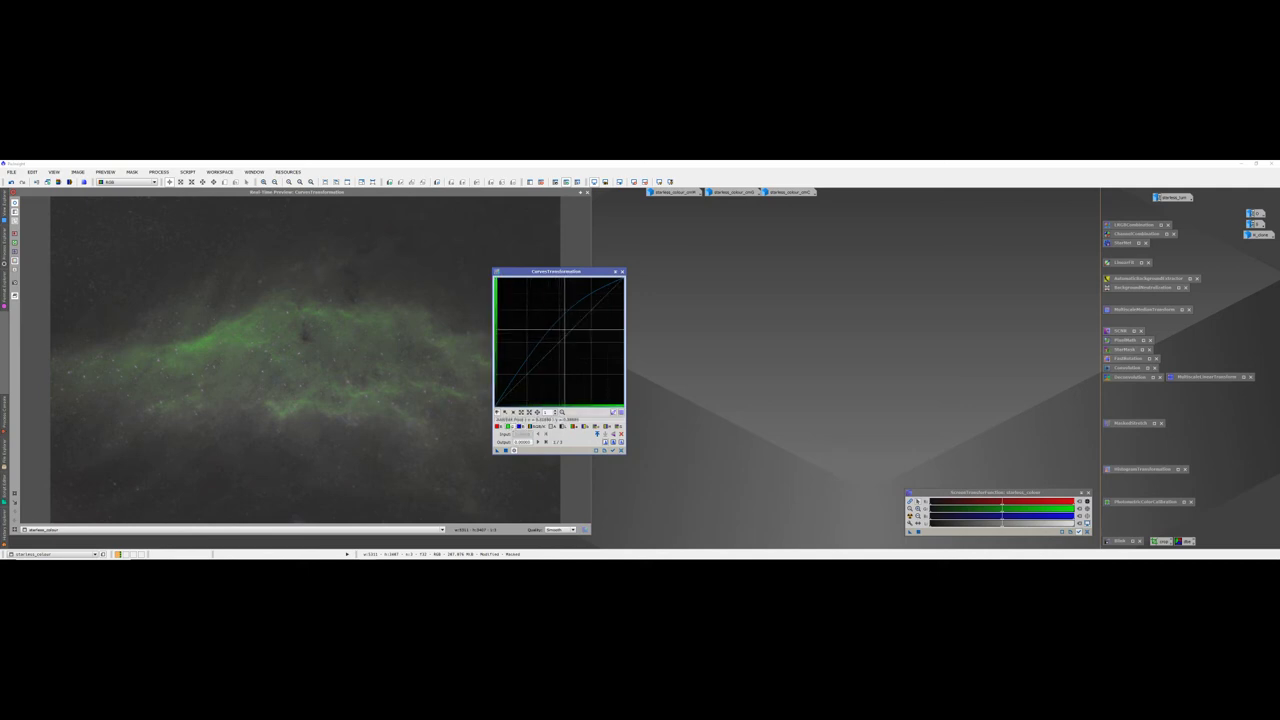
{"action": "mouse_move", "coordinate": [568, 333]}
{"action": "left_mouse_down"}
{"action": "mouse_move", "coordinate": [577, 346]}
{"action": "mouse_move", "coordinate": [562, 322]}
{"action": "mouse_move", "coordinate": [576, 322]}
{"action": "mouse_move", "coordinate": [562, 321]}
{"action": "left_mouse_up"}
Step: Raise the red curve steeply and the chroma (c) curve moderately, apply them through the cyan mask, and reset CurvesTransformation
{"action": "left_click", "coordinate": [497, 426]}
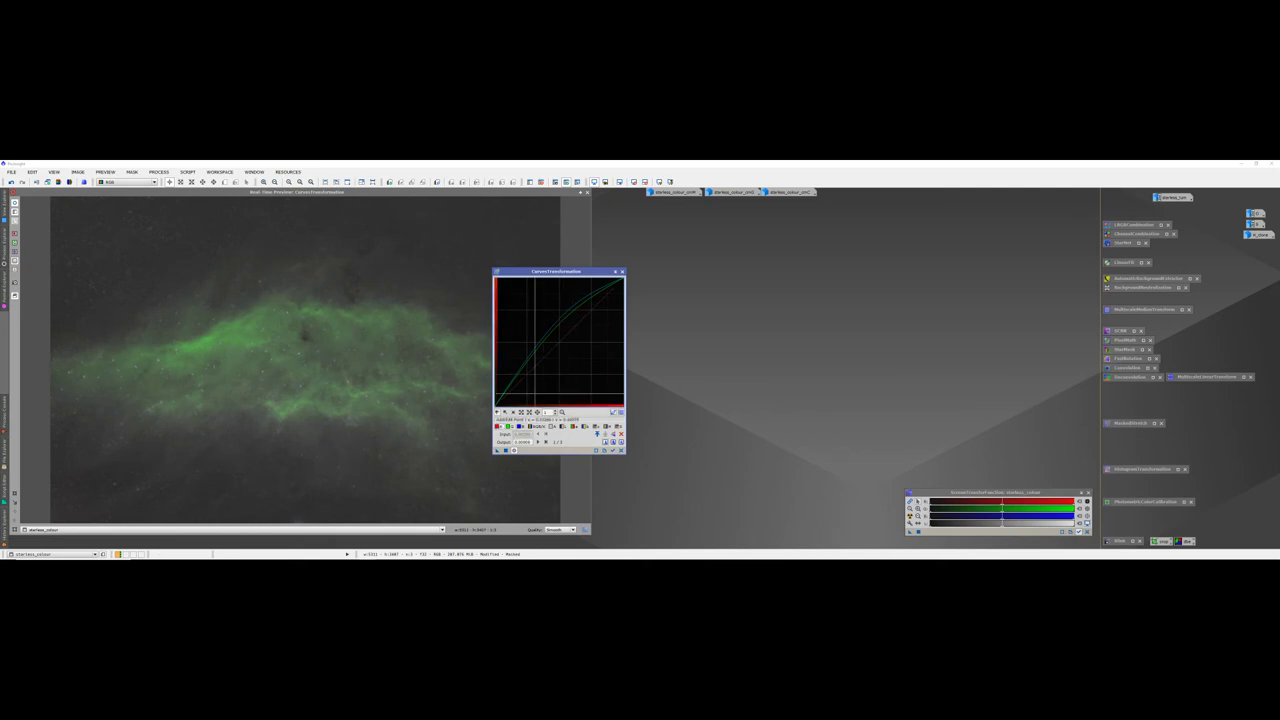
{"action": "left_click", "coordinate": [552, 315]}
{"action": "left_click_drag", "start_coordinate": [552, 315], "coordinate": [517, 312]}
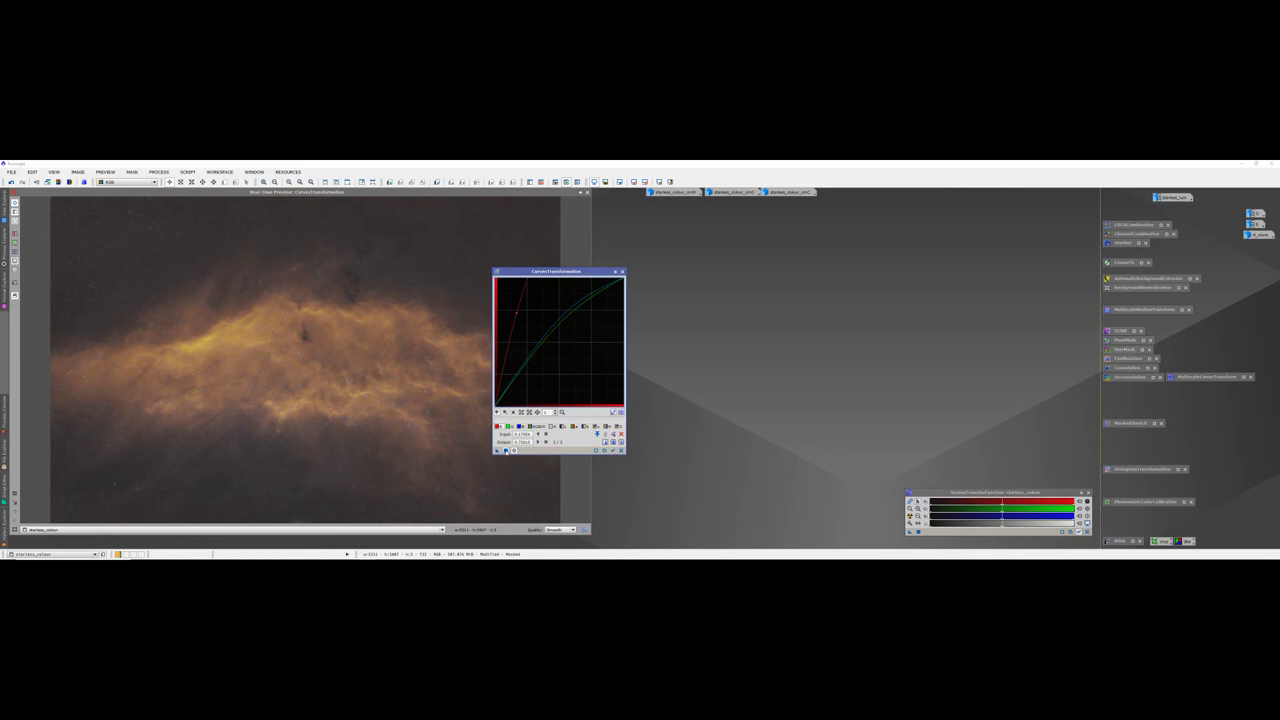
{"action": "left_click", "coordinate": [597, 427]}
{"action": "left_click_drag", "start_coordinate": [560, 340], "coordinate": [551, 327]}
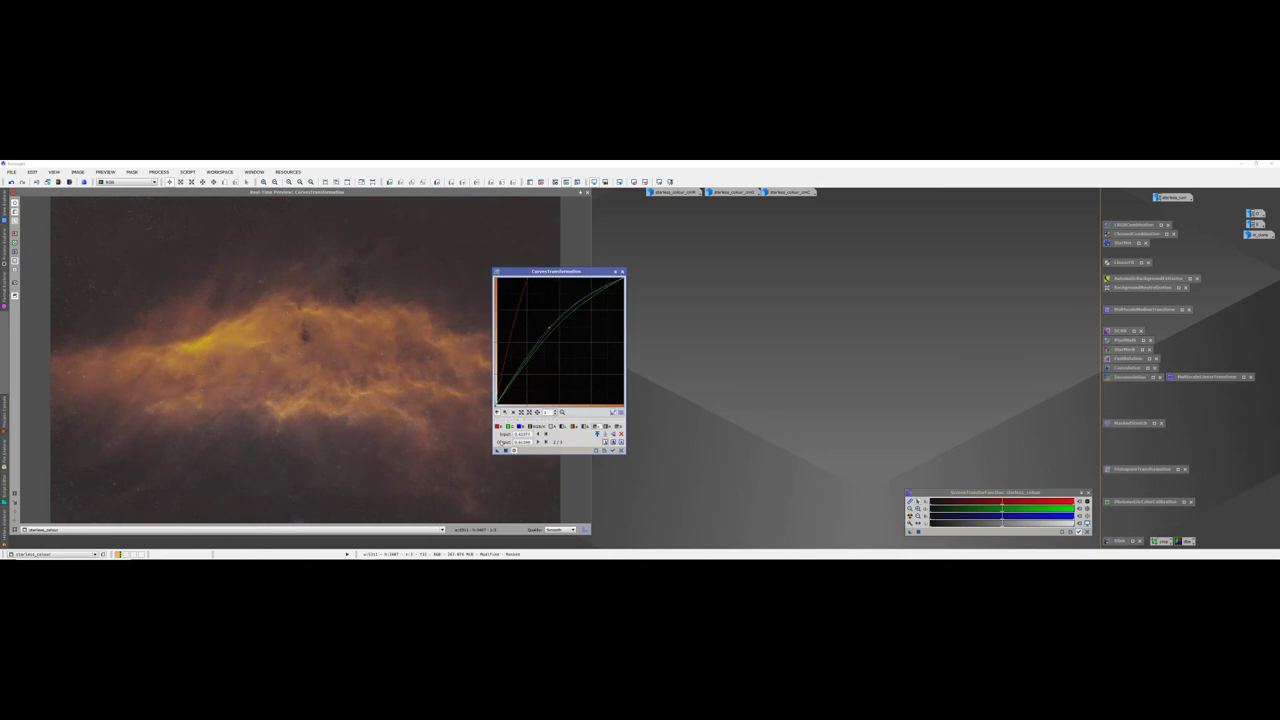
{"action": "left_click", "coordinate": [506, 450]}
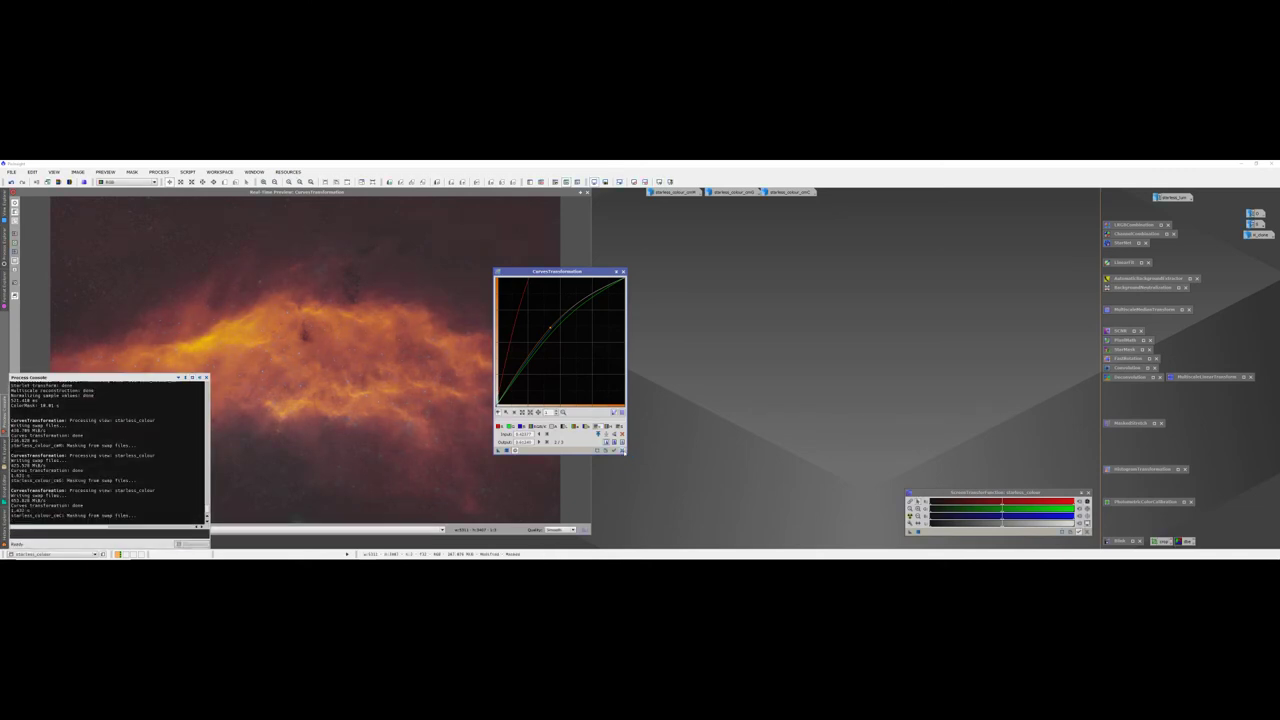
{"action": "left_click", "coordinate": [621, 450]}
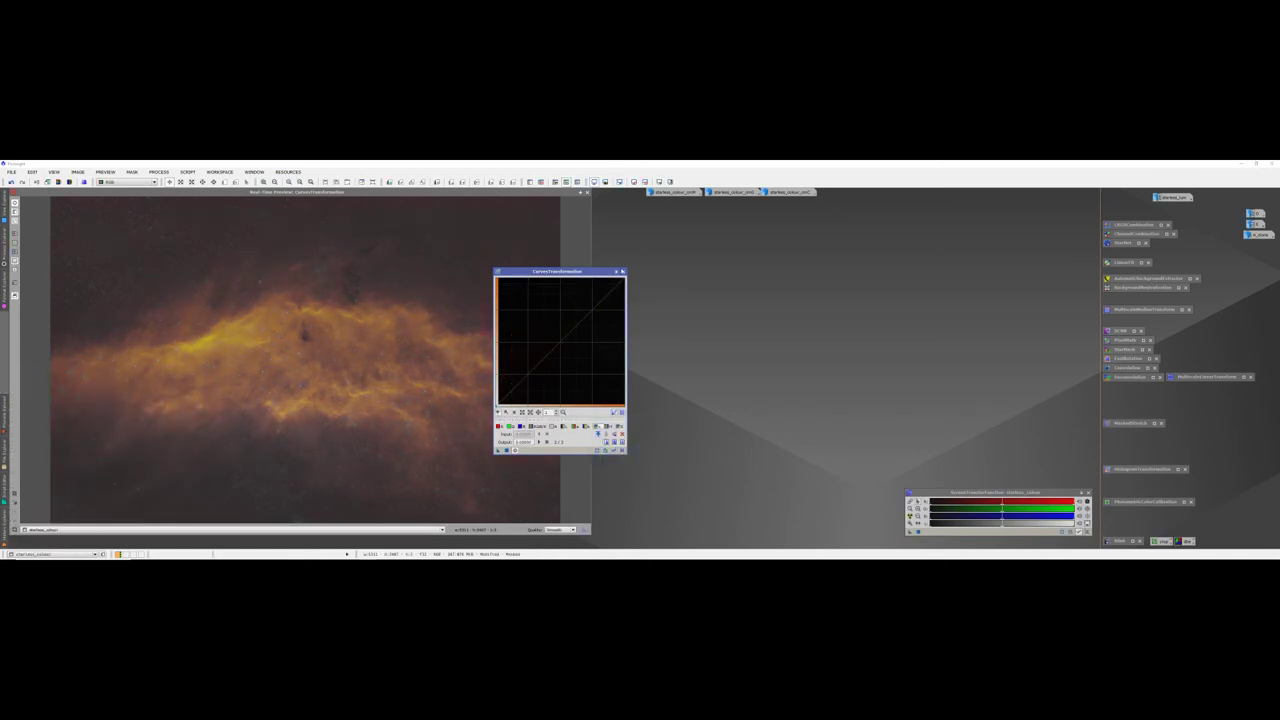
Step: Minimize CurvesTransformation, close the real-time preview, and remove the mask from the starless_colour image
{"action": "left_click", "coordinate": [617, 272]}
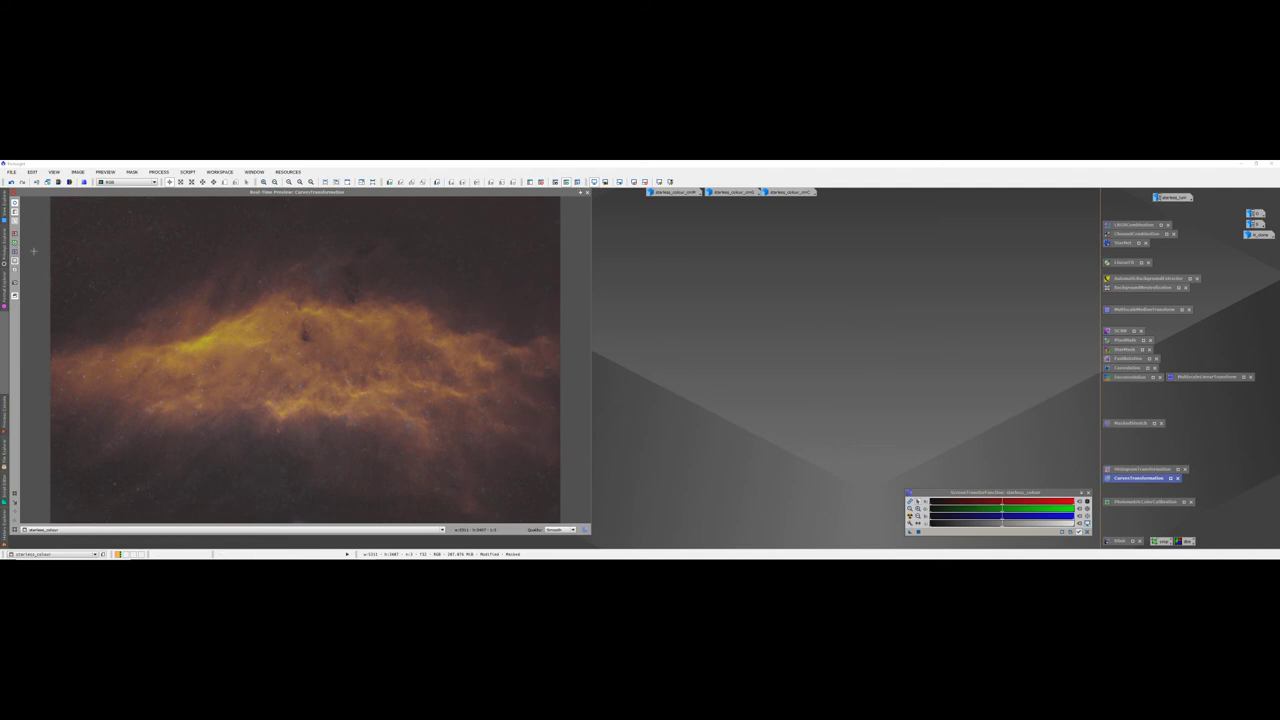
{"action": "left_click", "coordinate": [587, 191]}
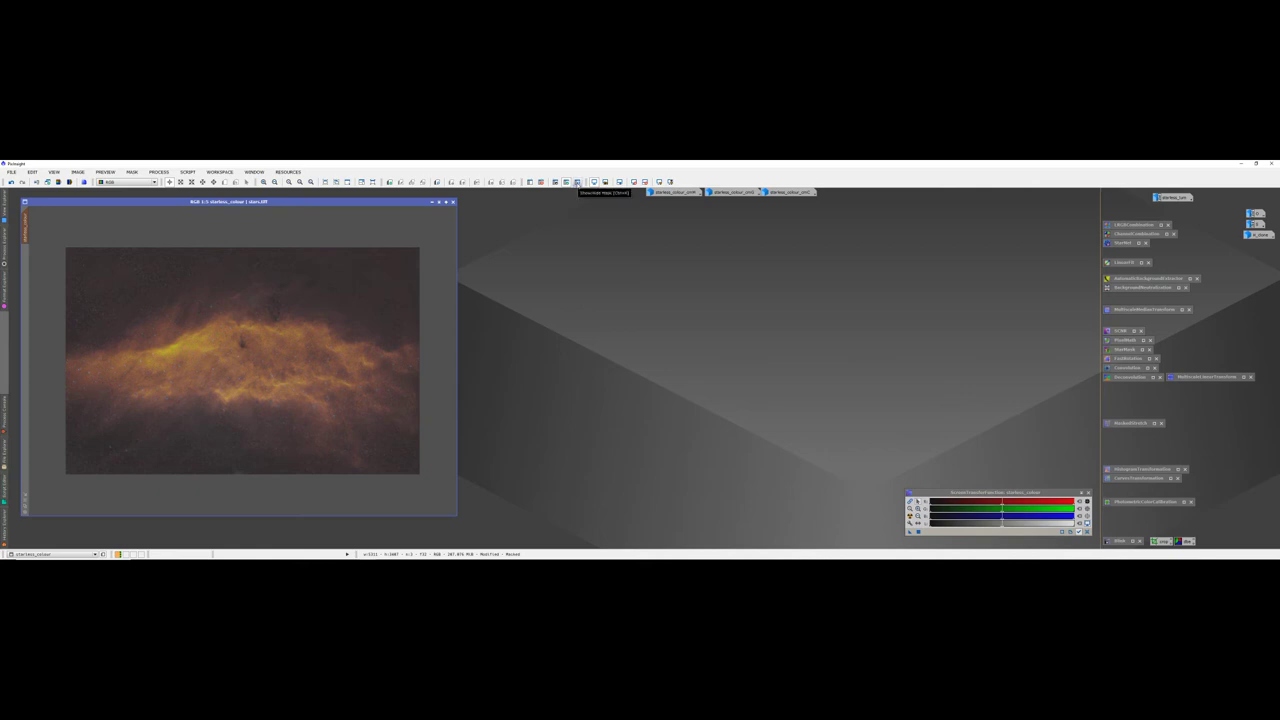
{"action": "left_click", "coordinate": [577, 182]}
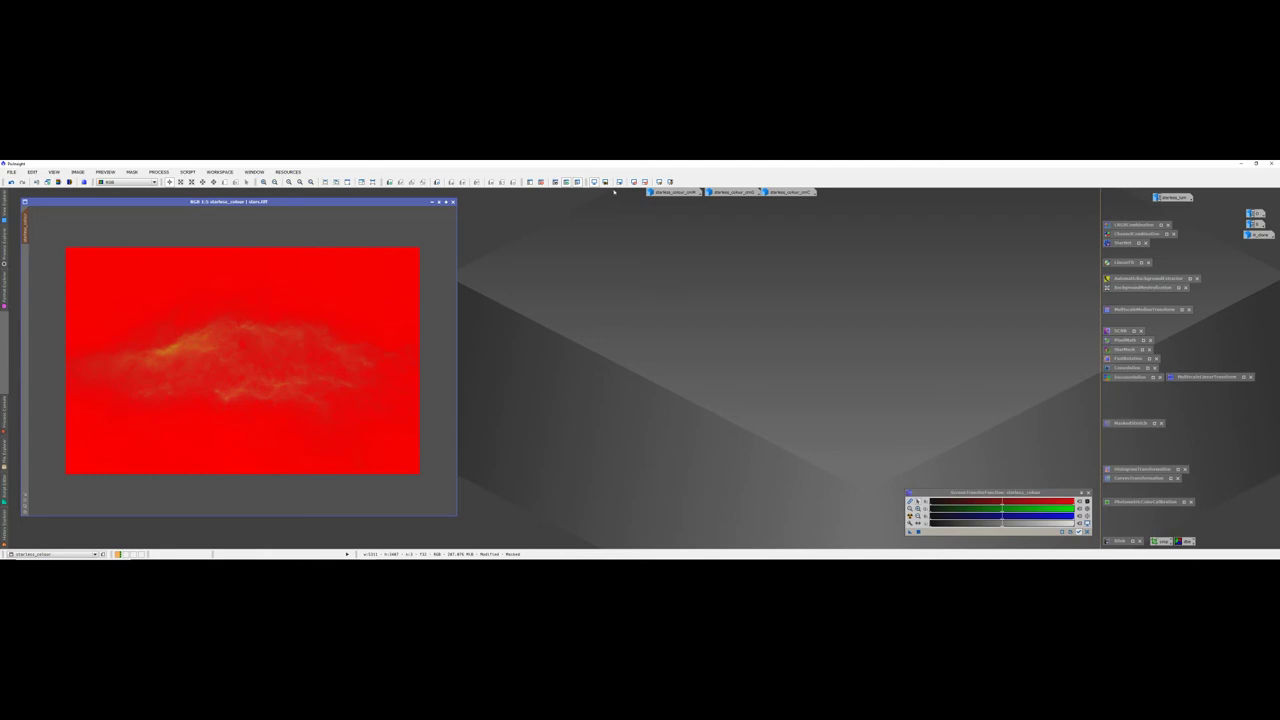
{"action": "left_click", "coordinate": [577, 182]}
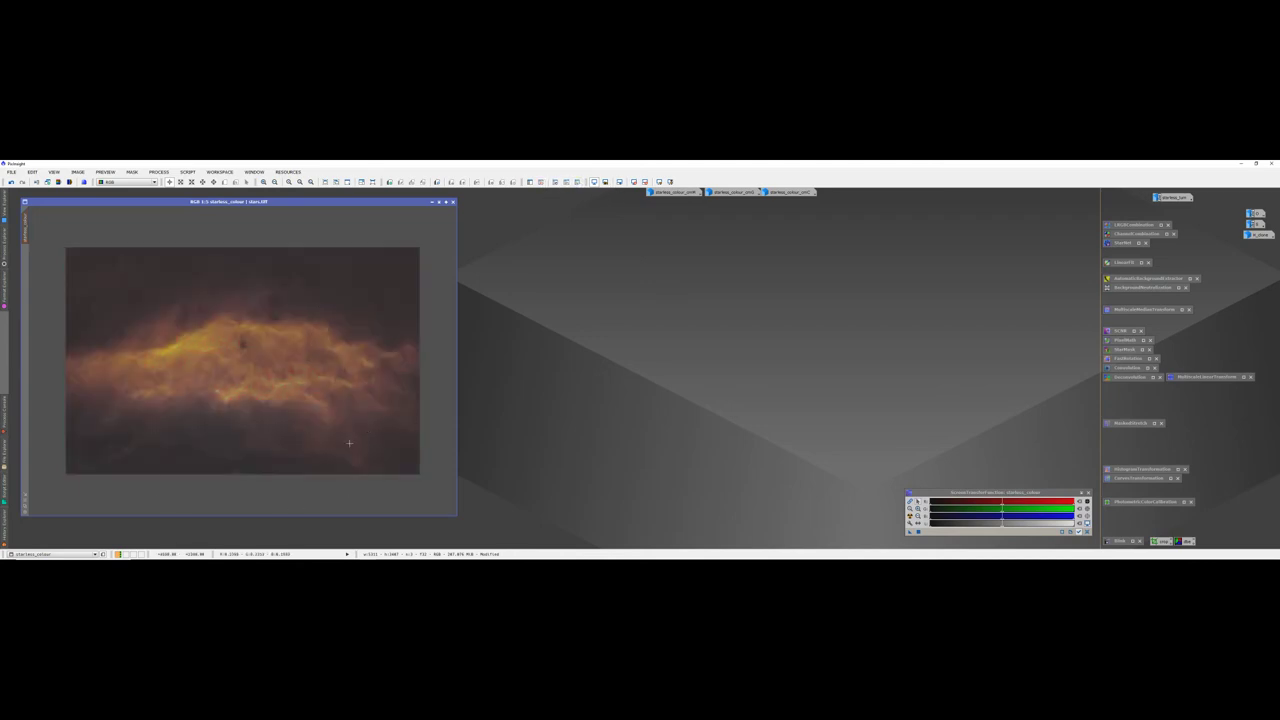
Step: Open CurvesTransformation with a real-time preview of starless_colour, raise the RGB/K midtones slightly and pull down the shadows for an S-curve
{"action": "scroll", "coordinate": [339, 446], "scroll_direction": "down", "scroll_amount": 2}
{"action": "scroll", "coordinate": [266, 380], "scroll_direction": "up", "scroll_amount": 5}
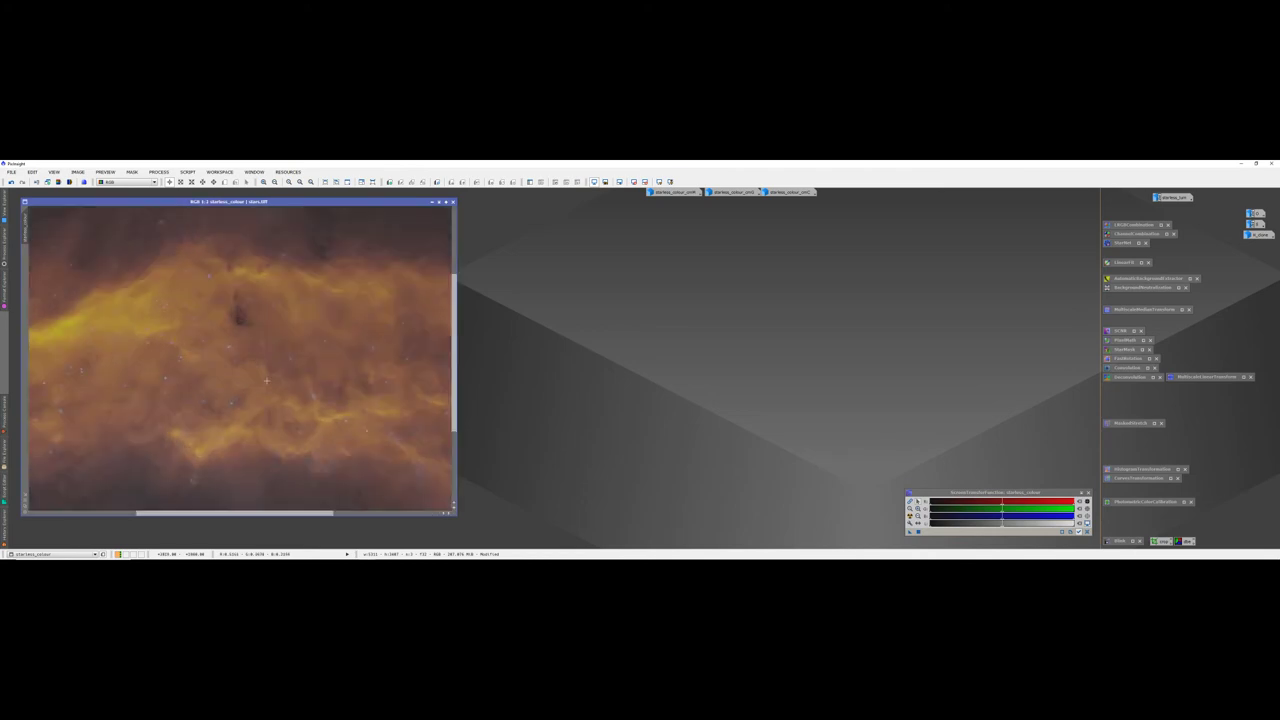
{"action": "scroll", "coordinate": [266, 380], "scroll_direction": "up", "scroll_amount": 1}
{"action": "scroll", "coordinate": [266, 380], "scroll_direction": "down", "scroll_amount": 4}
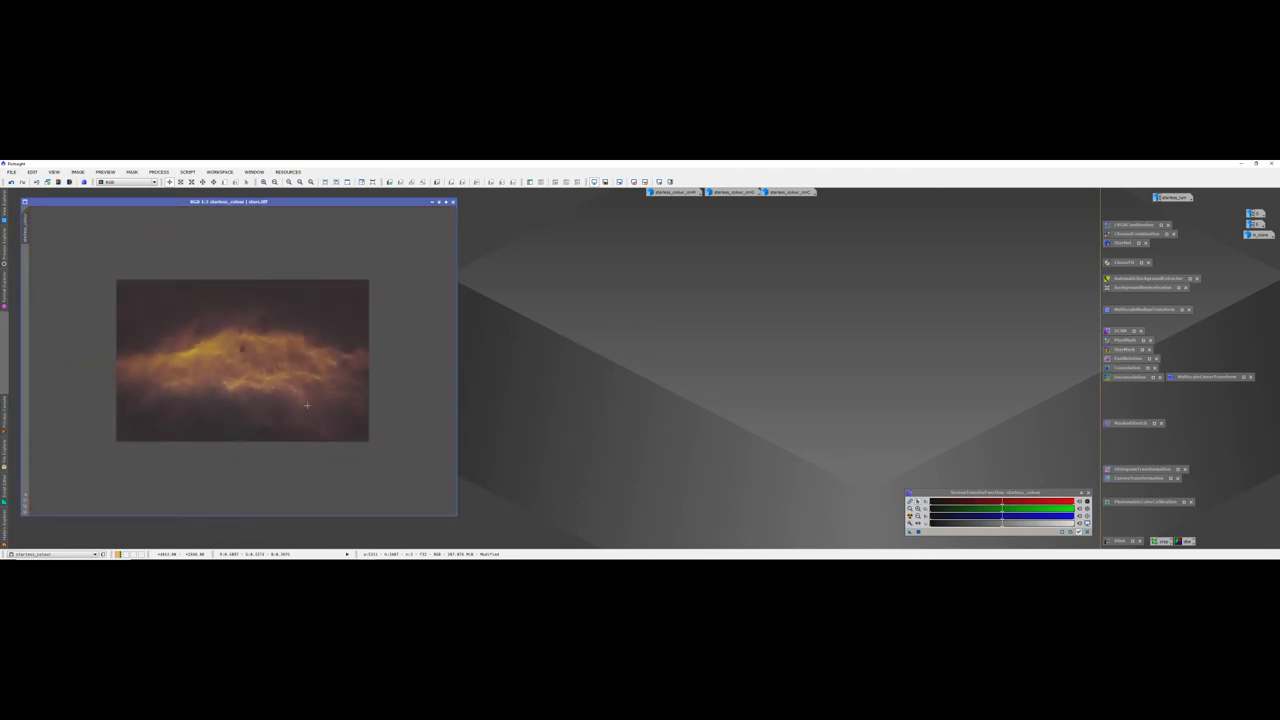
{"action": "scroll", "coordinate": [307, 405], "scroll_direction": "up", "scroll_amount": 2}
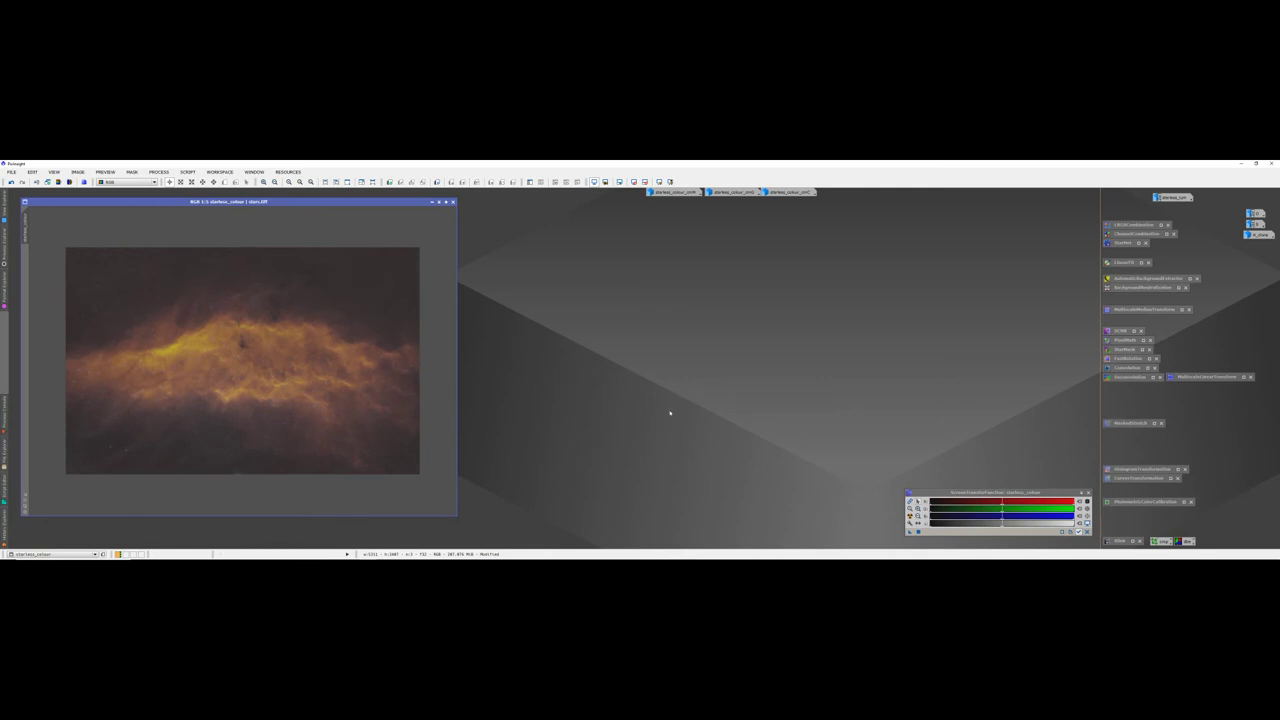
{"action": "double_click", "coordinate": [1141, 479]}
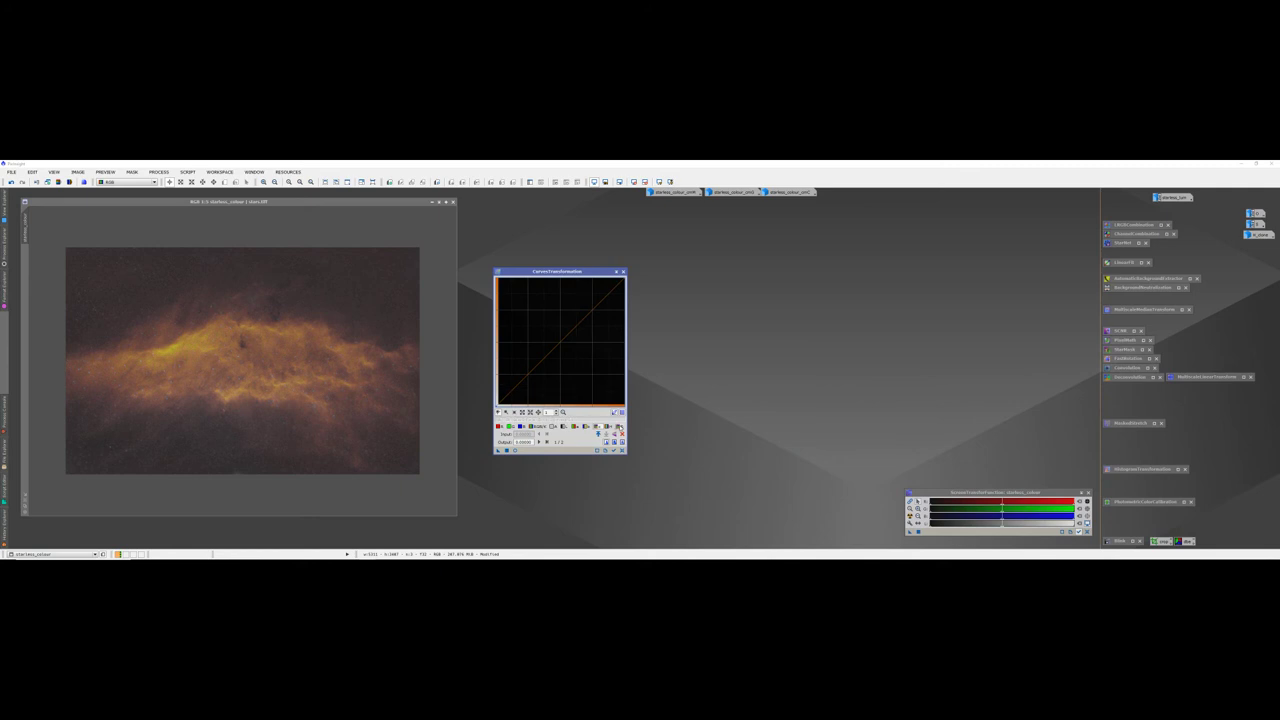
{"action": "left_click", "coordinate": [515, 450]}
{"action": "left_click", "coordinate": [537, 427]}
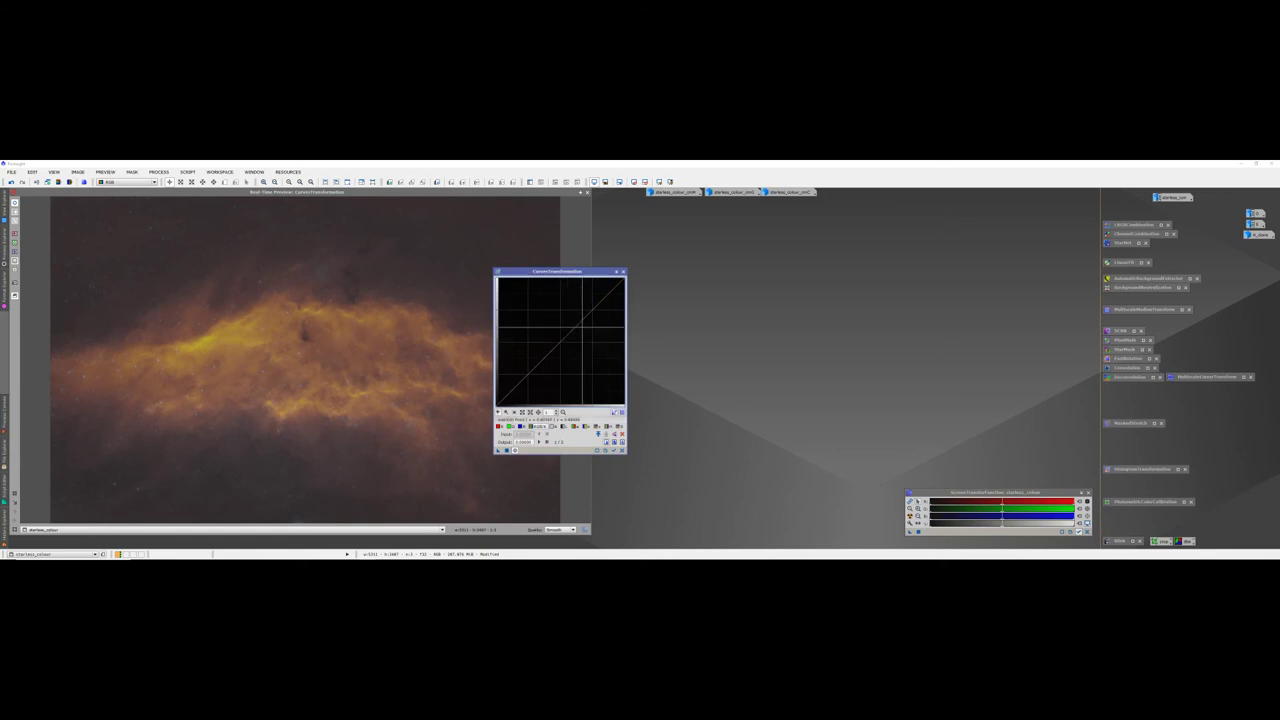
{"action": "left_click_drag", "start_coordinate": [574, 329], "coordinate": [571, 324]}
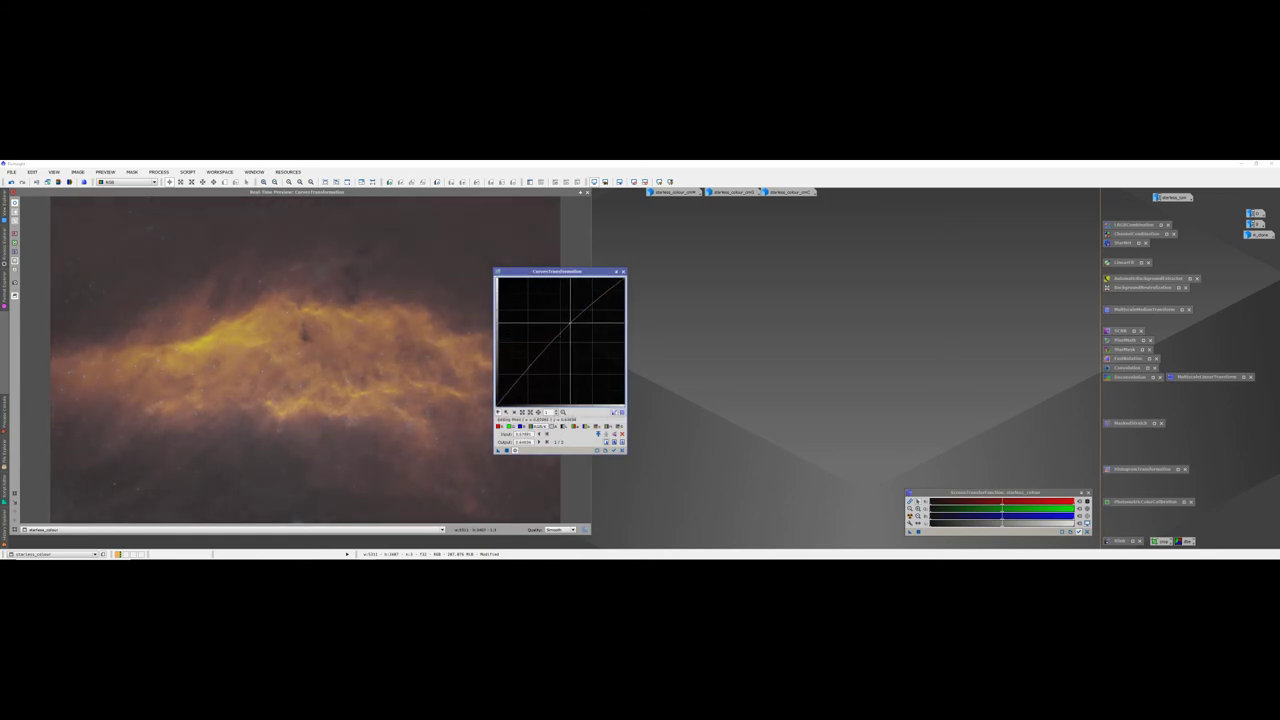
{"action": "left_click", "coordinate": [519, 383]}
{"action": "left_click_drag", "start_coordinate": [520, 382], "coordinate": [520, 387]}
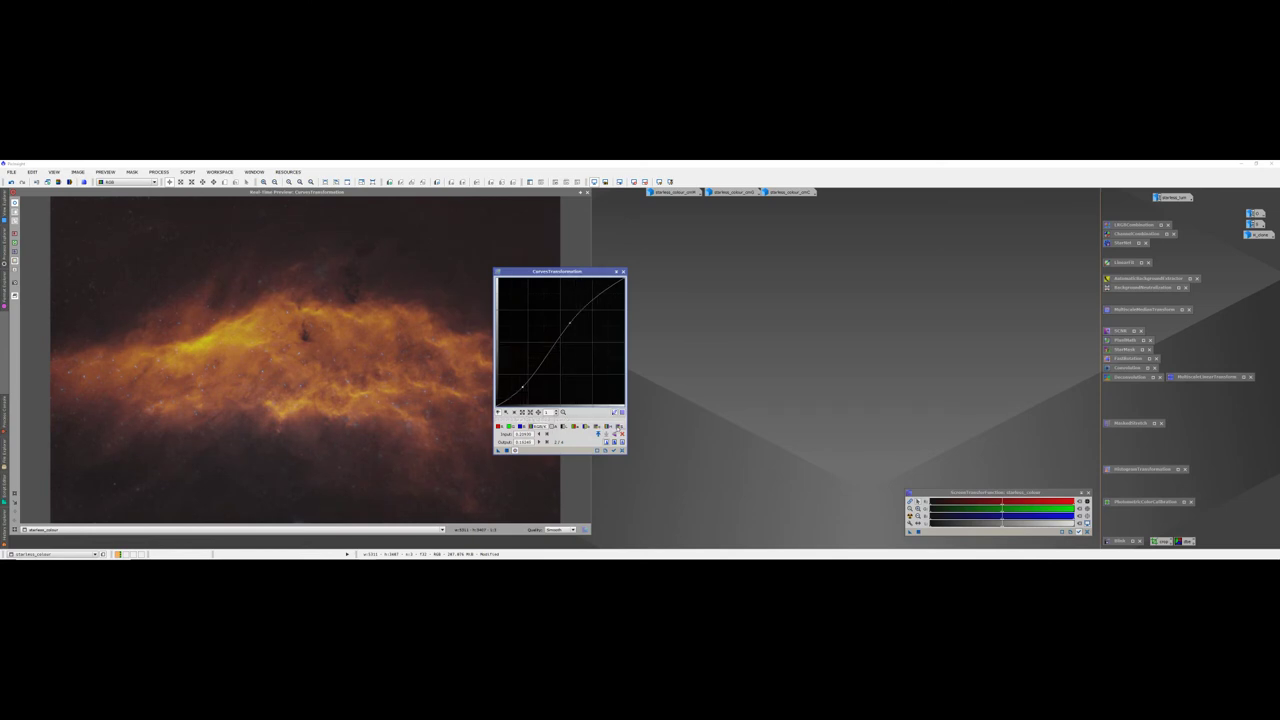
Step: Raise the saturation (S) curve, apply the curves to starless_colour, then reset and minimize CurvesTransformation and close the real-time preview
{"action": "left_click", "coordinate": [618, 428]}
{"action": "left_click_drag", "start_coordinate": [559, 341], "coordinate": [556, 332]}
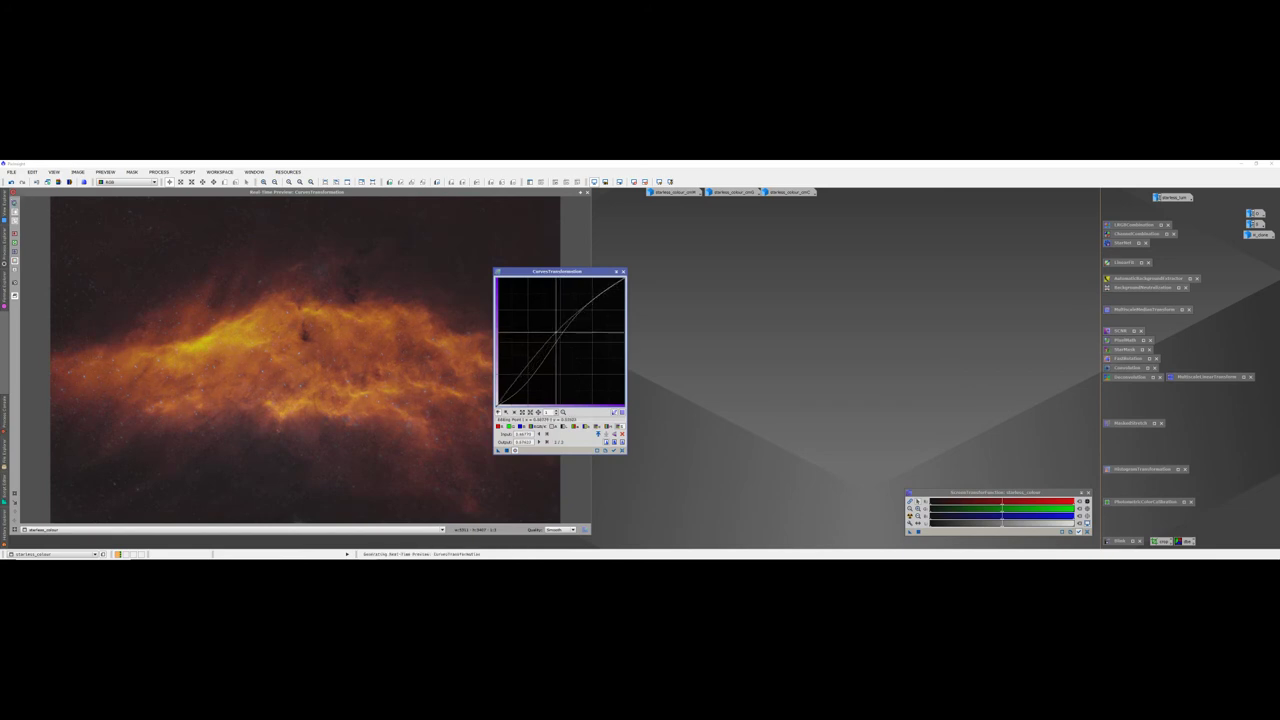
{"action": "left_click", "coordinate": [507, 450]}
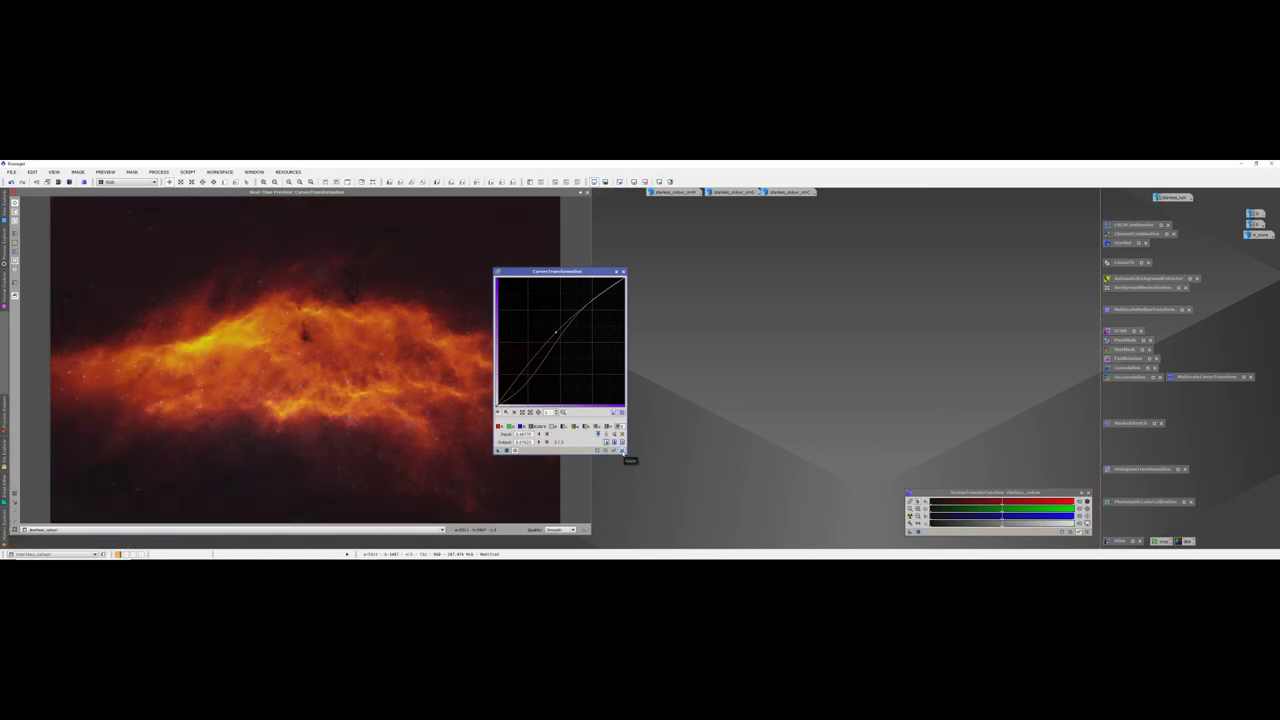
{"action": "left_click", "coordinate": [622, 451]}
{"action": "left_click", "coordinate": [617, 272]}
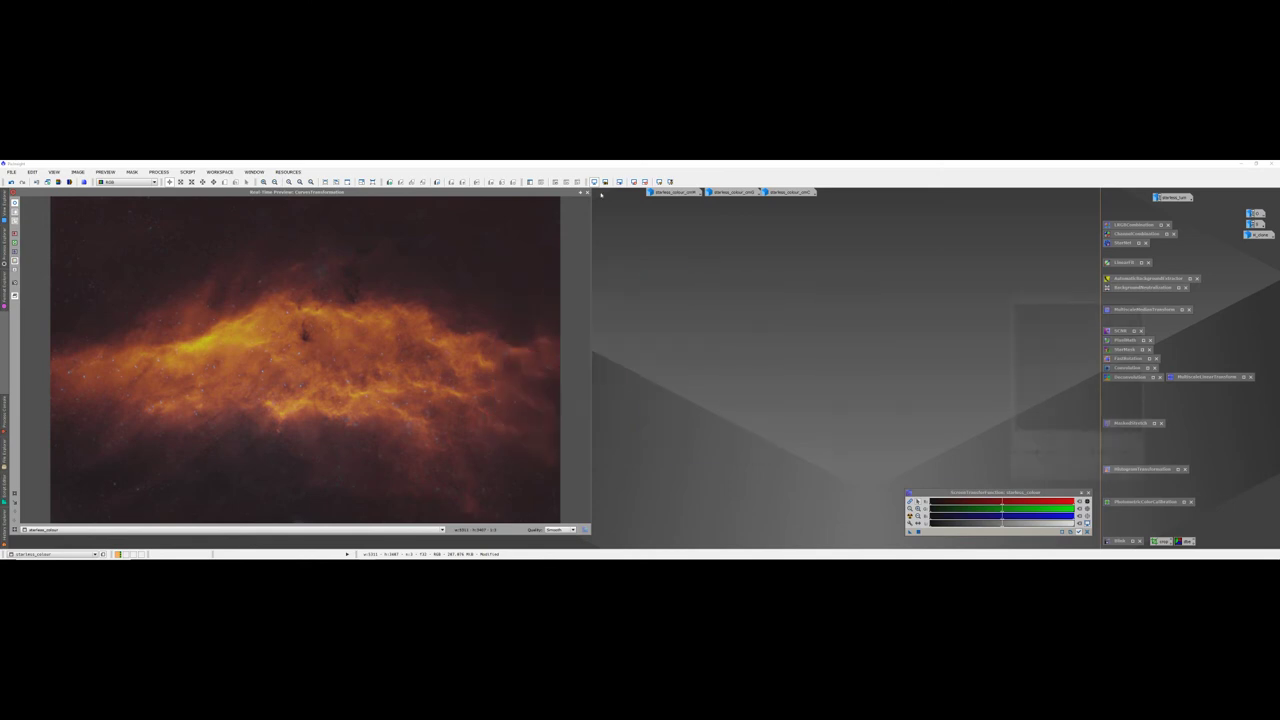
{"action": "left_click", "coordinate": [588, 192]}
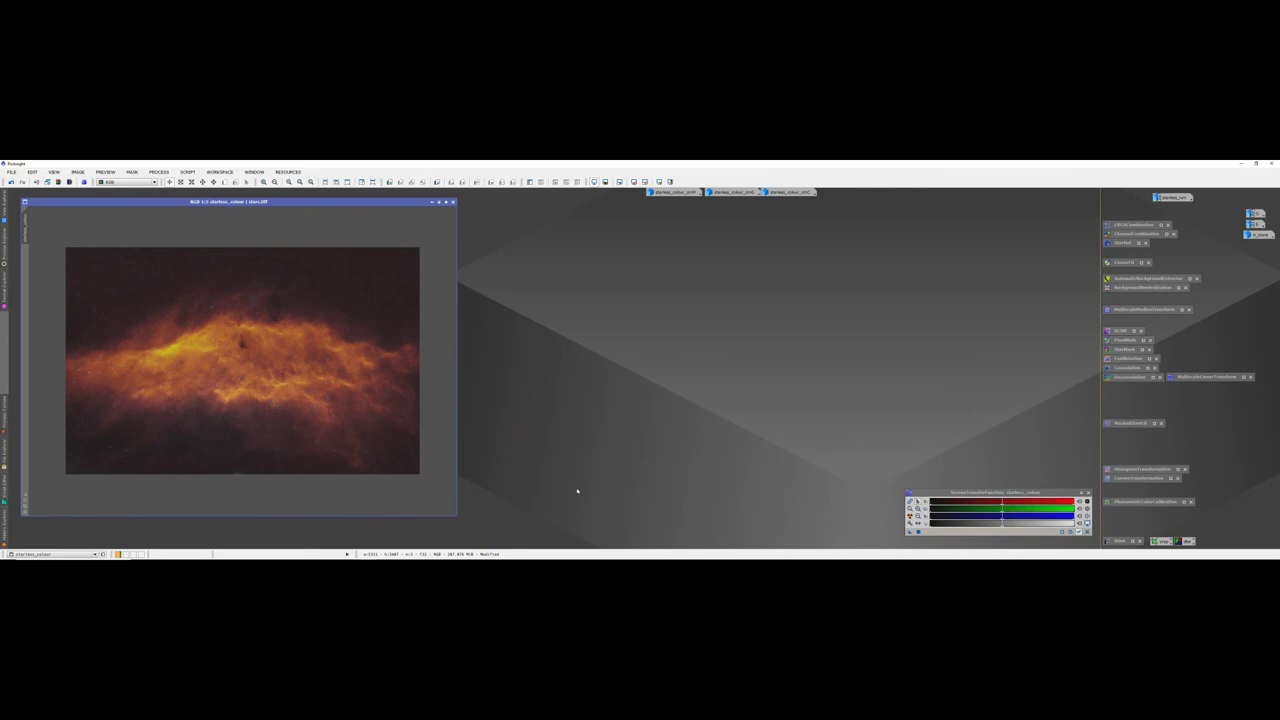
Step: Restore the starless_lum image beside the colour one and load it into HistogramTransformation with a real-time preview
{"action": "double_click", "coordinate": [1172, 197]}
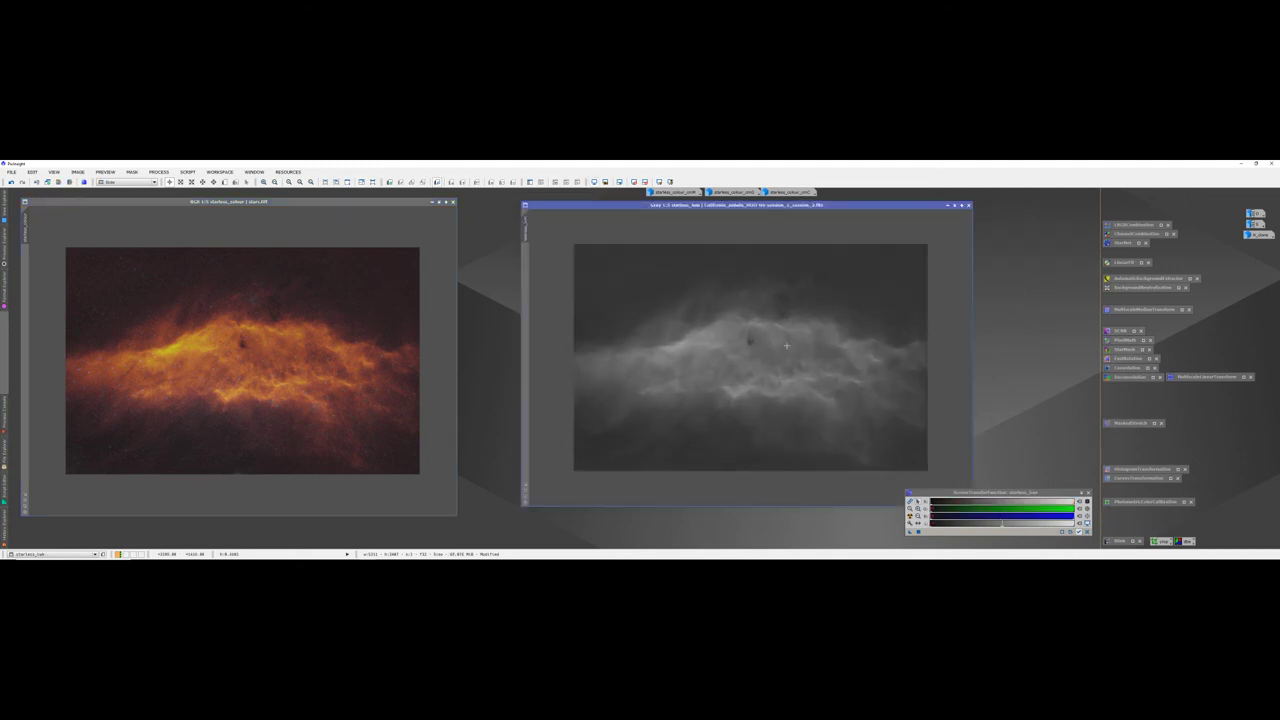
{"action": "left_click_drag", "start_coordinate": [816, 205], "coordinate": [785, 202]}
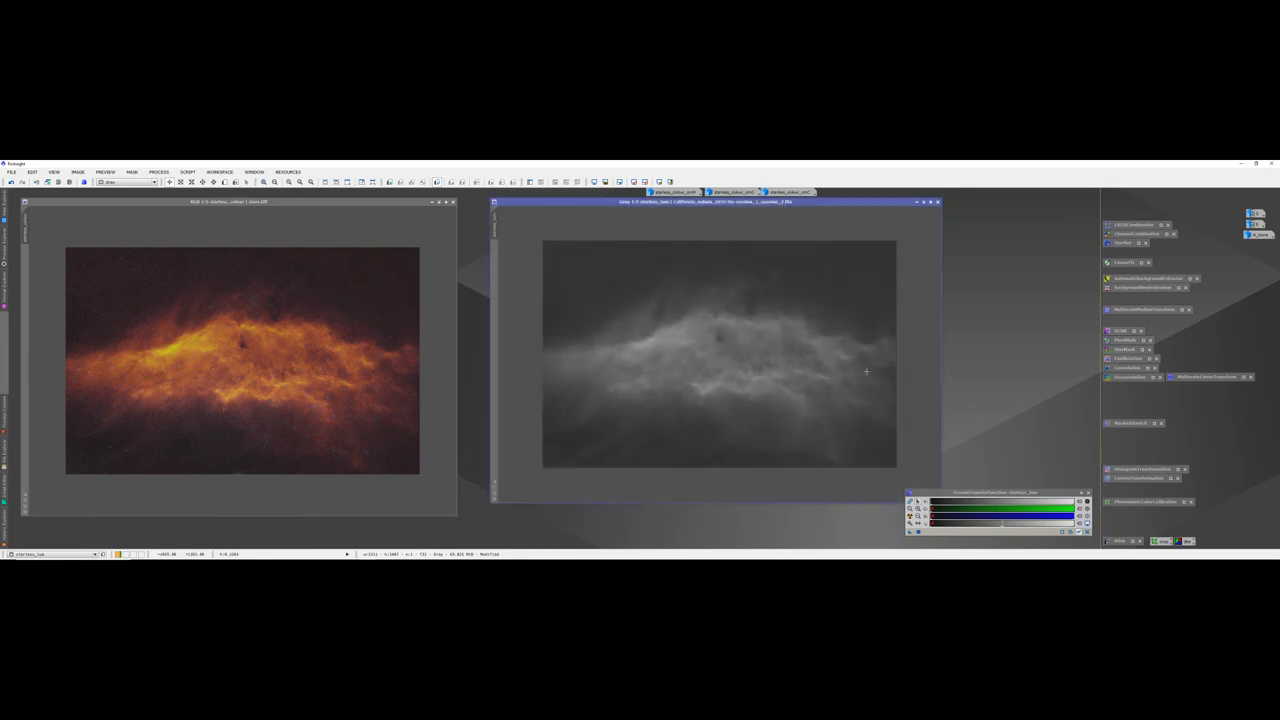
{"action": "double_click", "coordinate": [1134, 469]}
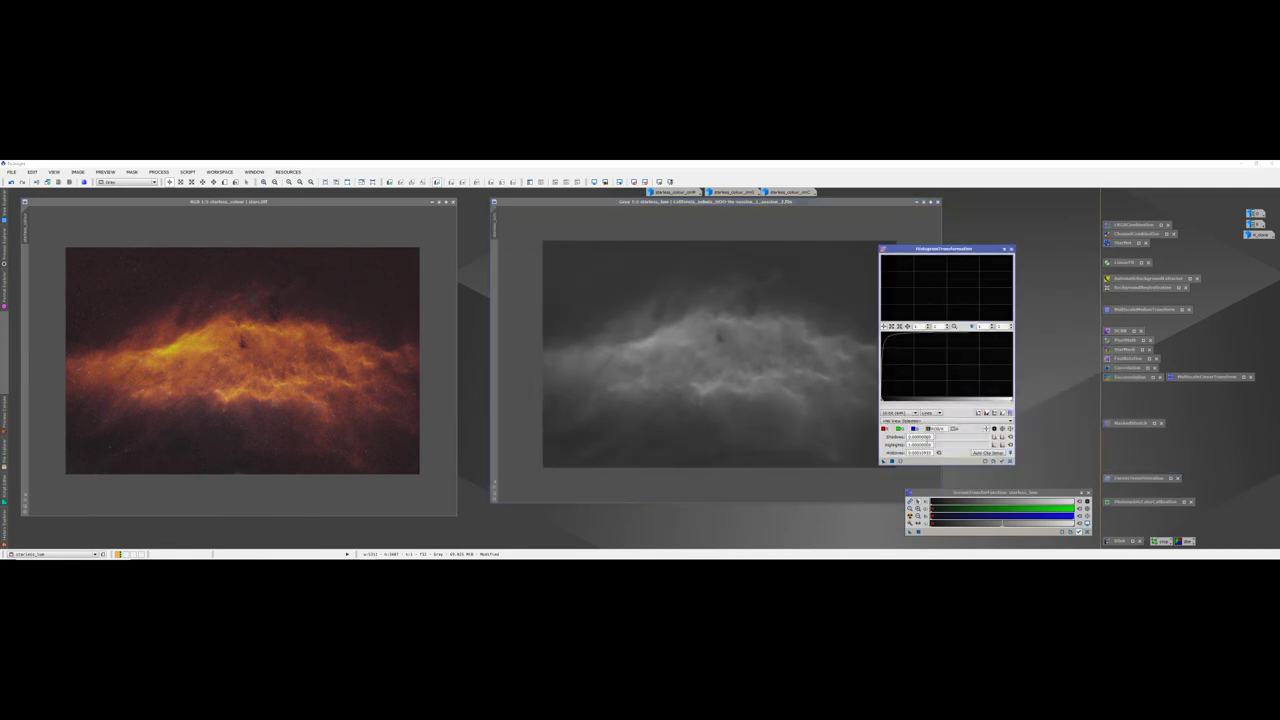
{"action": "left_click", "coordinate": [942, 421]}
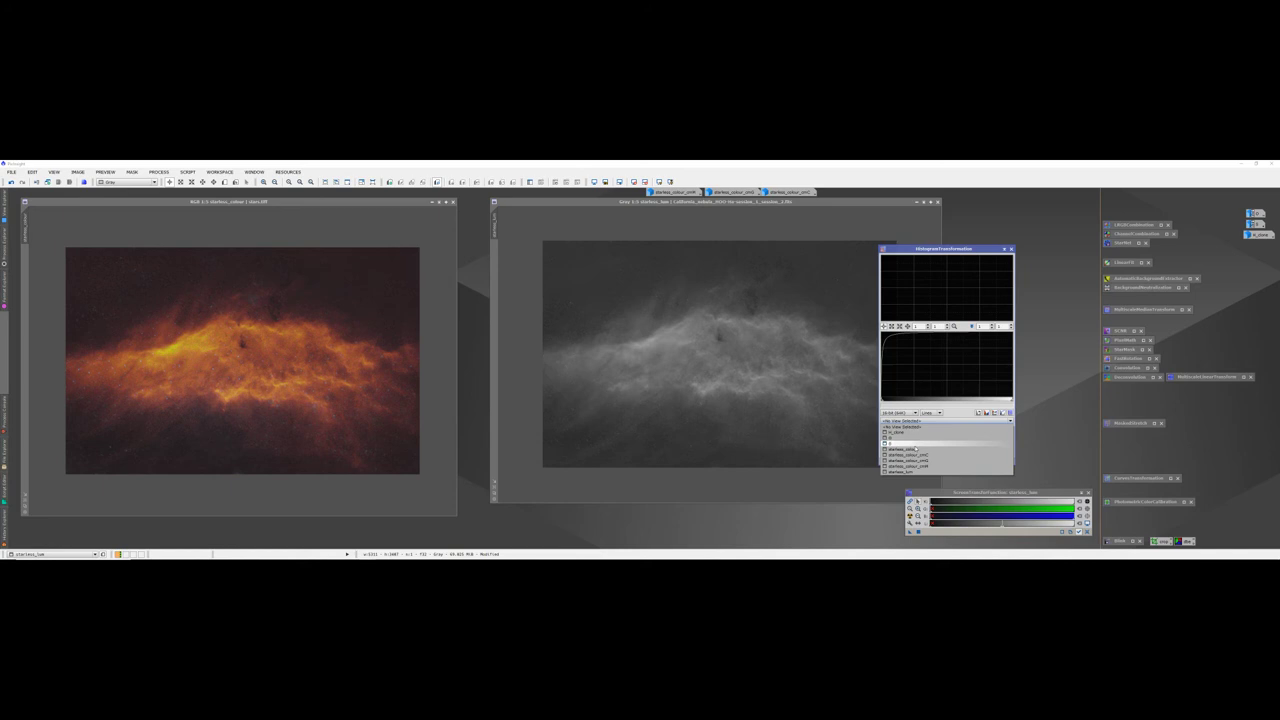
{"action": "left_click", "coordinate": [902, 471]}
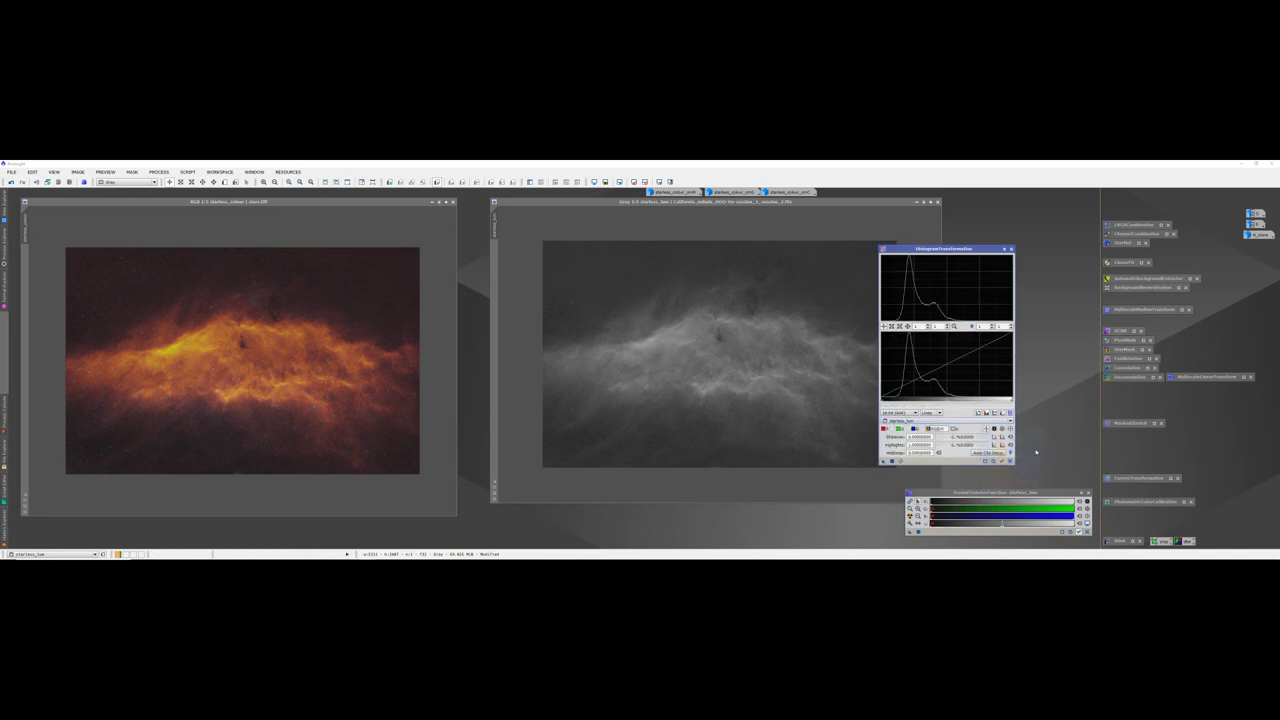
{"action": "left_click", "coordinate": [892, 461]}
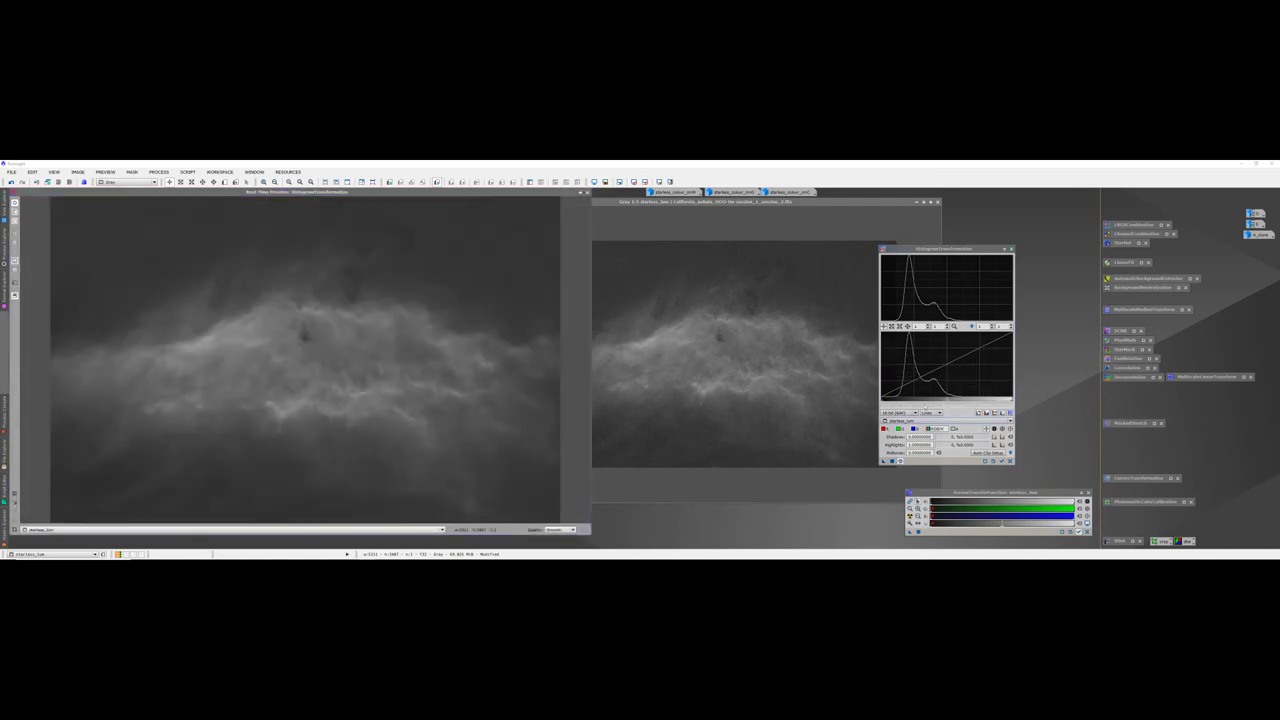
Step: Raise the shadows point and lower the highlights point, apply the stretch to starless_lum, and put away HistogramTransformation and its preview
{"action": "left_click_drag", "start_coordinate": [884, 401], "coordinate": [894, 402]}
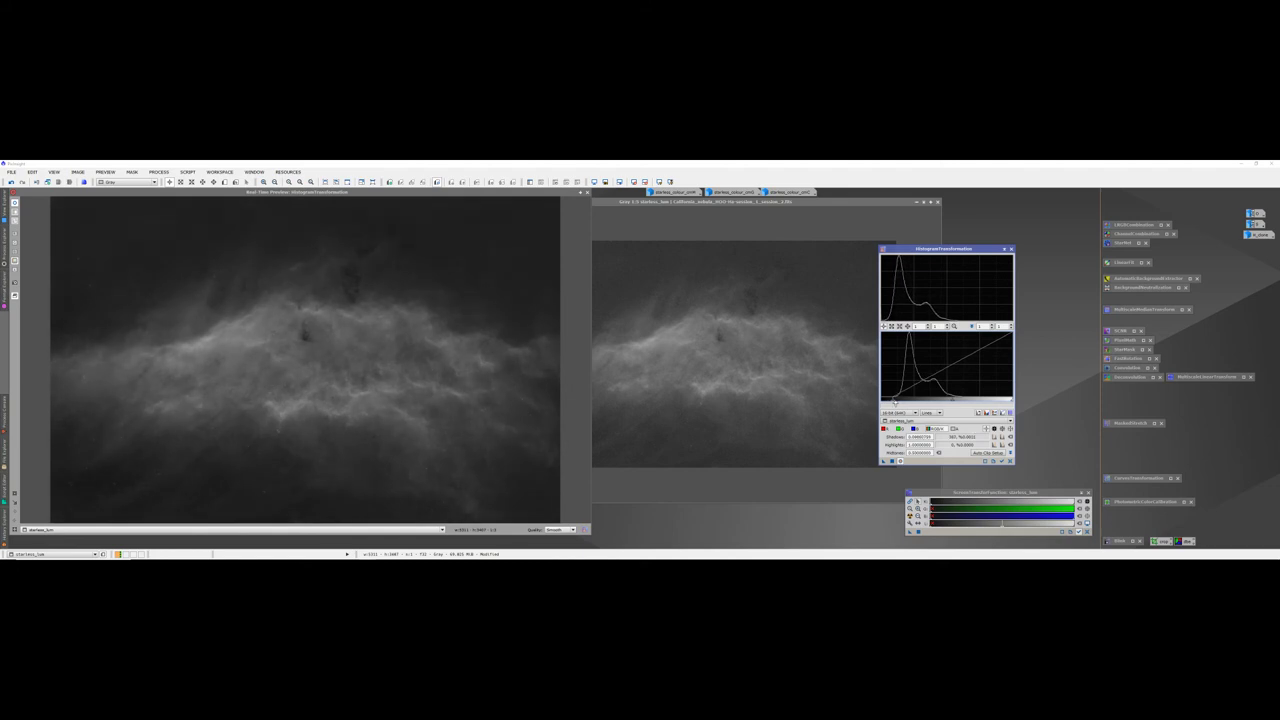
{"action": "left_click_drag", "start_coordinate": [1014, 401], "coordinate": [981, 401]}
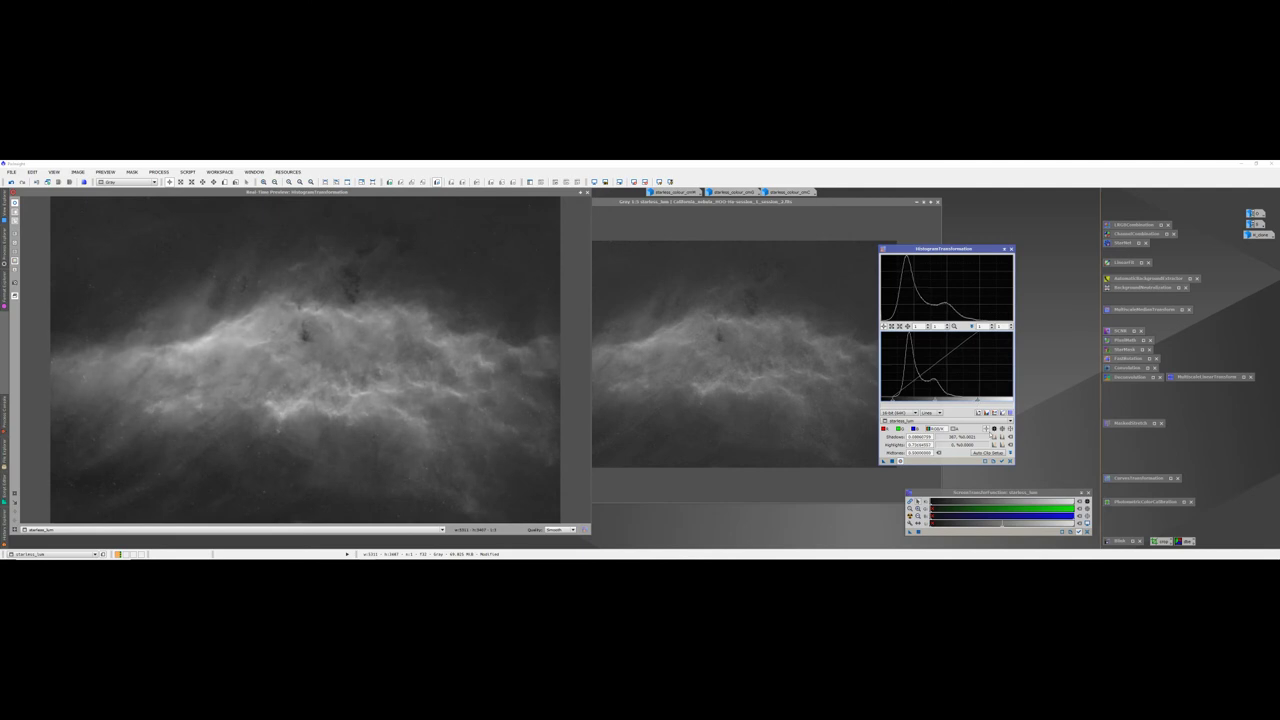
{"action": "left_click", "coordinate": [892, 461]}
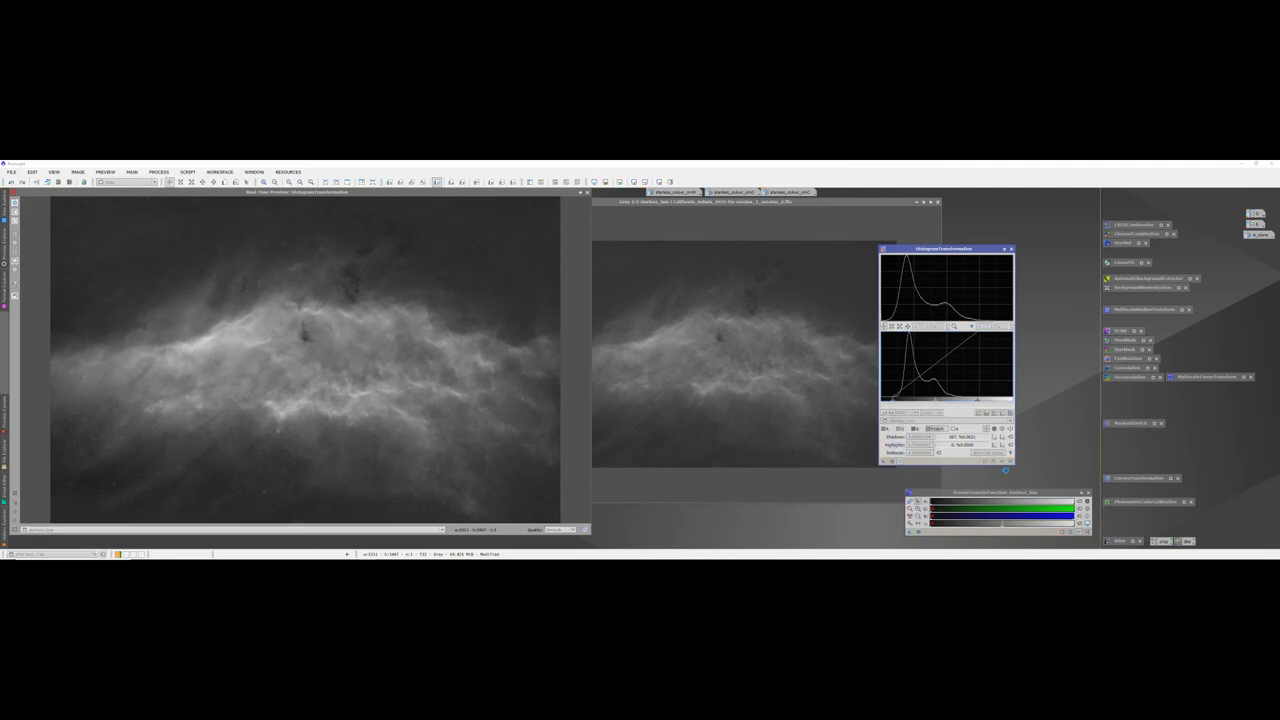
{"action": "left_click", "coordinate": [1010, 461]}
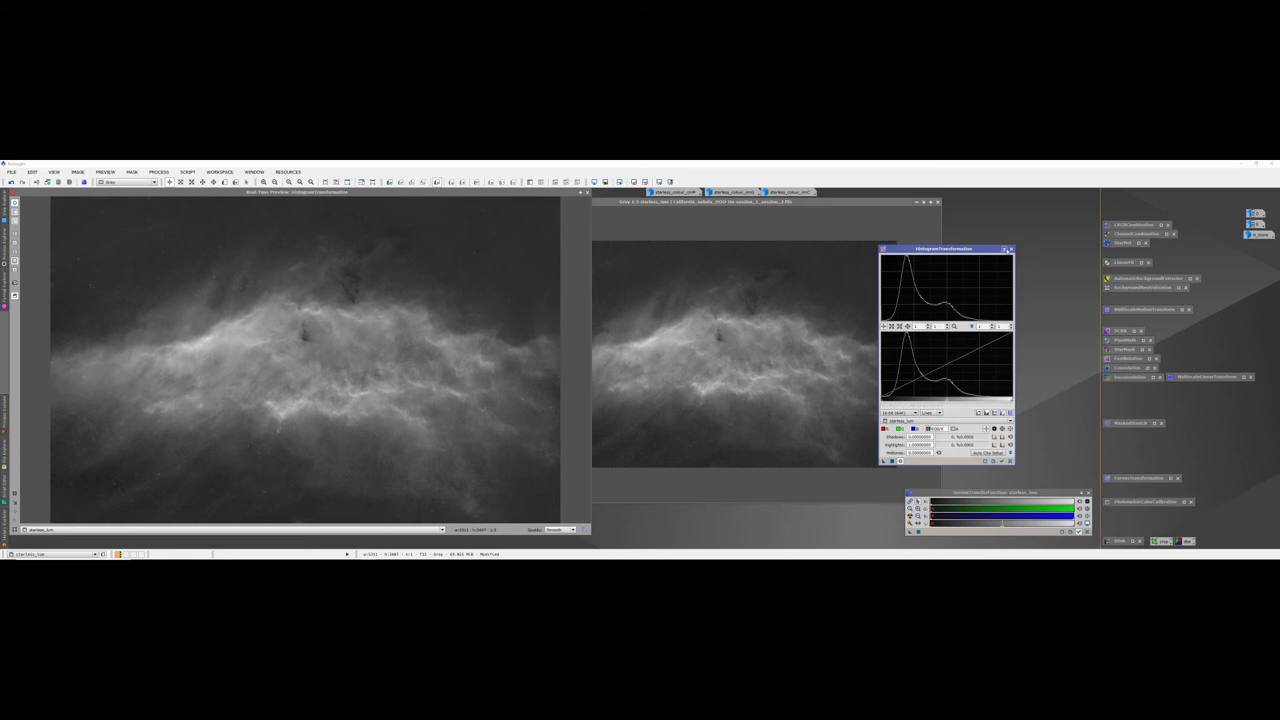
{"action": "left_click", "coordinate": [1010, 248]}
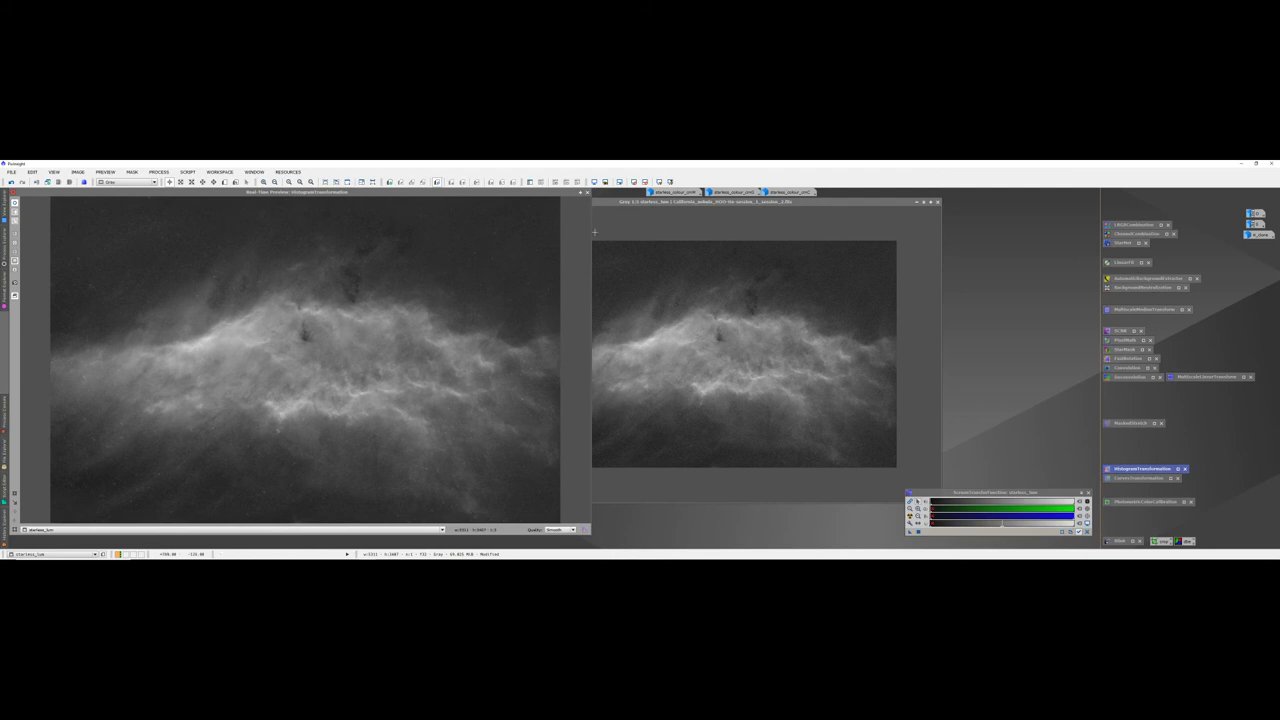
{"action": "left_click", "coordinate": [587, 192]}
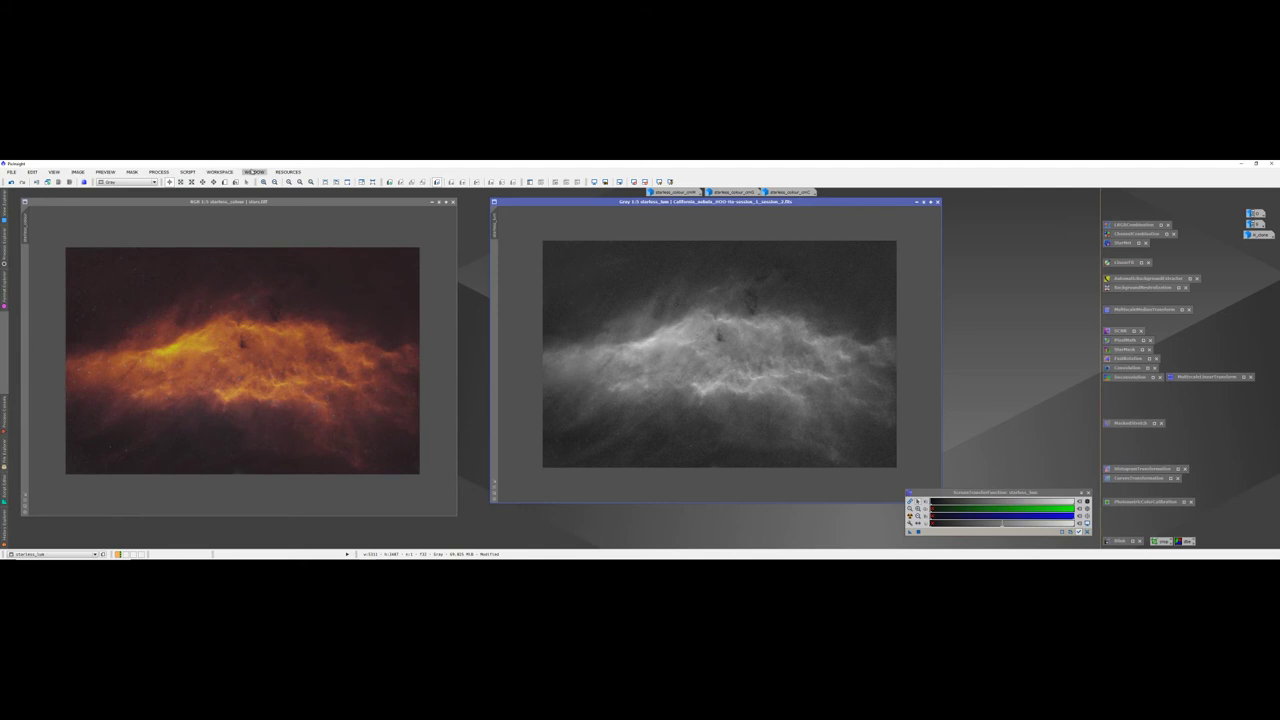
Step: Run the DarkStructureEnhance script on the starless_lum image with its default settings
{"action": "left_click", "coordinate": [187, 172]}
{"action": "mouse_move", "coordinate": [200, 229]}
{"action": "mouse_move", "coordinate": [205, 251]}
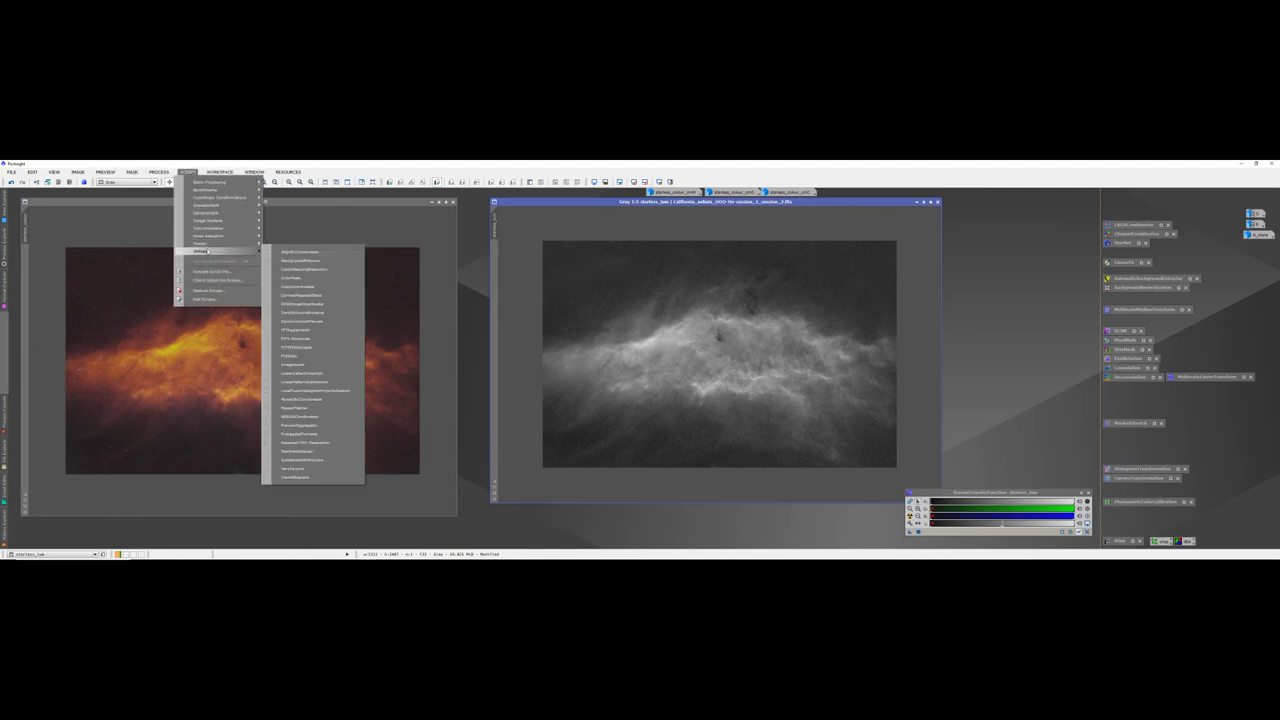
{"action": "left_click", "coordinate": [294, 313]}
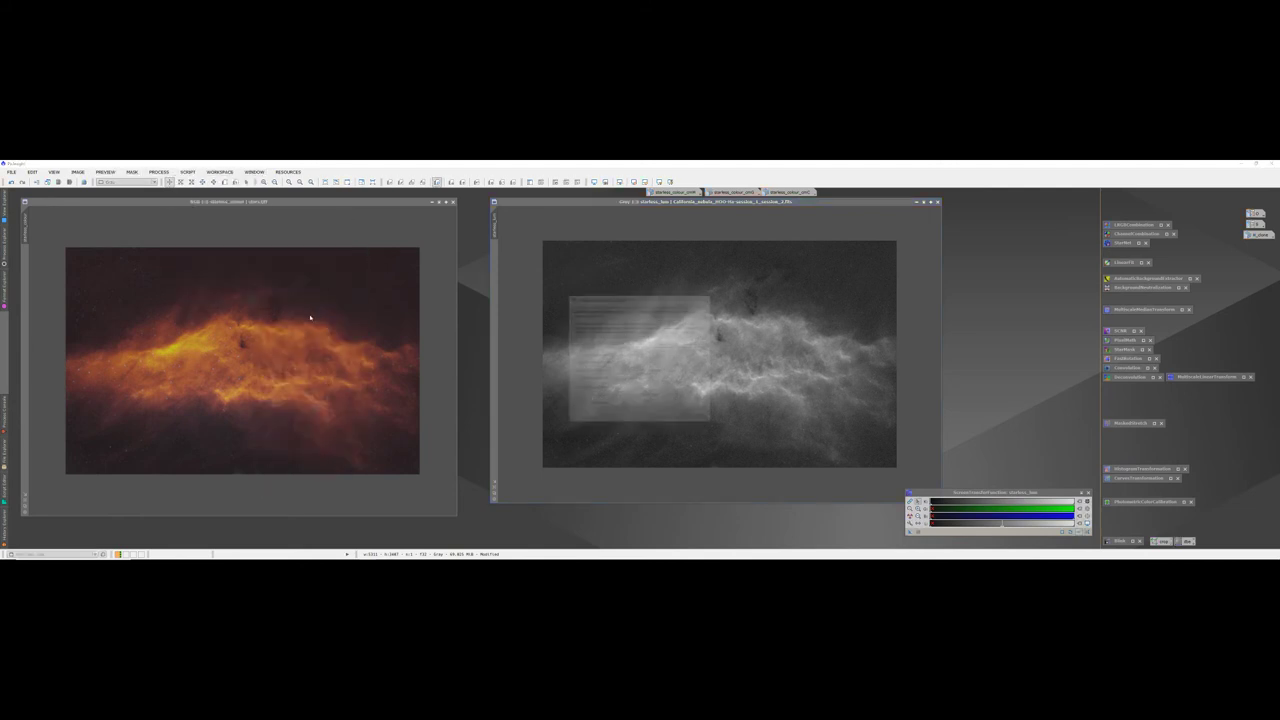
{"action": "left_click", "coordinate": [671, 417]}
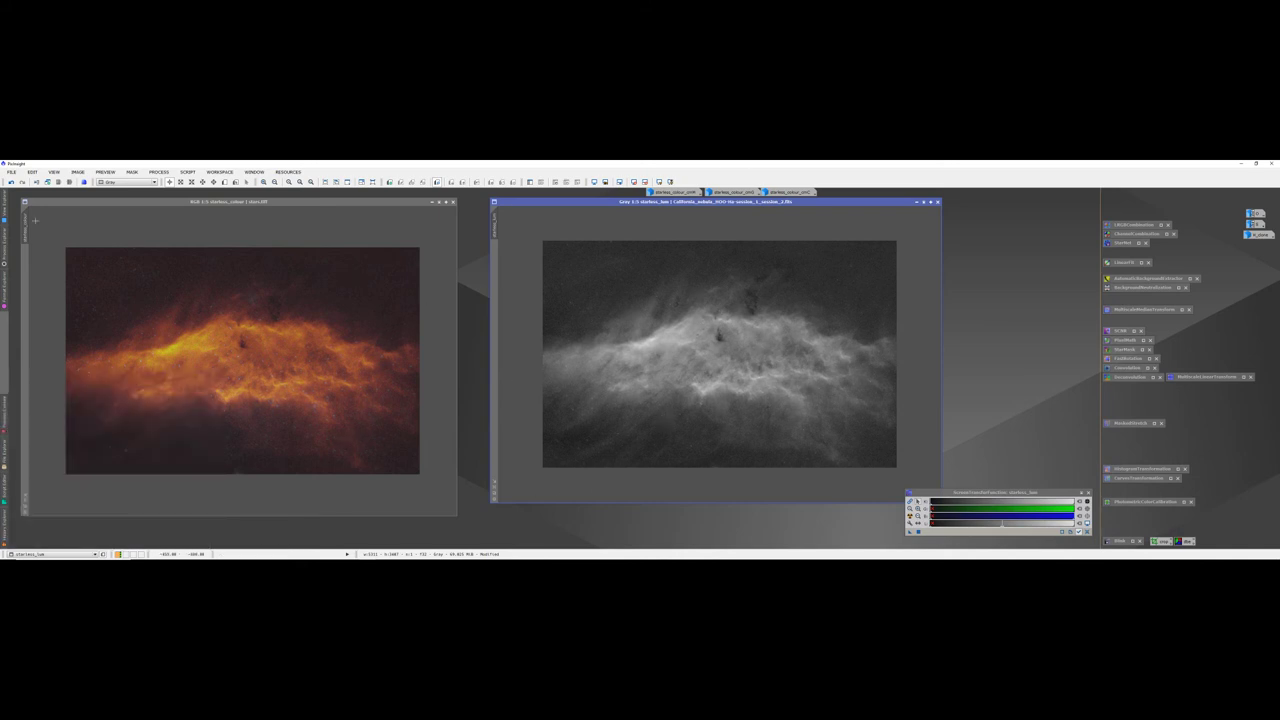
Step: Save the starless_lum image as the TIFF file Lum in the california nebula folder, accepting the 16-bit TIFF options
{"action": "left_click", "coordinate": [11, 172]}
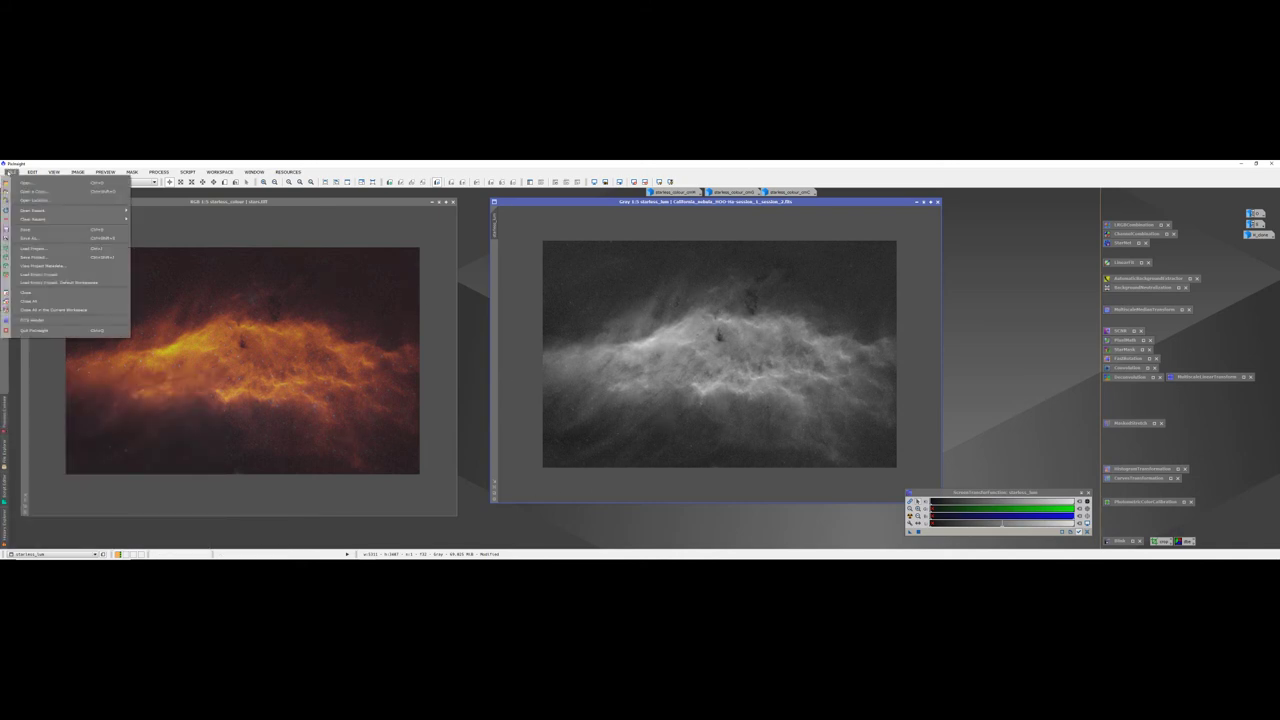
{"action": "left_click", "coordinate": [30, 238]}
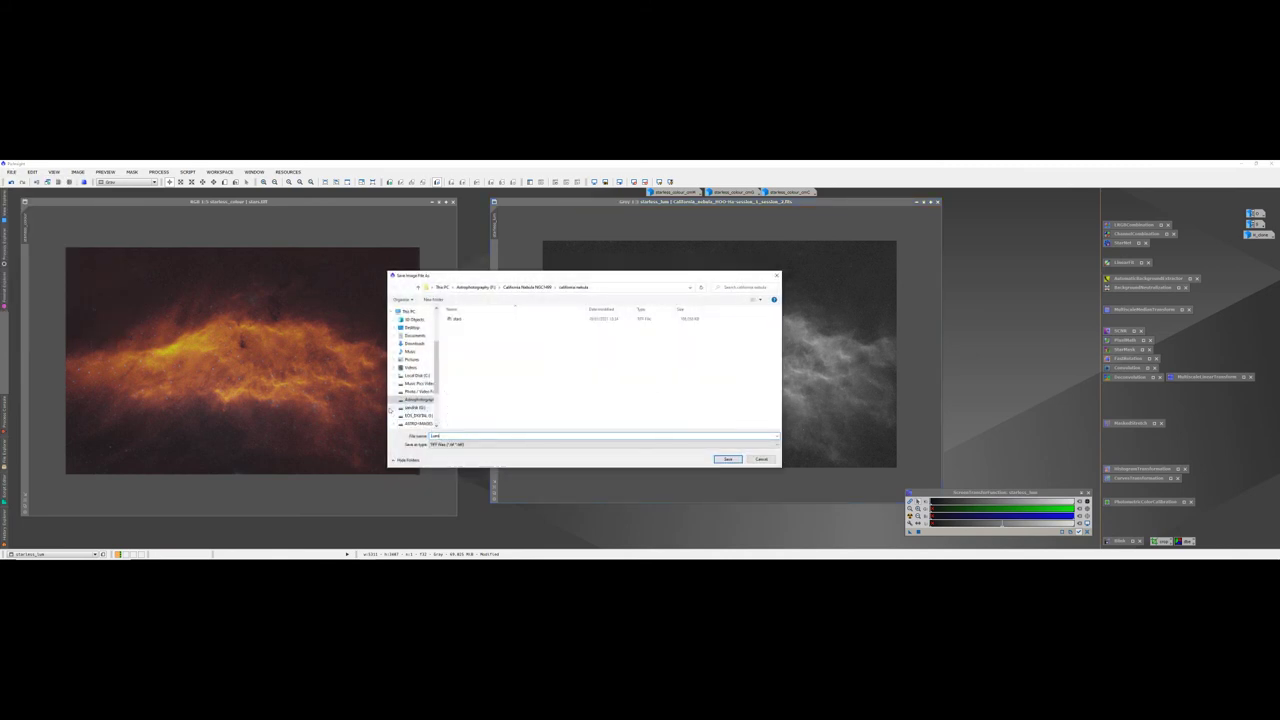
{"action": "left_click", "coordinate": [728, 459]}
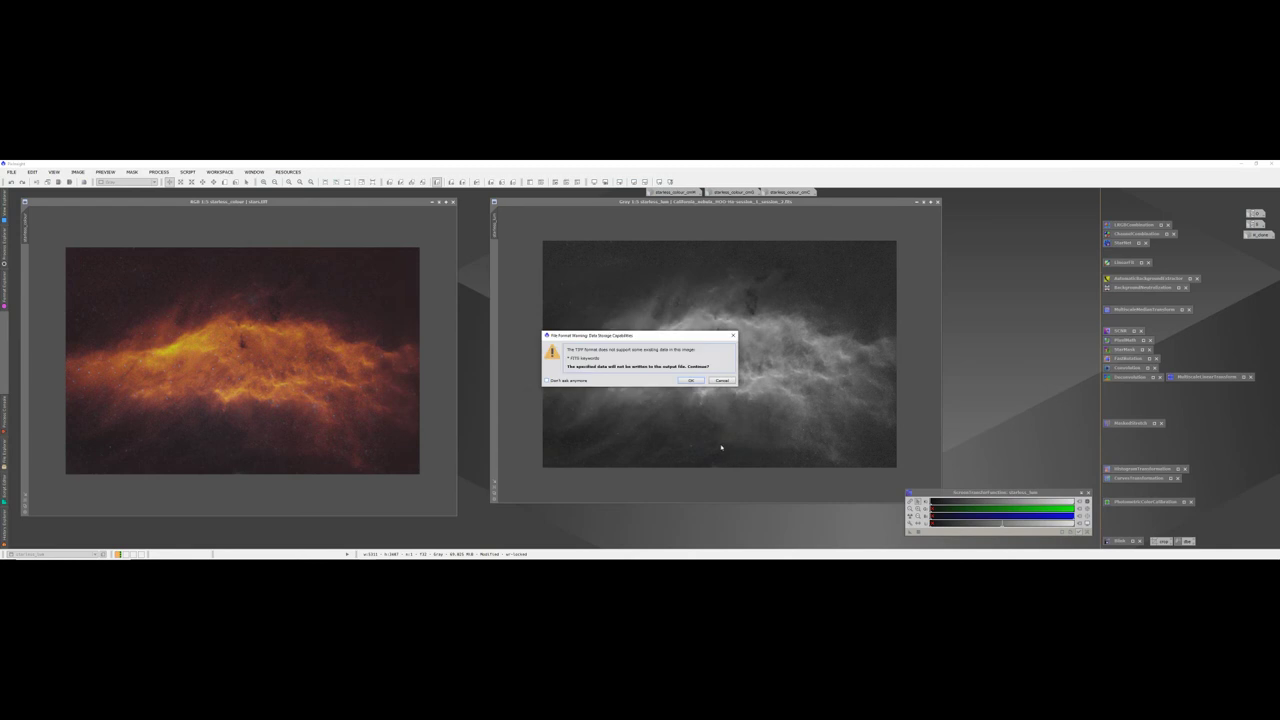
{"action": "left_click", "coordinate": [688, 381]}
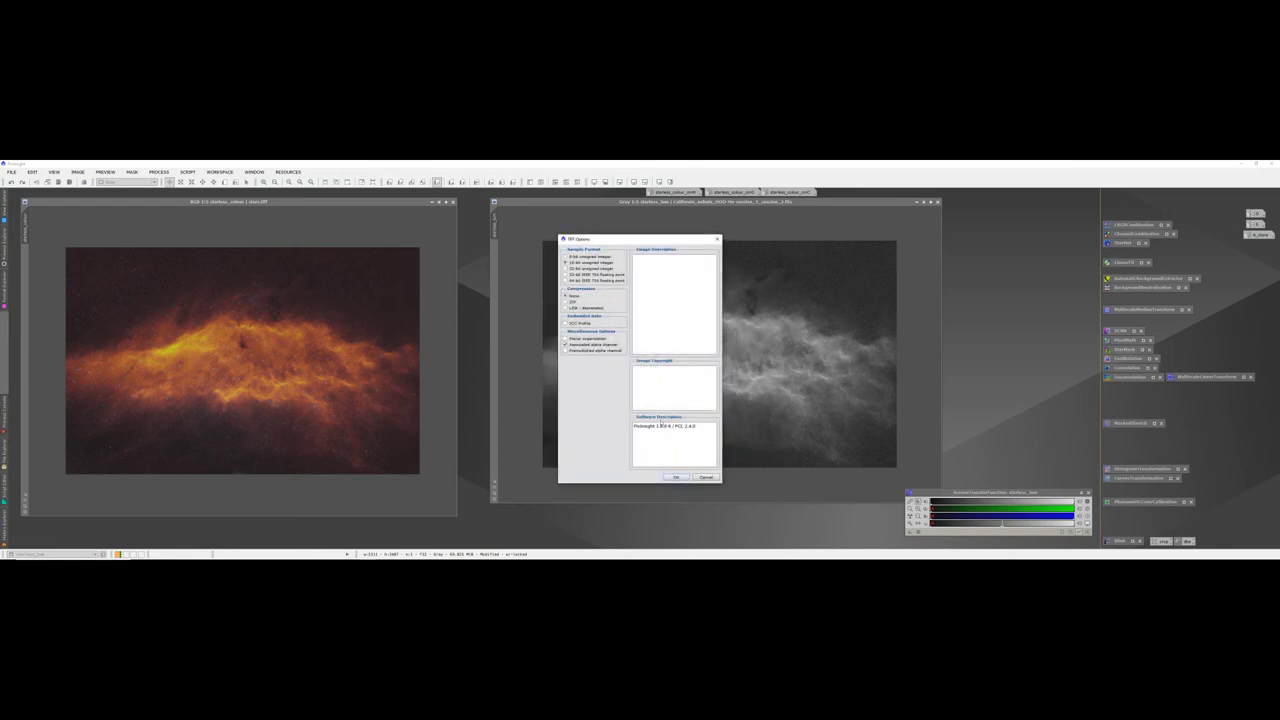
{"action": "left_click", "coordinate": [676, 477]}
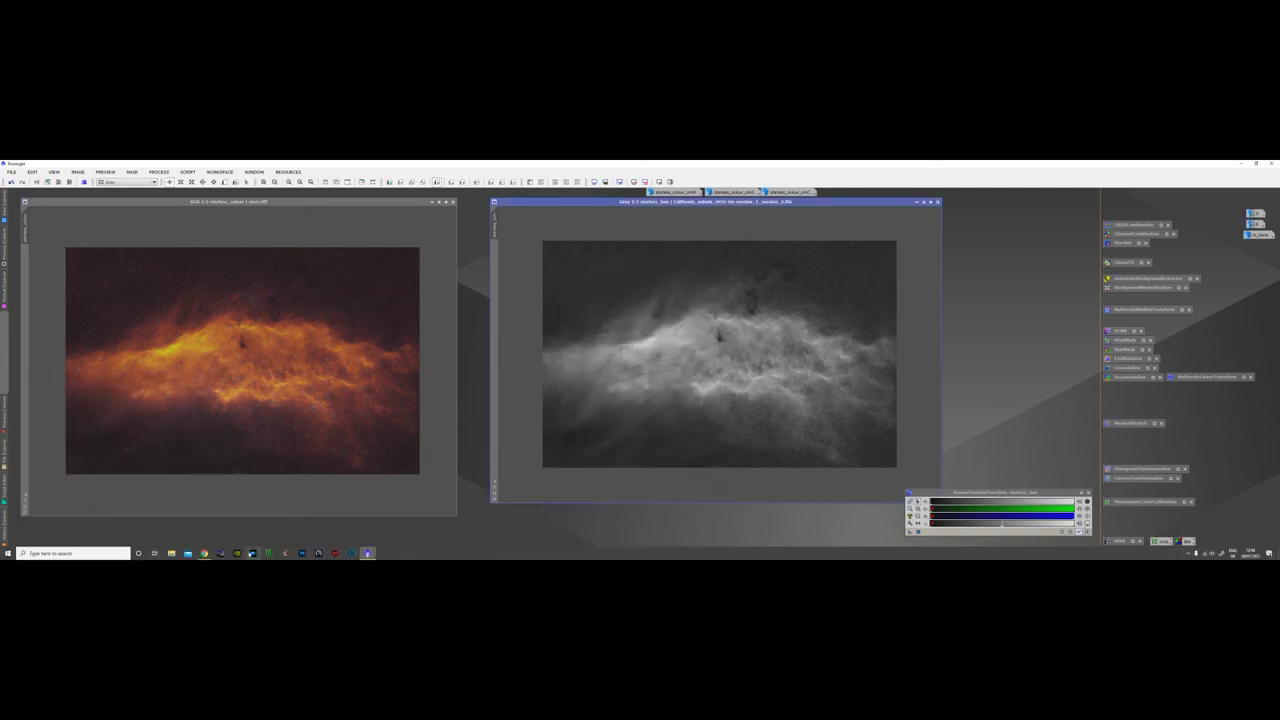
Step: Switch to Topaz DeNoise AI and open the Lum image from the california nebula folder on the astrophotography drive
{"action": "left_click", "coordinate": [269, 555]}
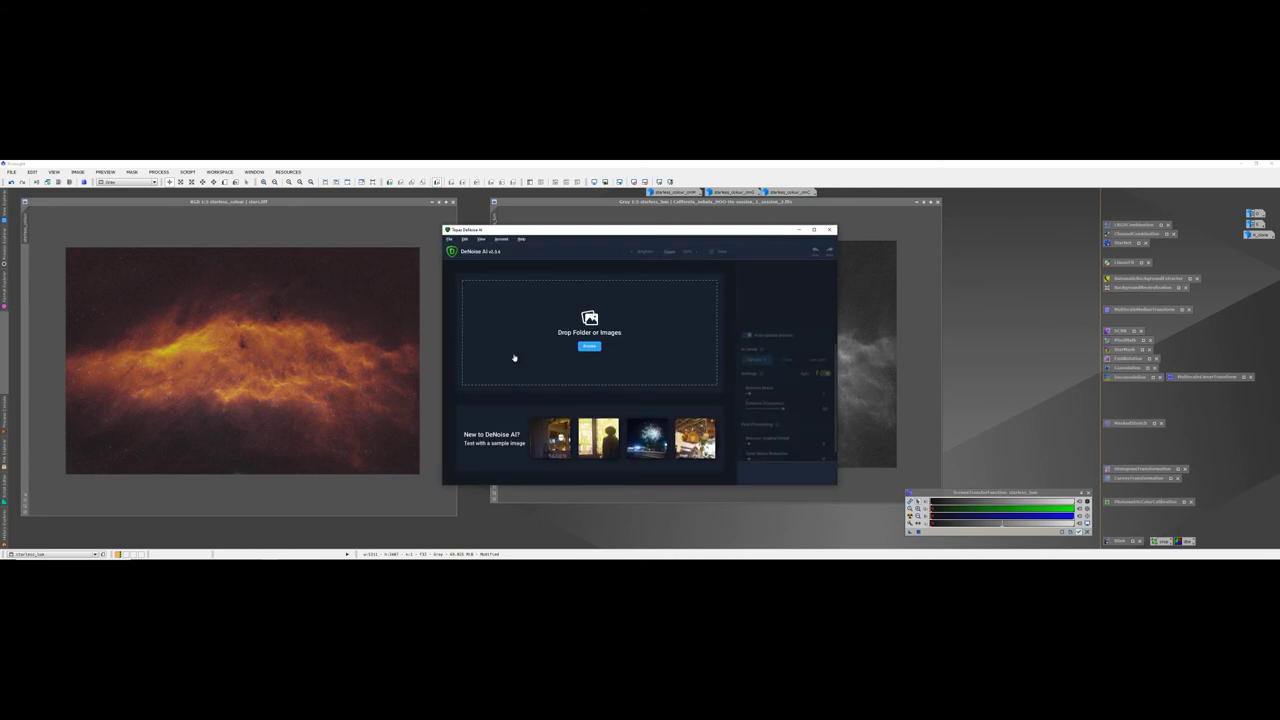
{"action": "left_click", "coordinate": [449, 239]}
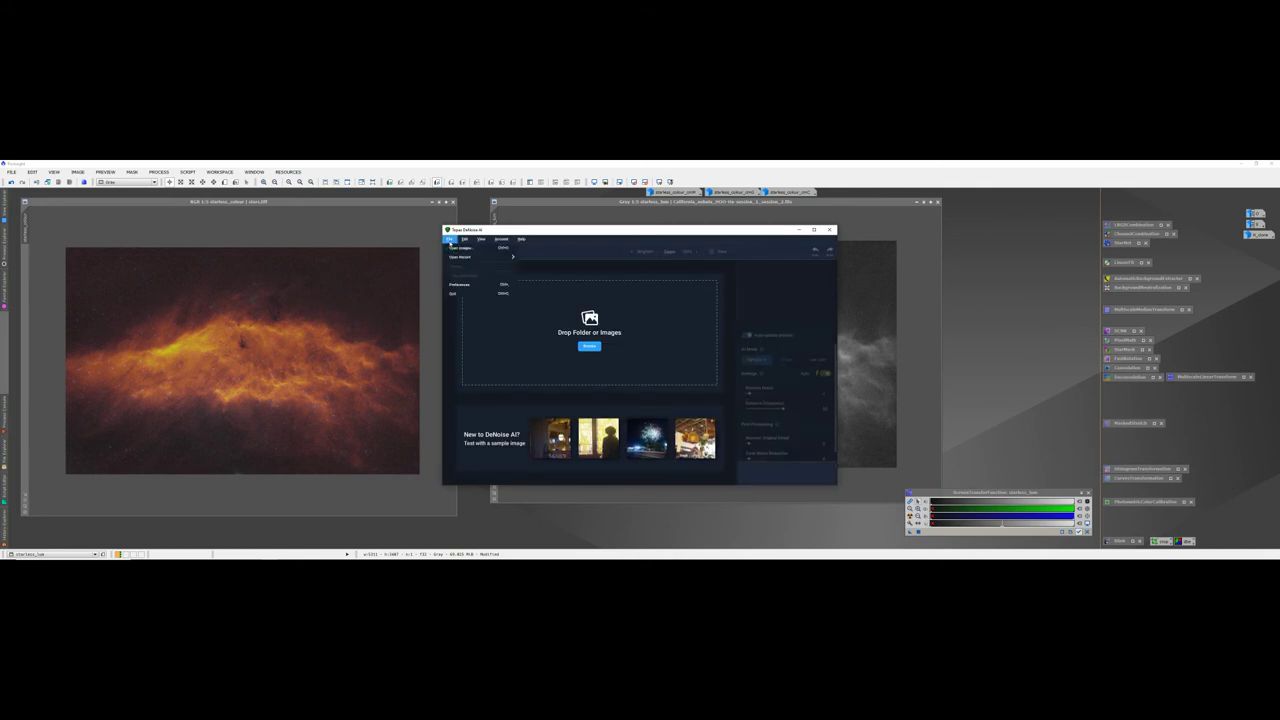
{"action": "left_click", "coordinate": [461, 247]}
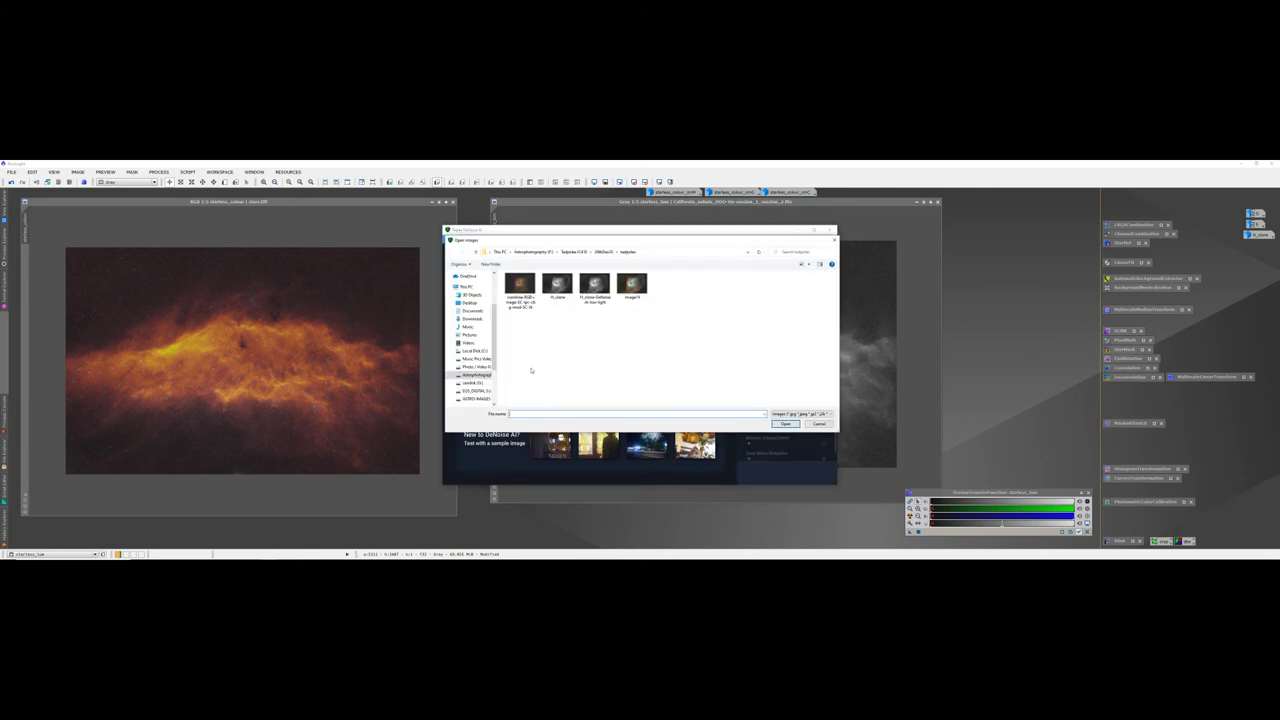
{"action": "left_click", "coordinate": [480, 375]}
{"action": "scroll", "coordinate": [537, 320], "scroll_direction": "down", "scroll_amount": 3}
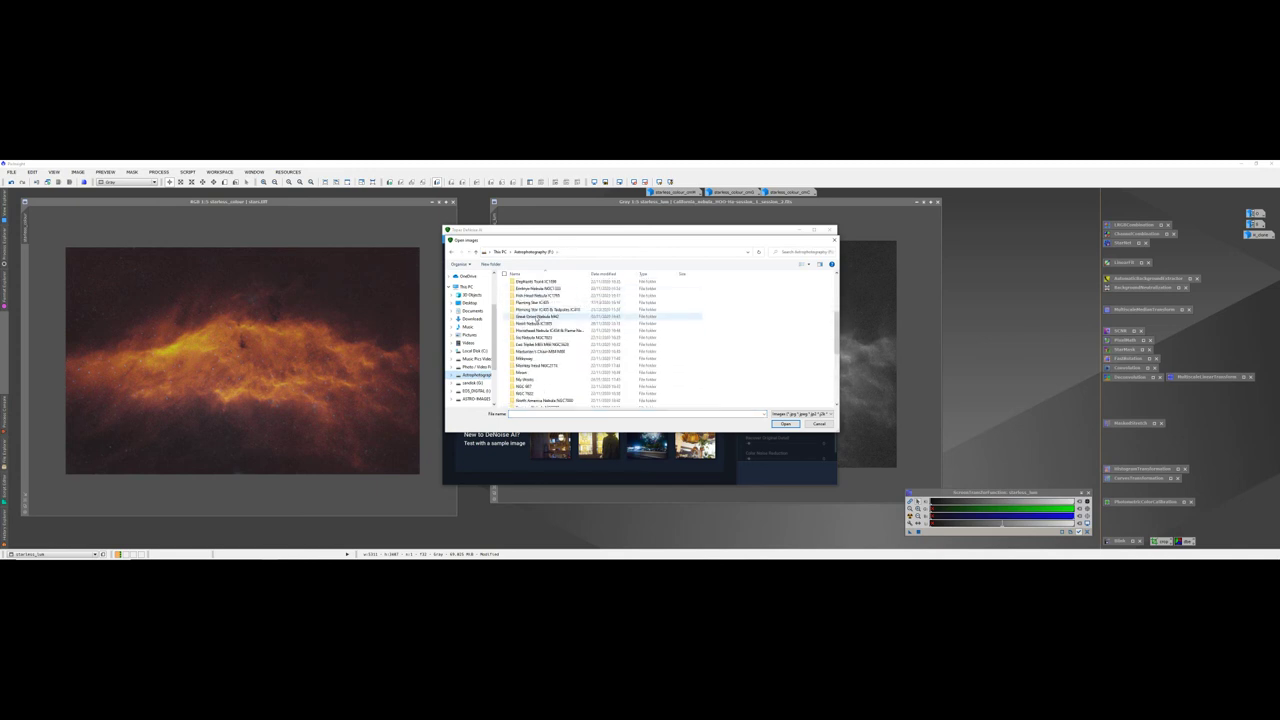
{"action": "double_click", "coordinate": [537, 295]}
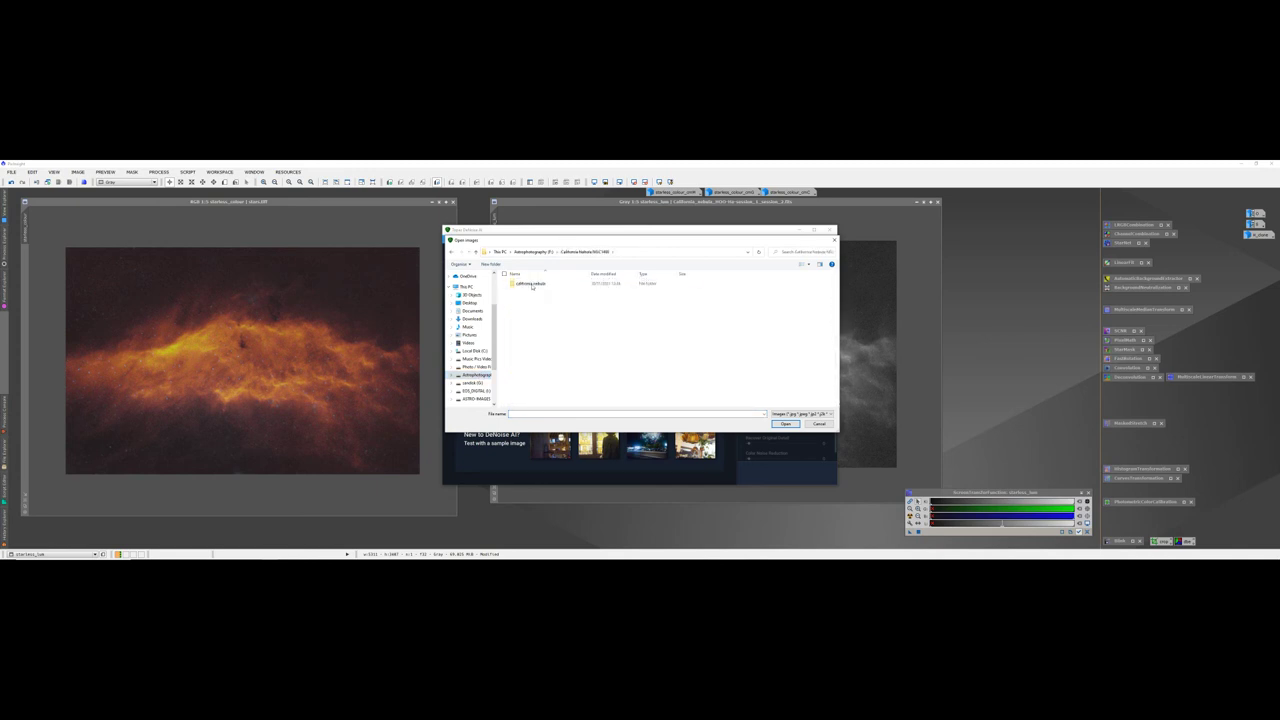
{"action": "left_click", "coordinate": [532, 284]}
{"action": "double_click", "coordinate": [532, 284]}
{"action": "left_click", "coordinate": [527, 298]}
{"action": "left_click", "coordinate": [785, 423]}
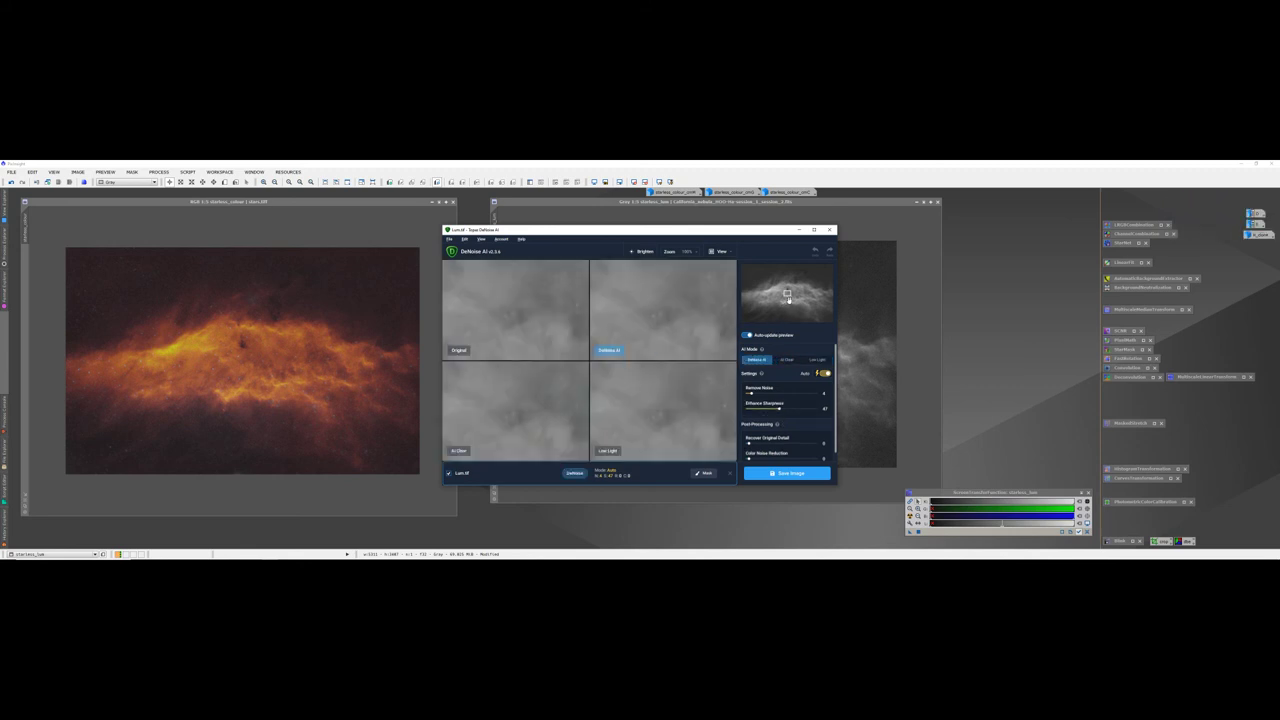
Step: Preview several nebula areas in the denoise comparison, choose the Low Light model with auto settings, and export the denoised Lum image
{"action": "left_click_drag", "start_coordinate": [788, 296], "coordinate": [799, 298]}
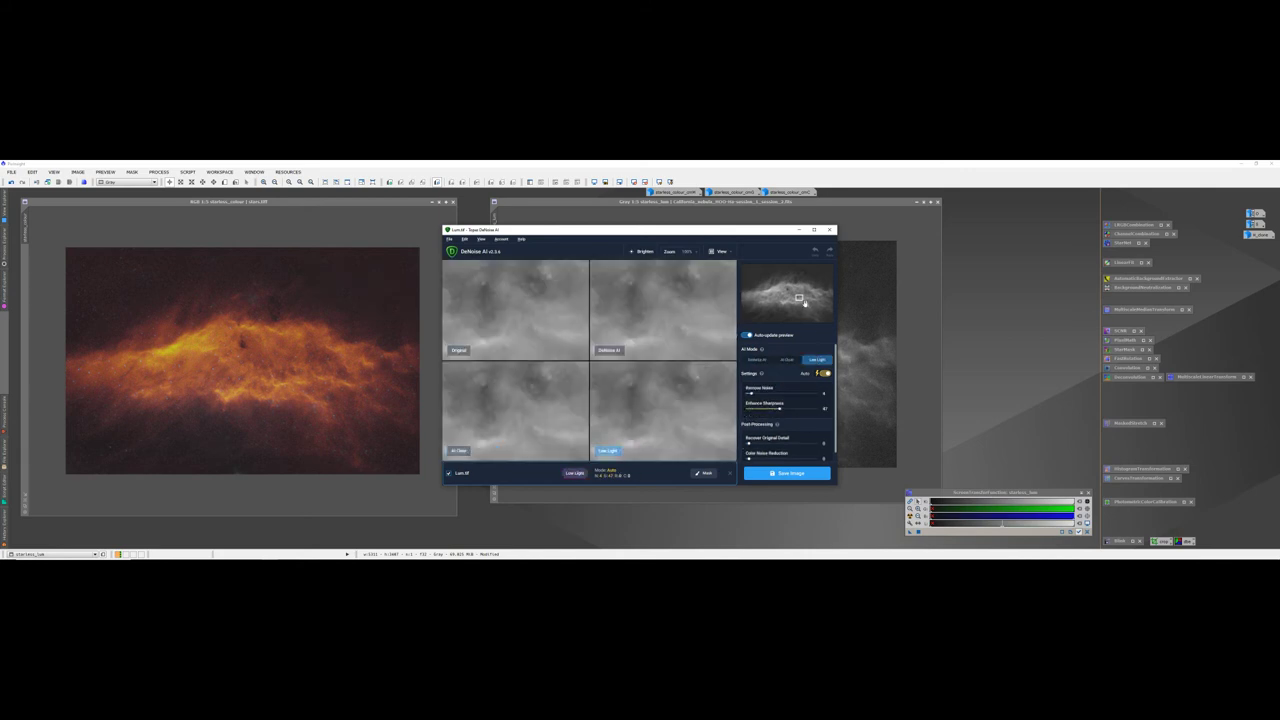
{"action": "left_click_drag", "start_coordinate": [802, 301], "coordinate": [790, 291]}
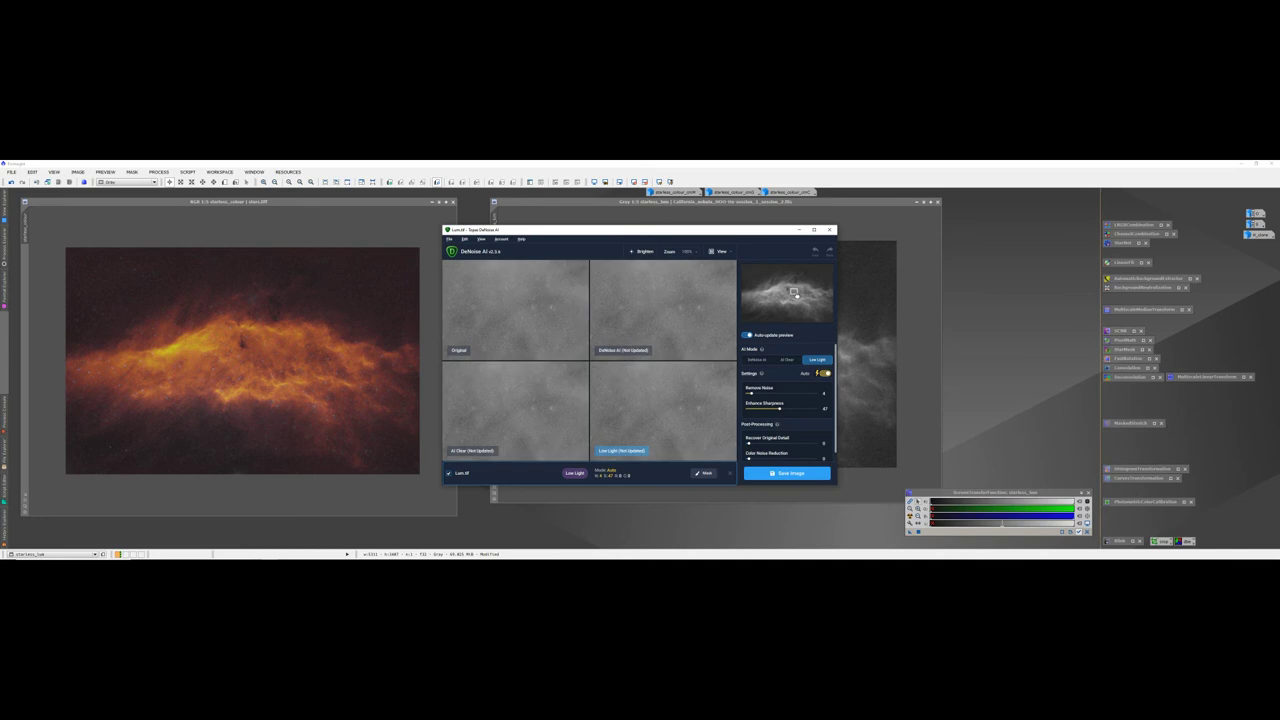
{"action": "left_click", "coordinate": [707, 475]}
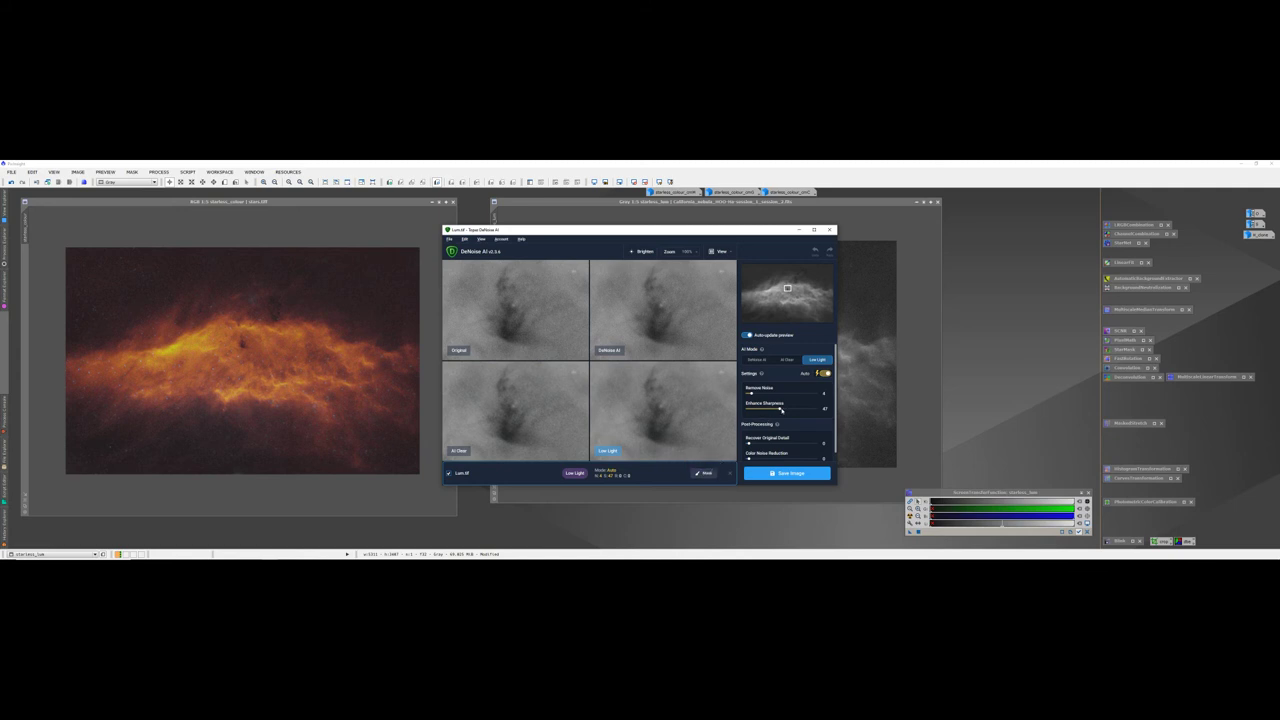
{"action": "left_click", "coordinate": [791, 479]}
{"action": "left_click", "coordinate": [708, 442]}
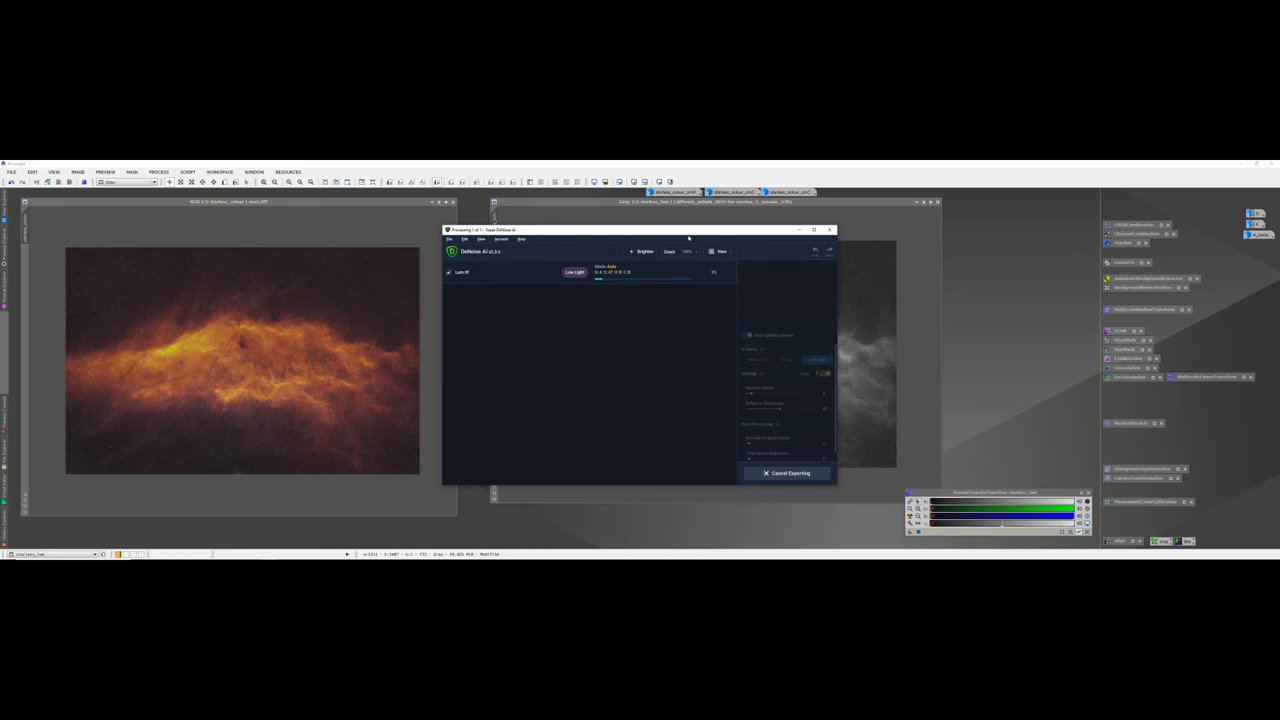
Step: Minimise the starless_lum image in PixInsight, park its icon with the other stored images, and return to the DeNoise AI export
{"action": "left_click_drag", "start_coordinate": [688, 234], "coordinate": [460, 219]}
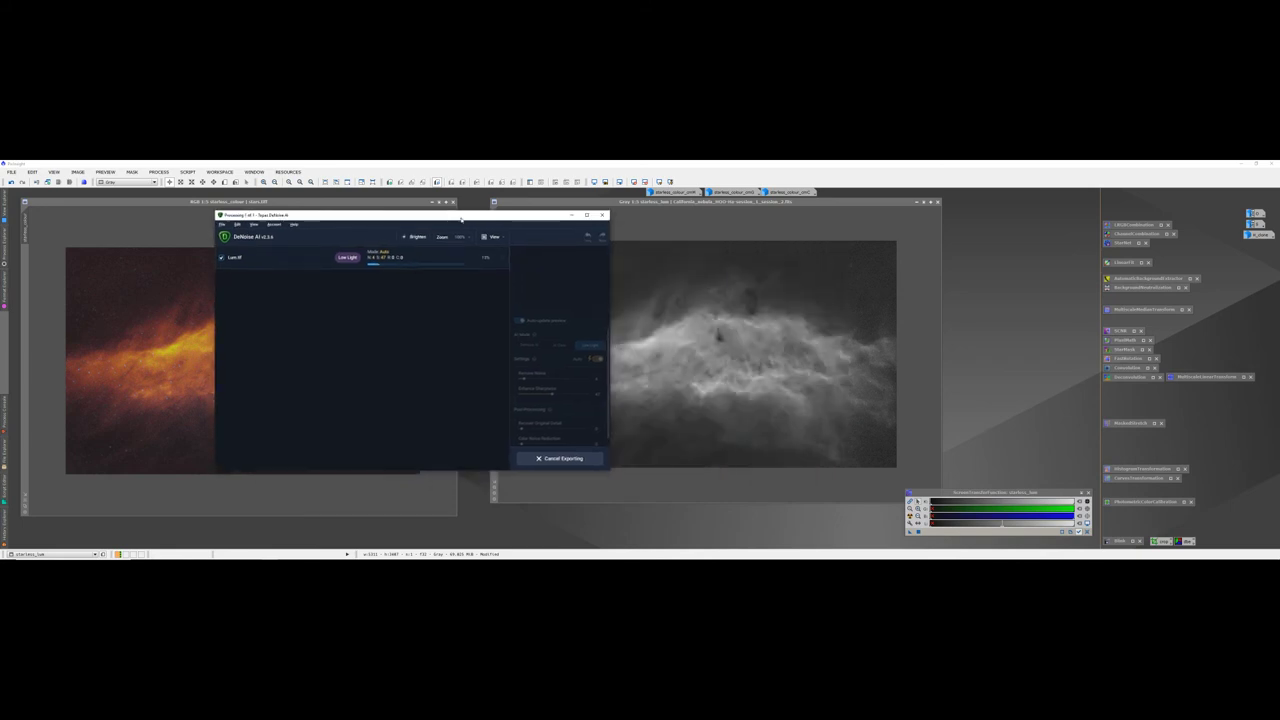
{"action": "left_click", "coordinate": [916, 201]}
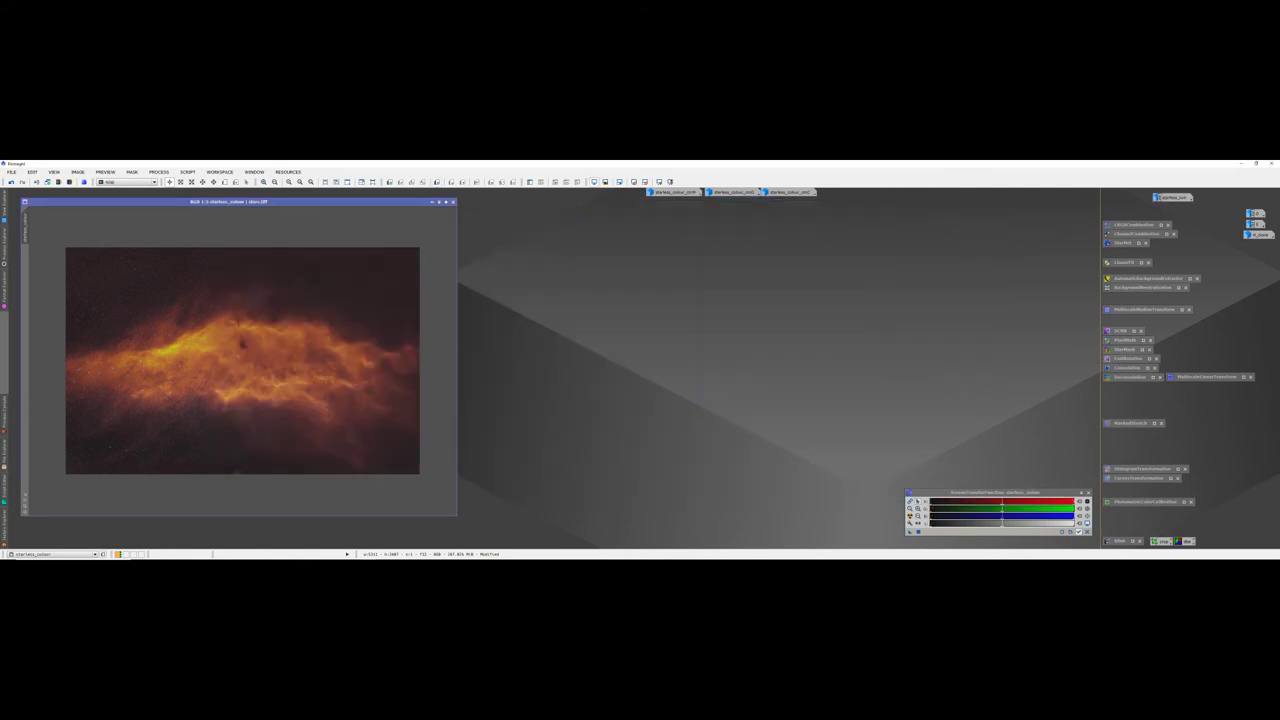
{"action": "left_click_drag", "start_coordinate": [1183, 198], "coordinate": [1260, 195]}
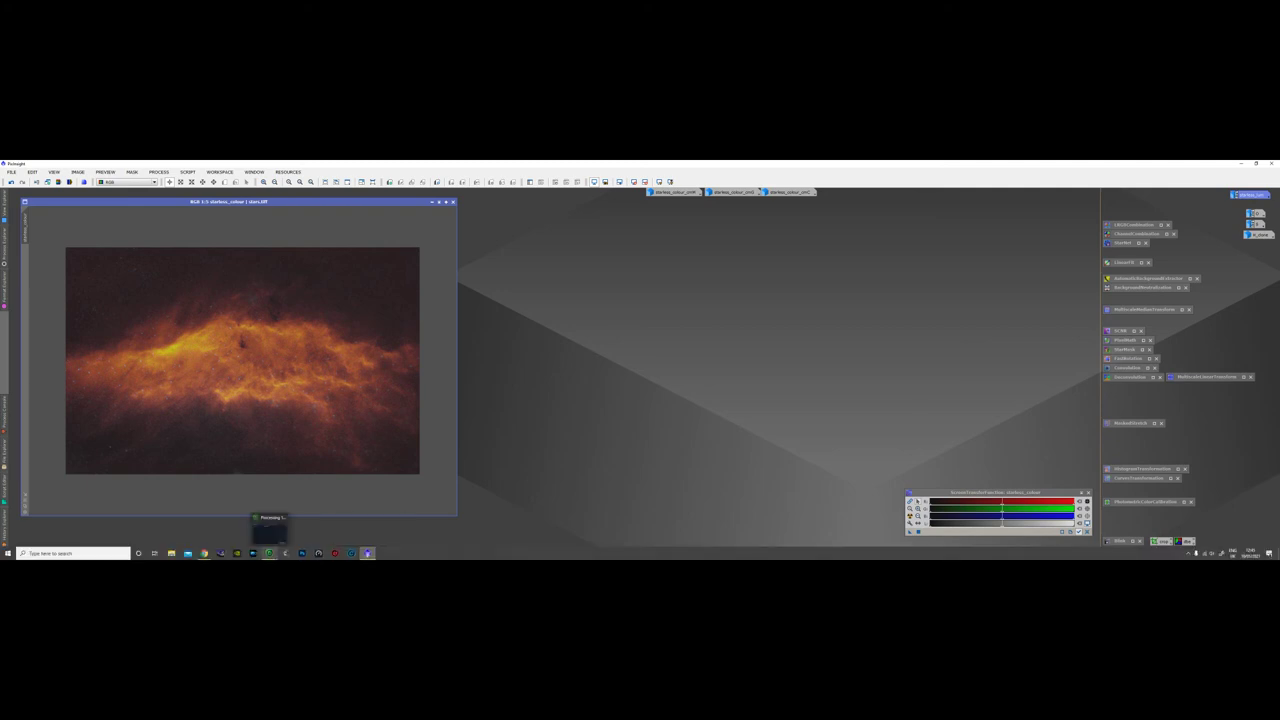
{"action": "left_click", "coordinate": [270, 553]}
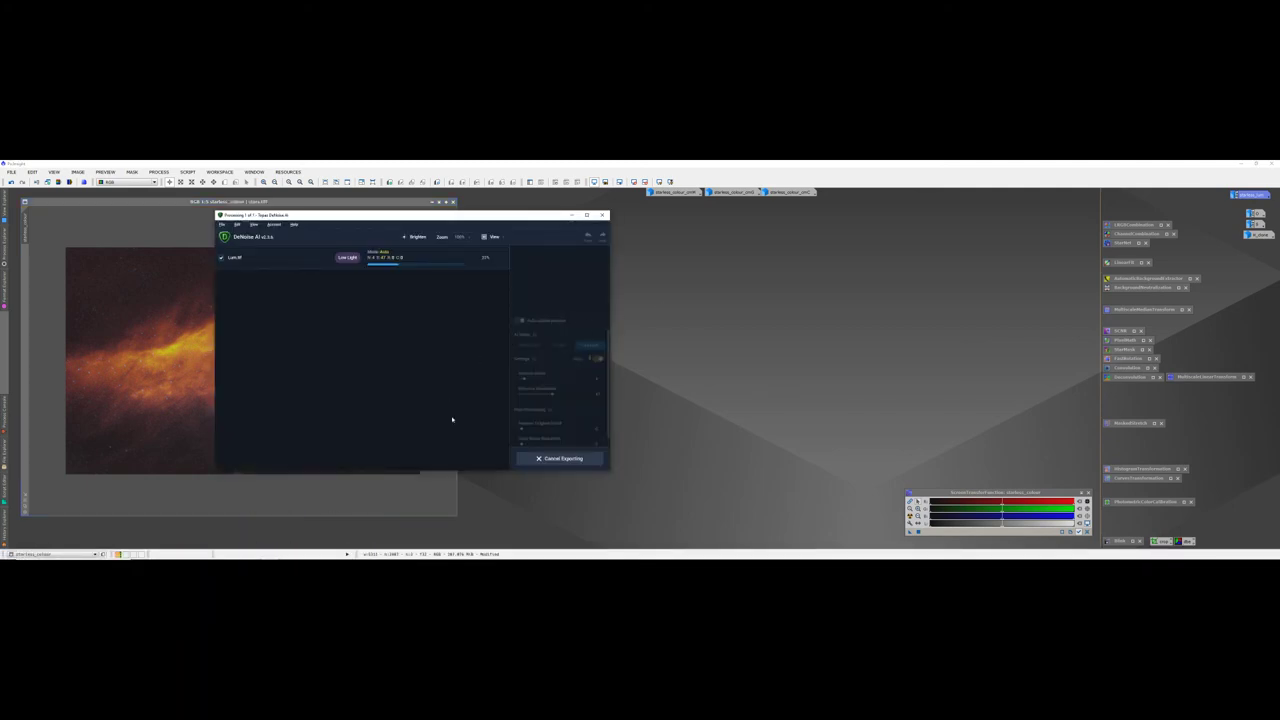
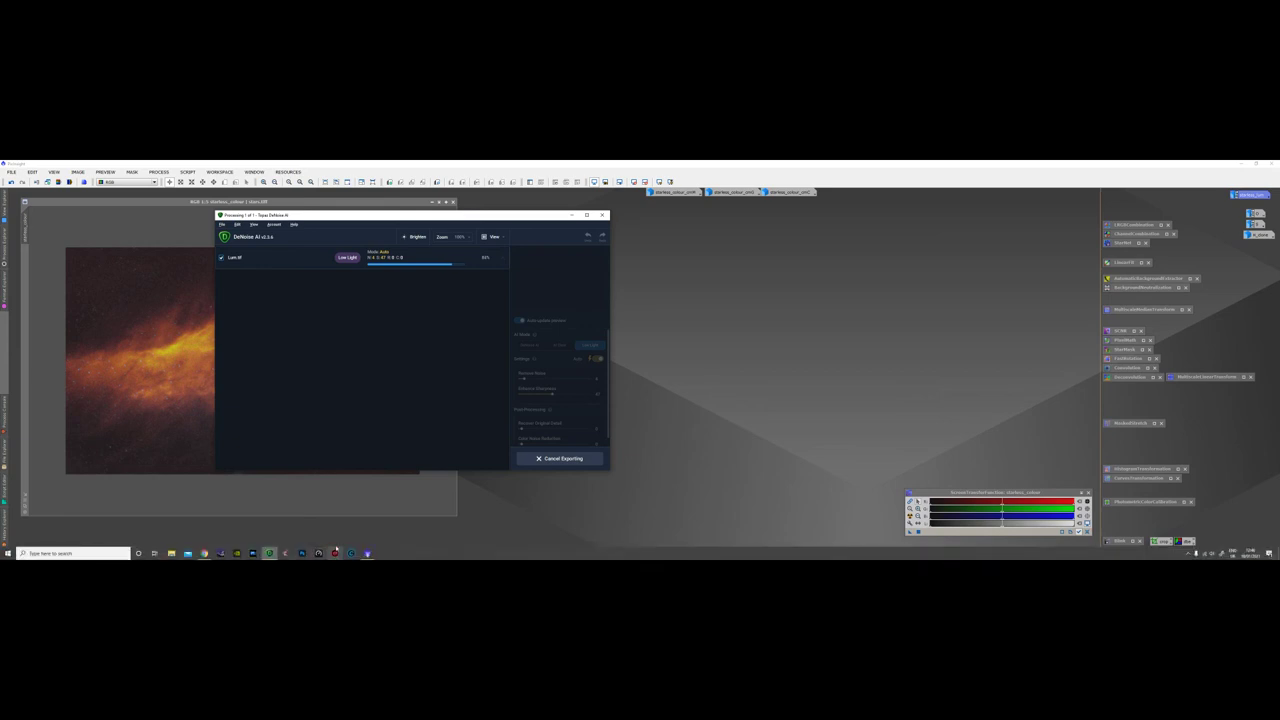
Step: Switch to PixInsight and open the exported Lum-DeNoiseAI-low-light file from the california nebula folder
{"action": "double_click", "coordinate": [520, 536]}
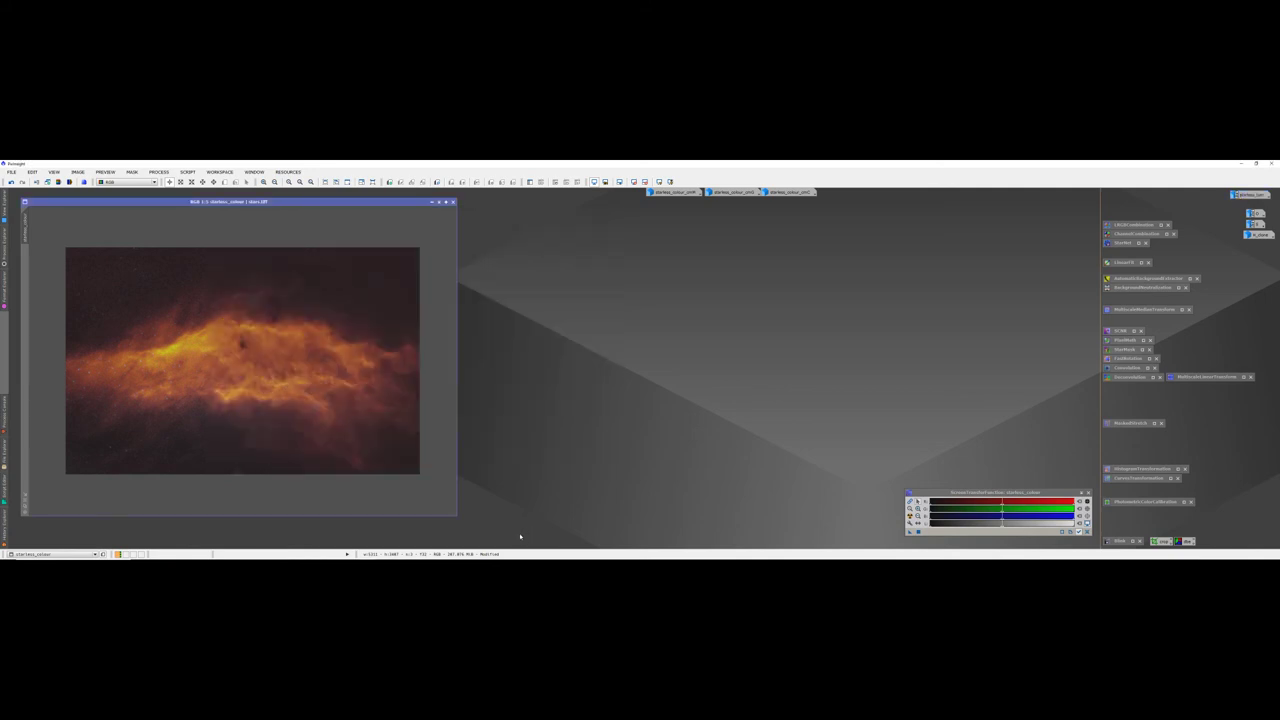
{"action": "scroll", "coordinate": [582, 390], "scroll_direction": "down", "scroll_amount": 5}
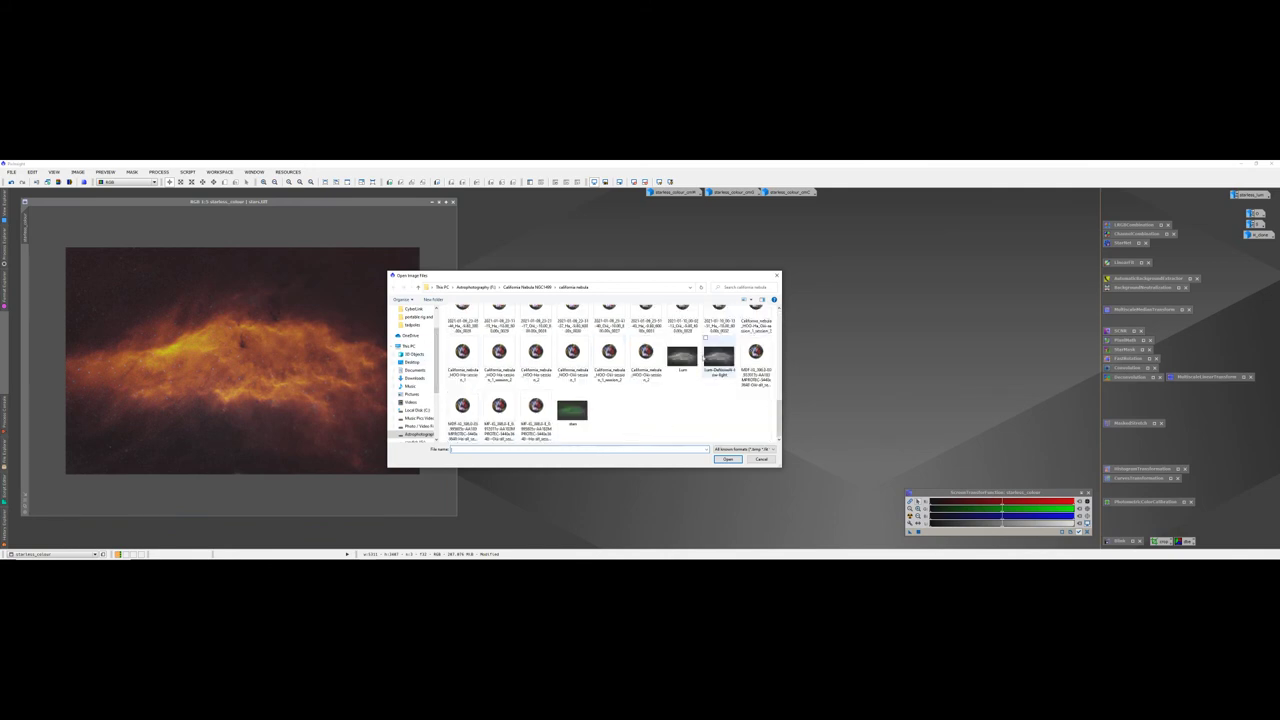
{"action": "left_click", "coordinate": [718, 357]}
{"action": "left_click", "coordinate": [728, 459]}
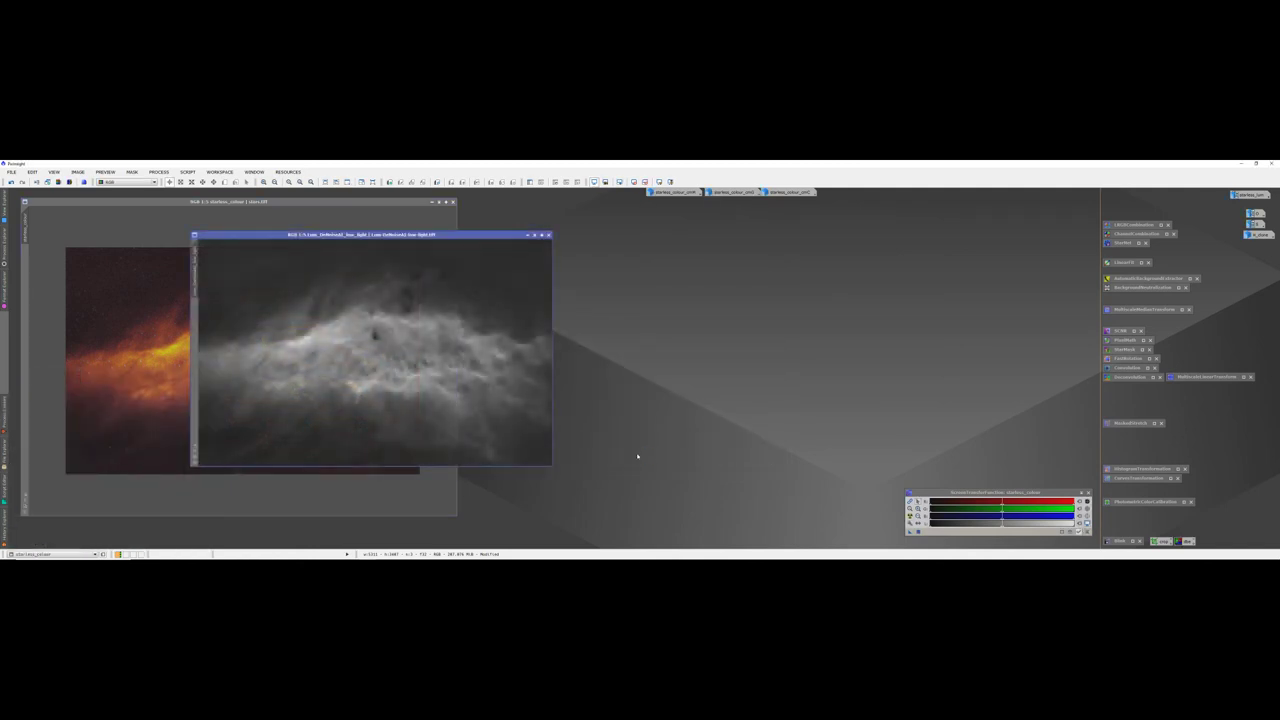
Step: Extract the lightness component of the denoised image and store its RGB version as an icon beside starless_lum
{"action": "left_click", "coordinate": [58, 182]}
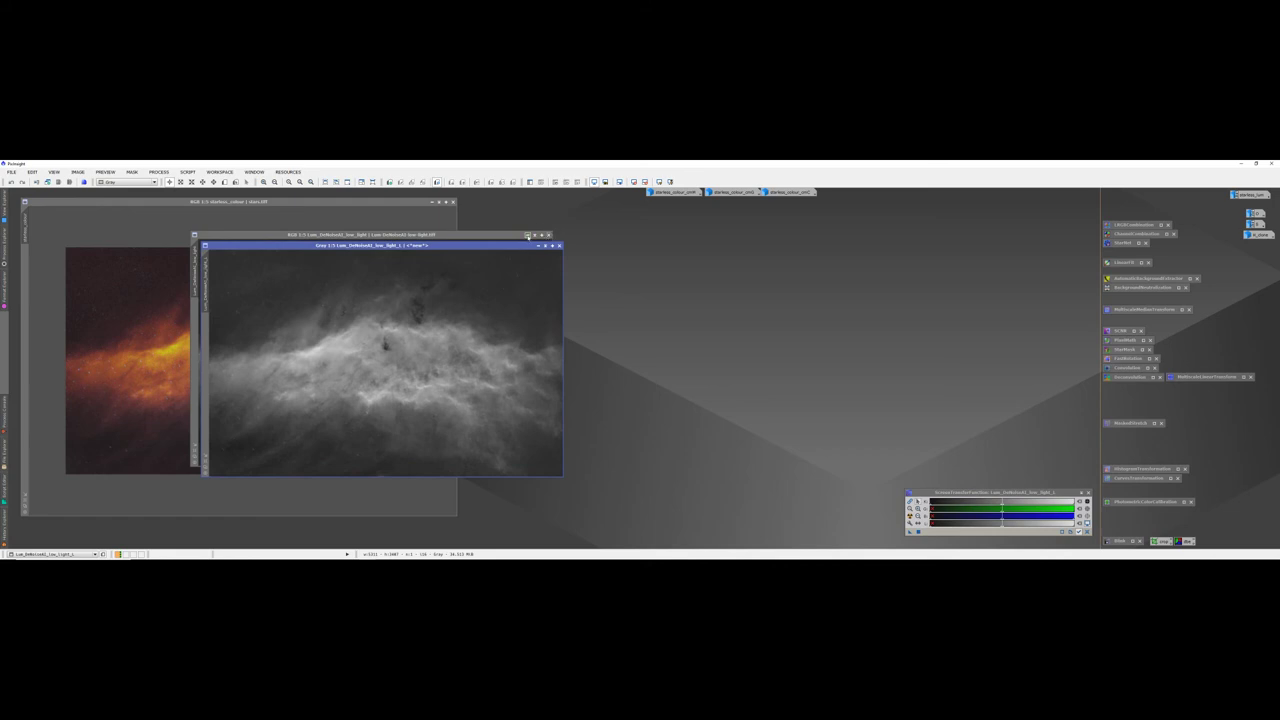
{"action": "left_click", "coordinate": [548, 236]}
{"action": "left_click_drag", "start_coordinate": [403, 352], "coordinate": [1195, 194]}
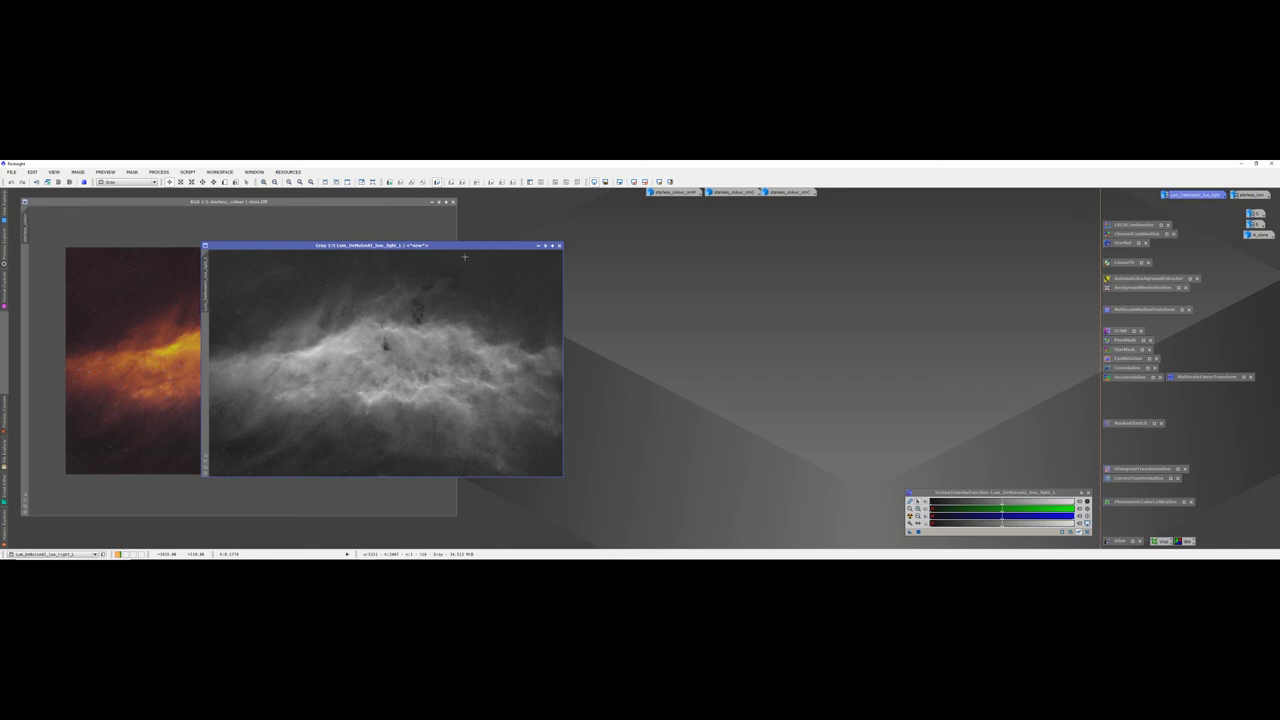
Step: Place the extracted lightness image beside starless_colour and show both at the same reduced zoom
{"action": "left_click_drag", "start_coordinate": [453, 246], "coordinate": [879, 225]}
{"action": "scroll", "coordinate": [808, 338], "scroll_direction": "up", "scroll_amount": 3}
{"action": "scroll", "coordinate": [870, 392], "scroll_direction": "down", "scroll_amount": 6}
{"action": "scroll", "coordinate": [870, 395], "scroll_direction": "up", "scroll_amount": 1}
{"action": "scroll", "coordinate": [869, 395], "scroll_direction": "up", "scroll_amount": 1}
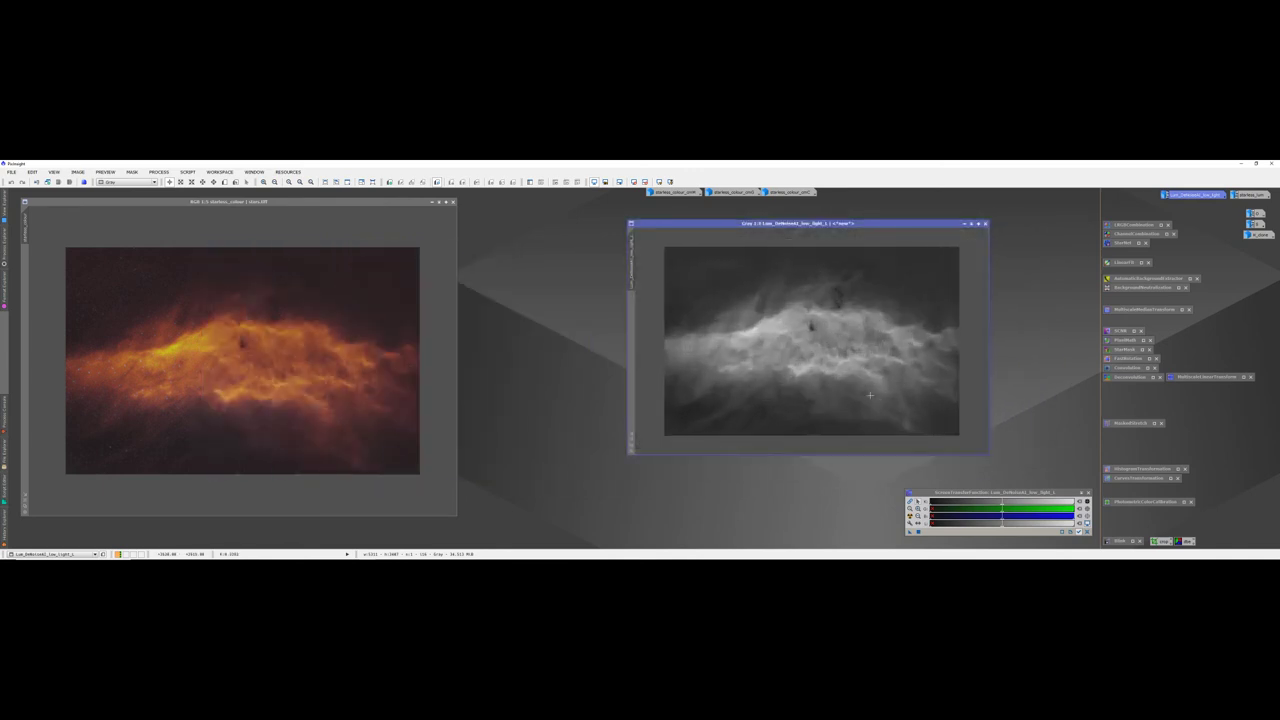
{"action": "scroll", "coordinate": [376, 387], "scroll_direction": "up", "scroll_amount": 1}
{"action": "scroll", "coordinate": [376, 387], "scroll_direction": "down", "scroll_amount": 2}
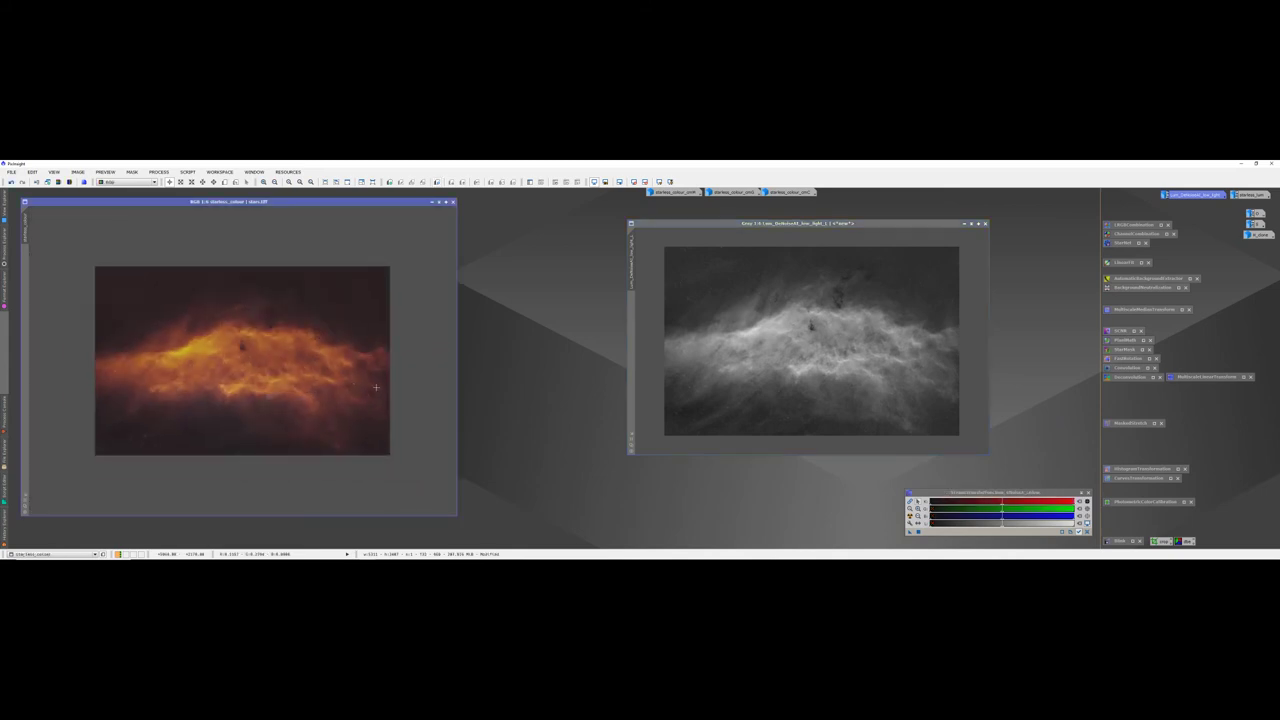
{"action": "left_click_drag", "start_coordinate": [809, 225], "coordinate": [686, 247]}
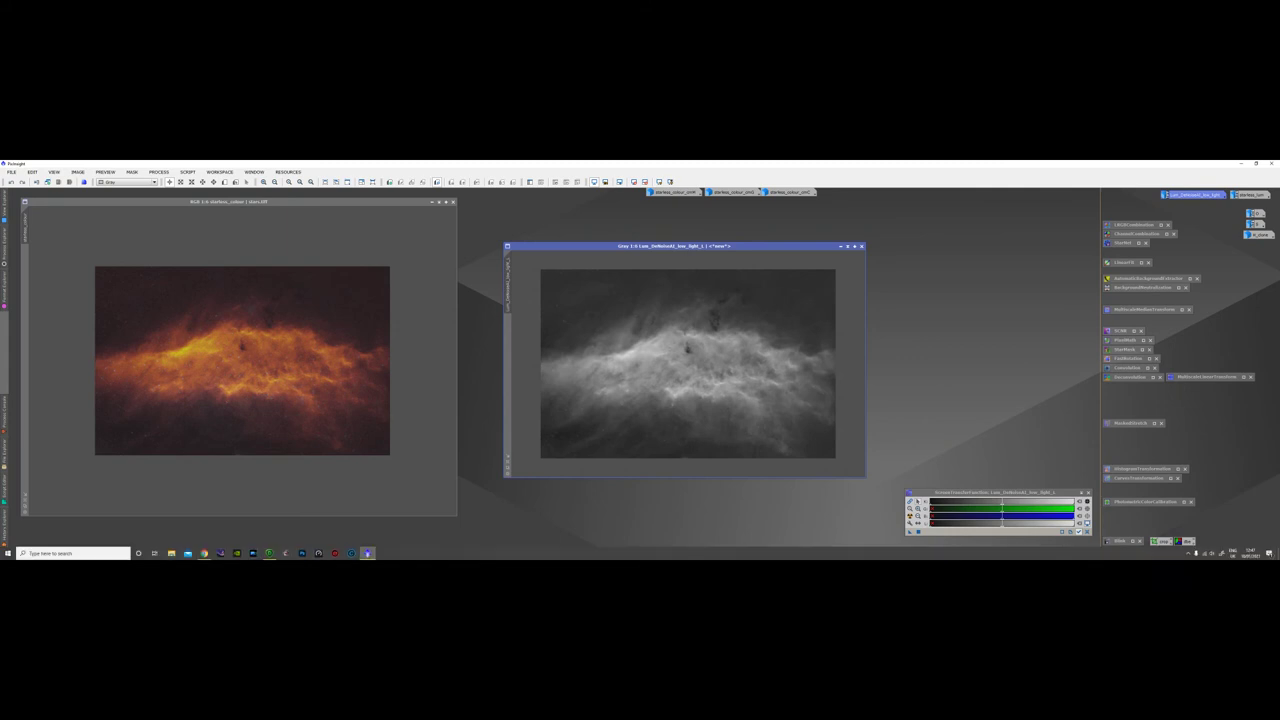
Step: Blur starless_colour using Convolution with an increased standard deviation judged in the real-time preview, and close the process and its preview
{"action": "left_click", "coordinate": [243, 330]}
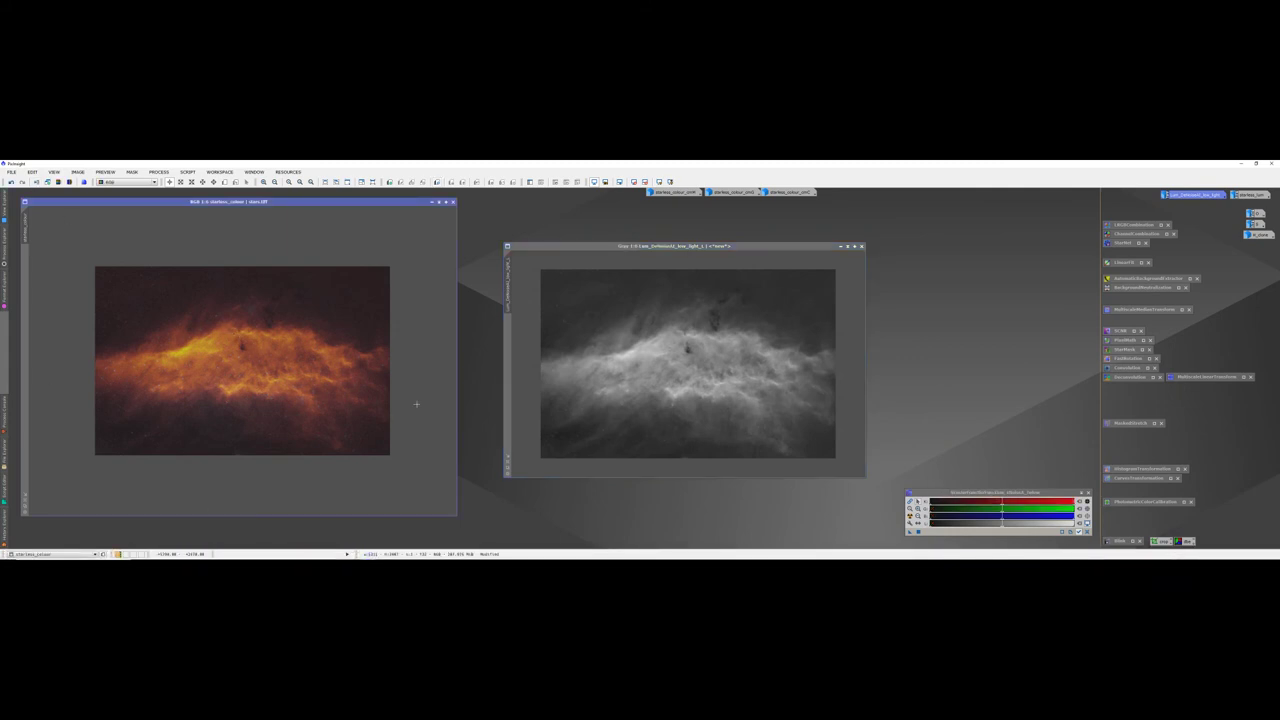
{"action": "double_click", "coordinate": [1127, 368]}
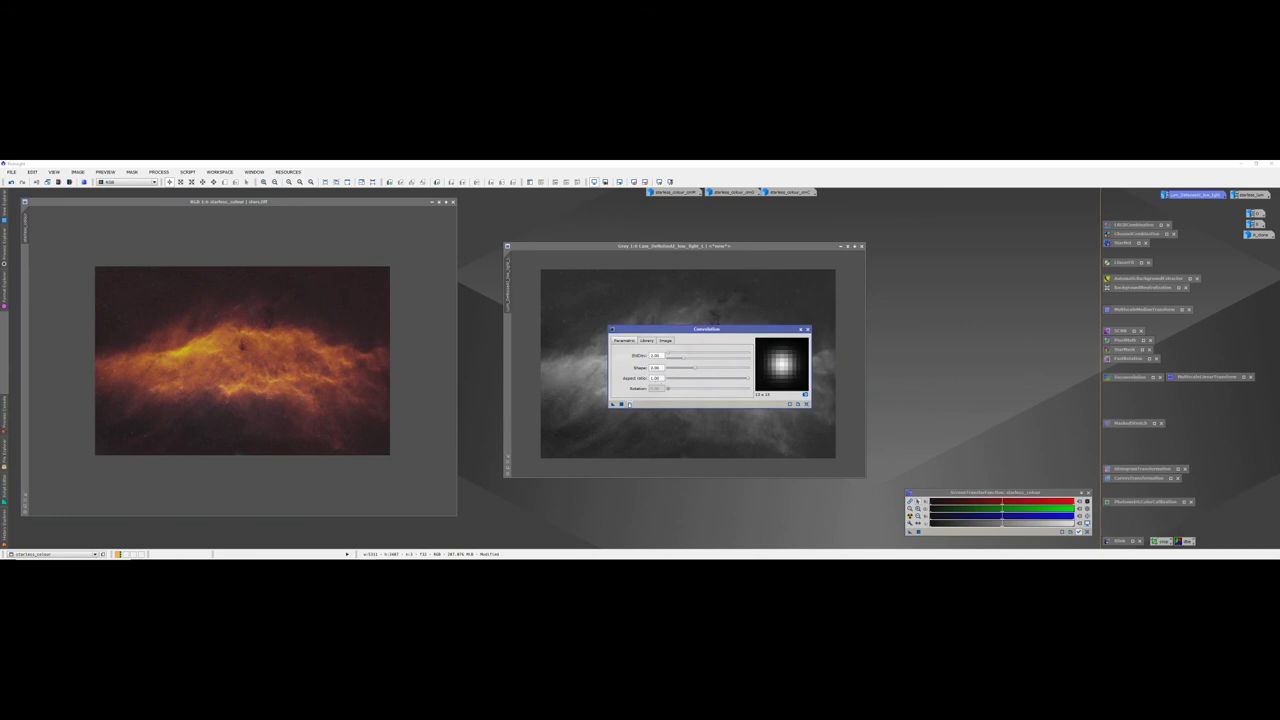
{"action": "left_click", "coordinate": [629, 403]}
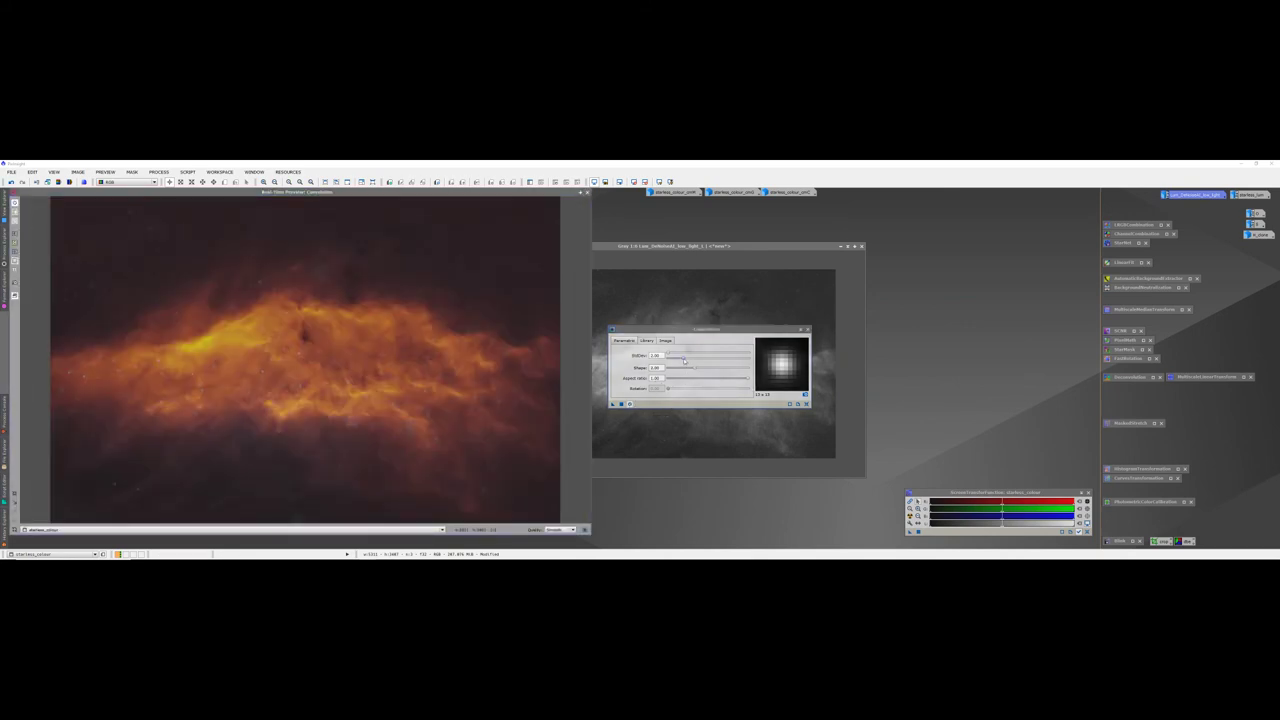
{"action": "left_click_drag", "start_coordinate": [685, 361], "coordinate": [736, 359]}
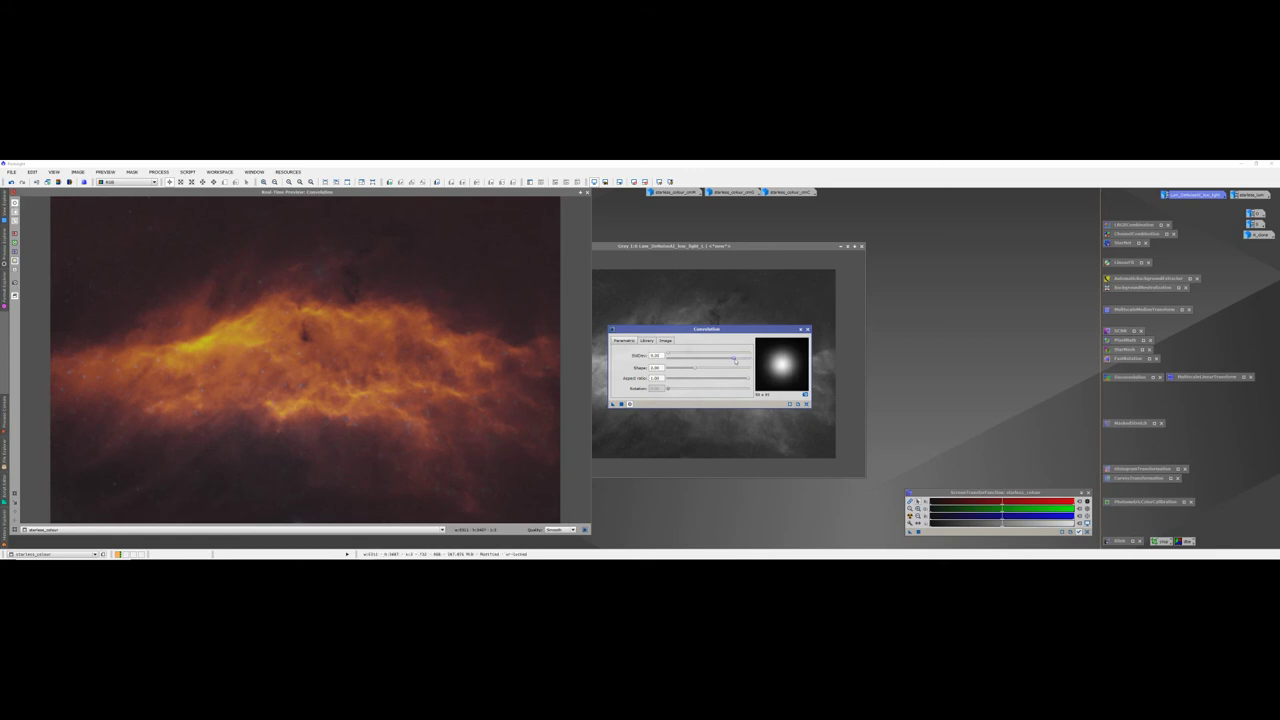
{"action": "left_click", "coordinate": [622, 405]}
{"action": "left_click", "coordinate": [806, 404]}
{"action": "left_click", "coordinate": [586, 193]}
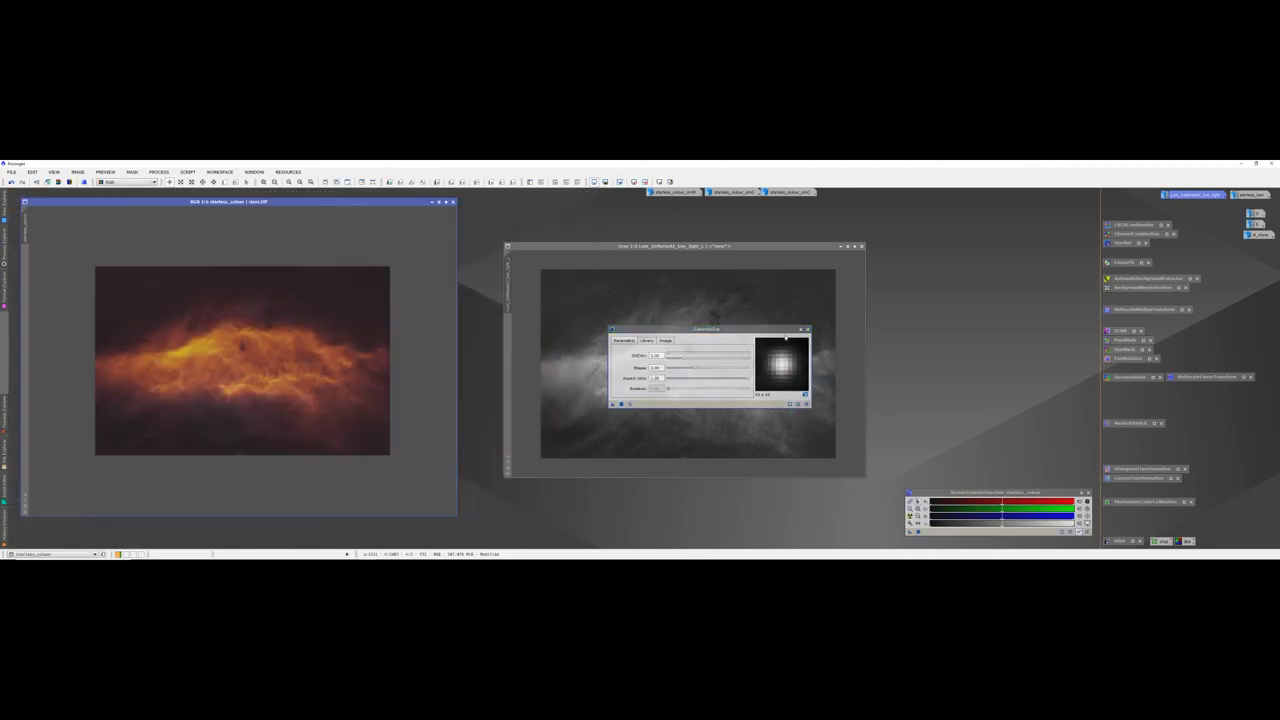
{"action": "left_click", "coordinate": [806, 329]}
Step: Combine the denoised lightness image into starless_colour using LRGBCombination with only the L channel enabled, and inspect the combined image
{"action": "mouse_move", "coordinate": [690, 548]}
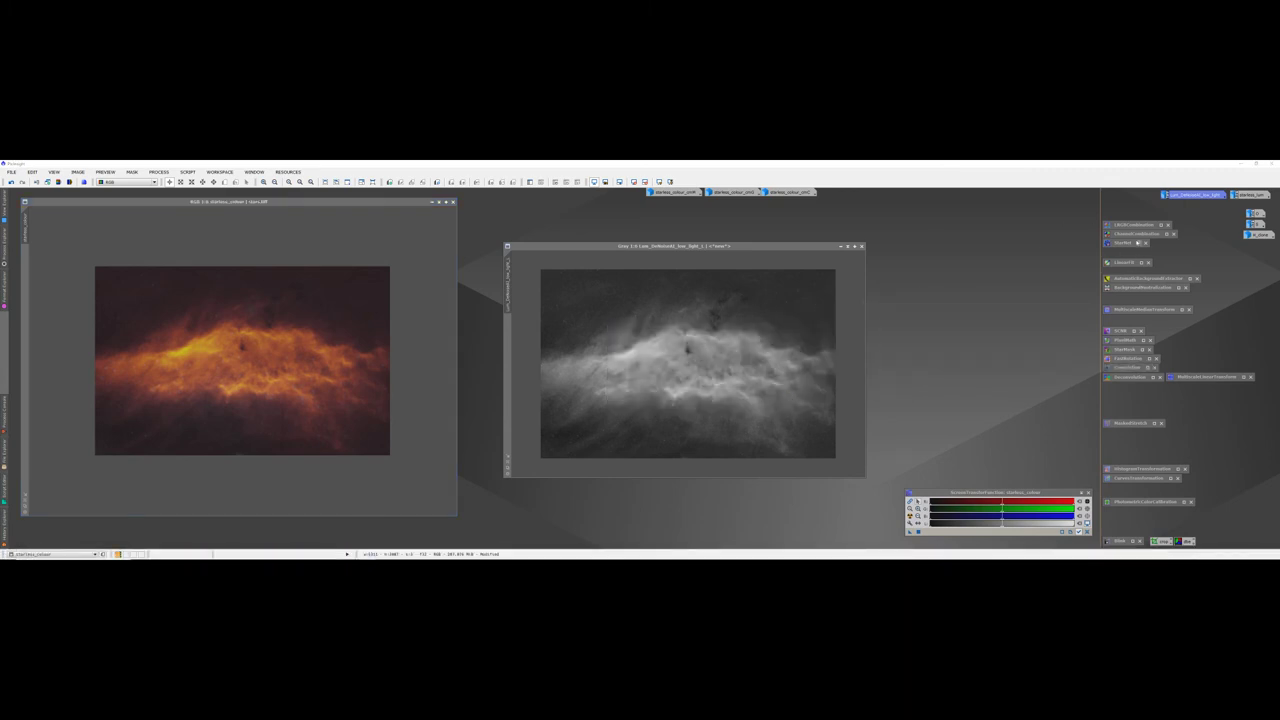
{"action": "double_click", "coordinate": [1133, 225]}
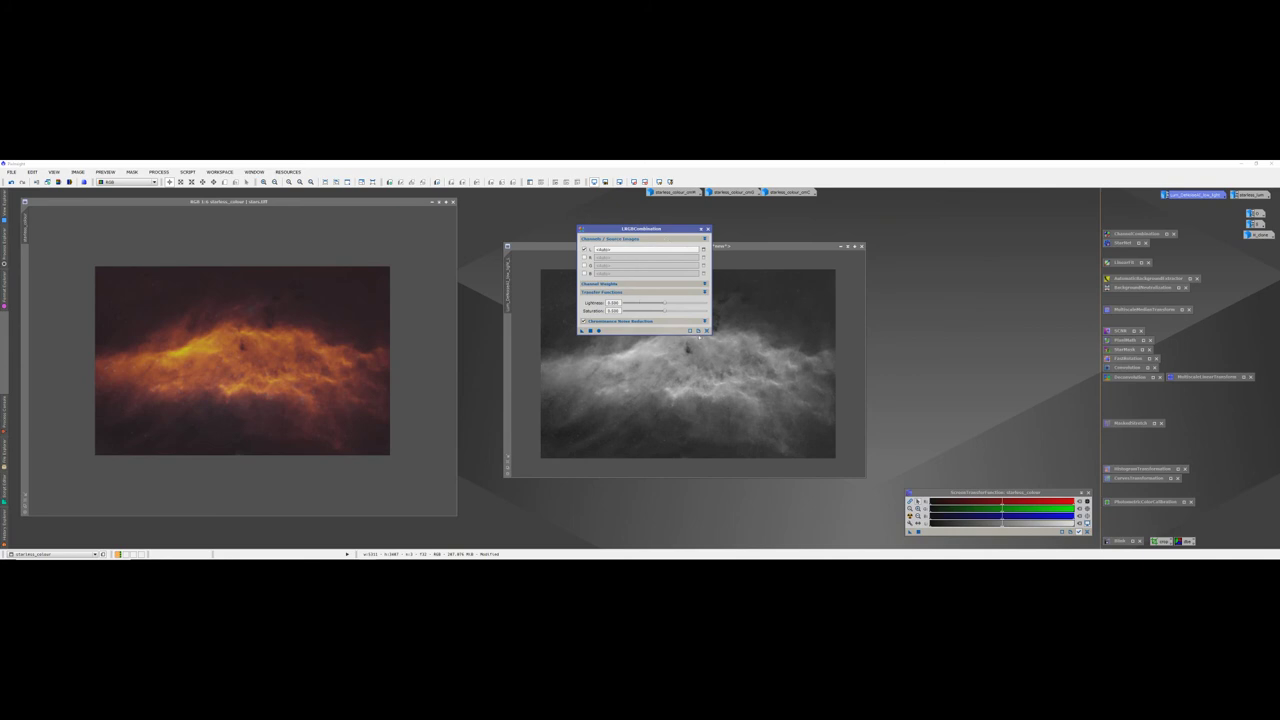
{"action": "left_click", "coordinate": [840, 246]}
{"action": "left_click_drag", "start_coordinate": [727, 364], "coordinate": [647, 249]}
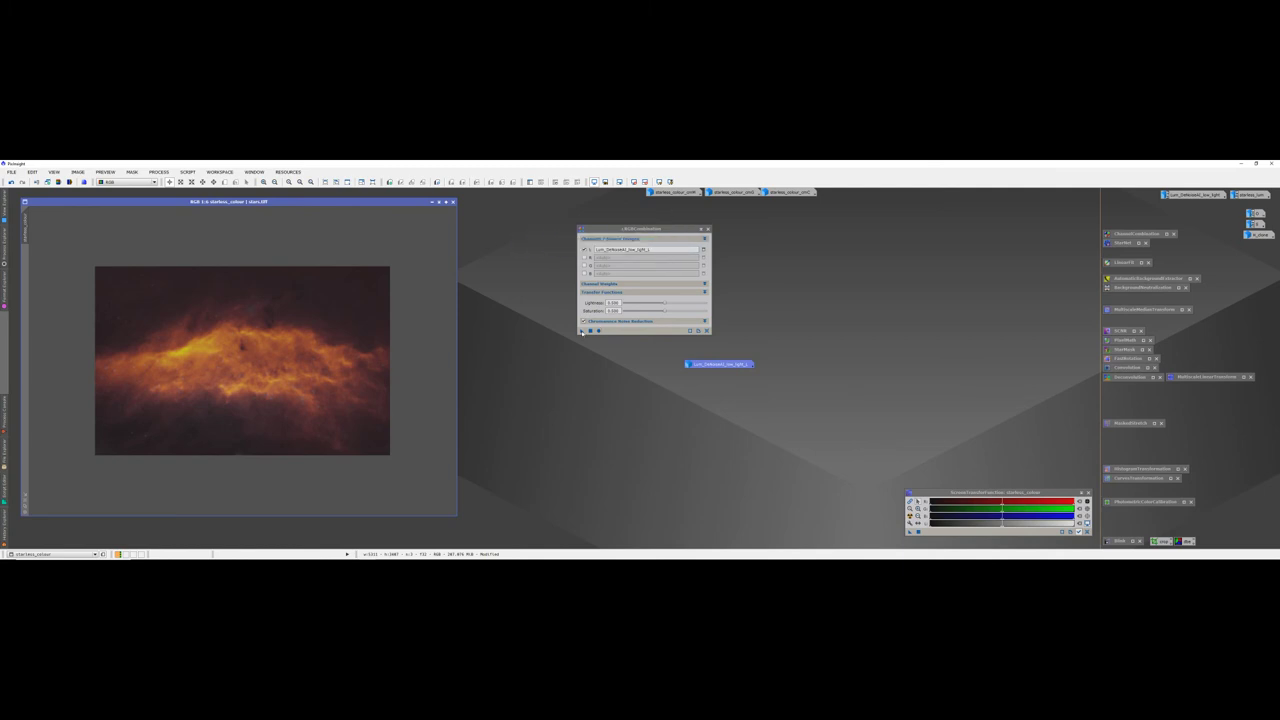
{"action": "left_click_drag", "start_coordinate": [583, 331], "coordinate": [305, 349]}
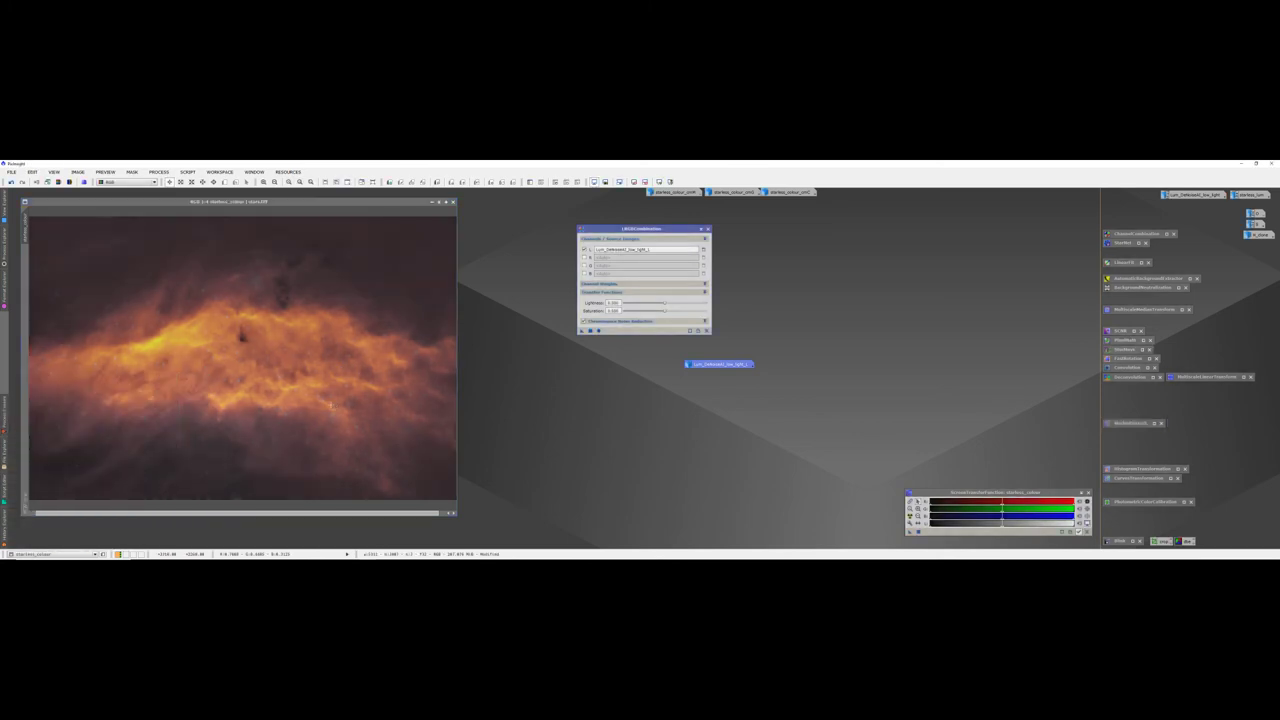
{"action": "scroll", "coordinate": [285, 388], "scroll_direction": "down", "scroll_amount": 3}
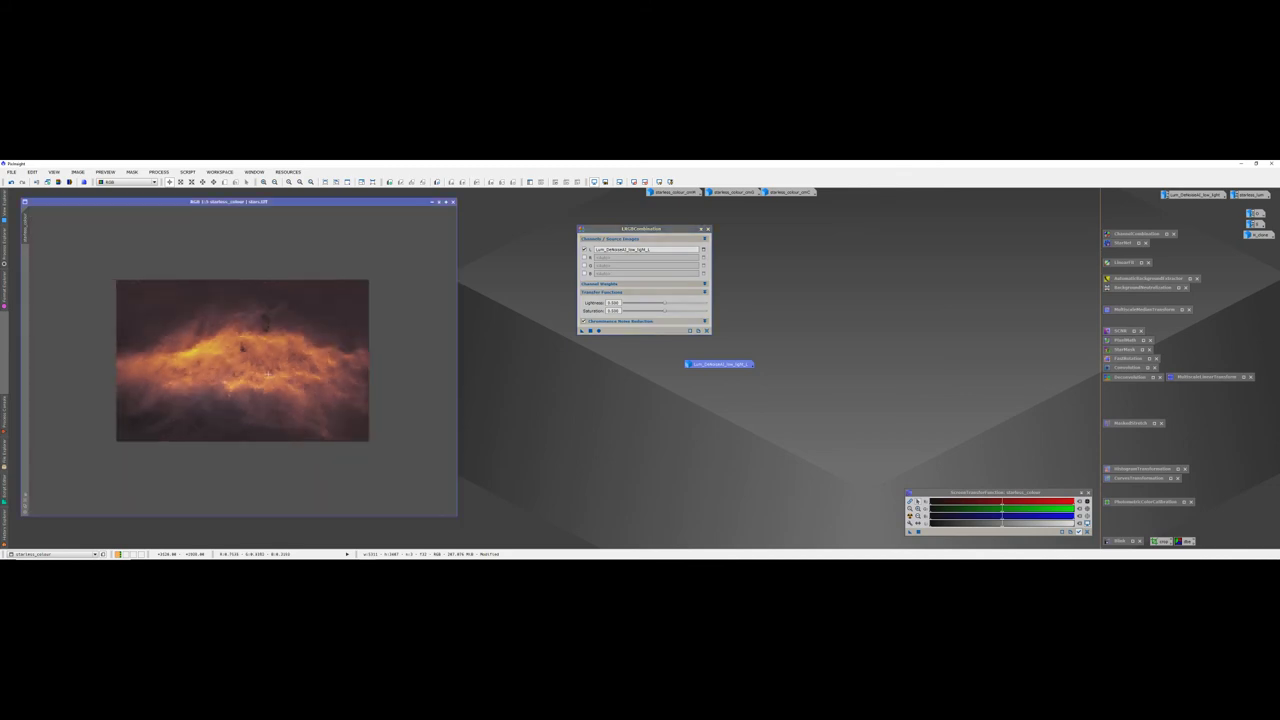
{"action": "scroll", "coordinate": [268, 374], "scroll_direction": "up", "scroll_amount": 5}
{"action": "scroll", "coordinate": [267, 373], "scroll_direction": "down", "scroll_amount": 3}
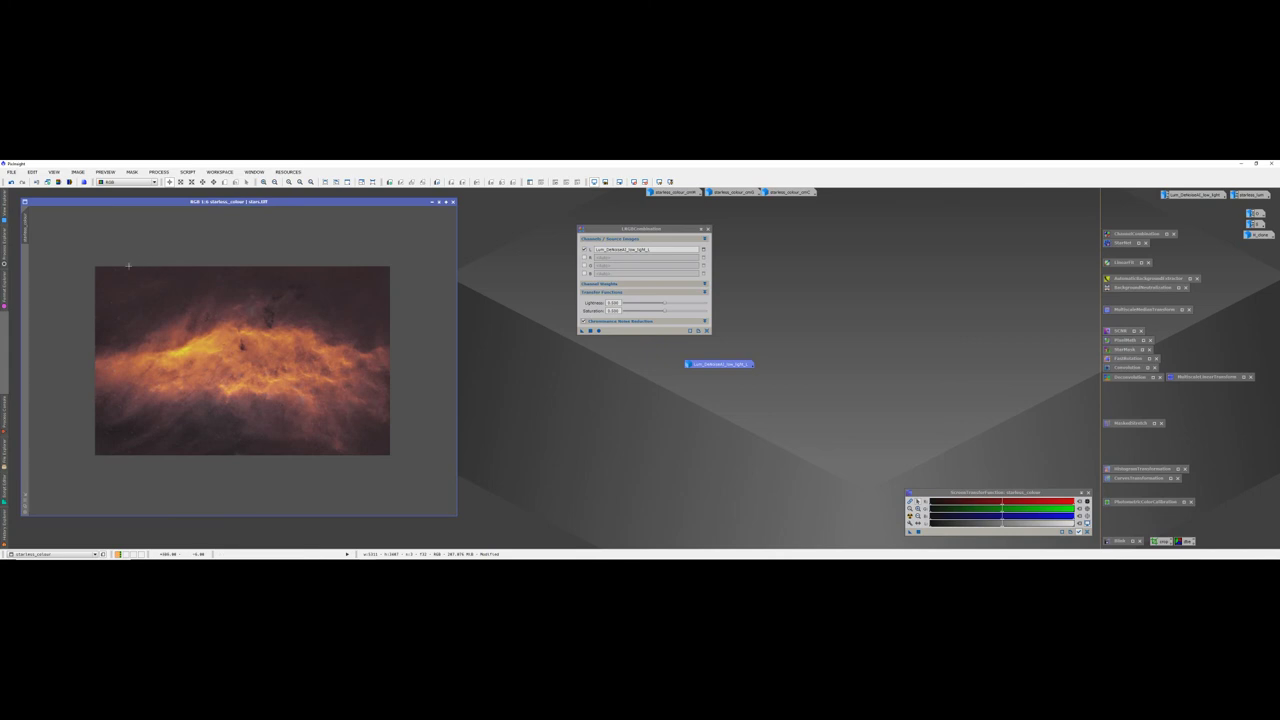
Step: Save the combined starless_colour image as a TIFF file named starless in the california nebula folder, keeping the default TIFF options
{"action": "left_click", "coordinate": [12, 172]}
{"action": "left_click", "coordinate": [253, 339]}
{"action": "left_click", "coordinate": [12, 172]}
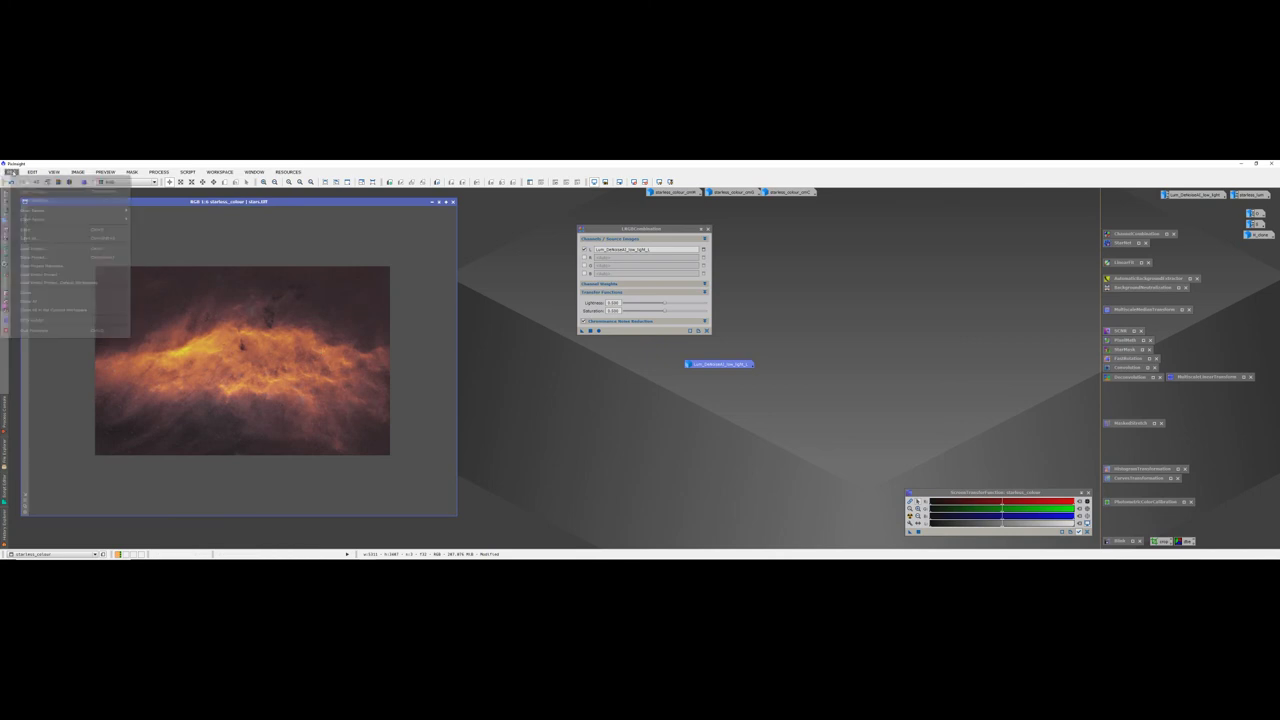
{"action": "left_click", "coordinate": [44, 238]}
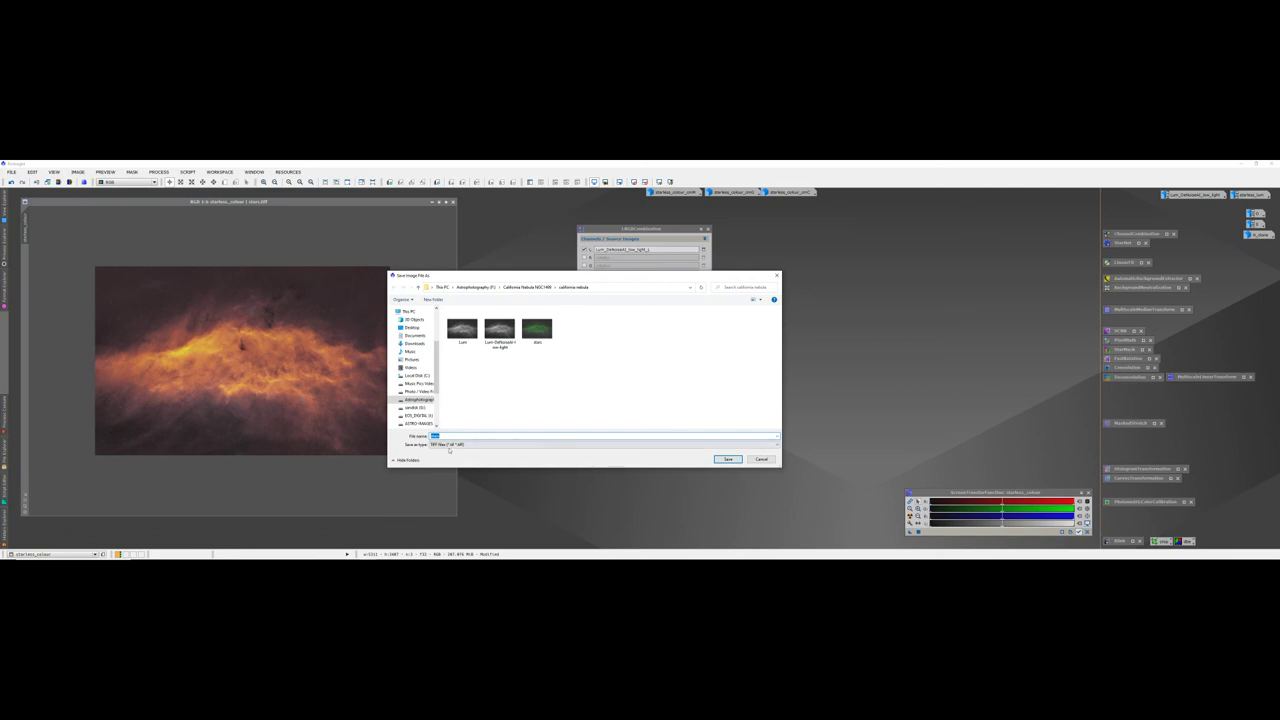
{"action": "type", "text": "starless"}
{"action": "key", "text": "Return"}
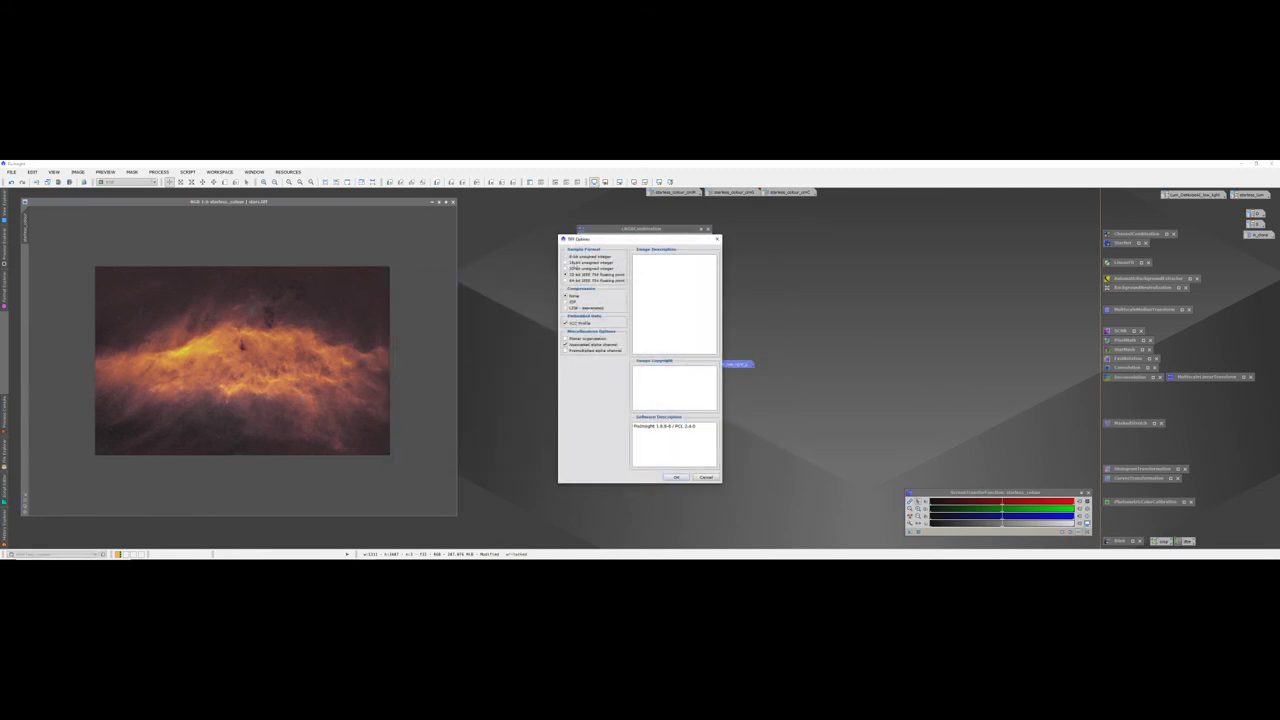
{"action": "left_click", "coordinate": [684, 477]}
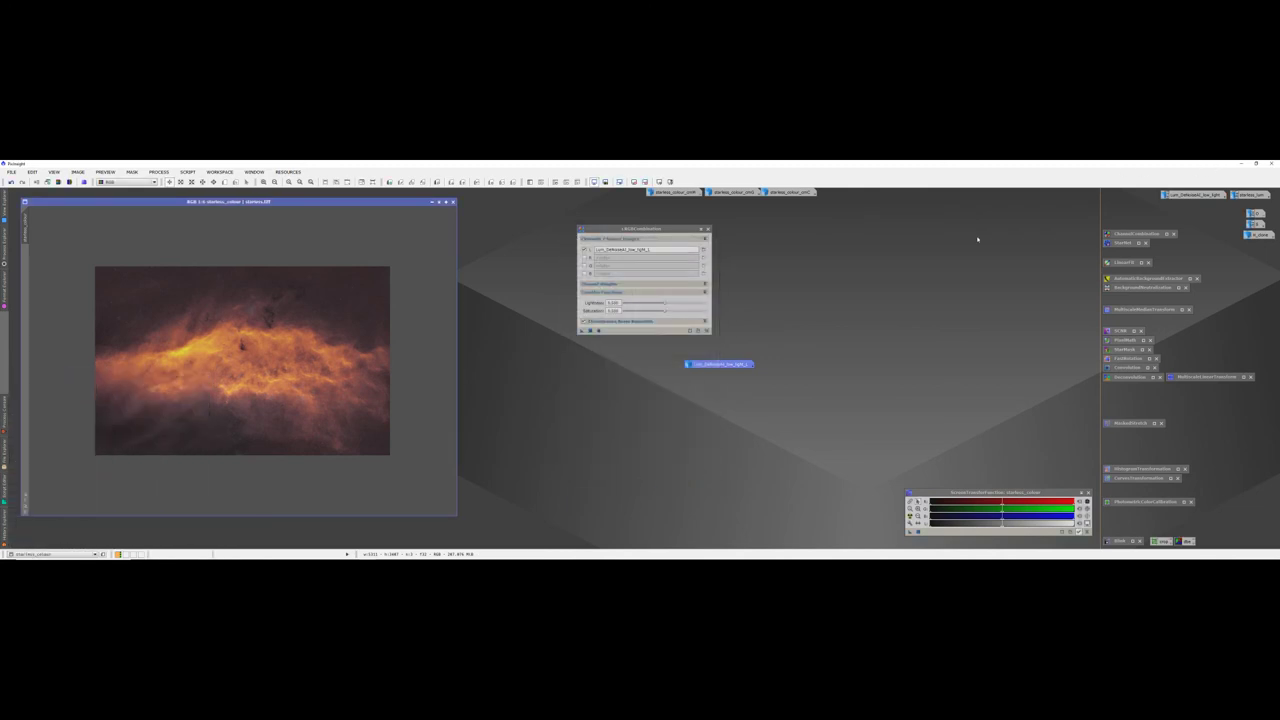
Step: Minimise PixInsight and Topaz DeNoise AI, and switch to Photoshop
{"action": "left_click", "coordinate": [701, 228]}
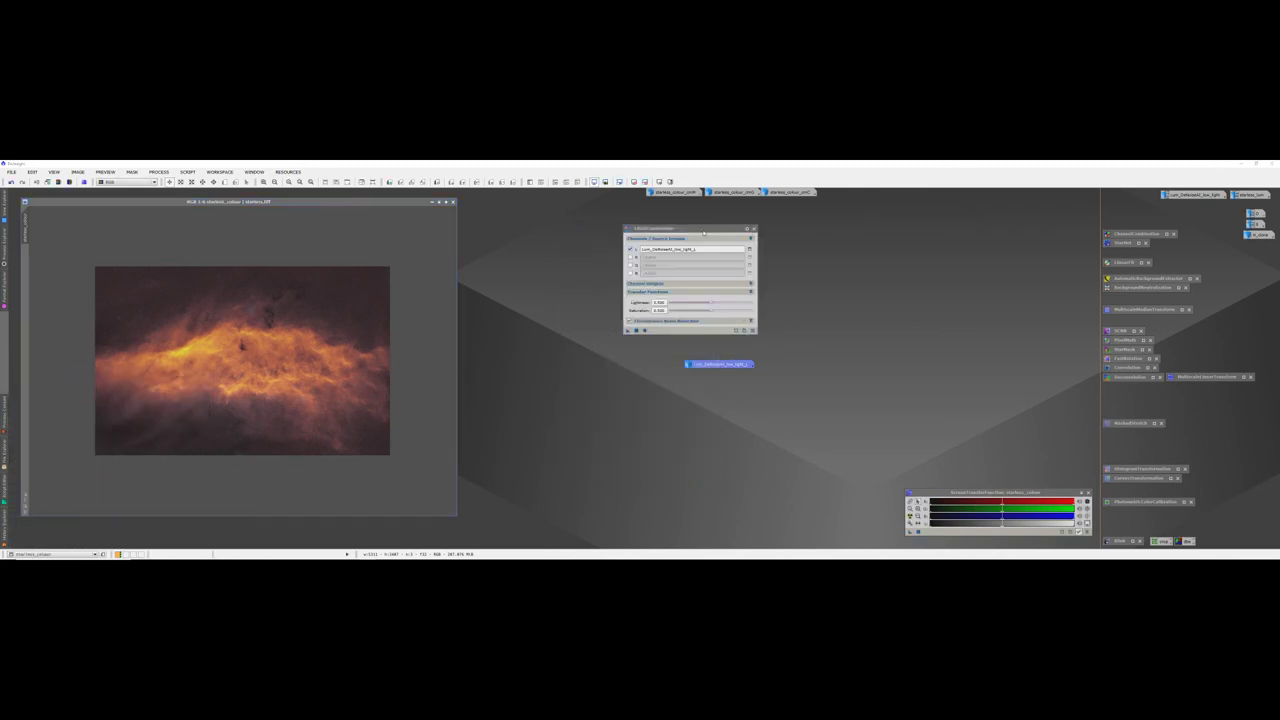
{"action": "left_click", "coordinate": [1241, 164]}
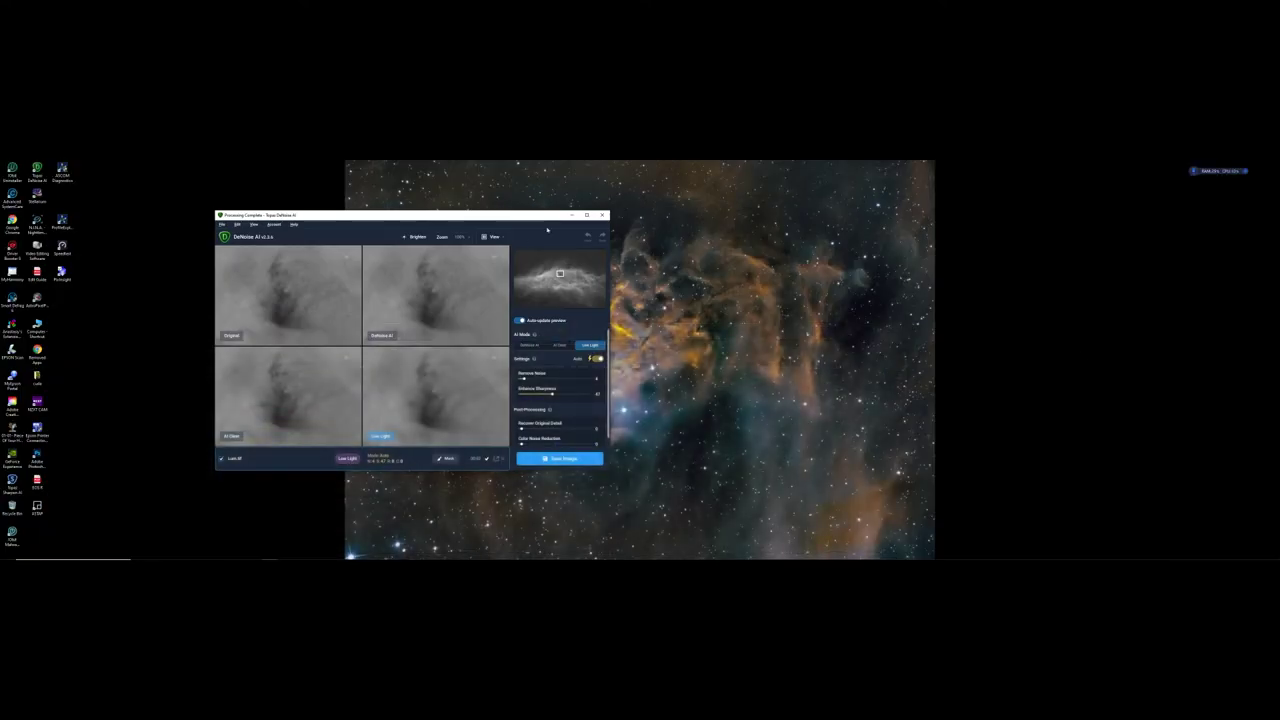
{"action": "left_click", "coordinate": [571, 214]}
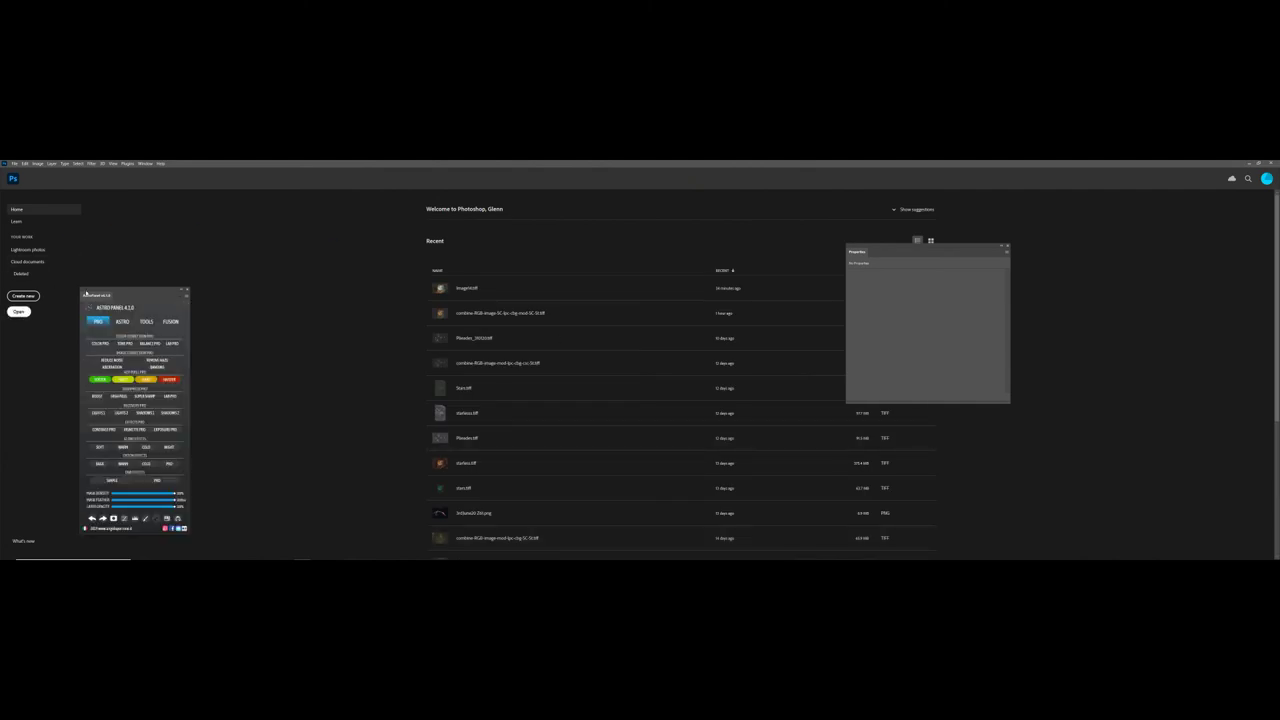
Step: Open the starless and stars TIFF files together from the california nebula folder on the Astrophotography drive
{"action": "left_click", "coordinate": [18, 311]}
{"action": "scroll", "coordinate": [240, 310], "scroll_direction": "down", "scroll_amount": 5}
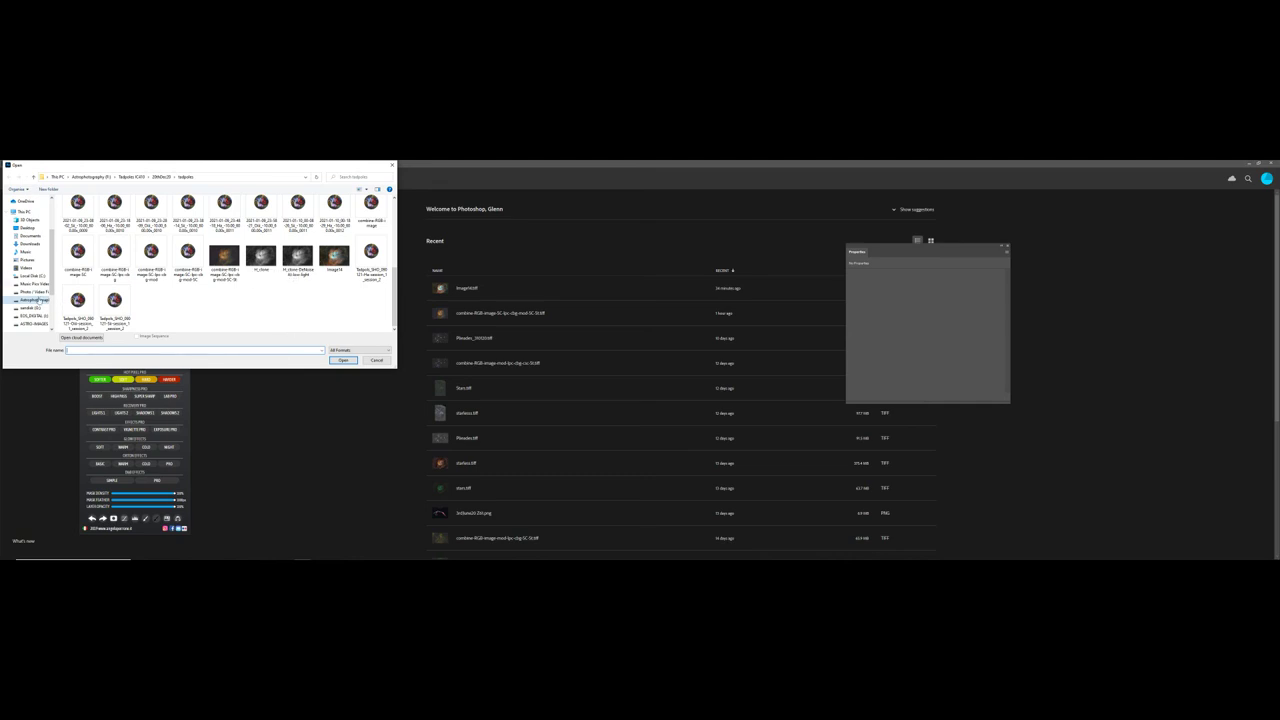
{"action": "left_click", "coordinate": [40, 300]}
{"action": "scroll", "coordinate": [110, 250], "scroll_direction": "up", "scroll_amount": 5}
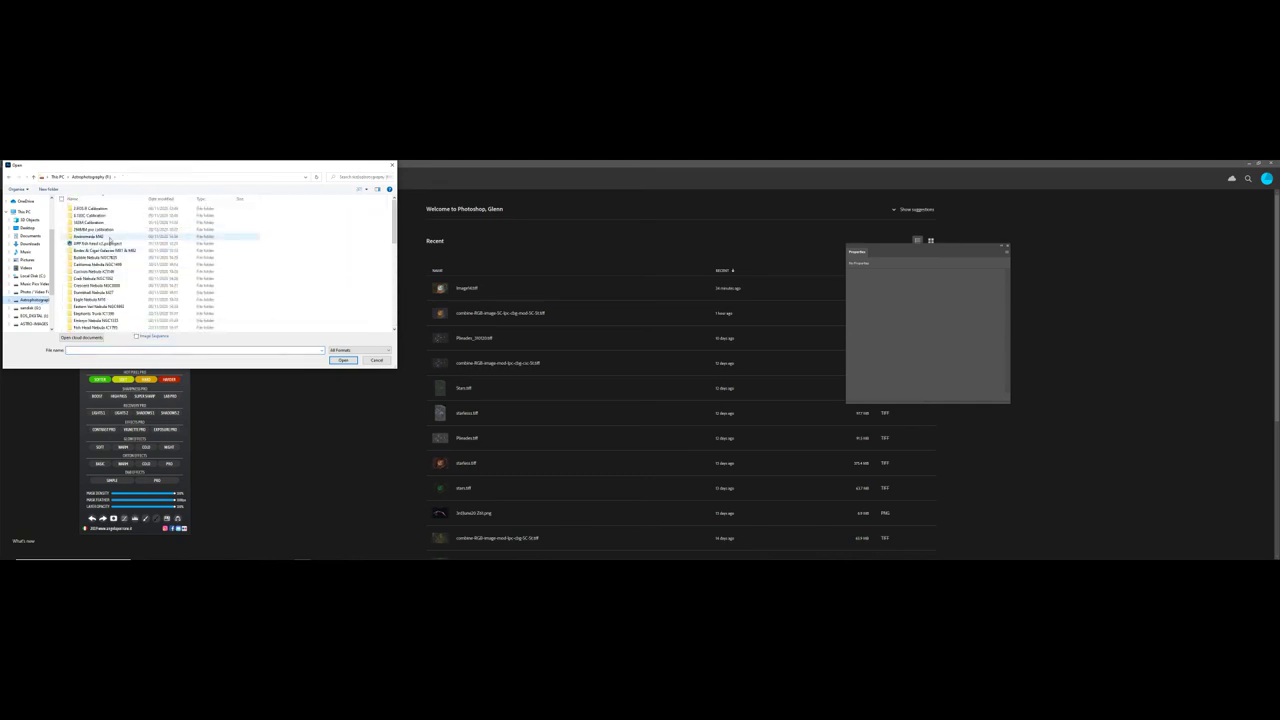
{"action": "double_click", "coordinate": [96, 264]}
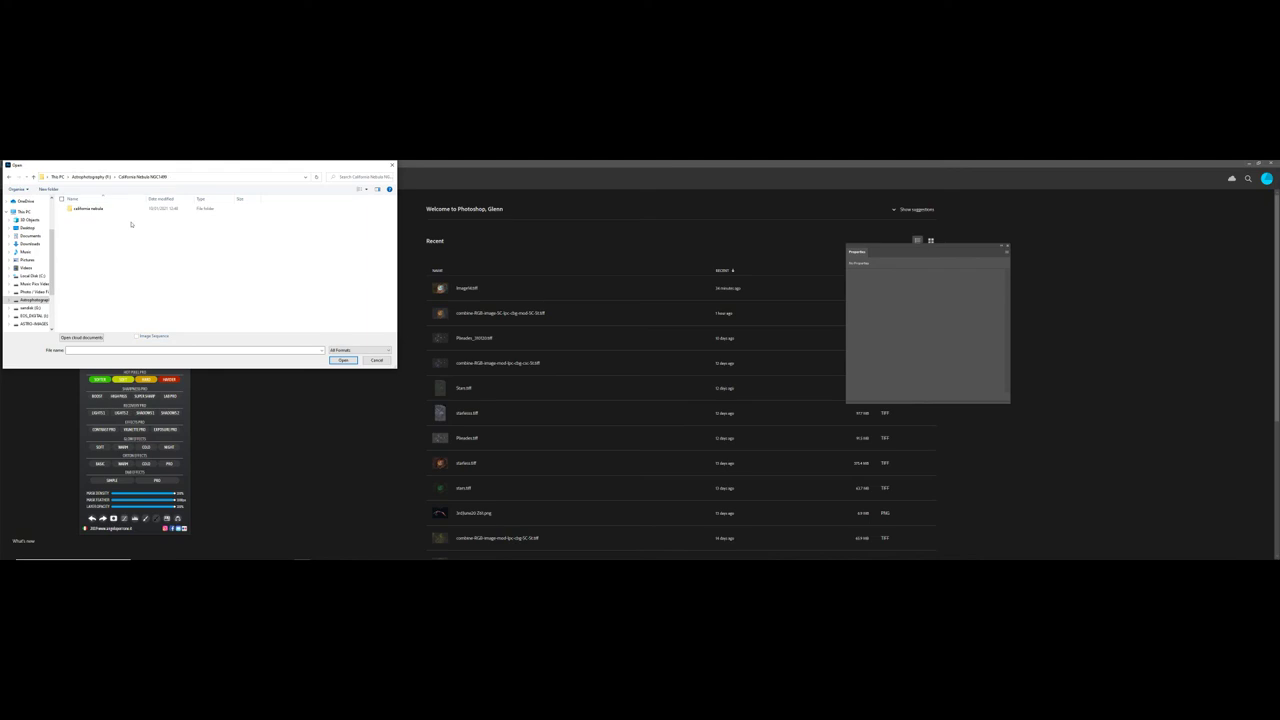
{"action": "double_click", "coordinate": [90, 208]}
{"action": "scroll", "coordinate": [170, 240], "scroll_direction": "down", "scroll_amount": 2}
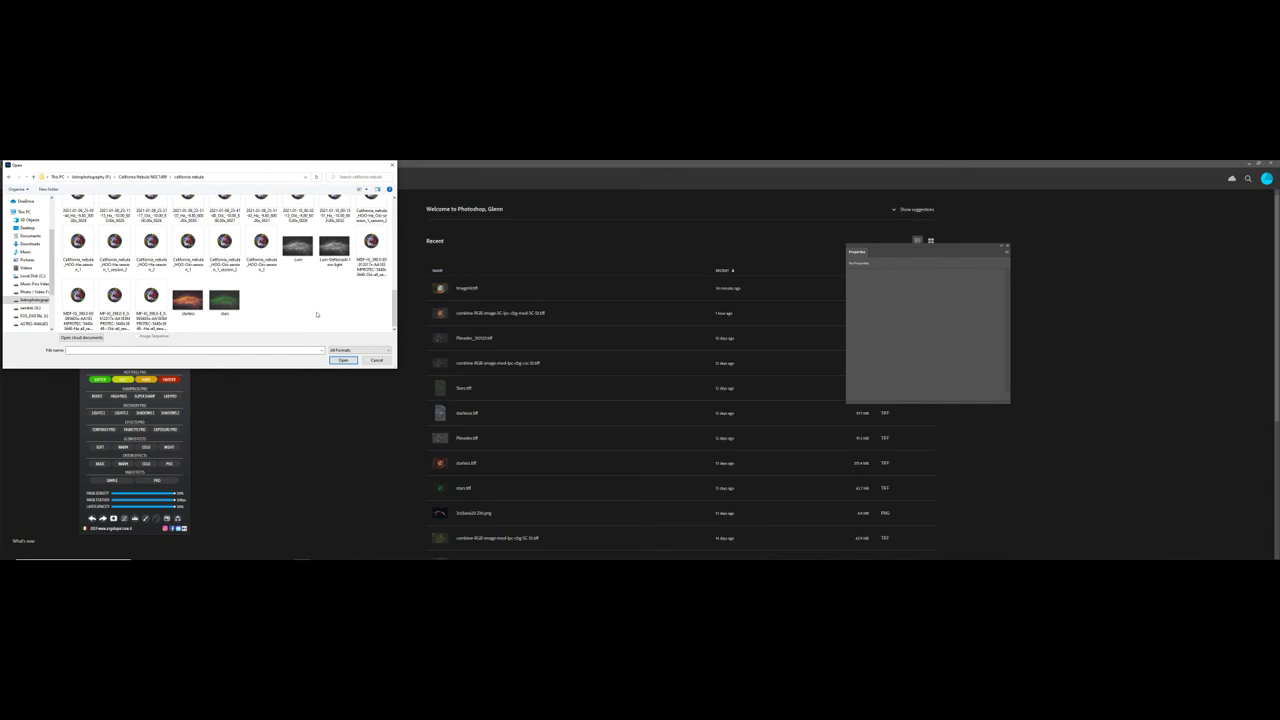
{"action": "left_click_drag", "start_coordinate": [178, 321], "coordinate": [237, 303]}
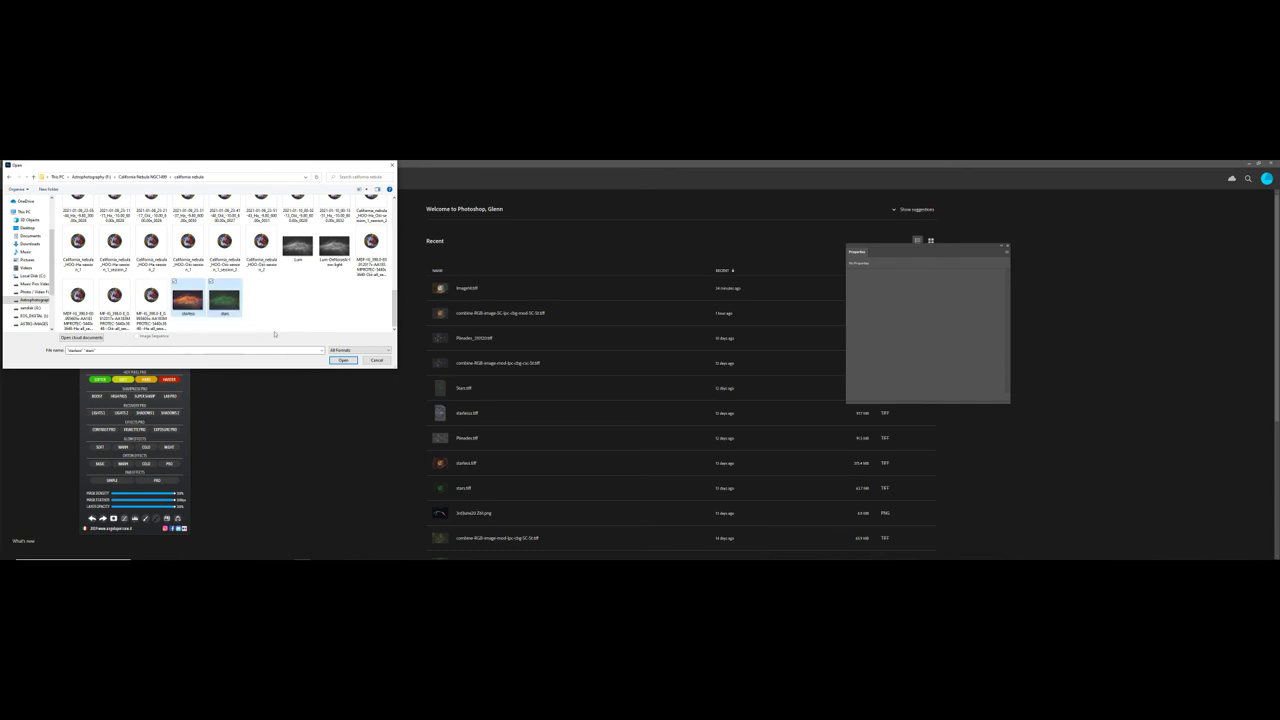
{"action": "left_click", "coordinate": [343, 360]}
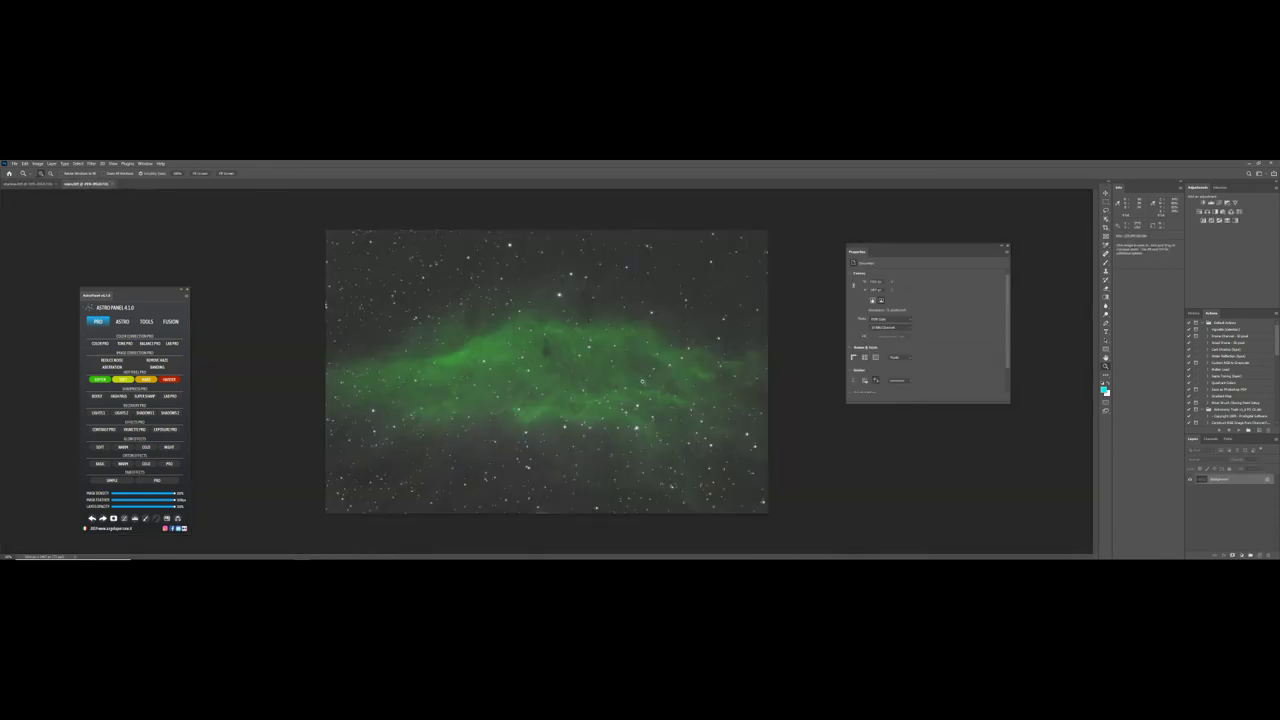
Step: Copy the entire stars image into the starless document as a new layer and set its blend mode to Lighten
{"action": "key", "text": "ctrl+a"}
{"action": "left_click", "coordinate": [32, 185]}
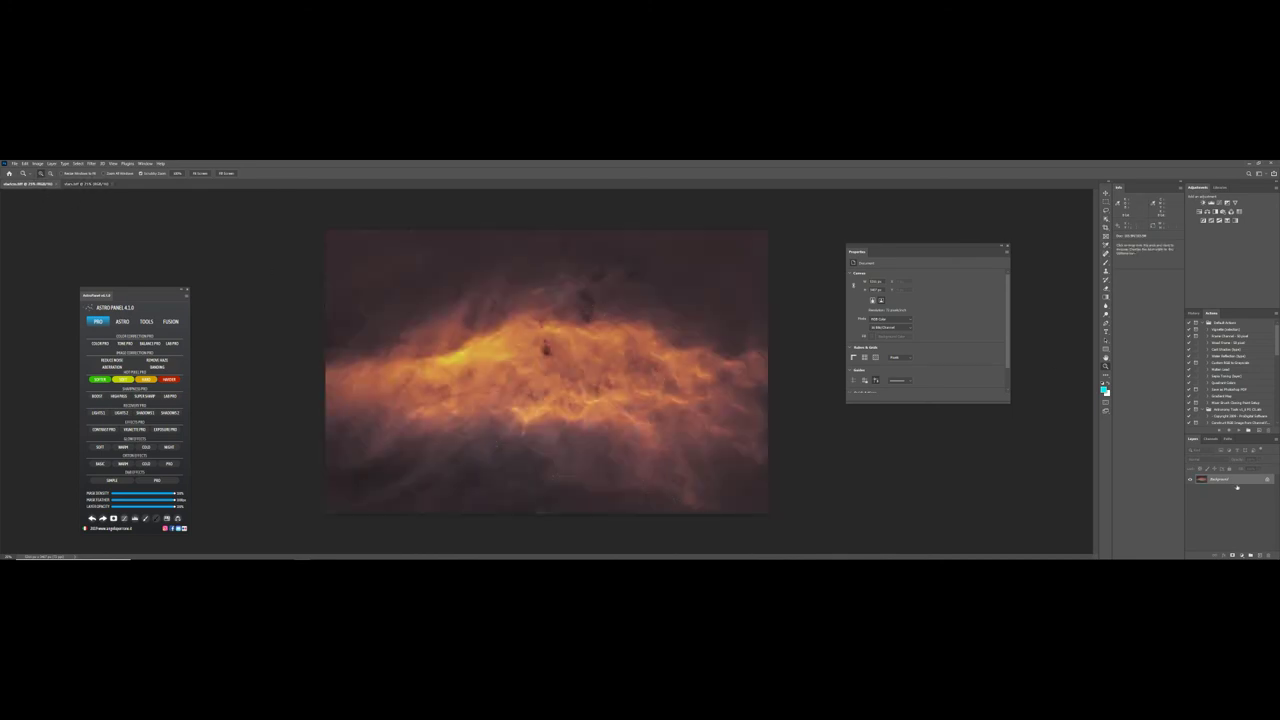
{"action": "key", "text": "ctrl+v"}
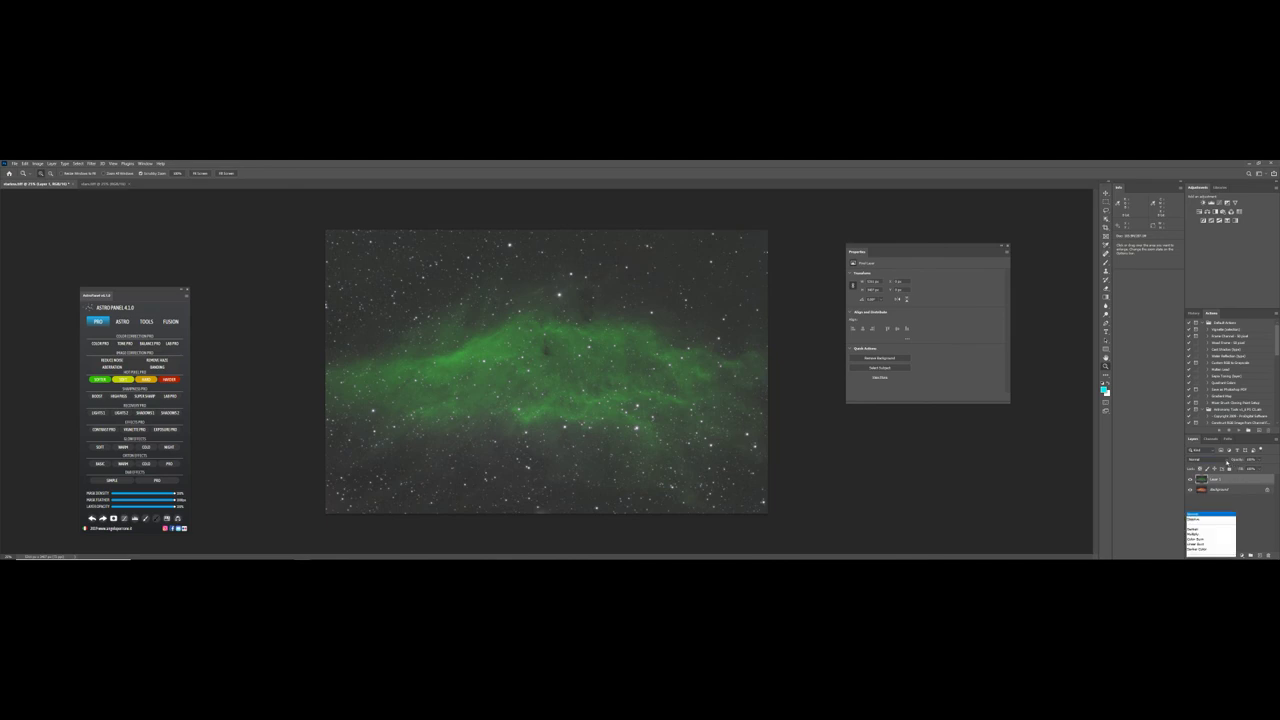
{"action": "left_click", "coordinate": [1222, 444]}
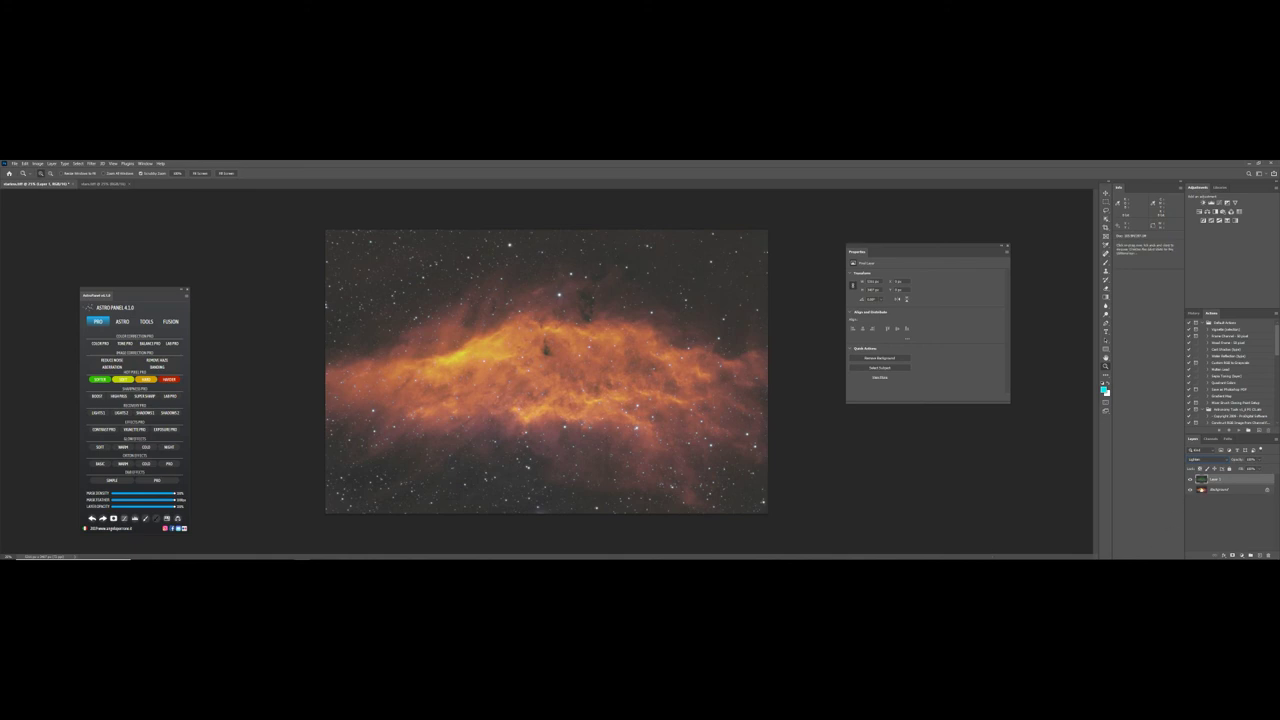
Step: Compare the nebula with and without the stars layer, and examine the blended stars at closer zoom
{"action": "left_click", "coordinate": [1190, 480]}
{"action": "left_click", "coordinate": [1190, 480]}
{"action": "left_click", "coordinate": [1190, 480]}
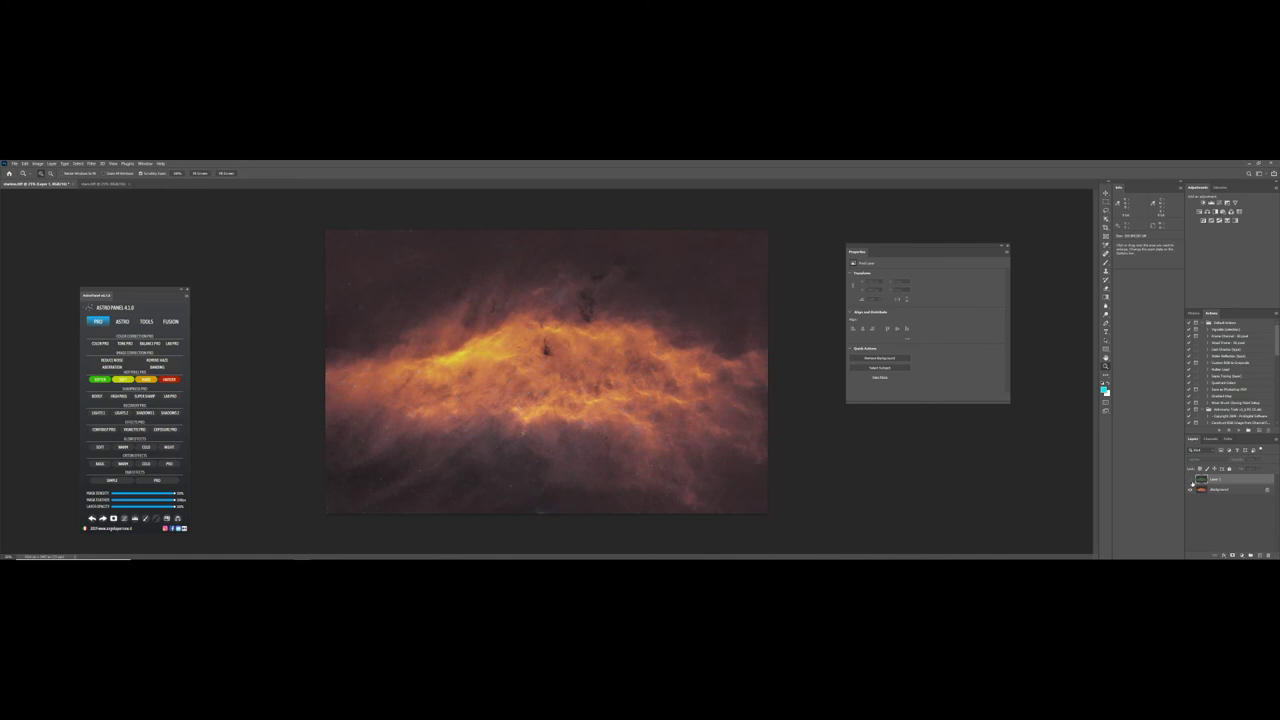
{"action": "left_click", "coordinate": [1190, 480]}
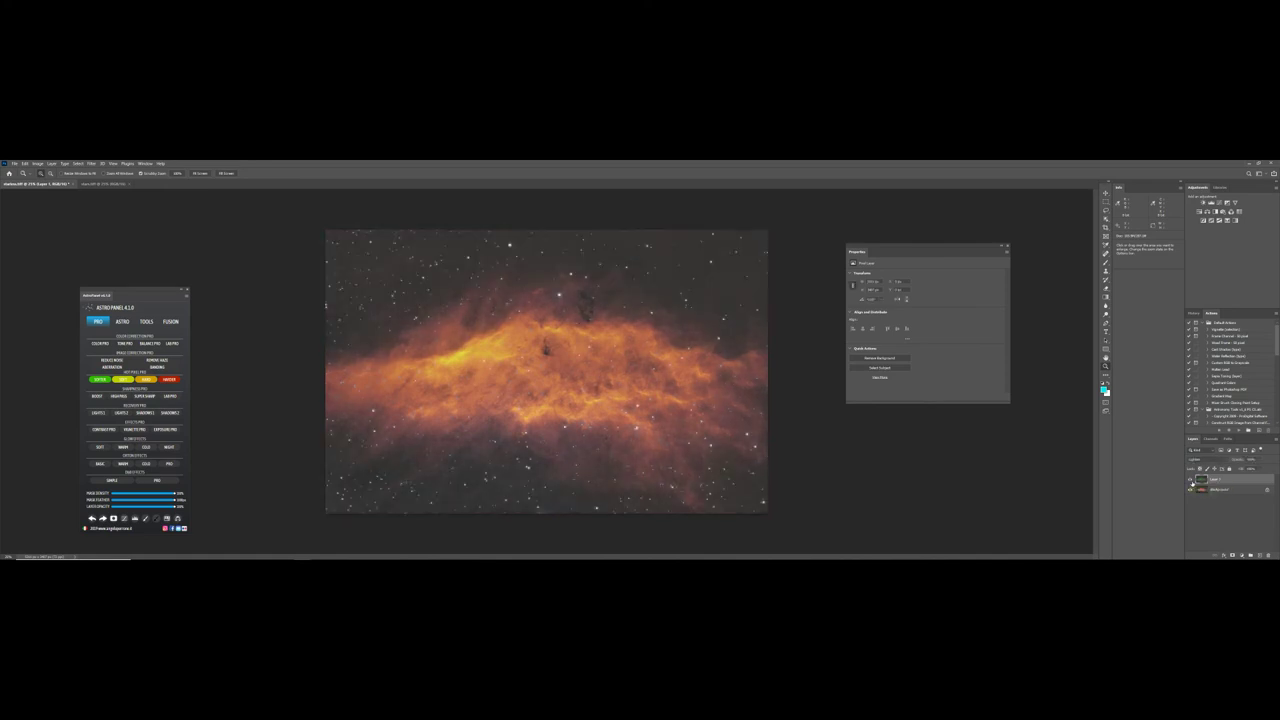
{"action": "left_click", "coordinate": [1190, 480]}
{"action": "left_click", "coordinate": [1190, 480]}
{"action": "scroll", "coordinate": [585, 457], "scroll_direction": "up", "scroll_amount": 4}
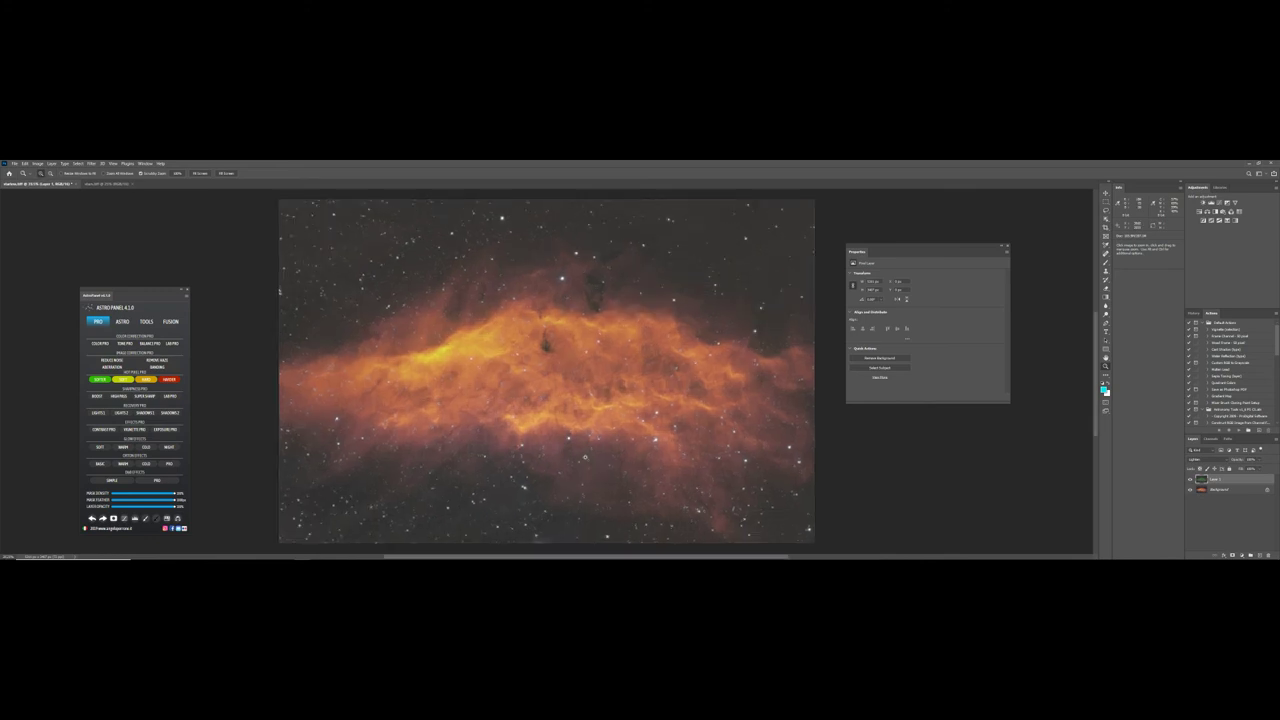
{"action": "scroll", "coordinate": [585, 457], "scroll_direction": "up", "scroll_amount": 2}
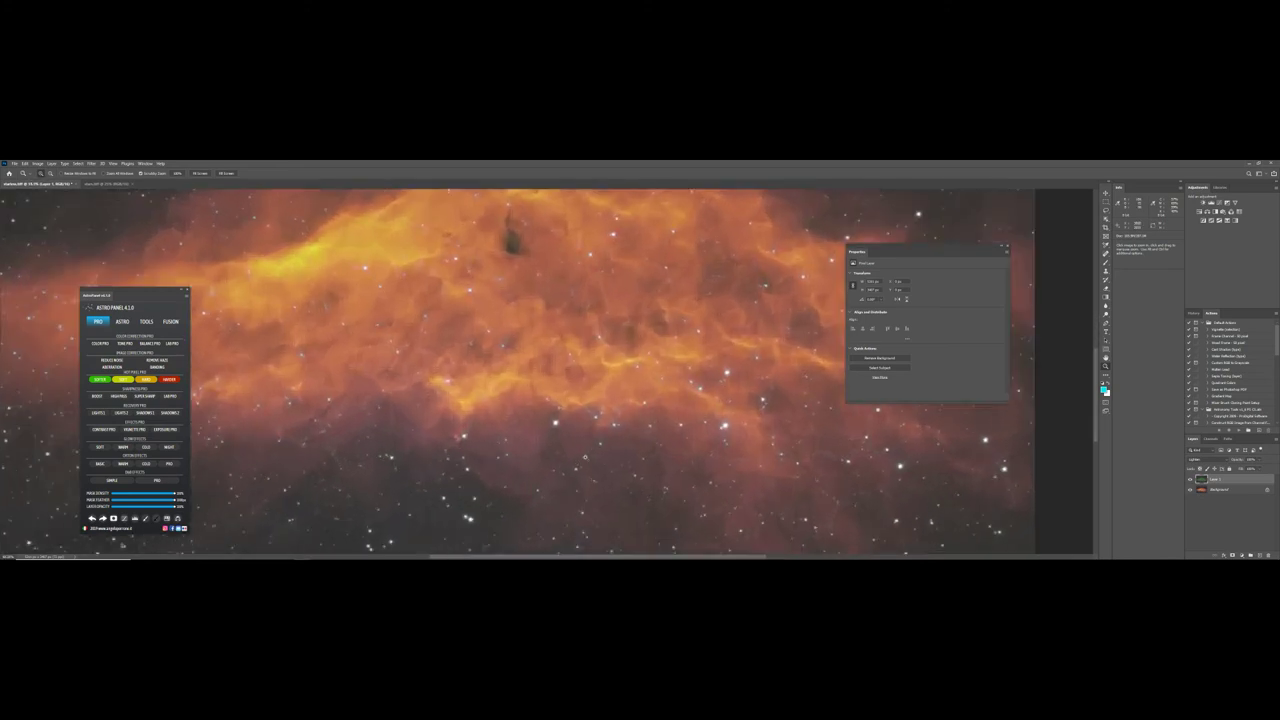
{"action": "scroll", "coordinate": [585, 457], "scroll_direction": "down", "scroll_amount": 4}
{"action": "scroll", "coordinate": [585, 457], "scroll_direction": "down", "scroll_amount": 2}
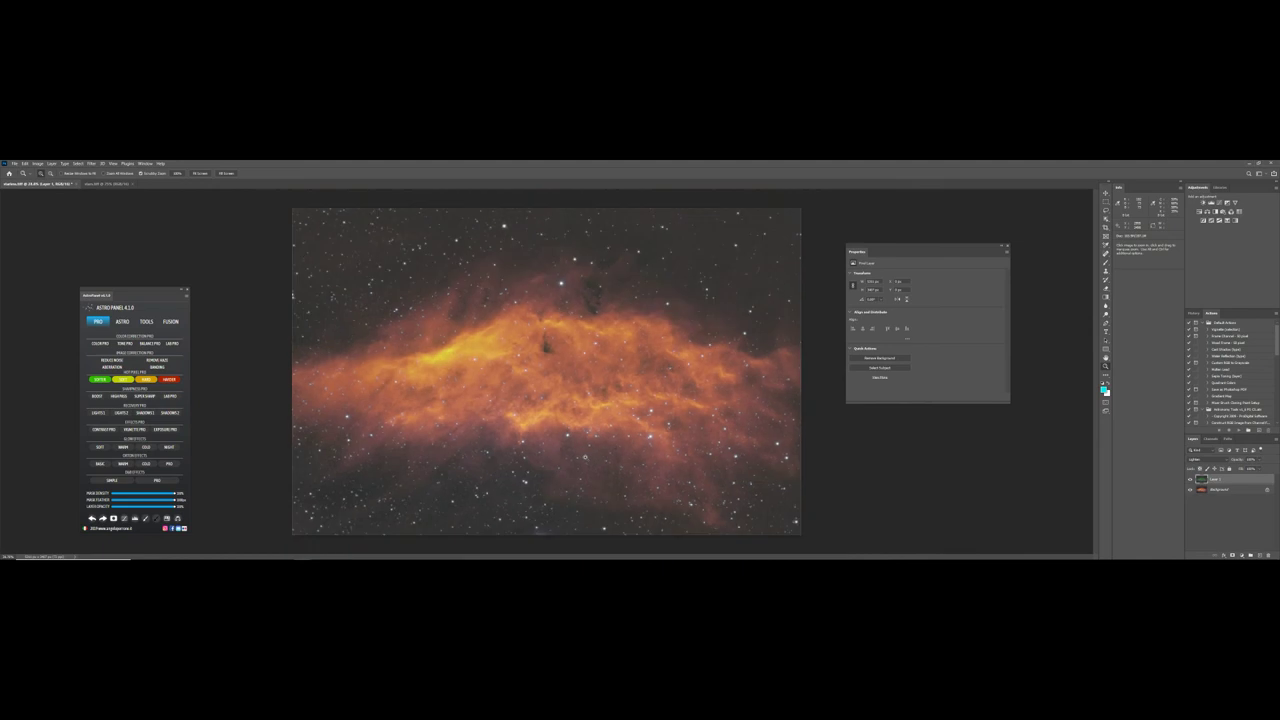
{"action": "scroll", "coordinate": [585, 457], "scroll_direction": "up", "scroll_amount": 1}
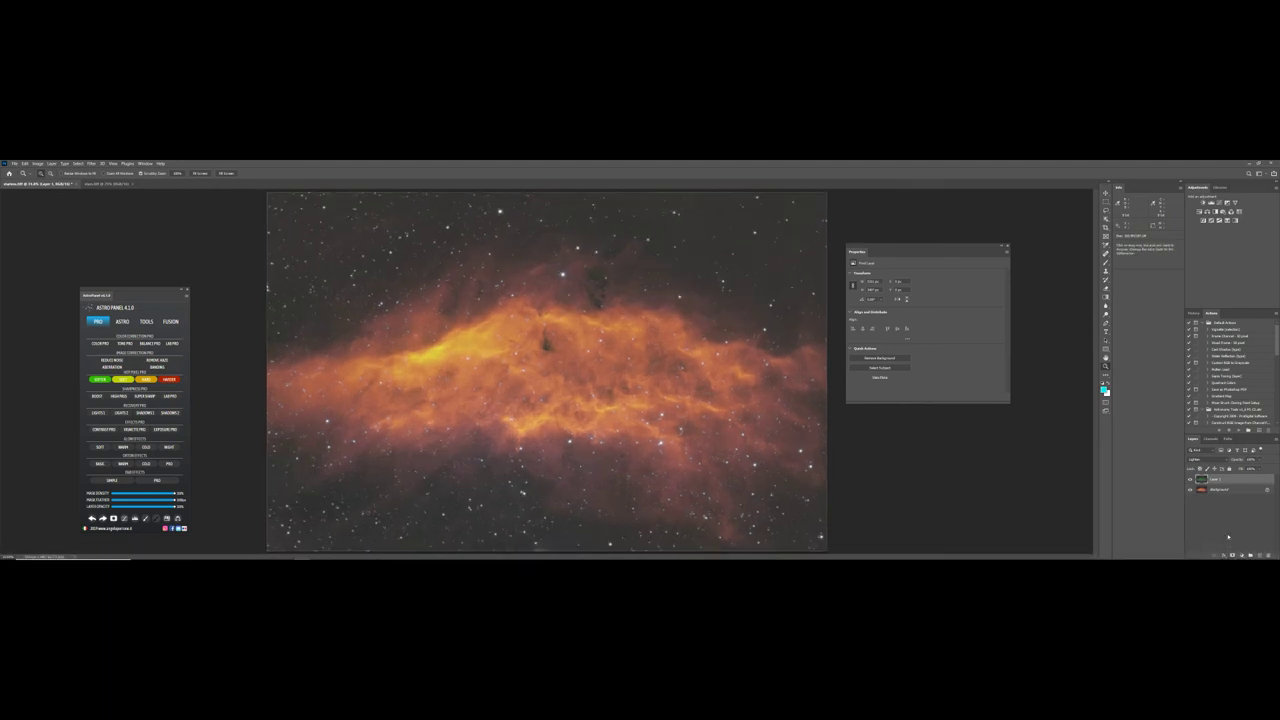
Step: Stamp the visible layers into a new top layer and open it in the Camera Raw Filter
{"action": "key", "text": "F12"}
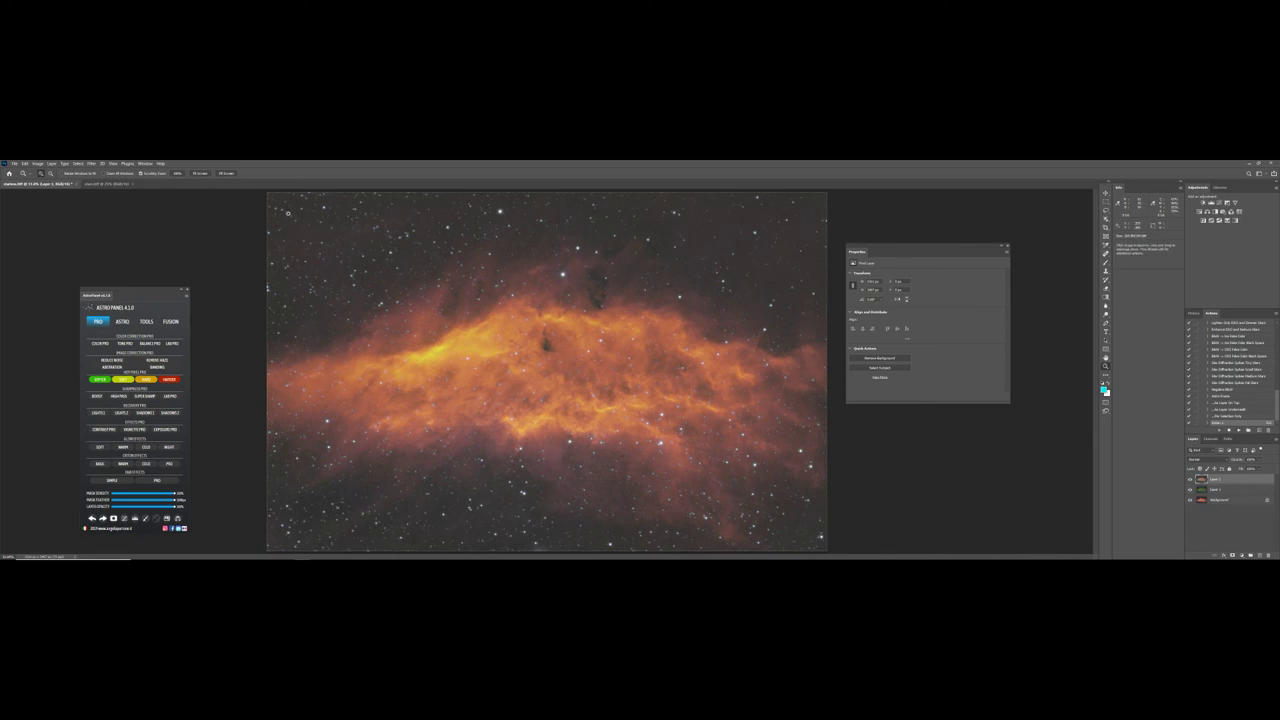
{"action": "left_click", "coordinate": [91, 163]}
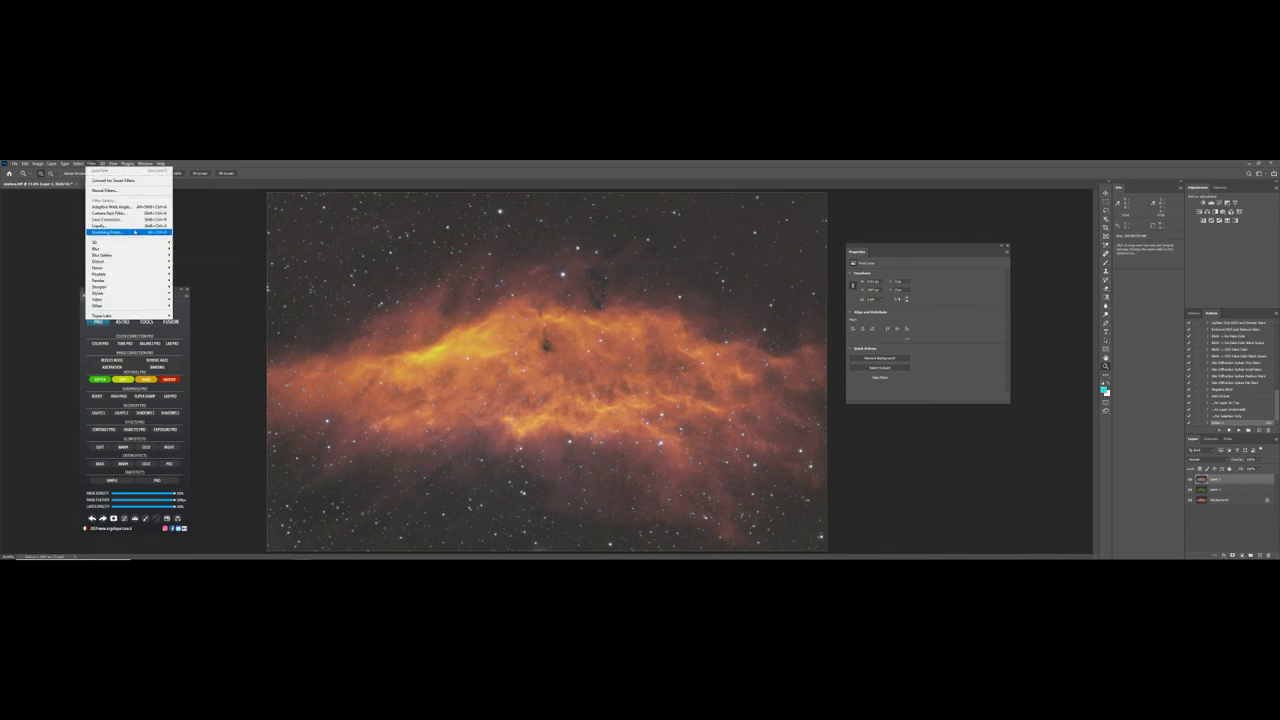
{"action": "left_click", "coordinate": [110, 213]}
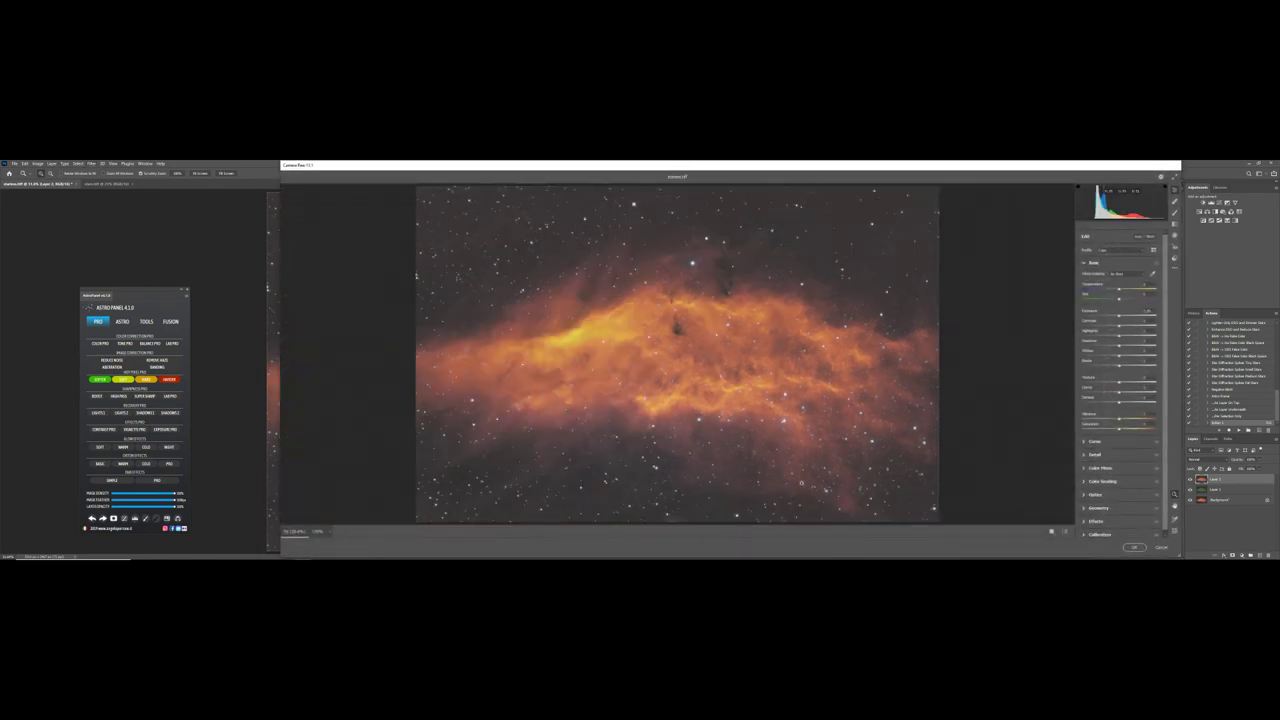
Step: Adjust the basic tones in Camera Raw by lowering Highlights, Shadows and Blacks and raising Whites slightly
{"action": "left_click_drag", "start_coordinate": [1119, 381], "coordinate": [1126, 381]}
{"action": "left_click_drag", "start_coordinate": [1119, 357], "coordinate": [1124, 361]}
{"action": "left_click_drag", "start_coordinate": [1120, 338], "coordinate": [1109, 371]}
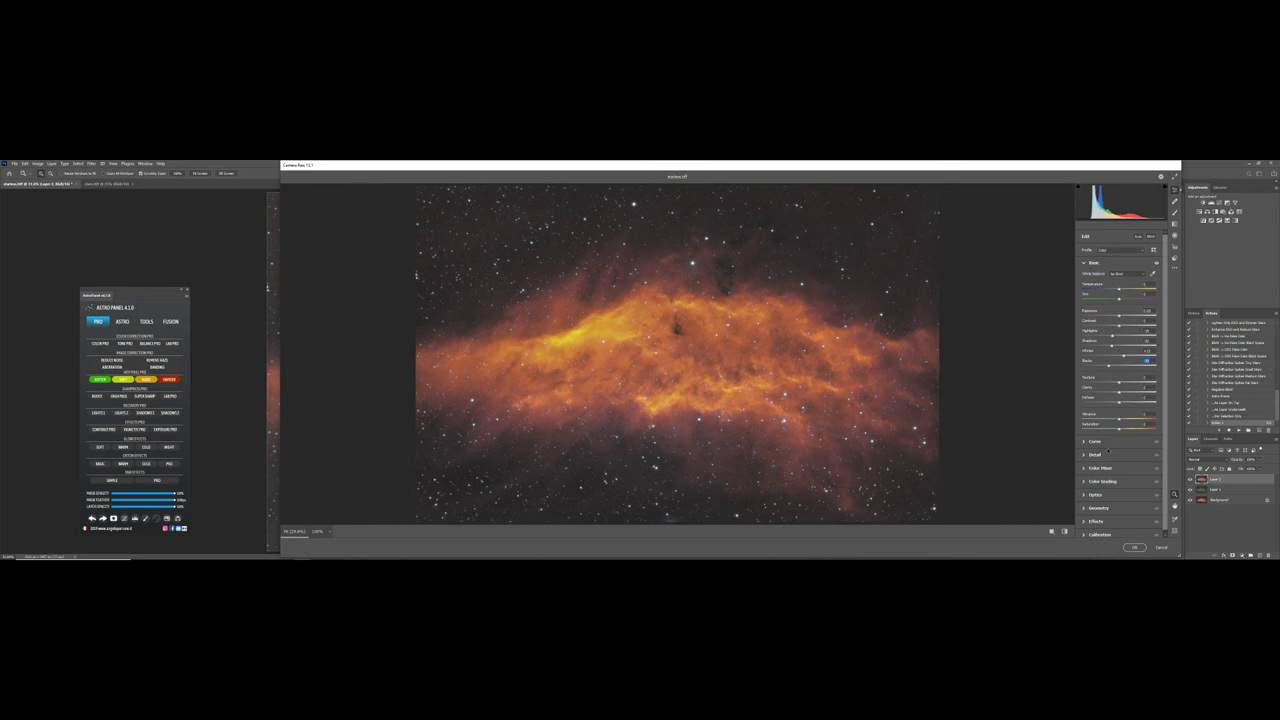
Step: Raise Vibrance, Dehaze and Clarity, nudge Saturation up slightly, and reduce Texture a little
{"action": "left_click_drag", "start_coordinate": [1120, 420], "coordinate": [1128, 424]}
{"action": "left_click_drag", "start_coordinate": [1120, 430], "coordinate": [1120, 432]}
{"action": "left_click_drag", "start_coordinate": [1124, 404], "coordinate": [1125, 407]}
{"action": "left_click_drag", "start_coordinate": [1120, 394], "coordinate": [1127, 395]}
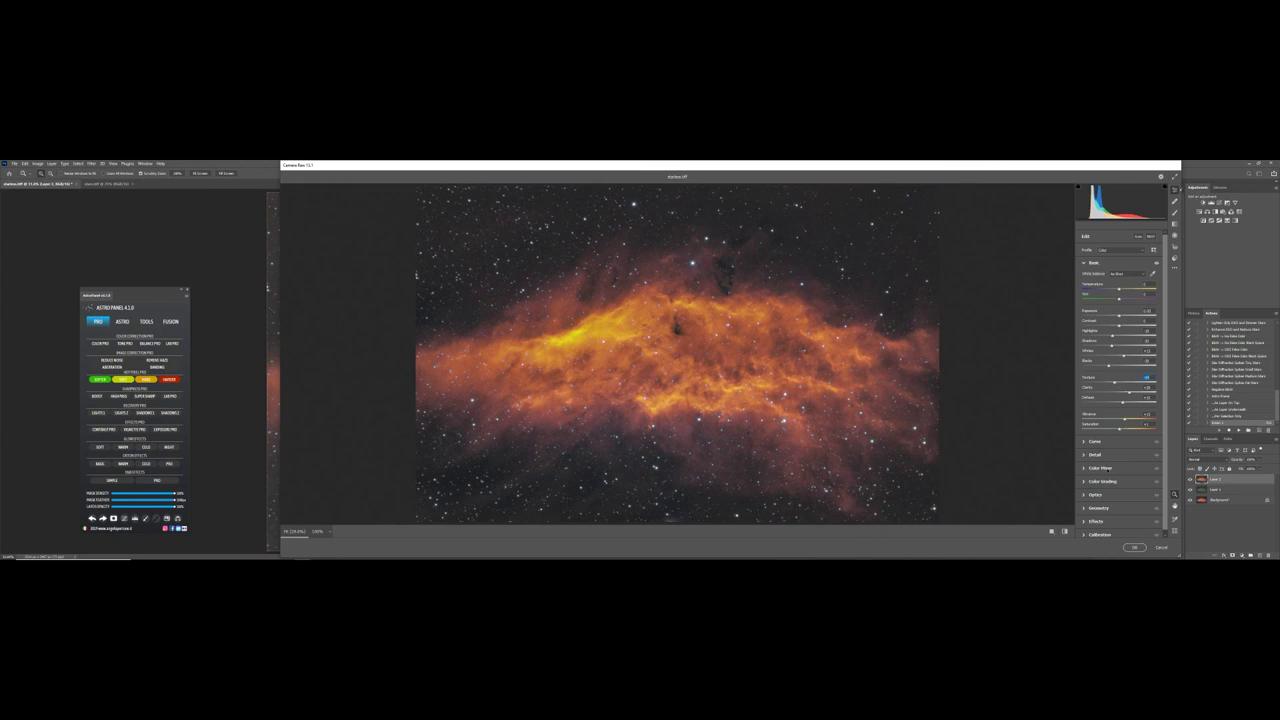
Step: Inspect the nebula and the surrounding star field at higher zoom, and apply the Camera Raw adjustments to the stamped layer
{"action": "left_click_drag", "start_coordinate": [797, 465], "coordinate": [796, 465]}
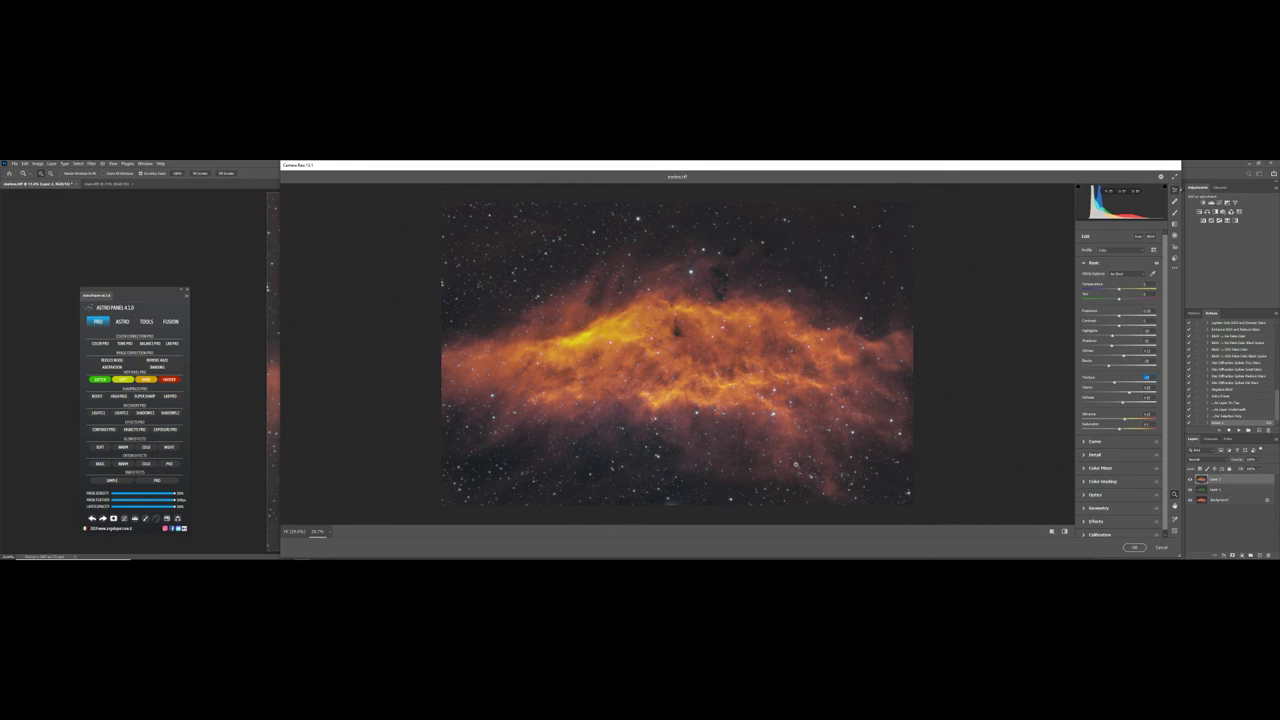
{"action": "mouse_move", "coordinate": [728, 436]}
{"action": "left_mouse_down"}
{"action": "mouse_move", "coordinate": [768, 436]}
{"action": "mouse_move", "coordinate": [728, 436]}
{"action": "left_mouse_up"}
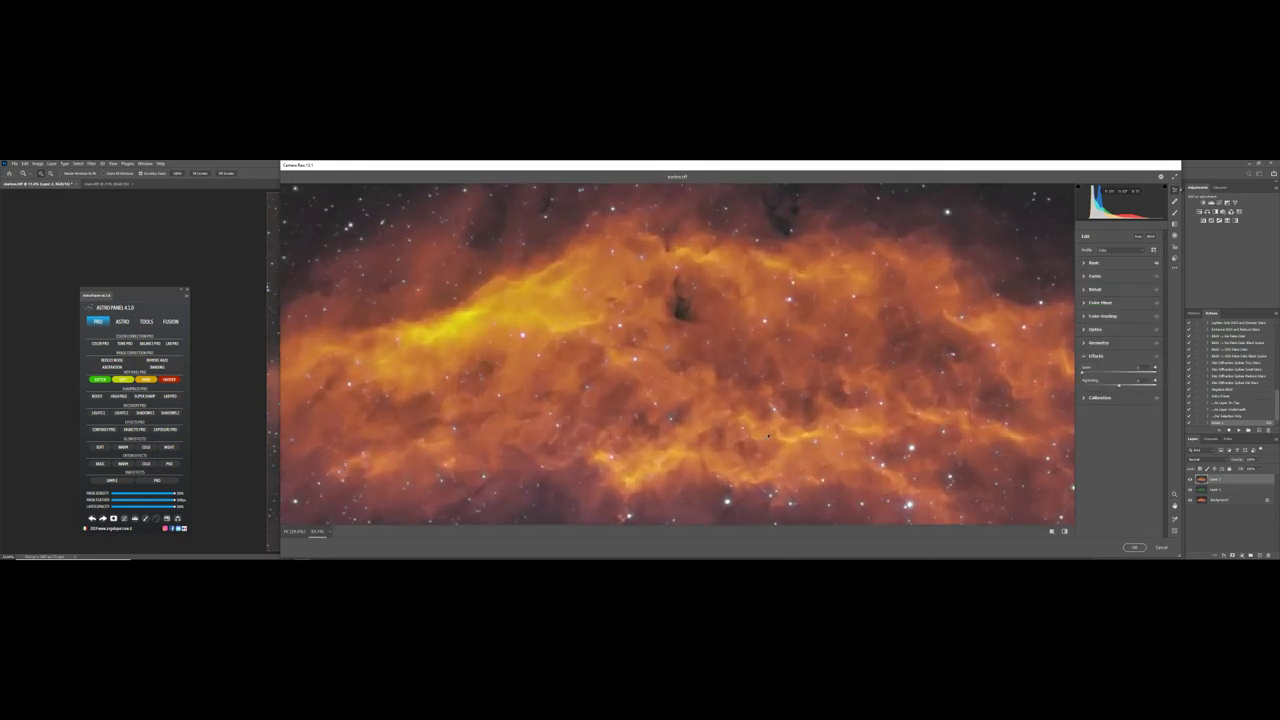
{"action": "scroll", "coordinate": [677, 352], "scroll_direction": "up", "scroll_amount": 1}
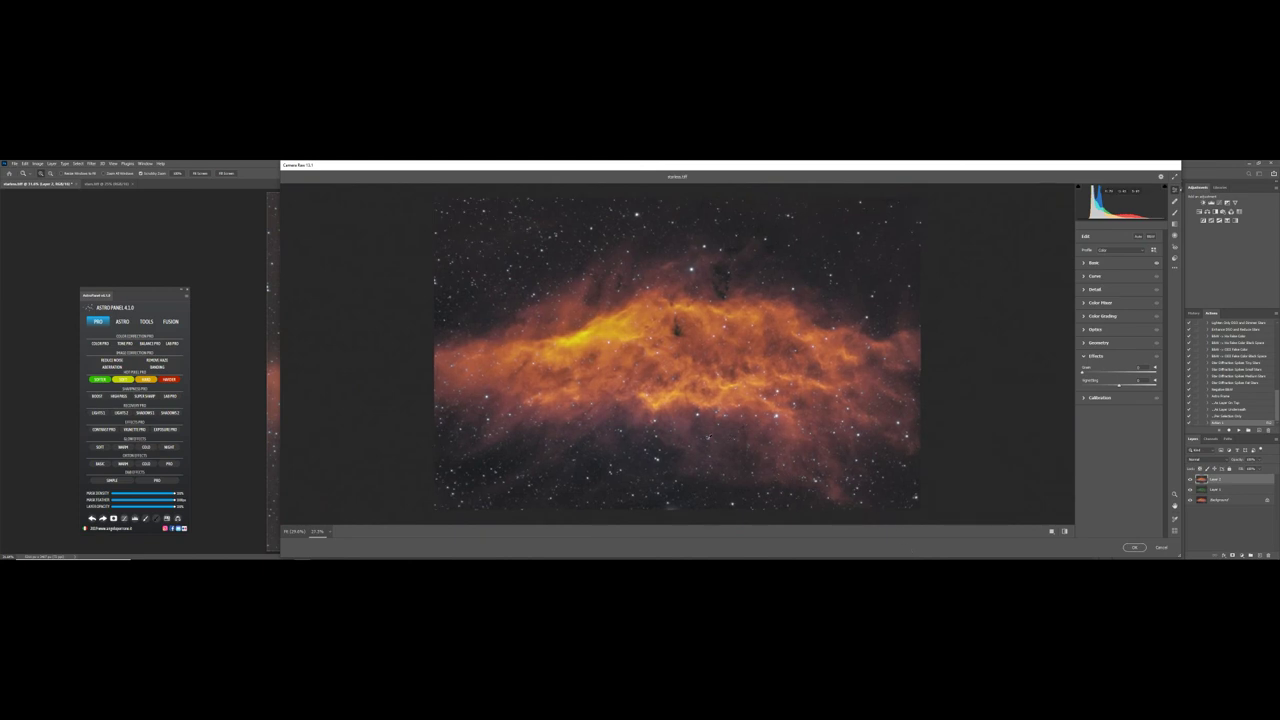
{"action": "scroll", "coordinate": [677, 352], "scroll_direction": "up", "scroll_amount": 1}
{"action": "left_click_drag", "start_coordinate": [722, 450], "coordinate": [846, 385]}
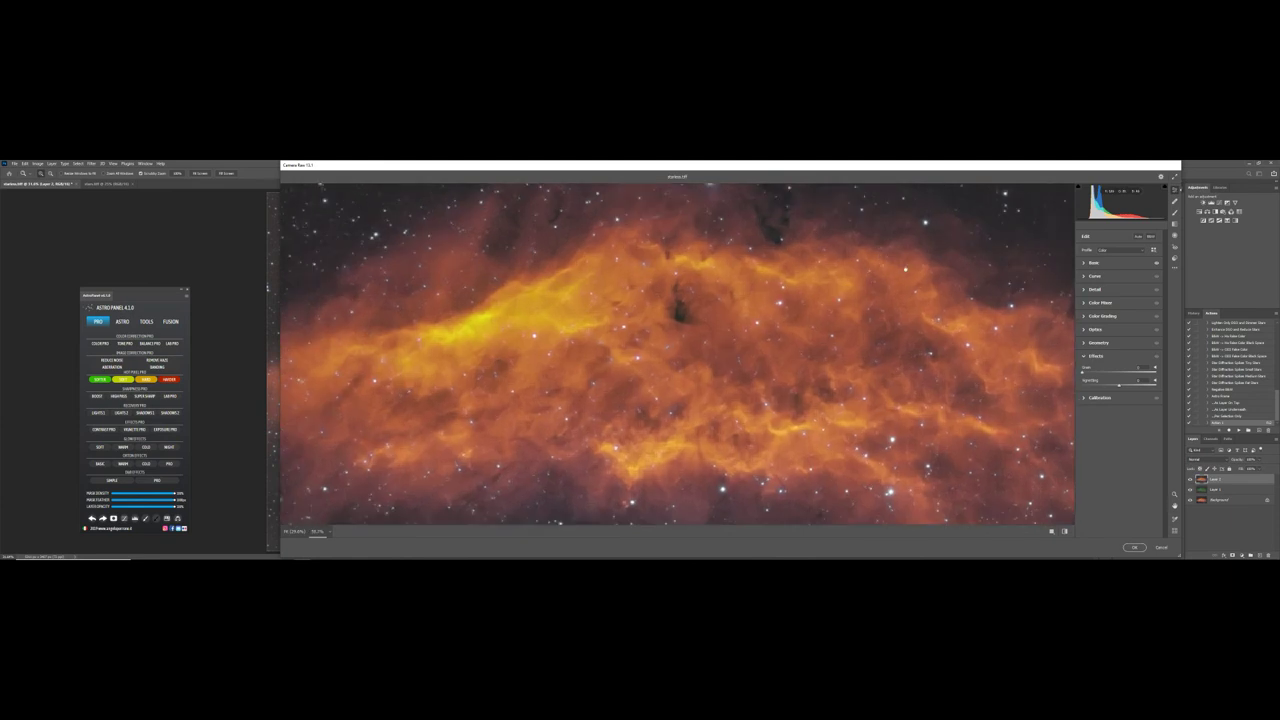
{"action": "left_click_drag", "start_coordinate": [902, 273], "coordinate": [736, 447]}
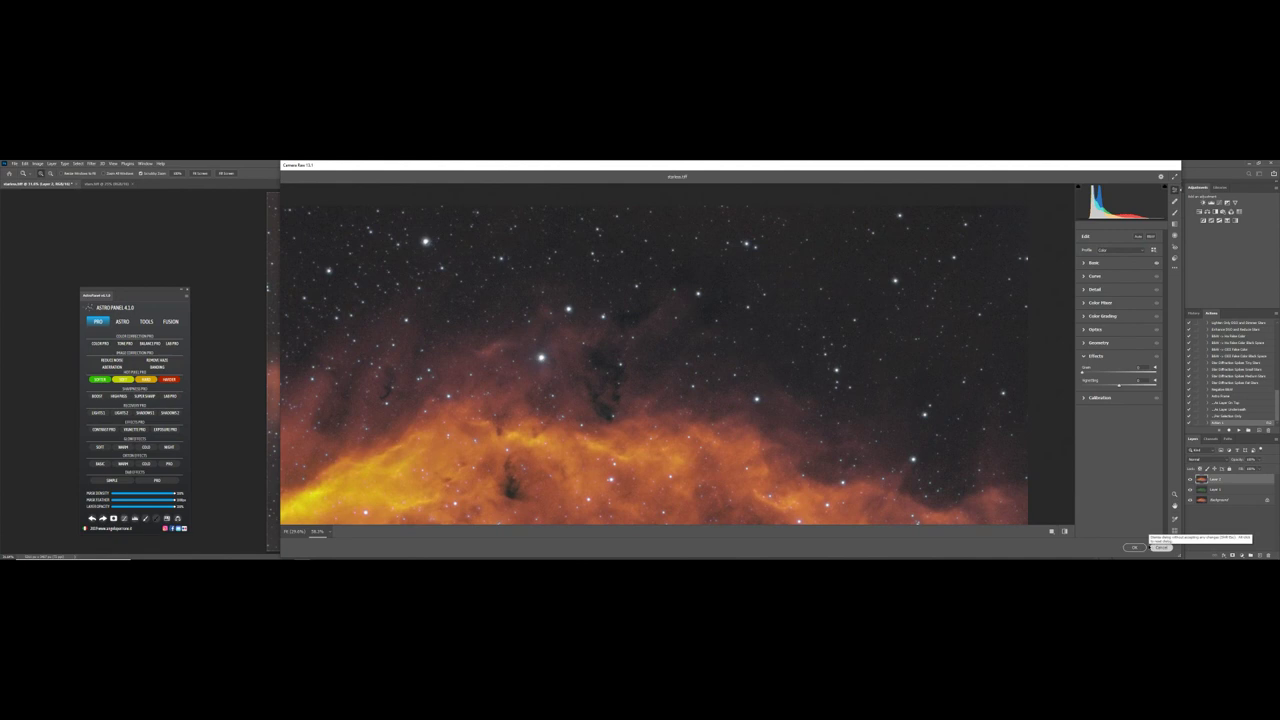
{"action": "left_click", "coordinate": [1134, 546]}
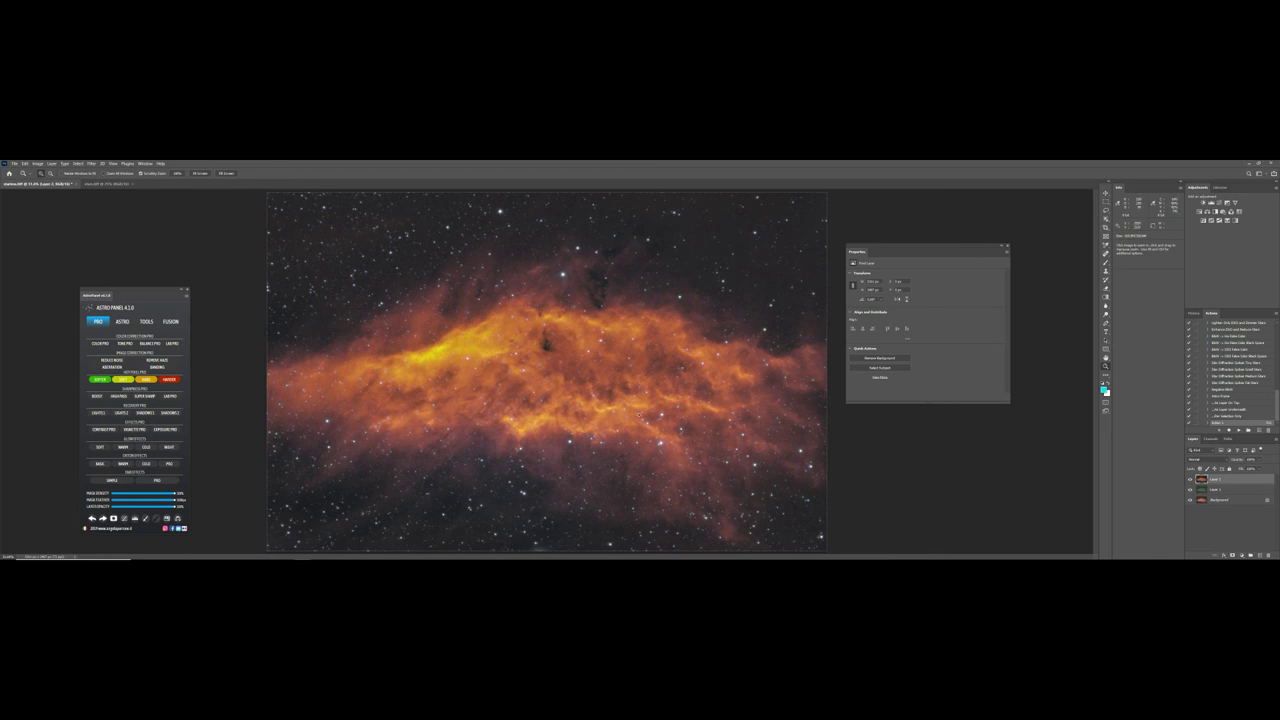
Step: Run the Astronomy Tools noise reduction action on the stamped nebula layer, checking the noise in the dark star field
{"action": "mouse_move", "coordinate": [764, 293]}
{"action": "left_mouse_down"}
{"action": "mouse_move", "coordinate": [856, 294]}
{"action": "mouse_move", "coordinate": [765, 295]}
{"action": "left_mouse_up"}
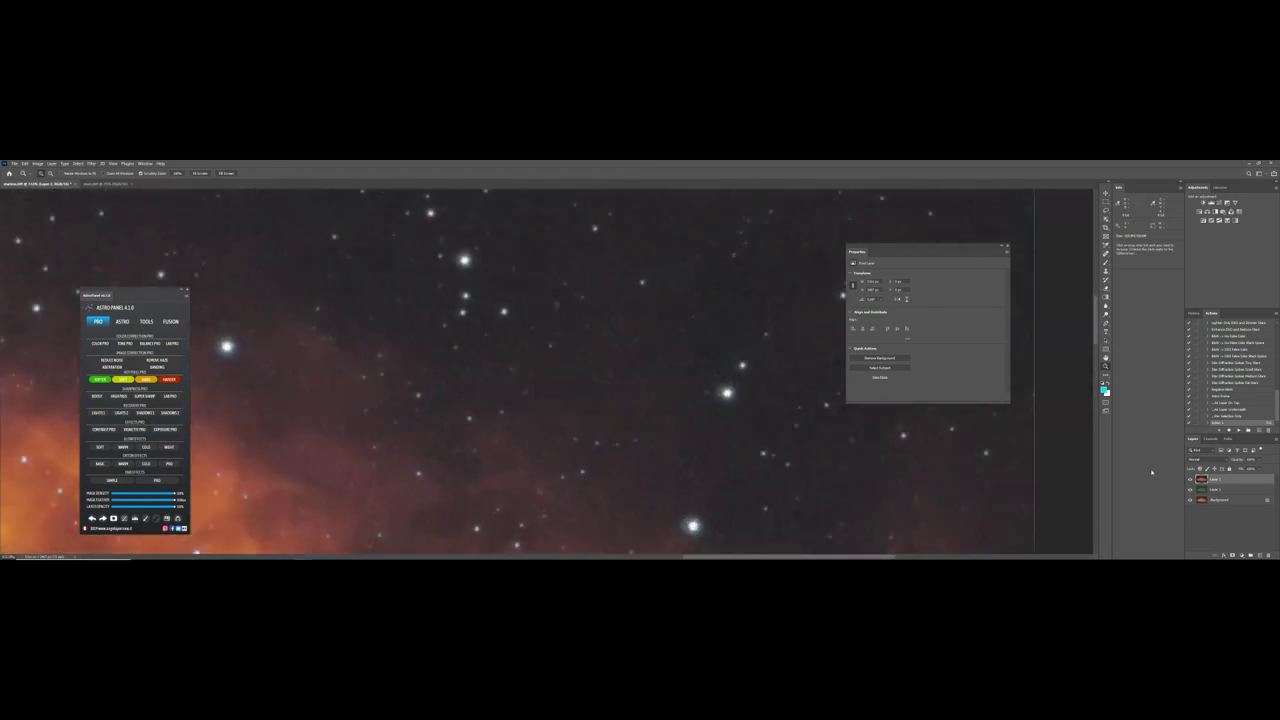
{"action": "scroll", "coordinate": [1226, 399], "scroll_direction": "down", "scroll_amount": 5}
{"action": "scroll", "coordinate": [1226, 399], "scroll_direction": "down", "scroll_amount": 3}
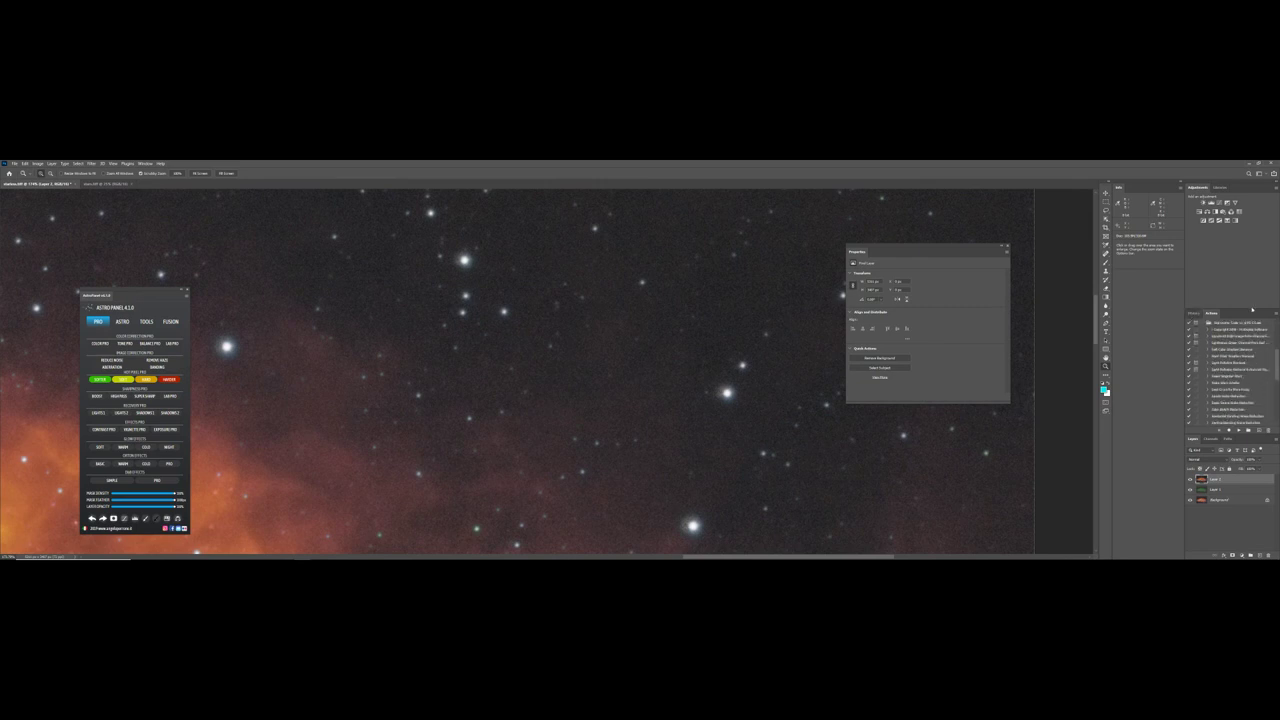
{"action": "left_click", "coordinate": [1221, 403]}
{"action": "left_click", "coordinate": [1244, 432]}
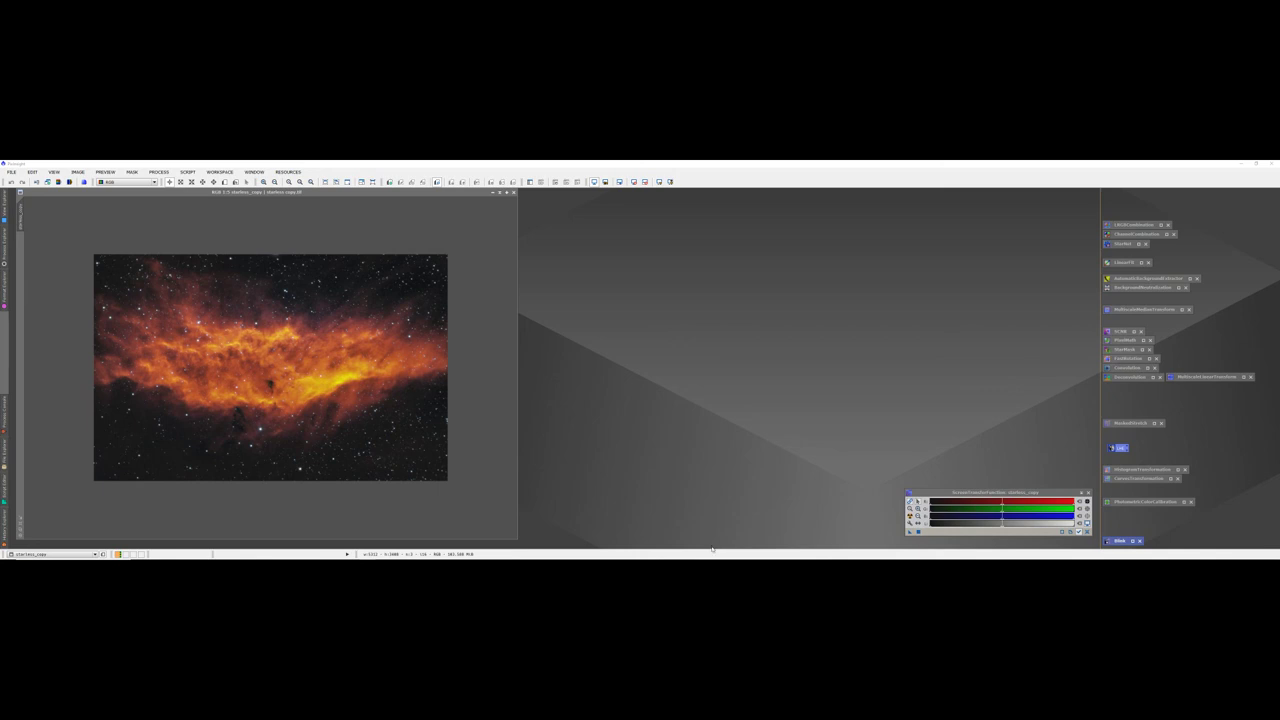
{"action": "left_click", "coordinate": [270, 417]}
{"action": "scroll", "coordinate": [270, 417], "scroll_direction": "down", "scroll_amount": 2}
{"action": "scroll", "coordinate": [269, 414], "scroll_direction": "up", "scroll_amount": 4}
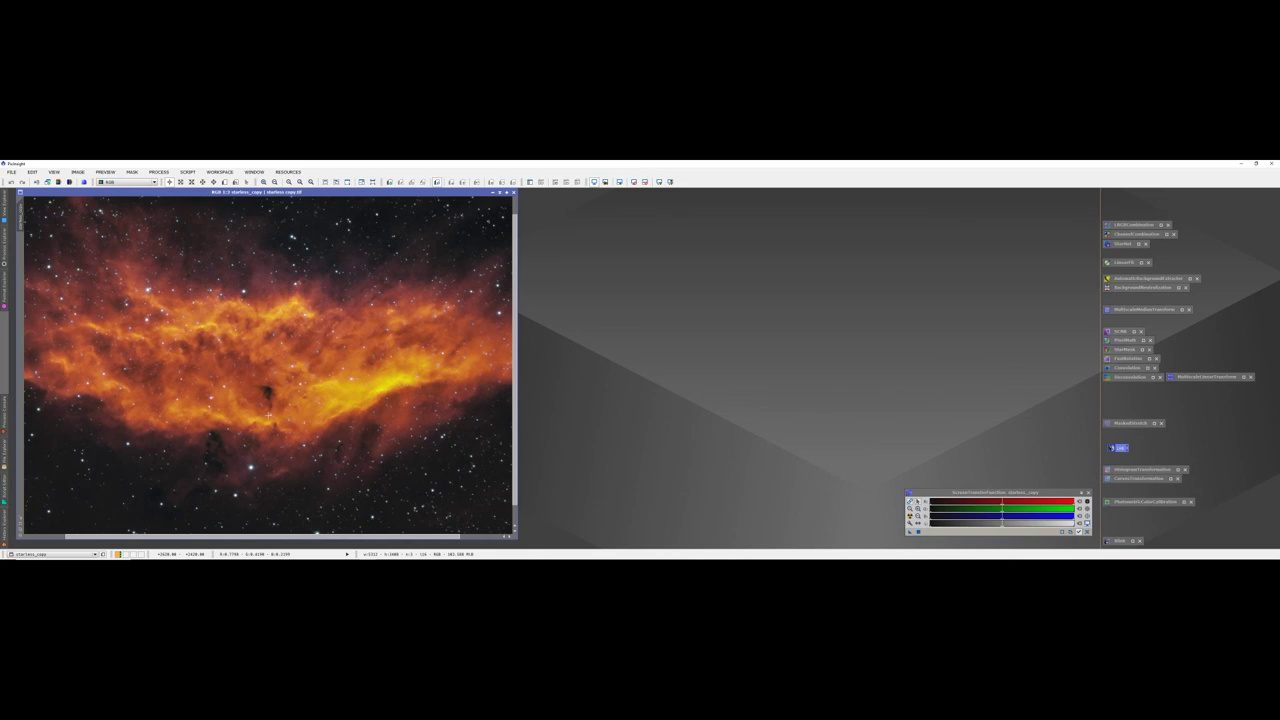
{"action": "scroll", "coordinate": [268, 415], "scroll_direction": "down", "scroll_amount": 2}
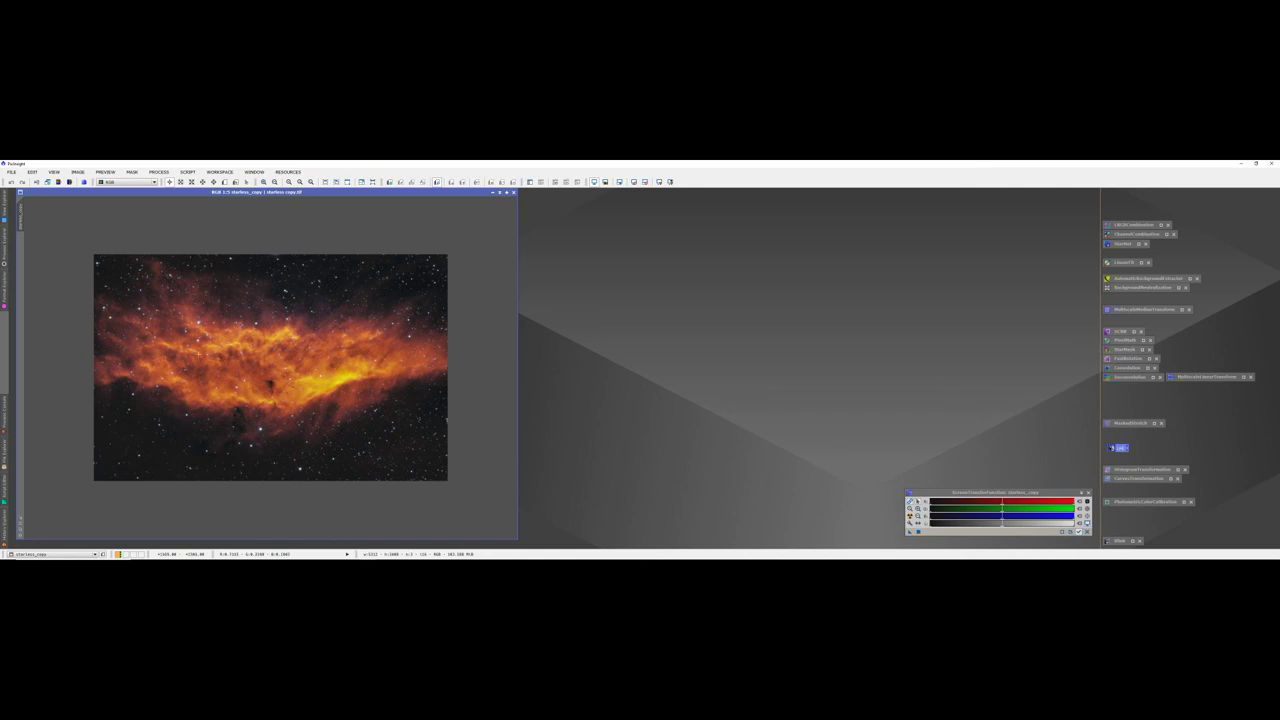
{"action": "left_click", "coordinate": [161, 173]}
{"action": "mouse_move", "coordinate": [172, 182]}
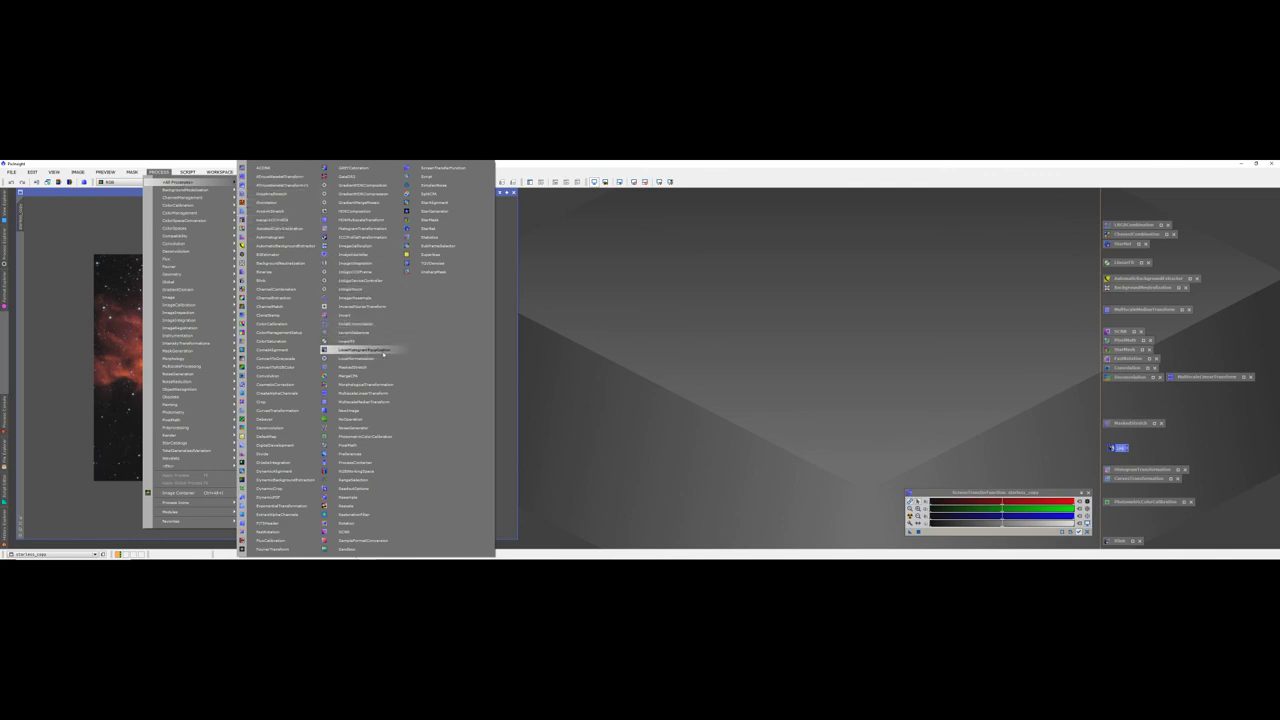
{"action": "left_click", "coordinate": [365, 350]}
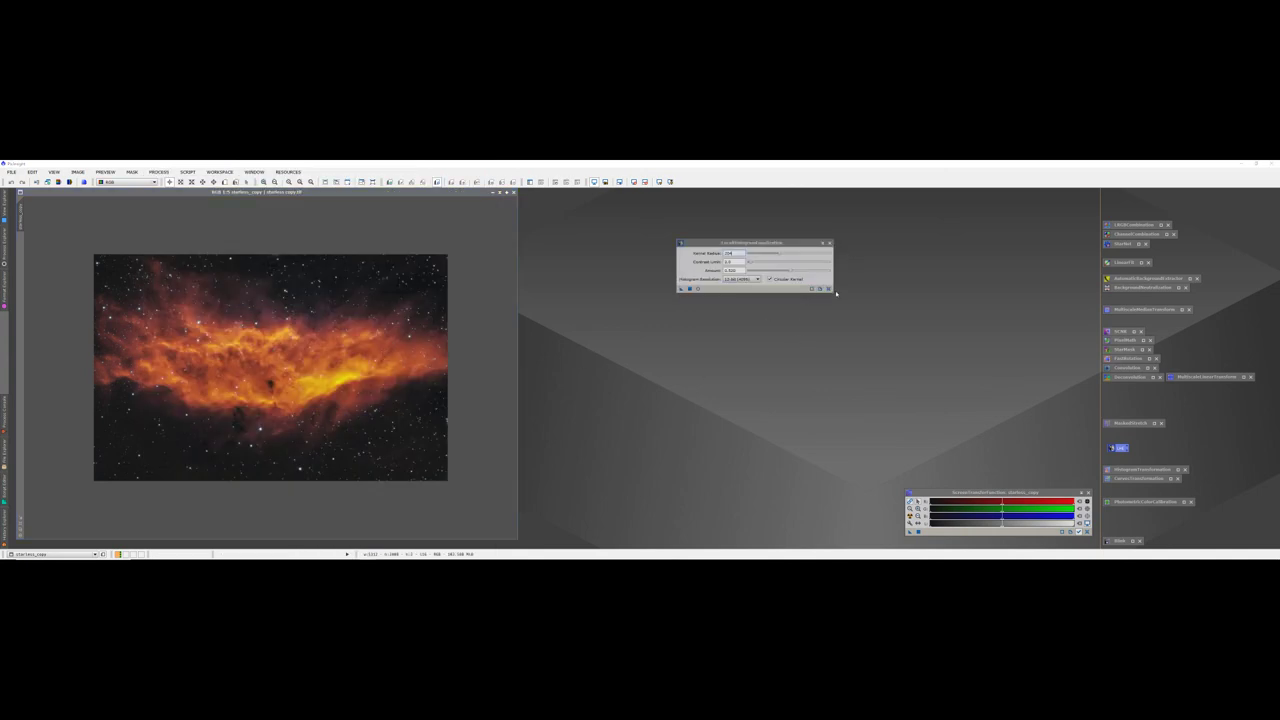
{"action": "left_click", "coordinate": [829, 290]}
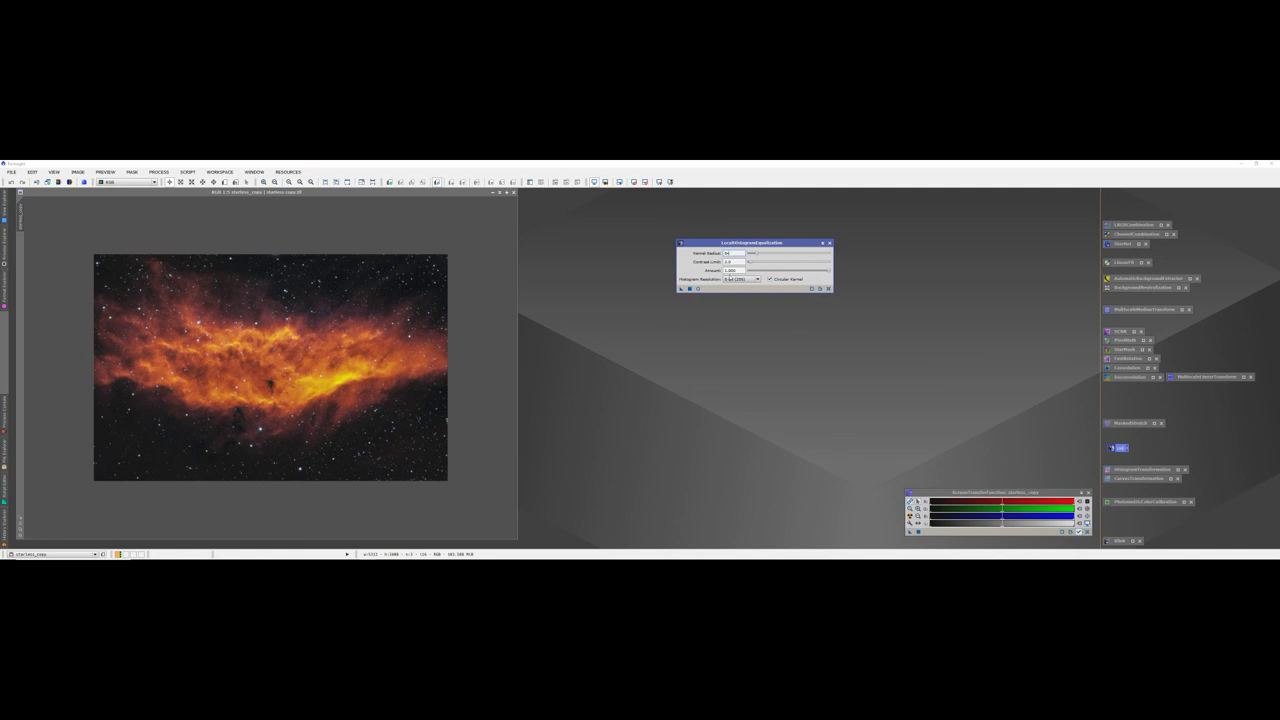
{"action": "mouse_move", "coordinate": [735, 284]}
{"action": "left_click", "coordinate": [829, 243]}
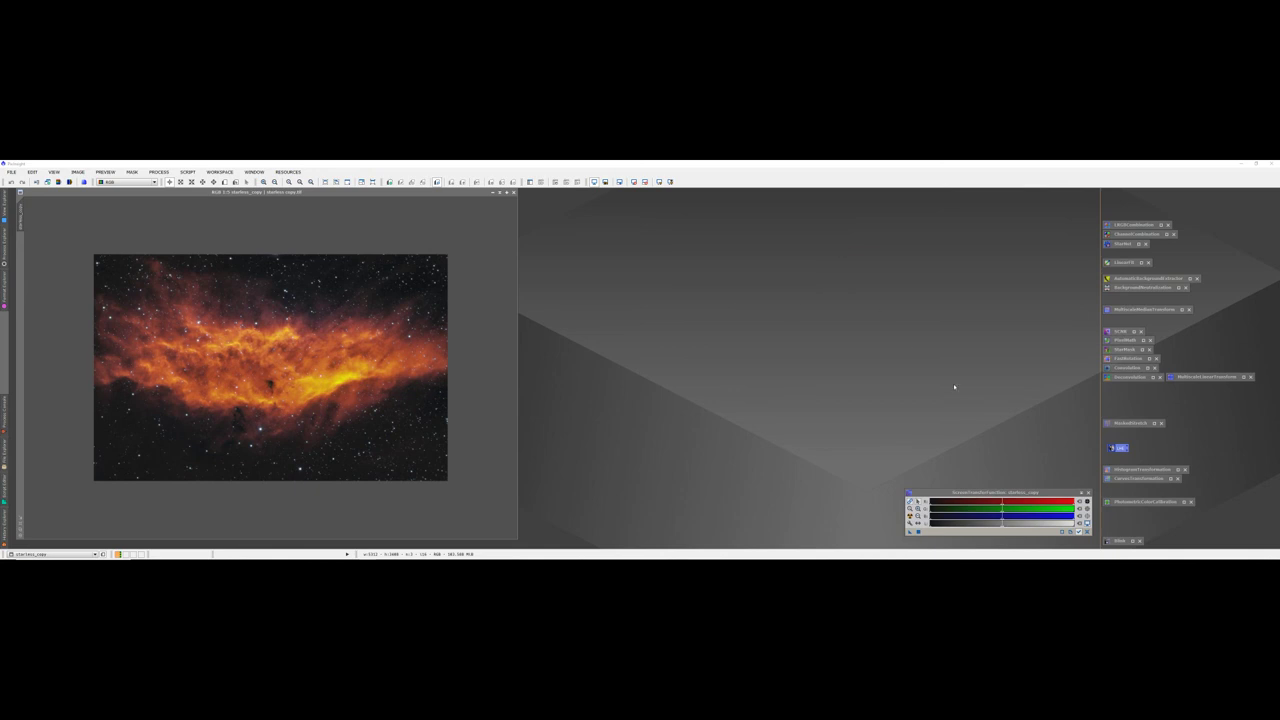
Step: Apply the saved LocalHistogramEqualization process with 12-bit histogram resolution to the starless_copy image and widen the image window
{"action": "double_click", "coordinate": [1119, 448]}
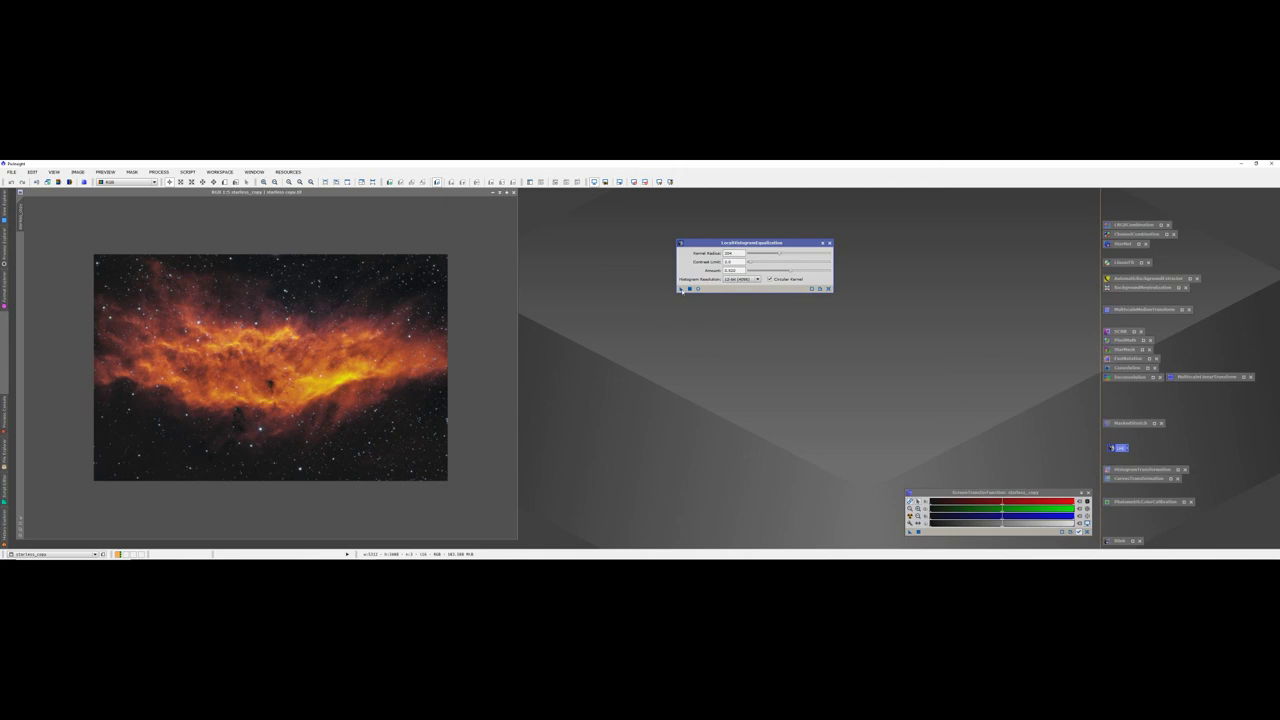
{"action": "left_click_drag", "start_coordinate": [681, 289], "coordinate": [310, 362]}
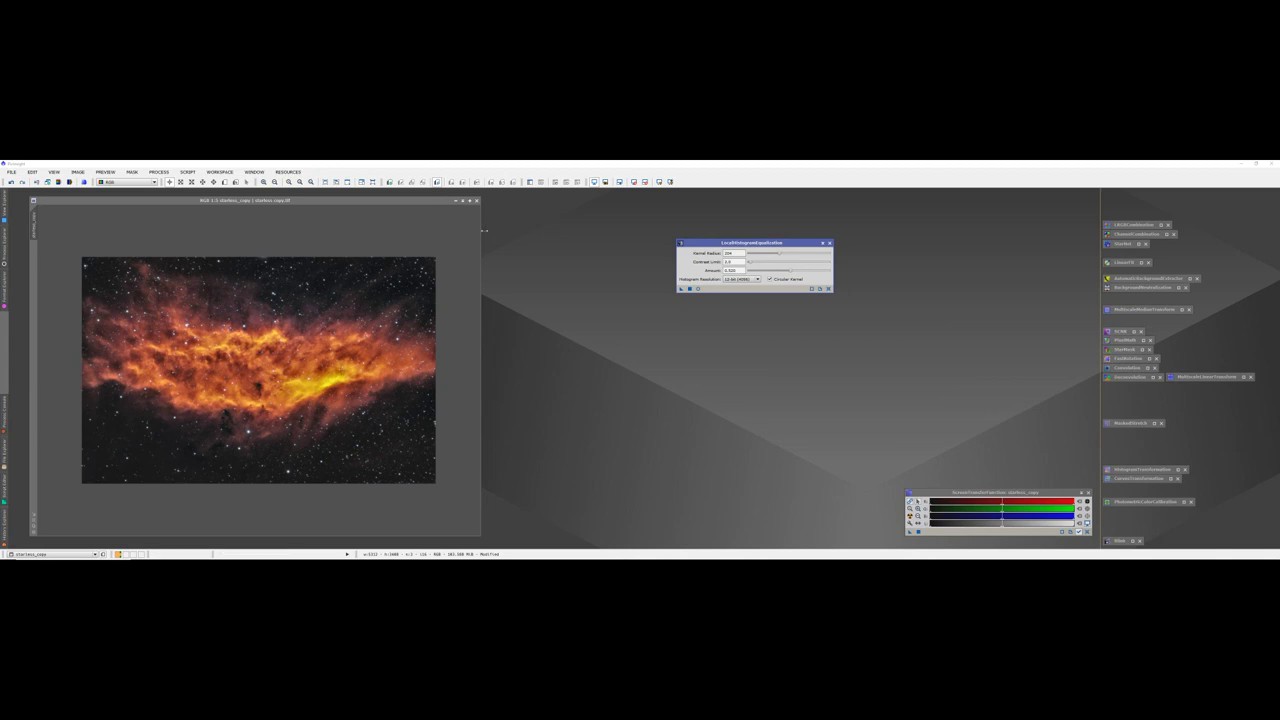
{"action": "left_click_drag", "start_coordinate": [481, 231], "coordinate": [754, 226]}
{"action": "scroll", "coordinate": [669, 417], "scroll_direction": "up", "scroll_amount": 3}
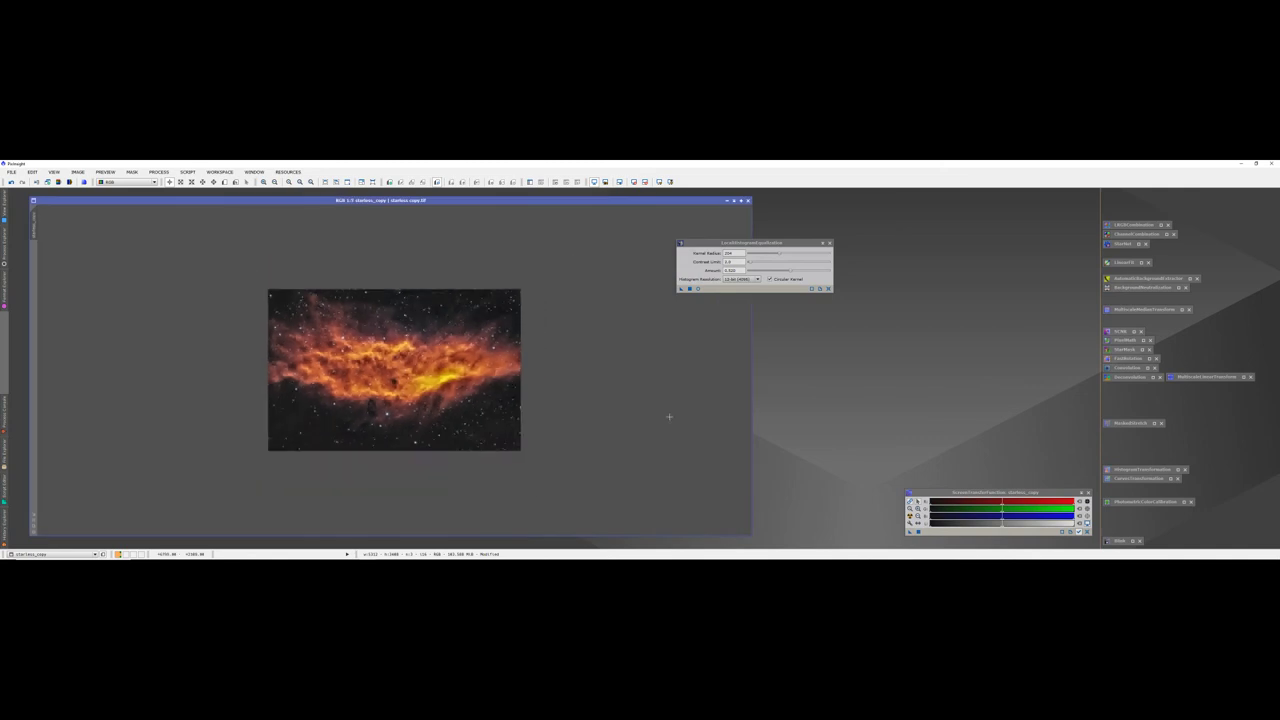
{"action": "scroll", "coordinate": [603, 420], "scroll_direction": "up", "scroll_amount": 2}
{"action": "scroll", "coordinate": [563, 414], "scroll_direction": "up", "scroll_amount": 1}
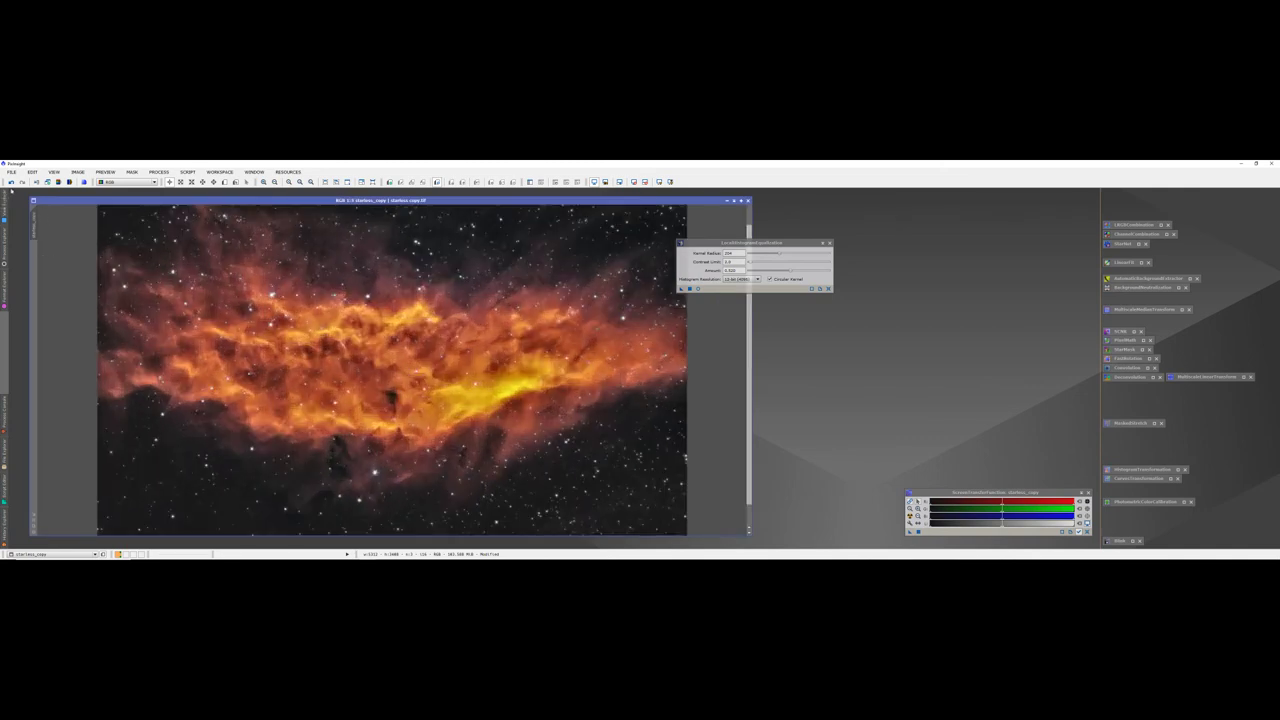
Step: Compare the nebula with and without LocalHistogramEqualization, inspect its core at higher zoom, and minimise the process window with the equalization kept
{"action": "left_click", "coordinate": [4, 210]}
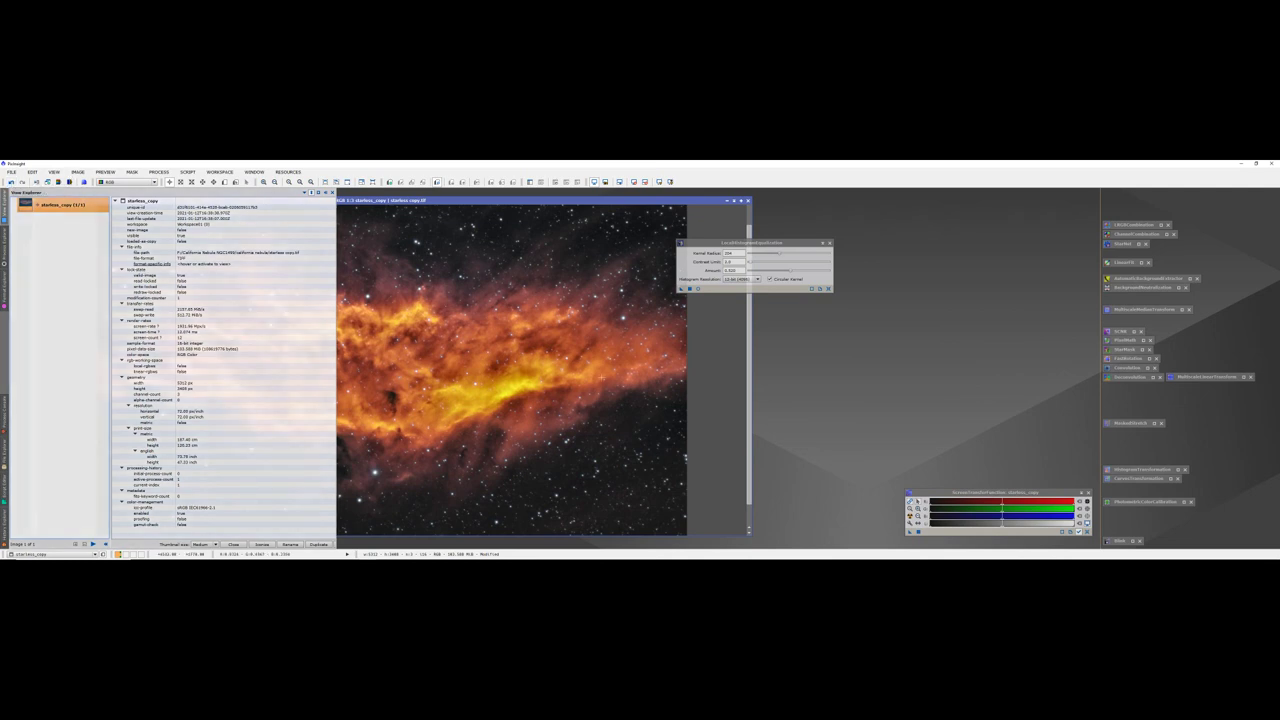
{"action": "left_click", "coordinate": [4, 210]}
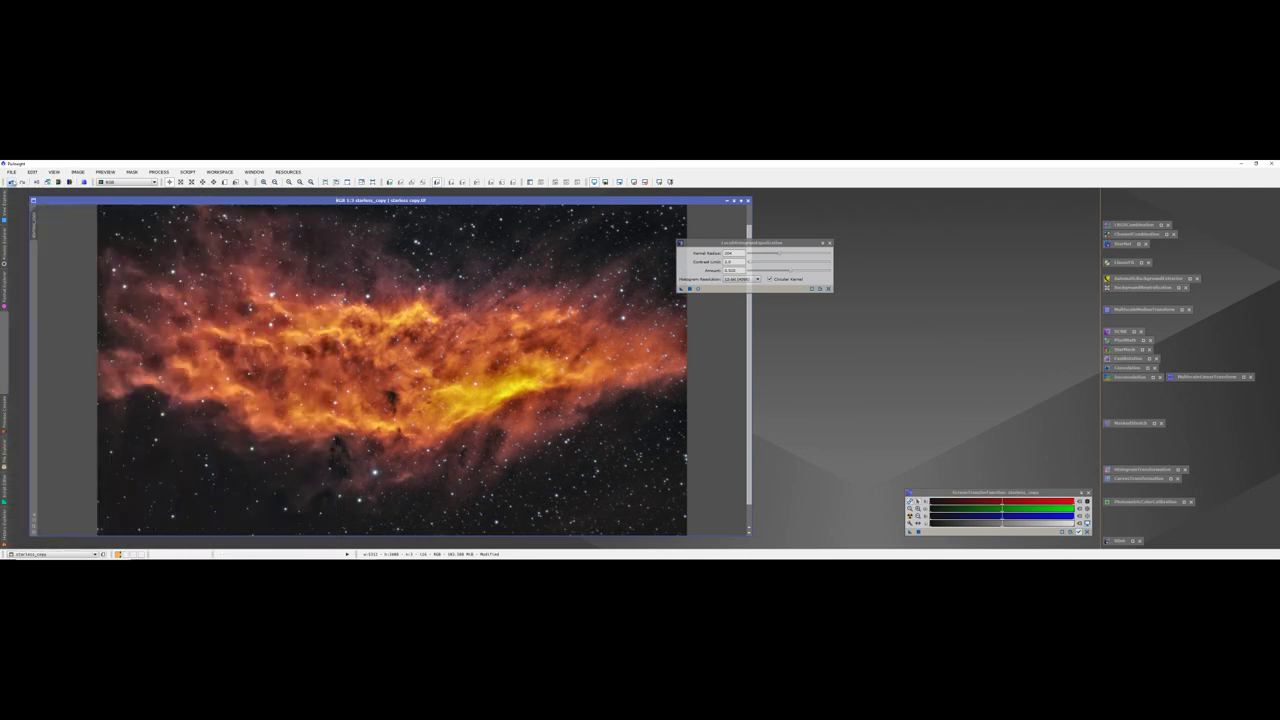
{"action": "left_click", "coordinate": [11, 182]}
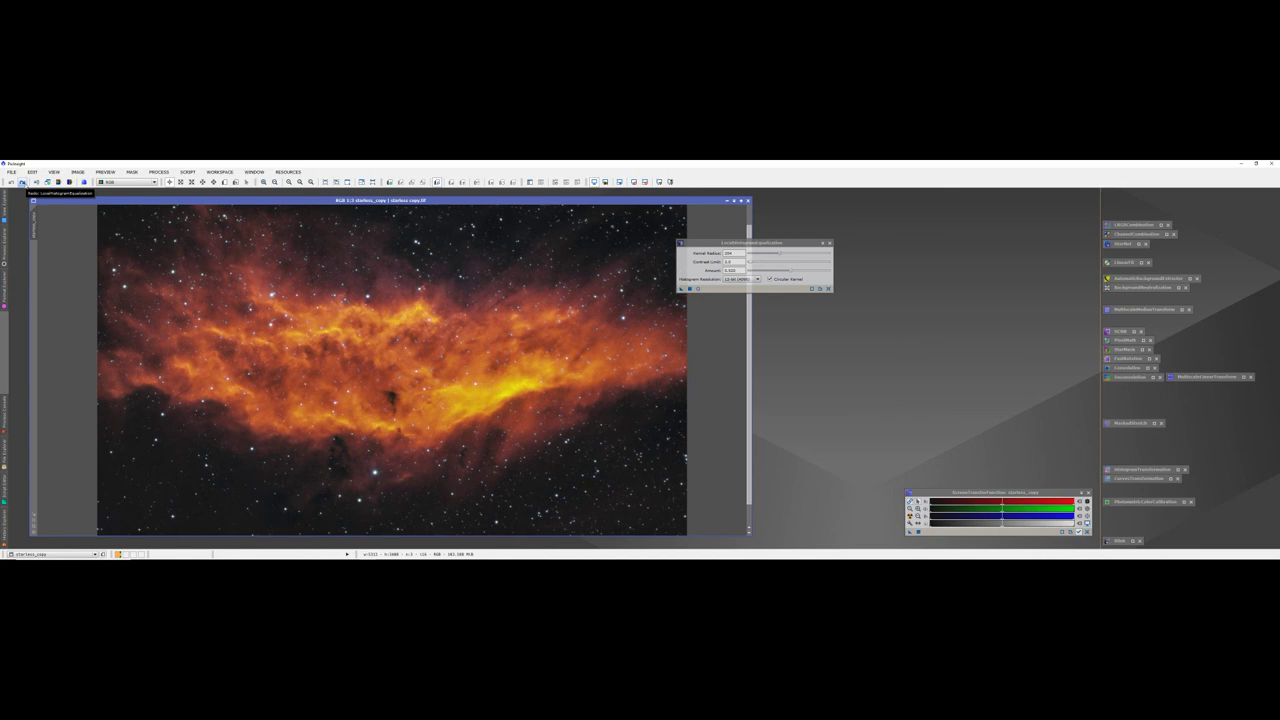
{"action": "left_click", "coordinate": [22, 182]}
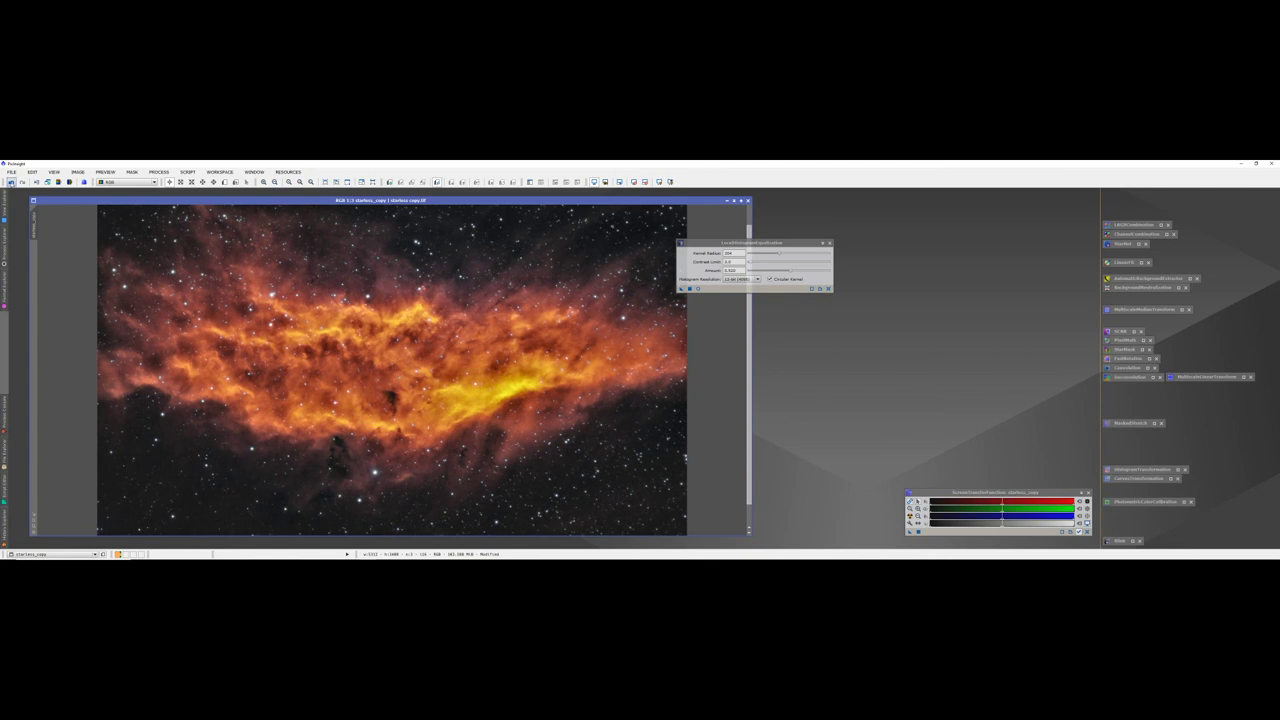
{"action": "left_click", "coordinate": [11, 182]}
{"action": "left_click", "coordinate": [22, 182]}
{"action": "left_click", "coordinate": [11, 182]}
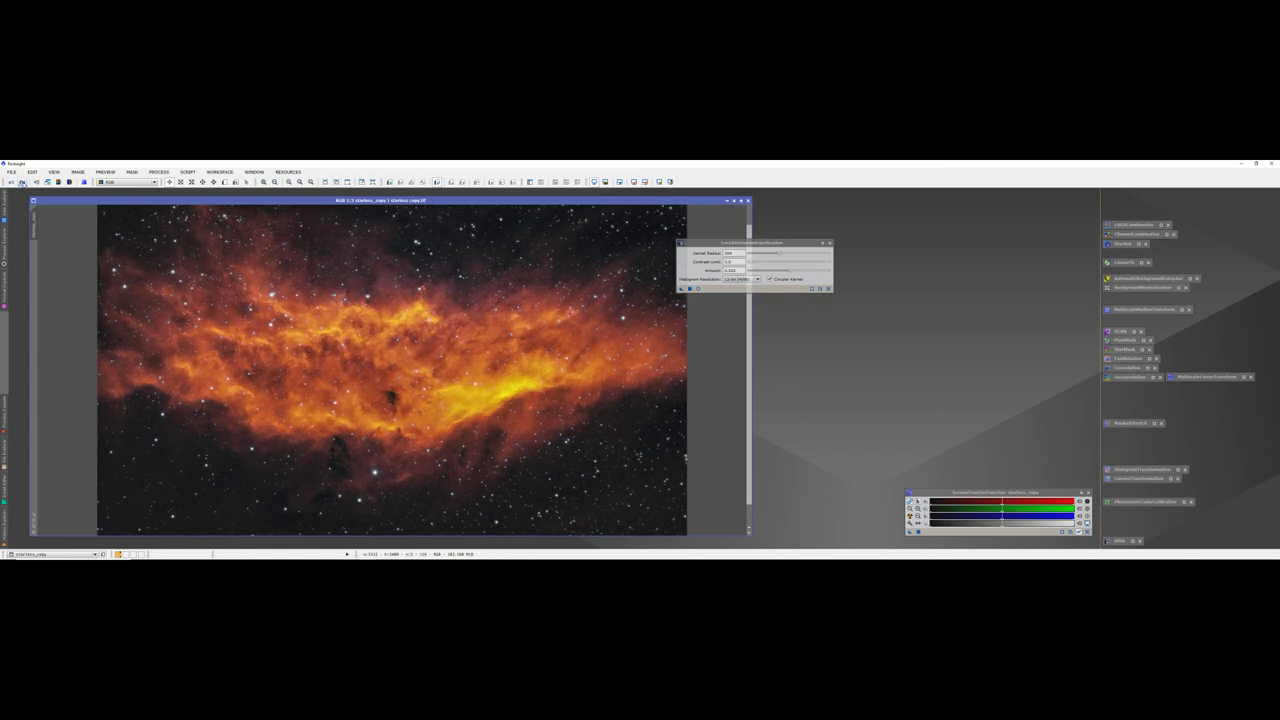
{"action": "left_click", "coordinate": [22, 182]}
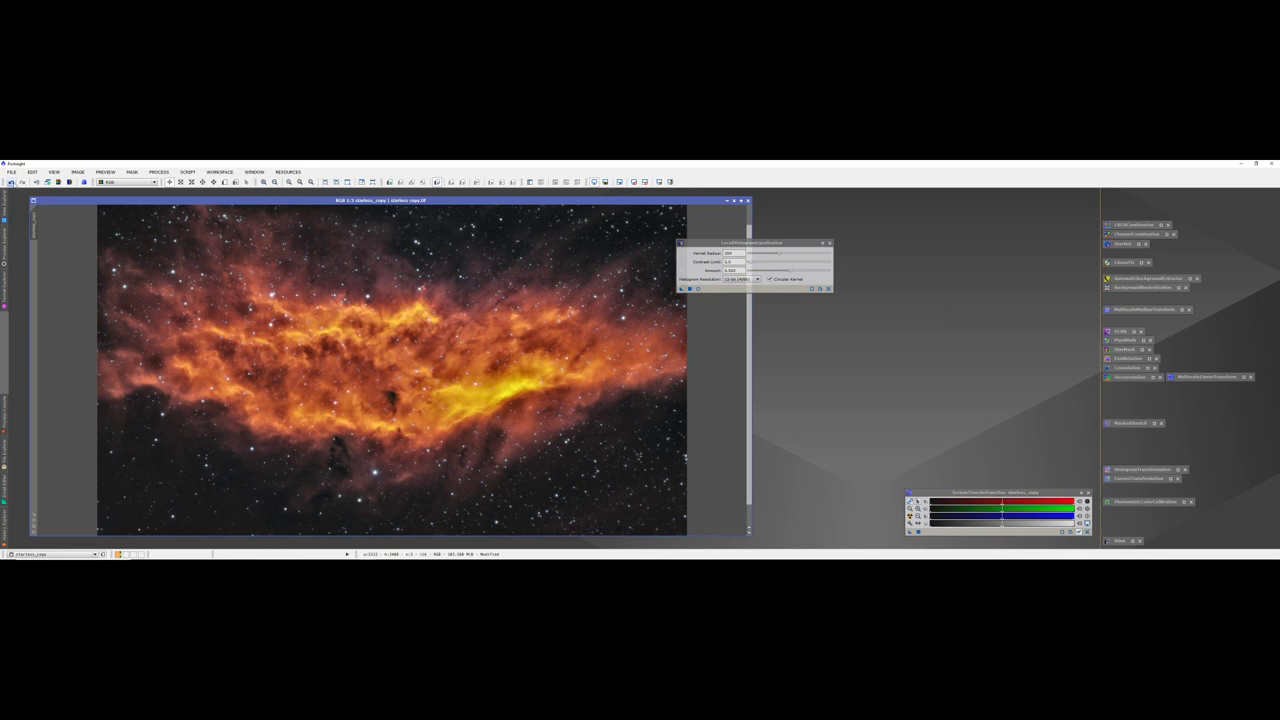
{"action": "left_click", "coordinate": [11, 182]}
{"action": "left_click", "coordinate": [22, 182]}
{"action": "scroll", "coordinate": [581, 421], "scroll_direction": "up", "scroll_amount": 1}
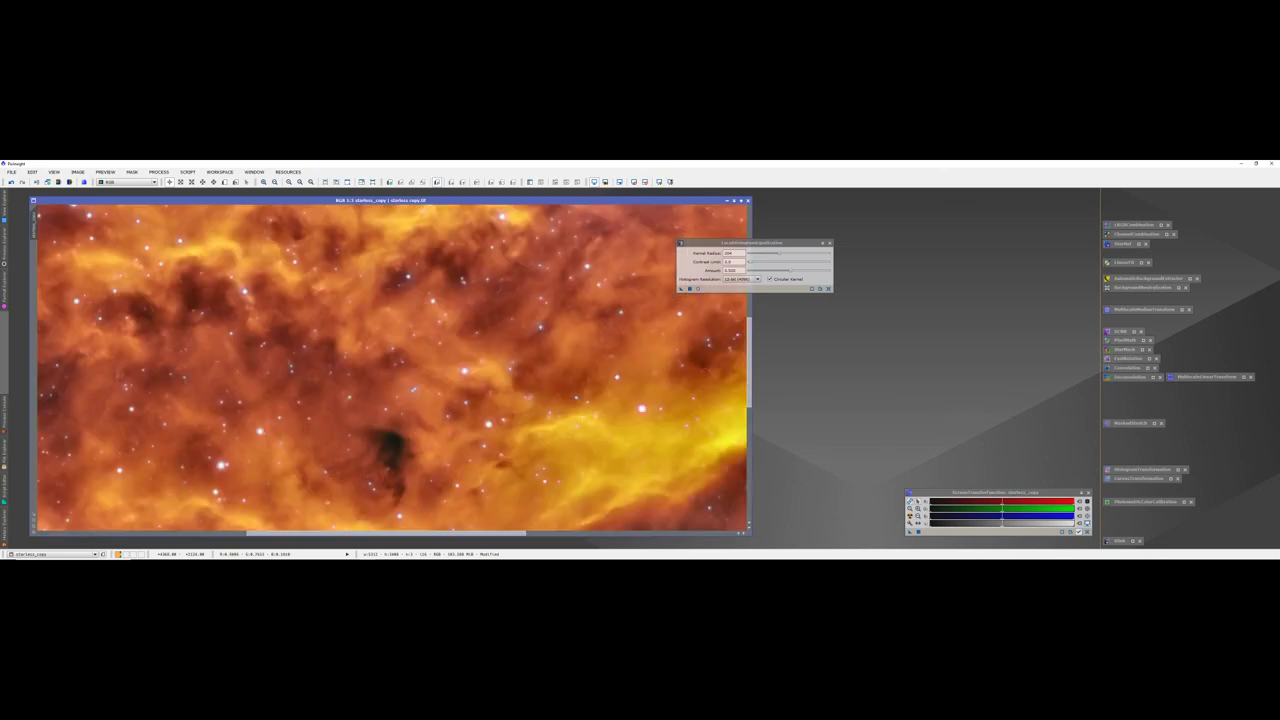
{"action": "scroll", "coordinate": [581, 421], "scroll_direction": "down", "scroll_amount": 3}
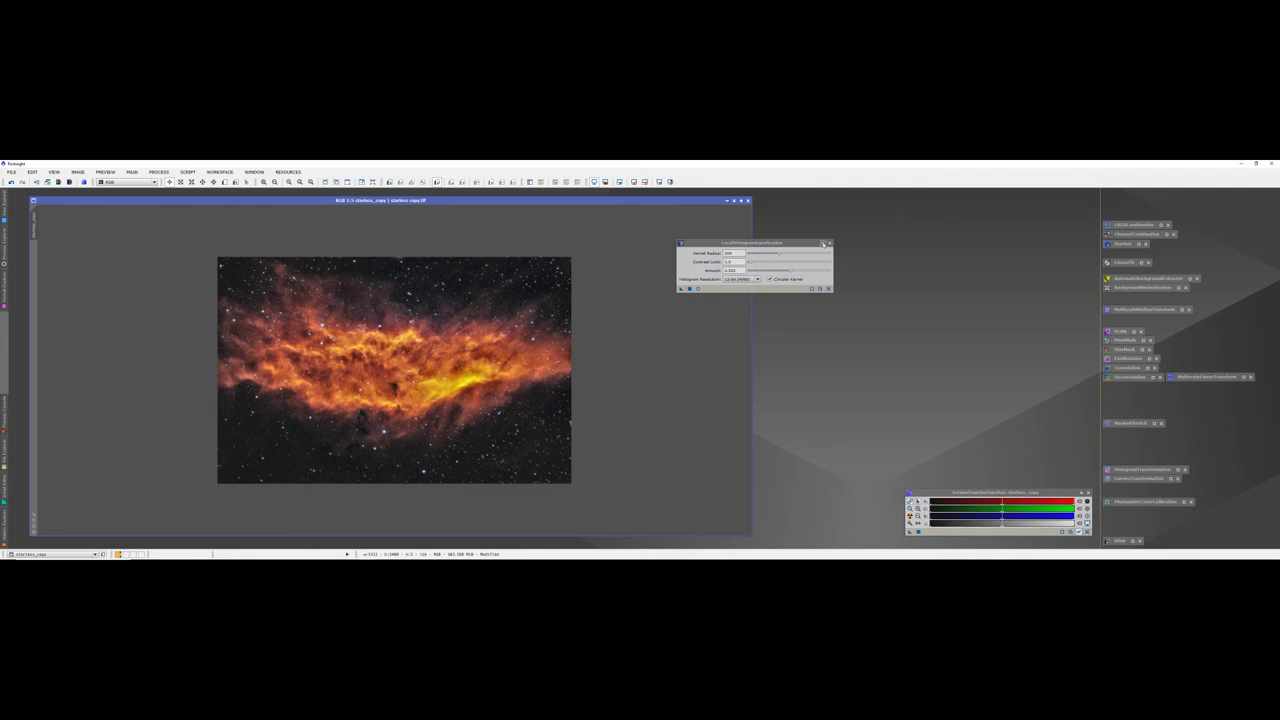
{"action": "left_click", "coordinate": [823, 243]}
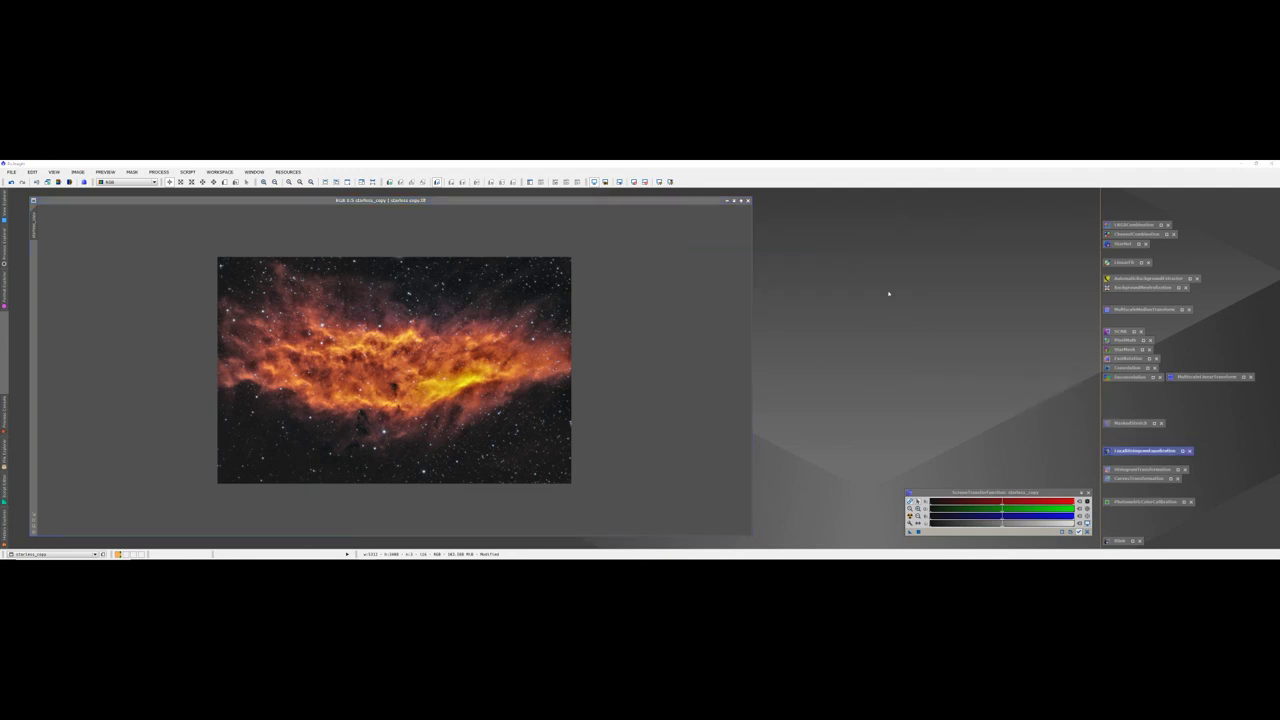